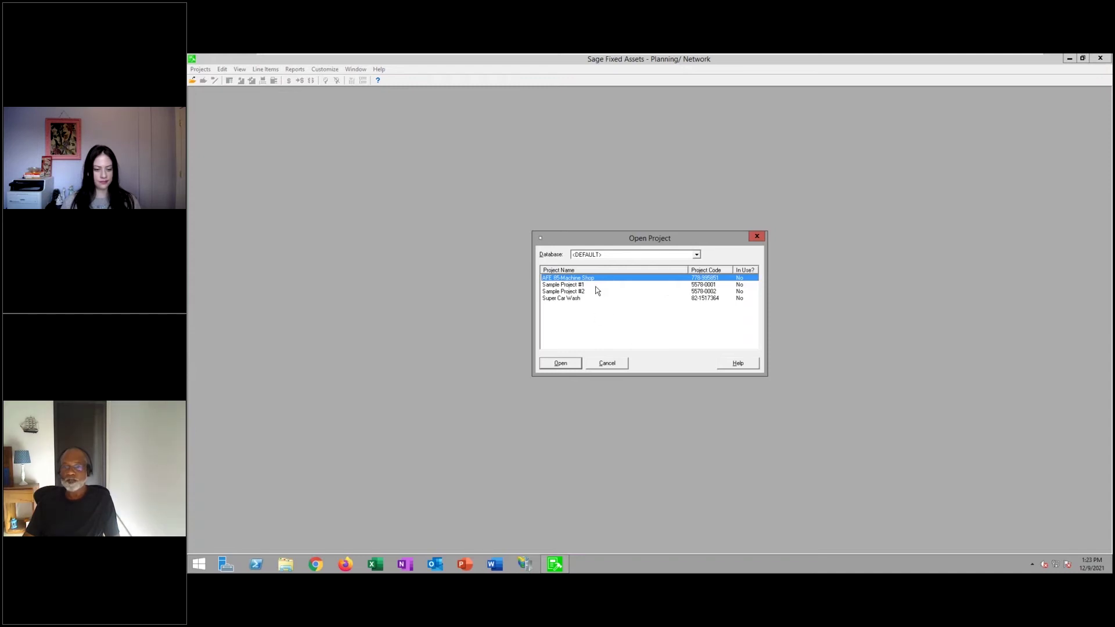
# Open Sample Project #1 from the default database and dismiss its project snapshot.
pyautogui.click(598, 285)
pyautogui.click(560, 364)
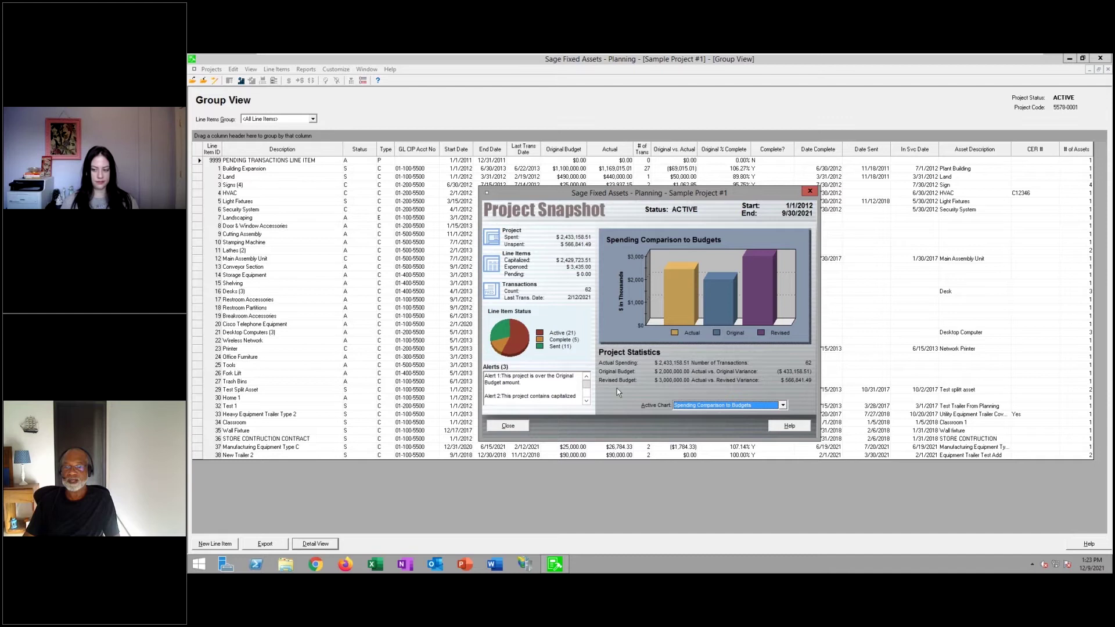
pyautogui.click(509, 425)
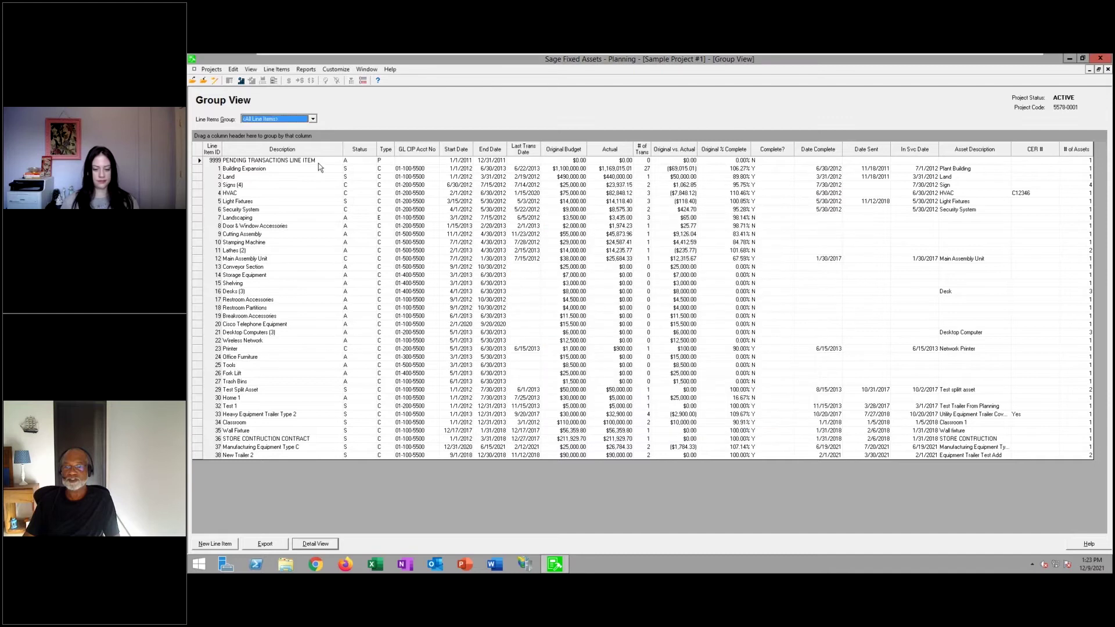
# Check the project's original and revised budget in the project settings, then leave them without saving.
pyautogui.click(211, 69)
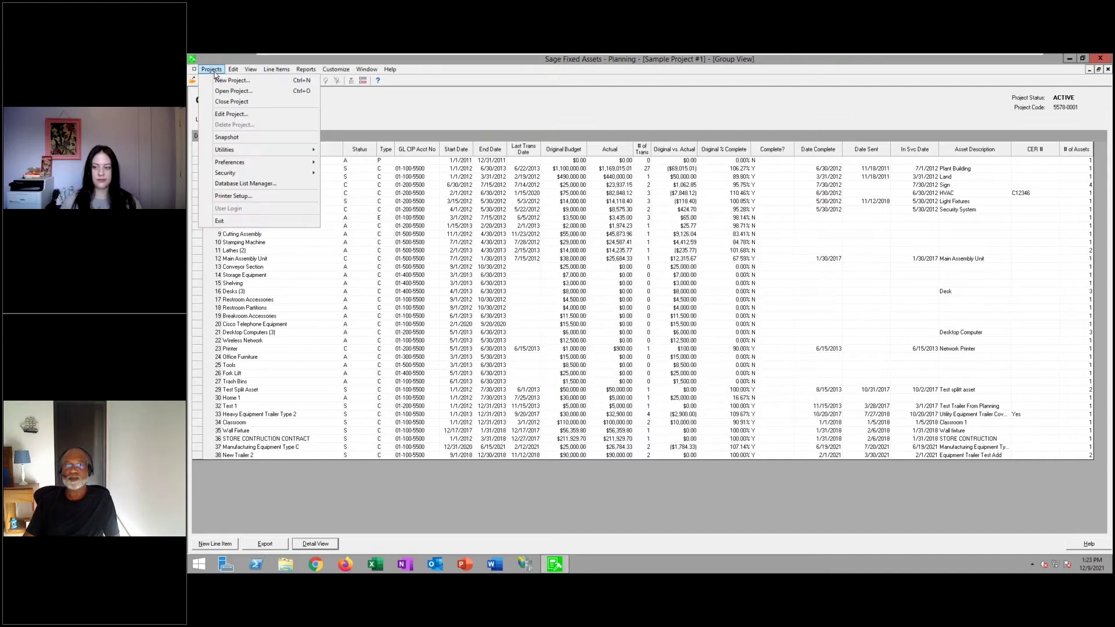
pyautogui.click(232, 113)
pyautogui.click(554, 338)
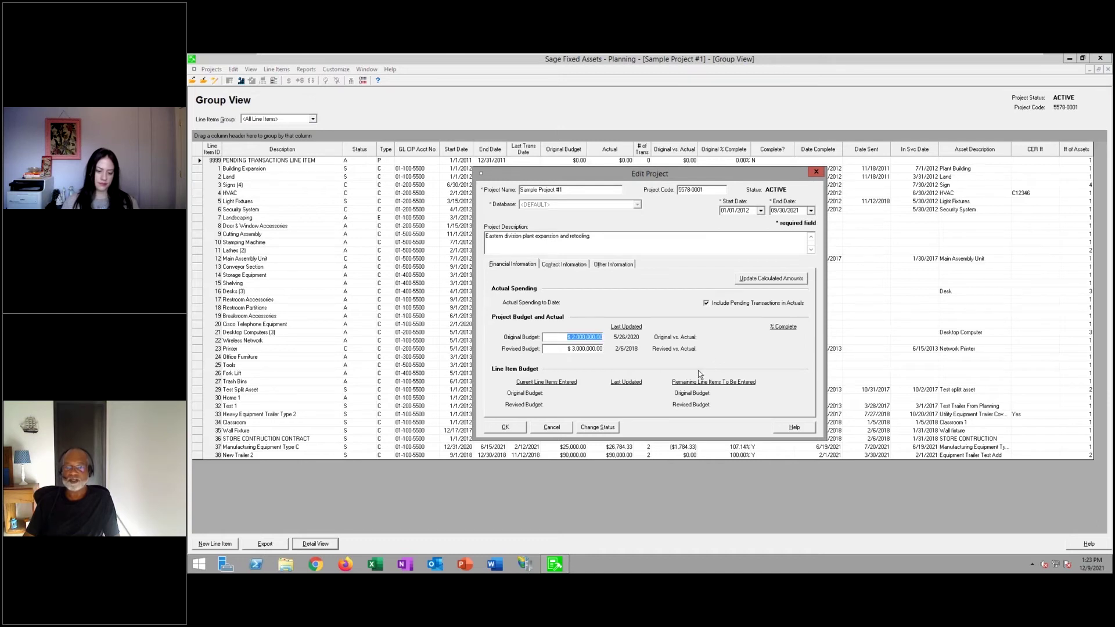
pyautogui.press('Tab')
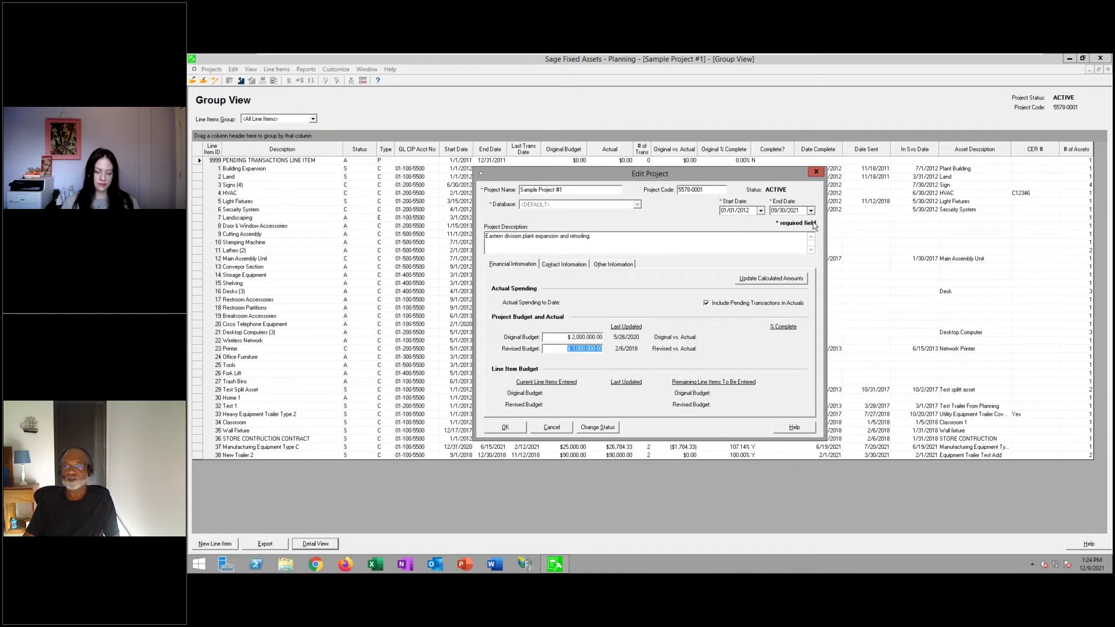
pyautogui.click(551, 428)
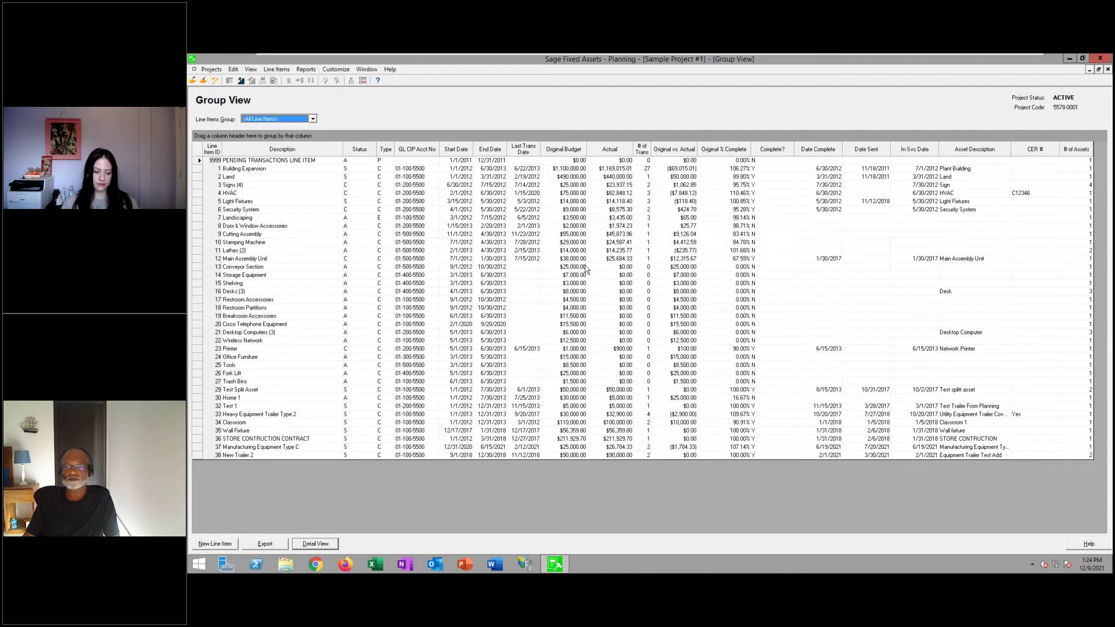
# Open the Heavy Equipment Trailer Type 2 line item and review its original budget, revised budget and AFE # fields.
pyautogui.click(561, 169)
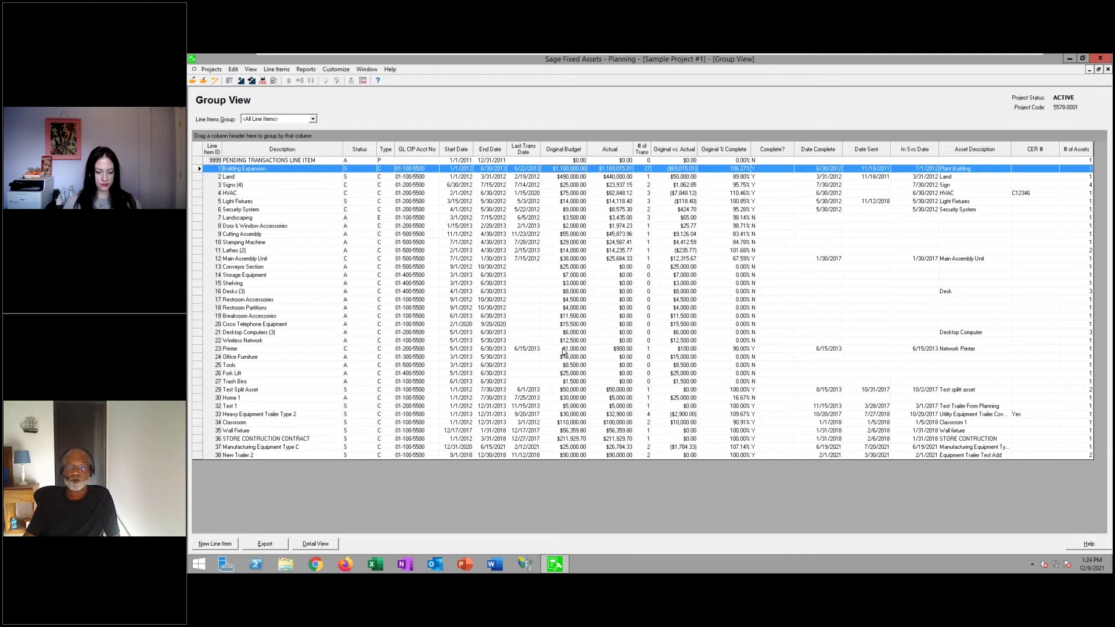
pyautogui.doubleClick(442, 414)
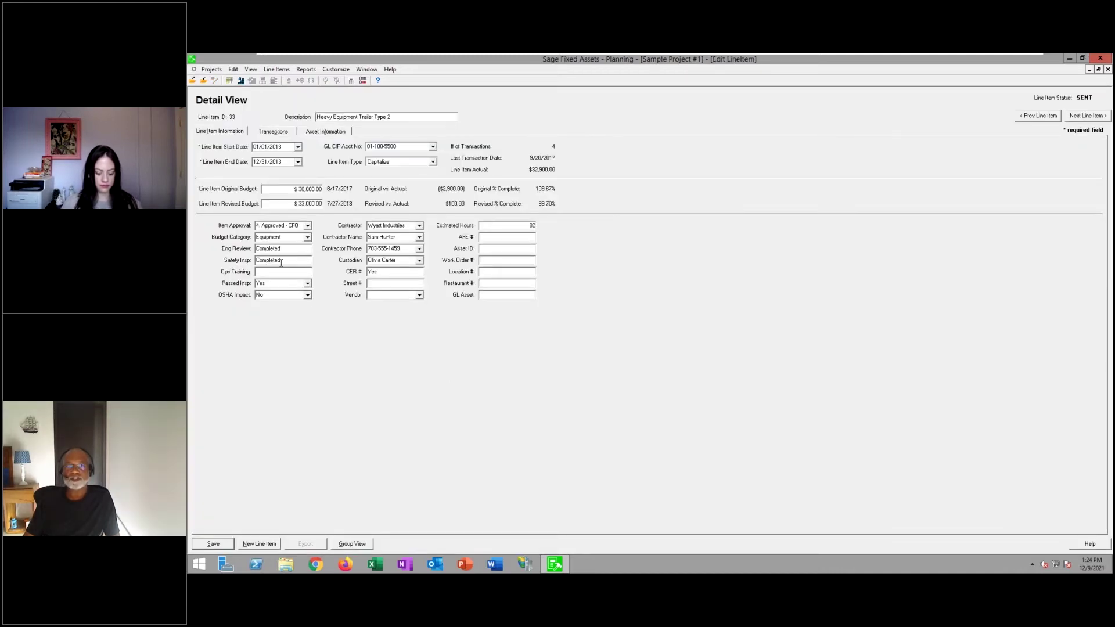
pyautogui.click(290, 189)
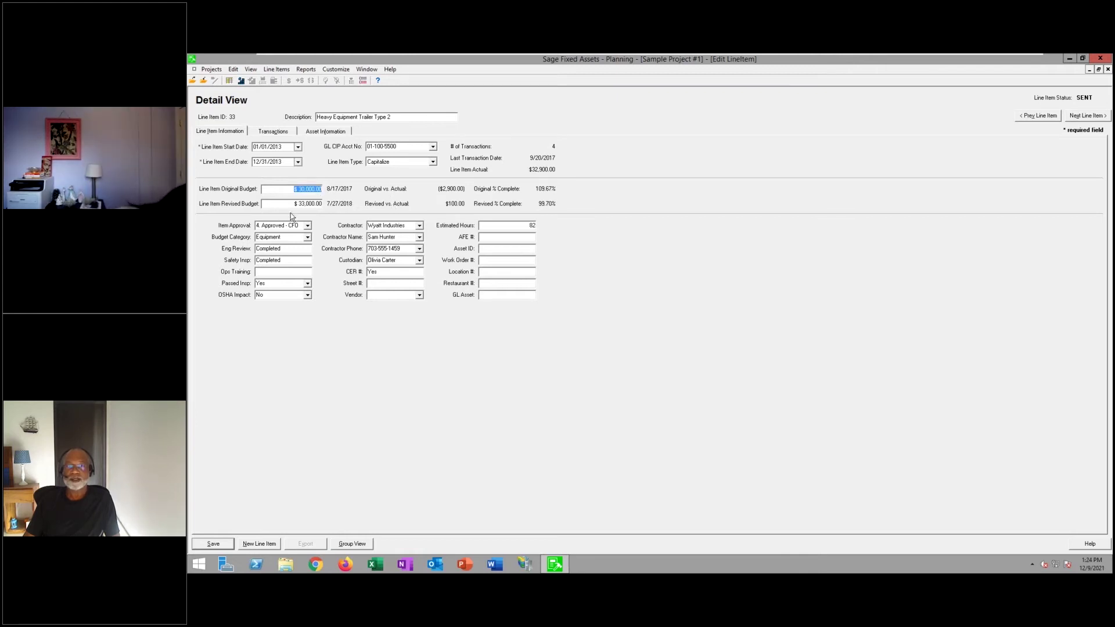
pyautogui.press('Tab')
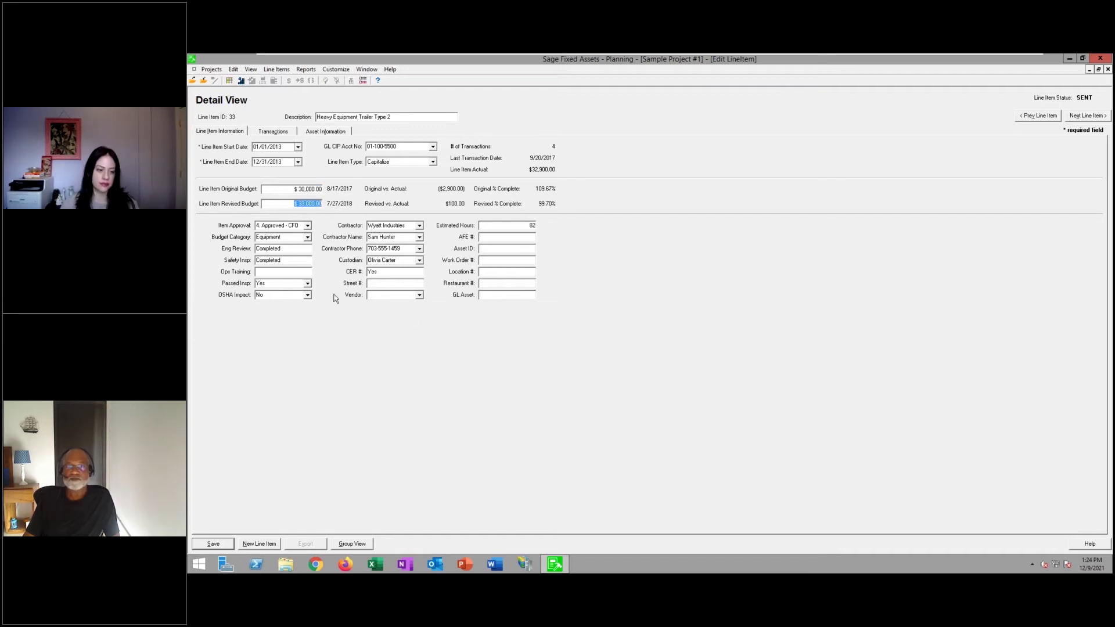
pyautogui.click(502, 237)
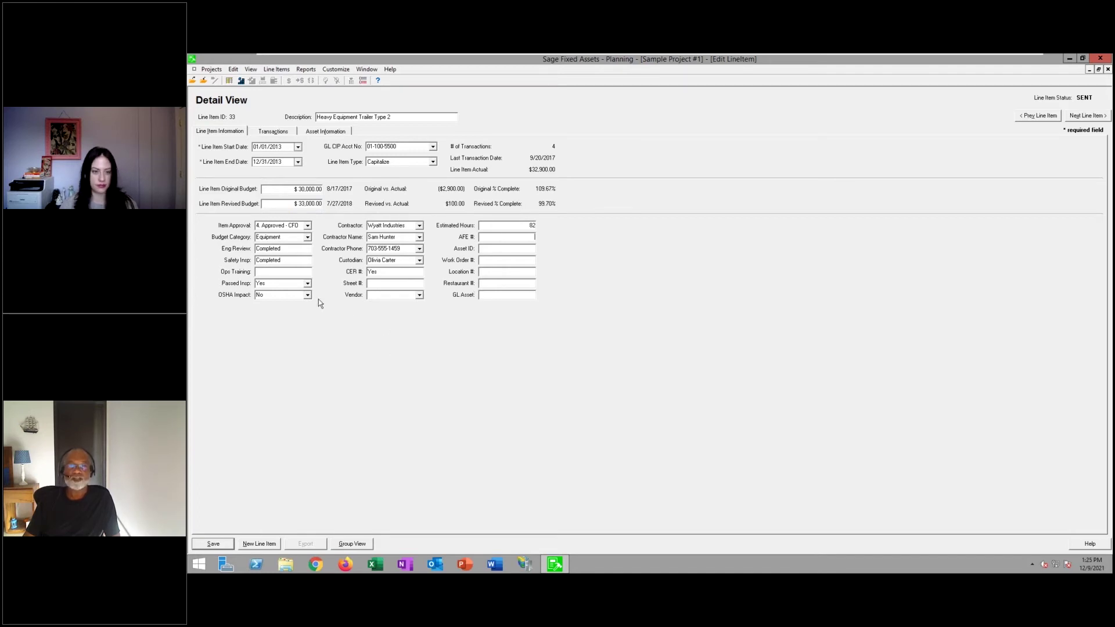
# Examine the line item field customization, including the depreciation destination choices for Original Budget, and cancel without changes.
pyautogui.click(335, 69)
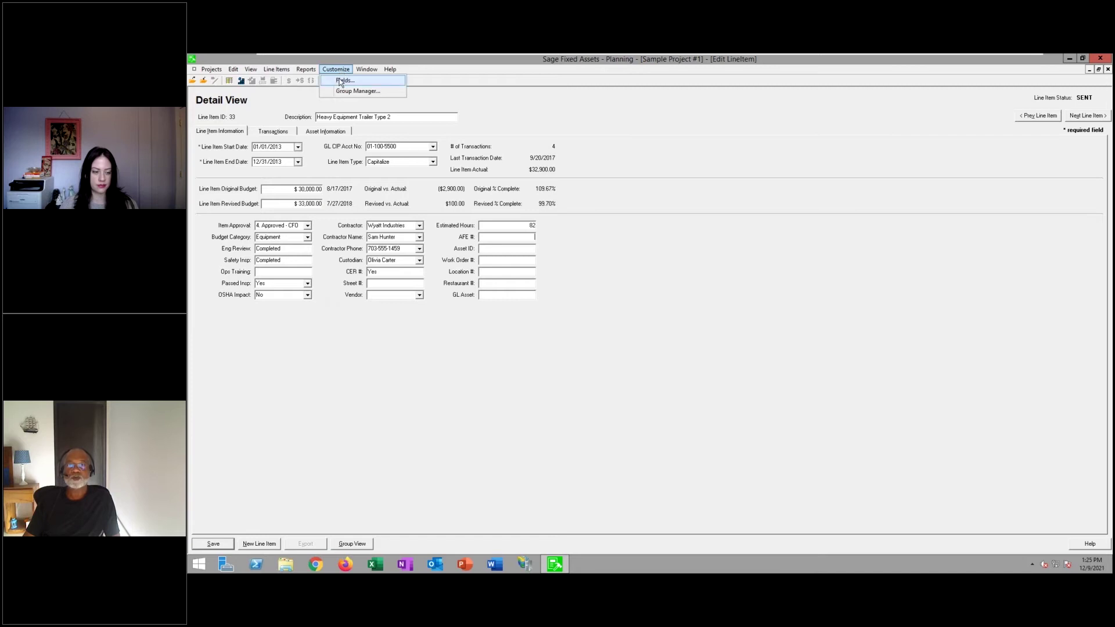
pyautogui.click(342, 80)
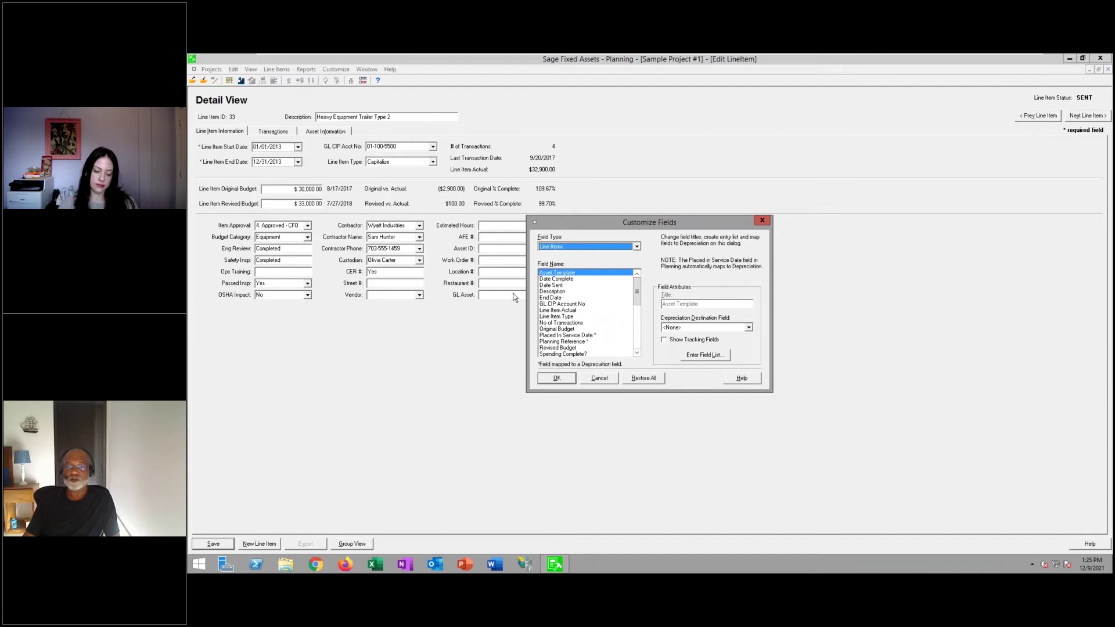
pyautogui.click(575, 304)
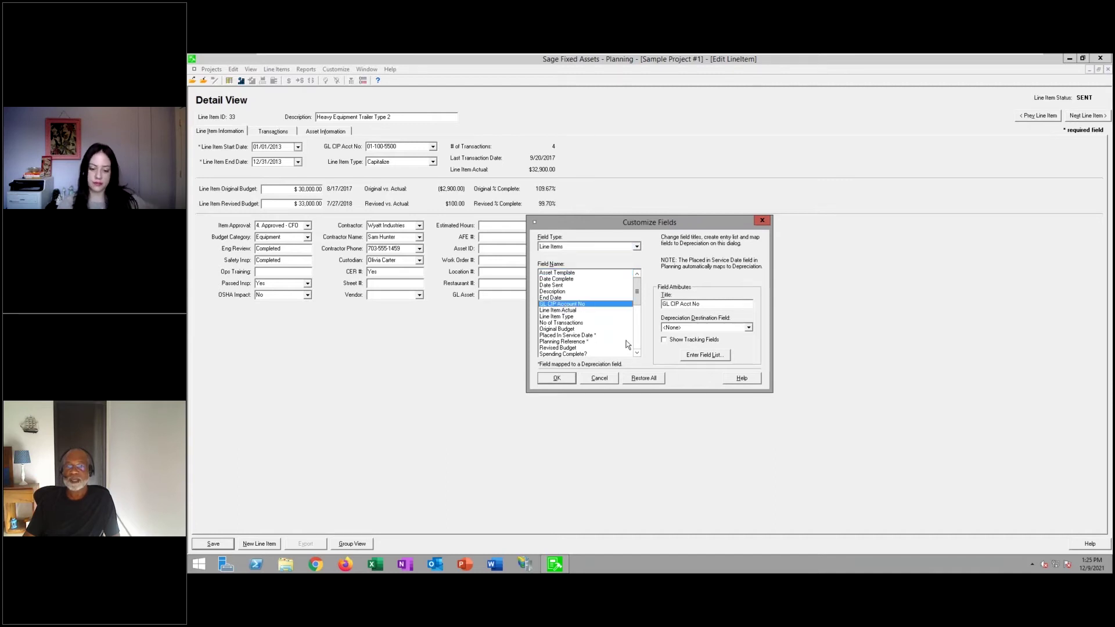
pyautogui.click(568, 330)
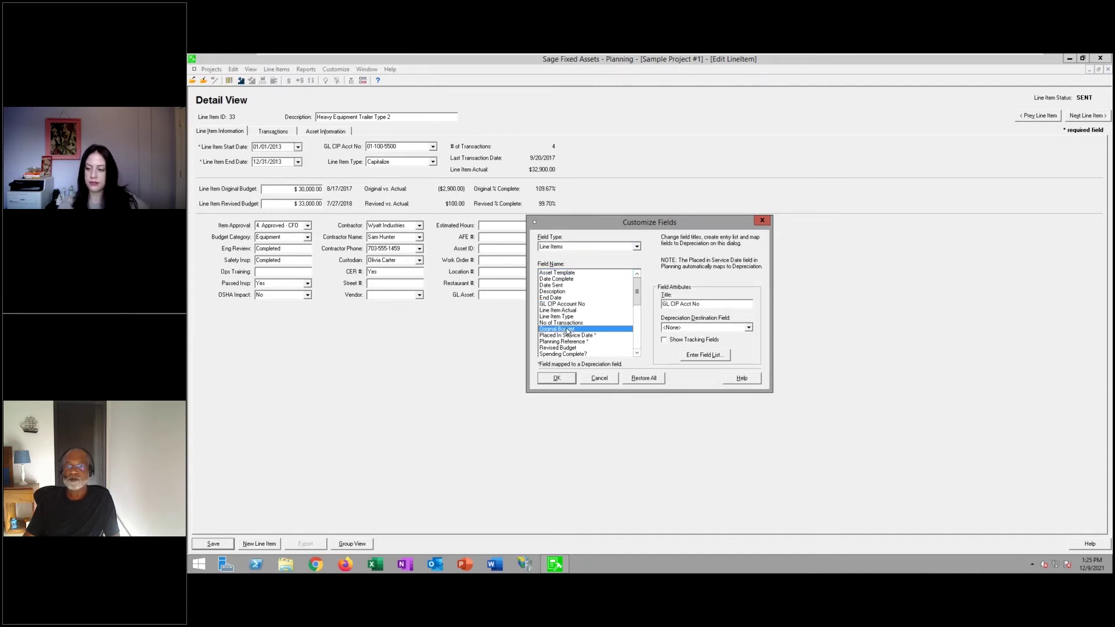
pyautogui.click(748, 327)
pyautogui.scroll(-5, 710, 341)
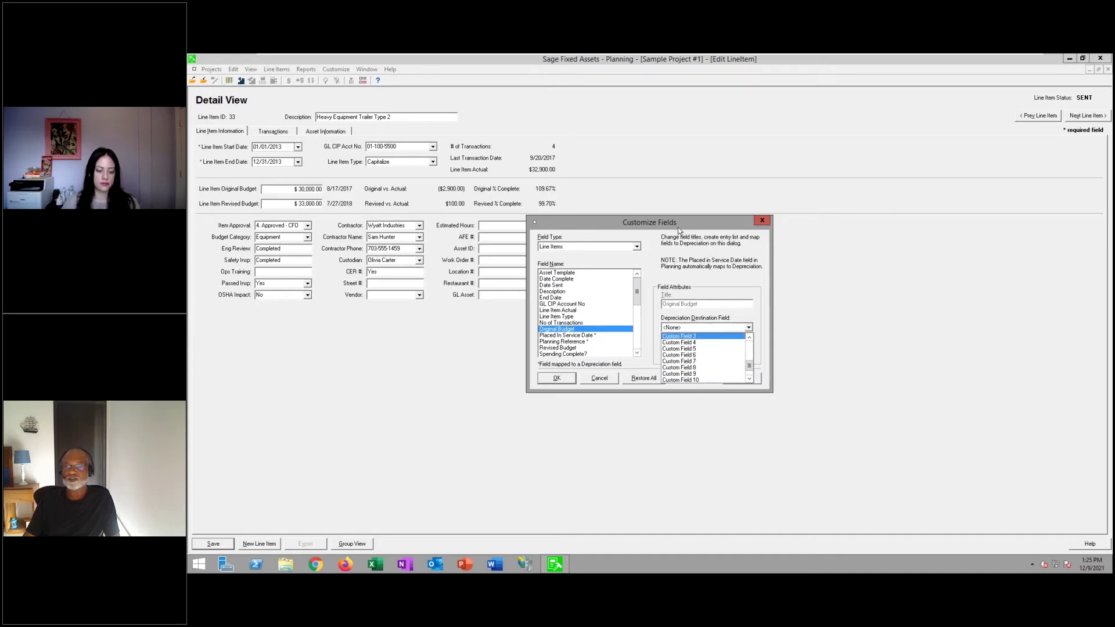
pyautogui.click(644, 287)
pyautogui.click(601, 378)
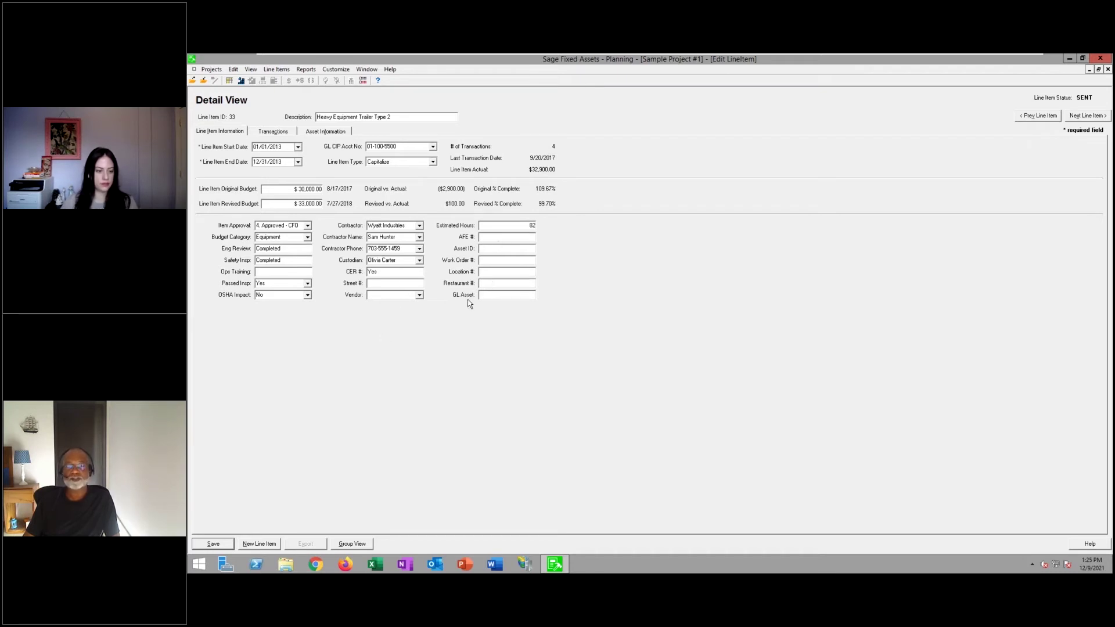
# Review the trailer line item's transactions and the Base Structure transaction's details, then return to the line item information.
pyautogui.click(279, 131)
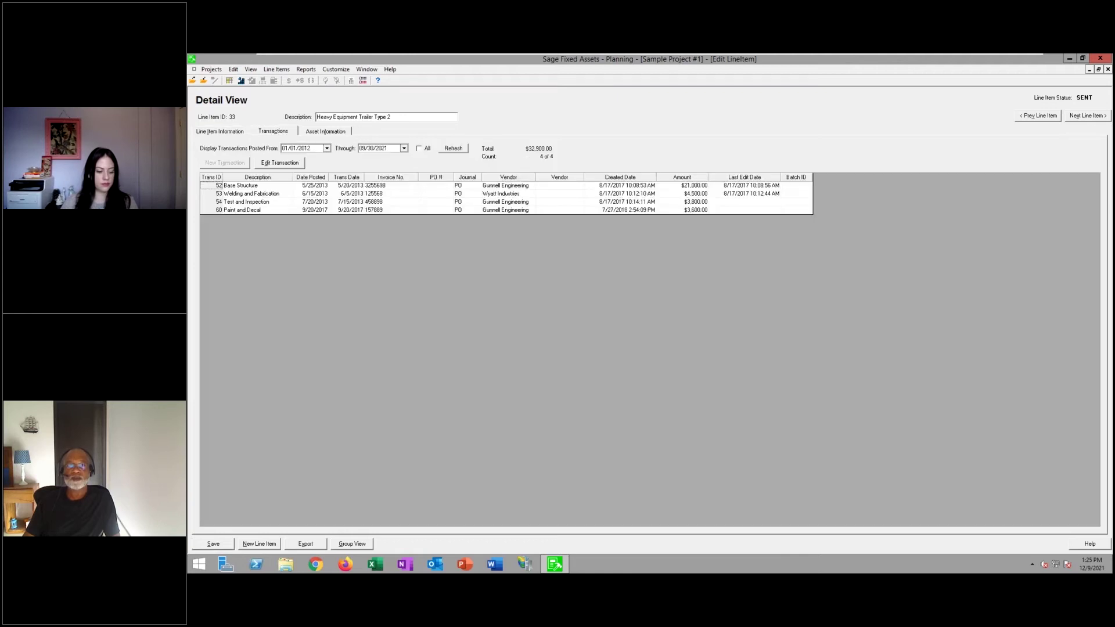
pyautogui.doubleClick(526, 186)
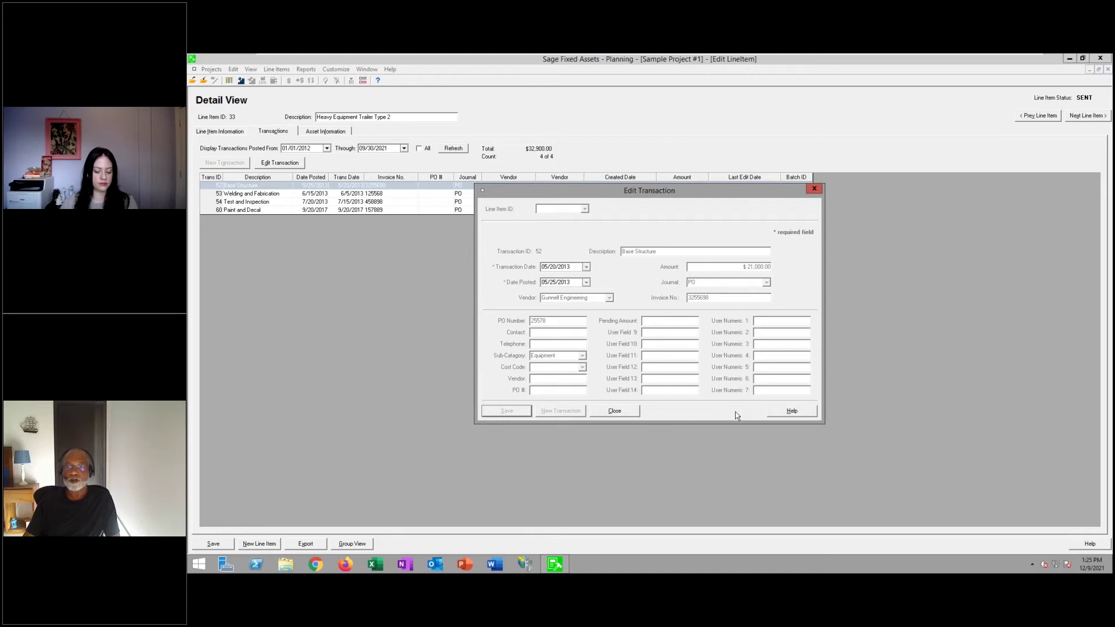
pyautogui.click(615, 411)
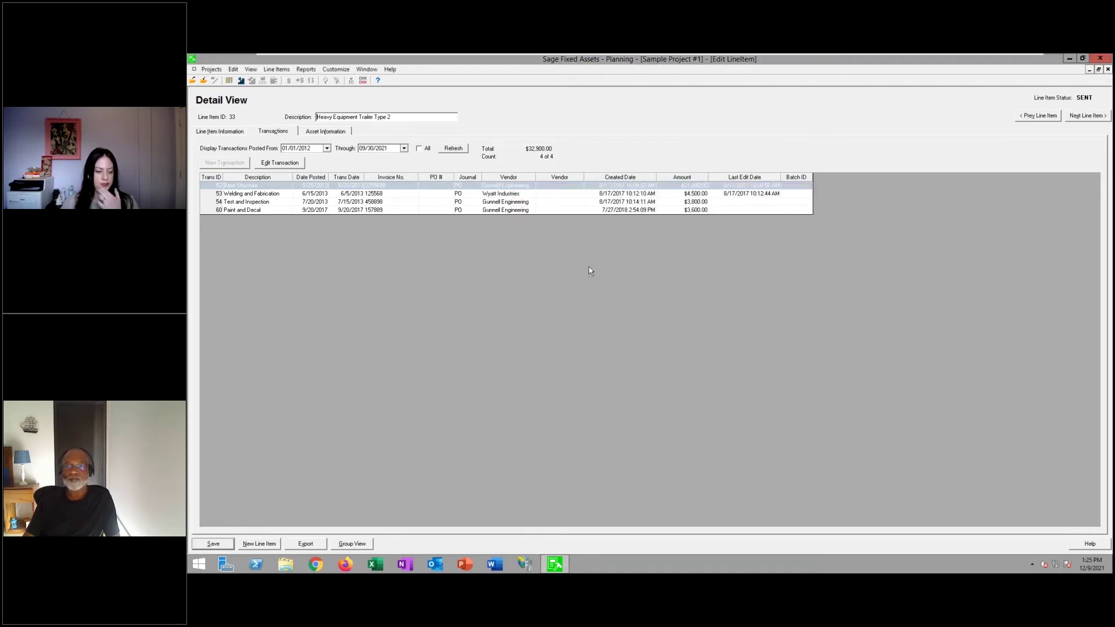
pyautogui.click(587, 186)
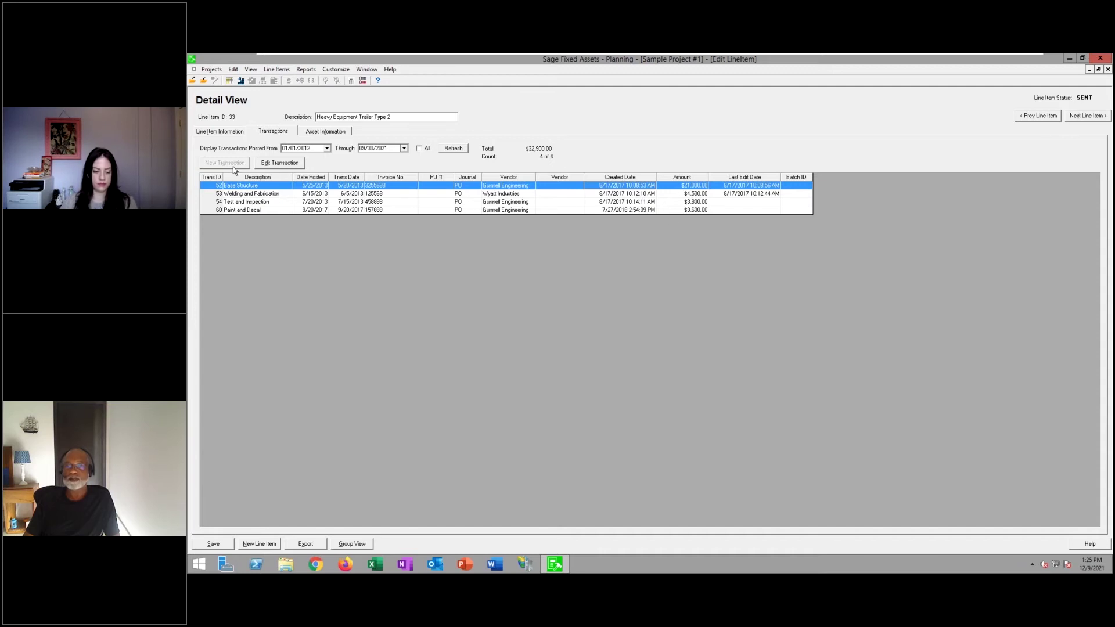
pyautogui.click(235, 133)
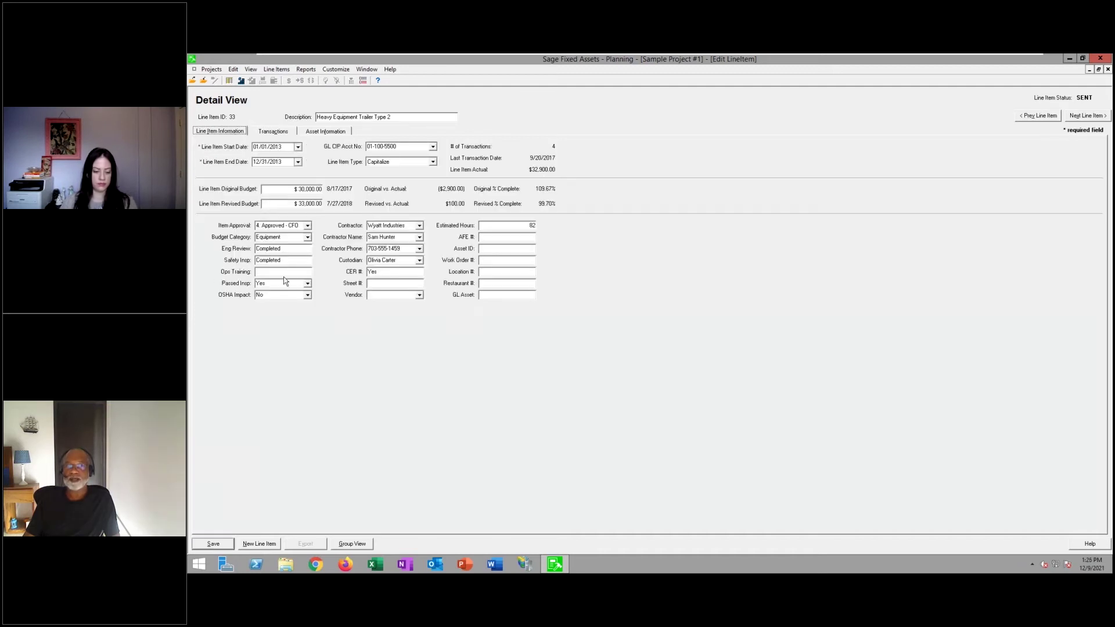
# Return to the list of all line items and open the details of the Signs (4) line item.
pyautogui.click(355, 543)
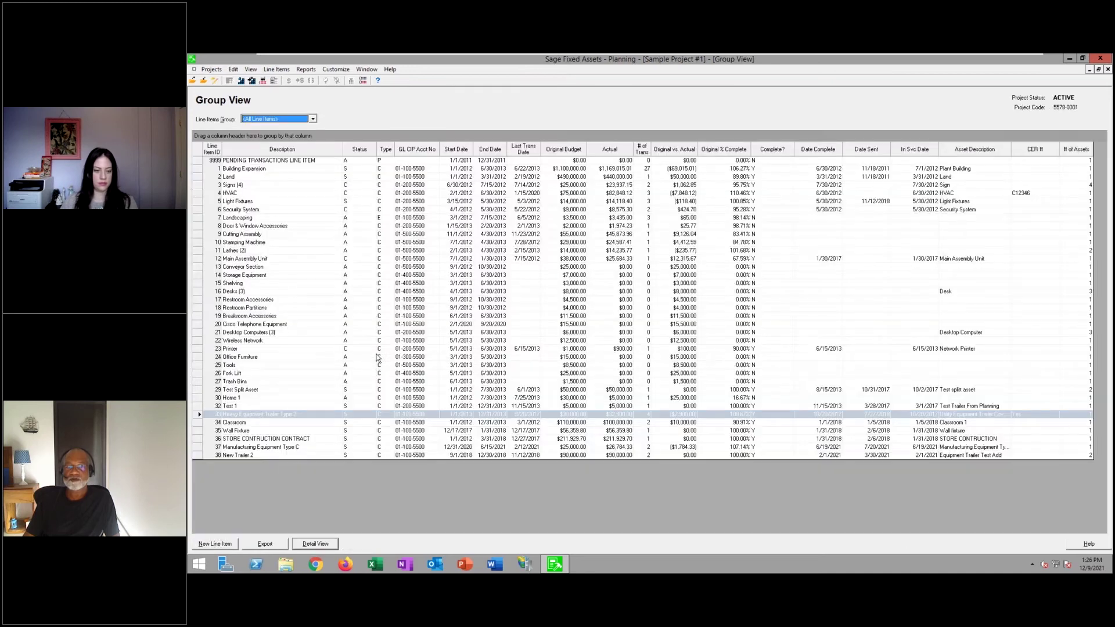
pyautogui.click(362, 416)
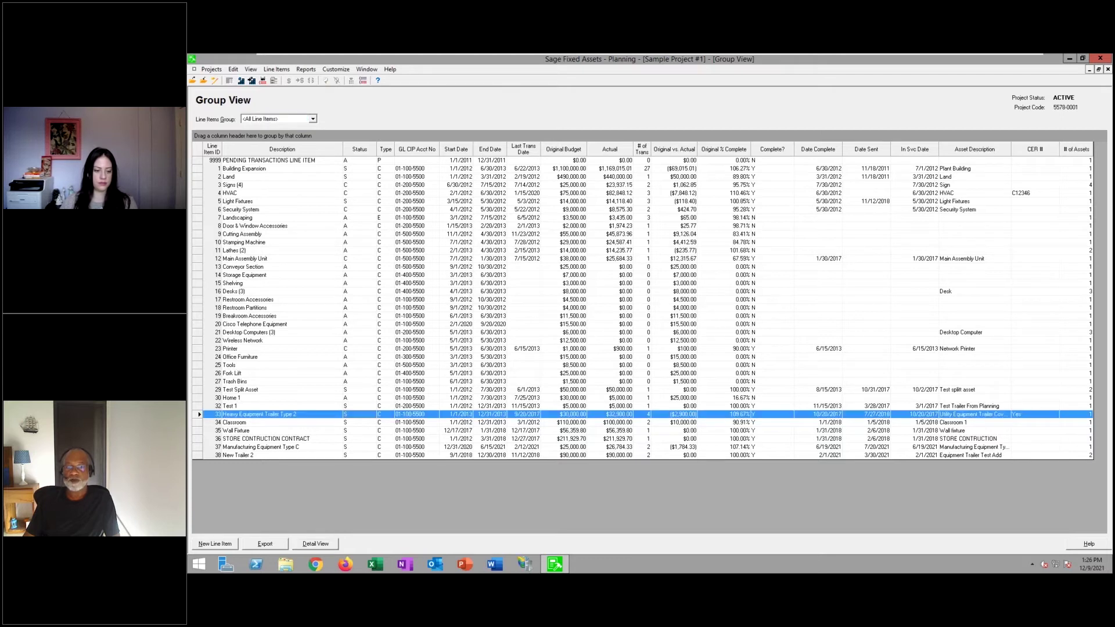
pyautogui.press('Up')
pyautogui.press('Up')
pyautogui.press('Up')
pyautogui.press('Up')
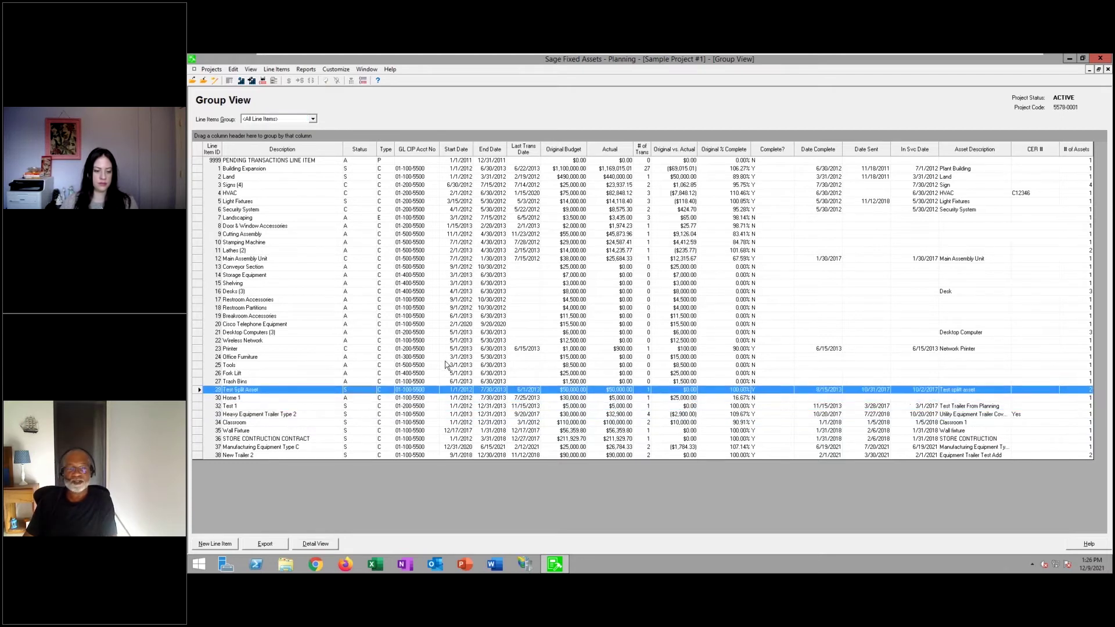
pyautogui.click(288, 191)
pyautogui.click(293, 185)
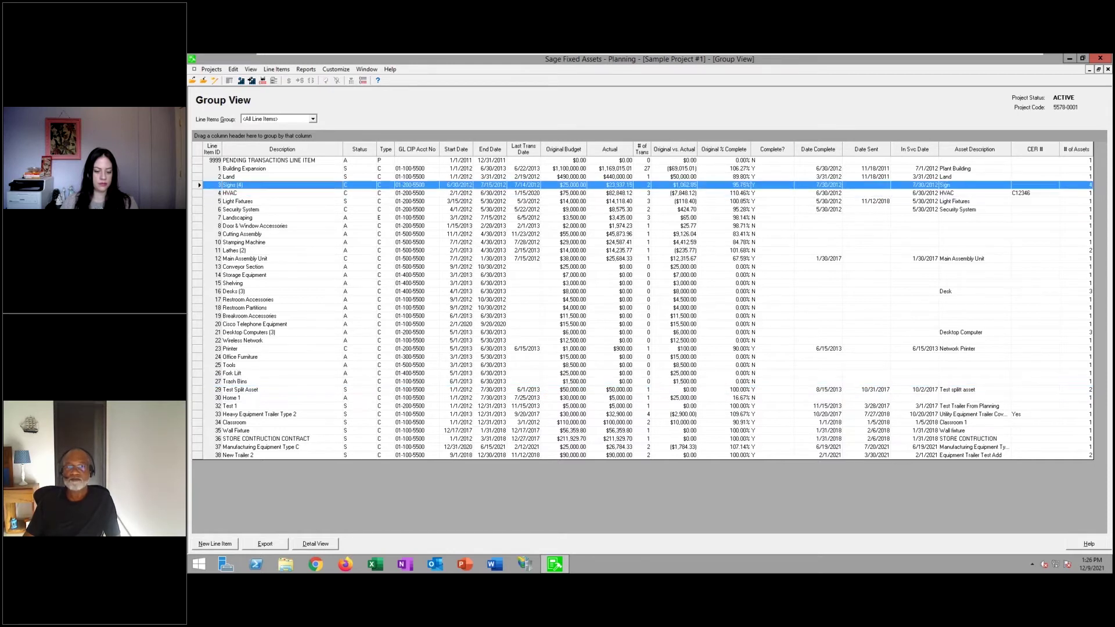
pyautogui.doubleClick(293, 185)
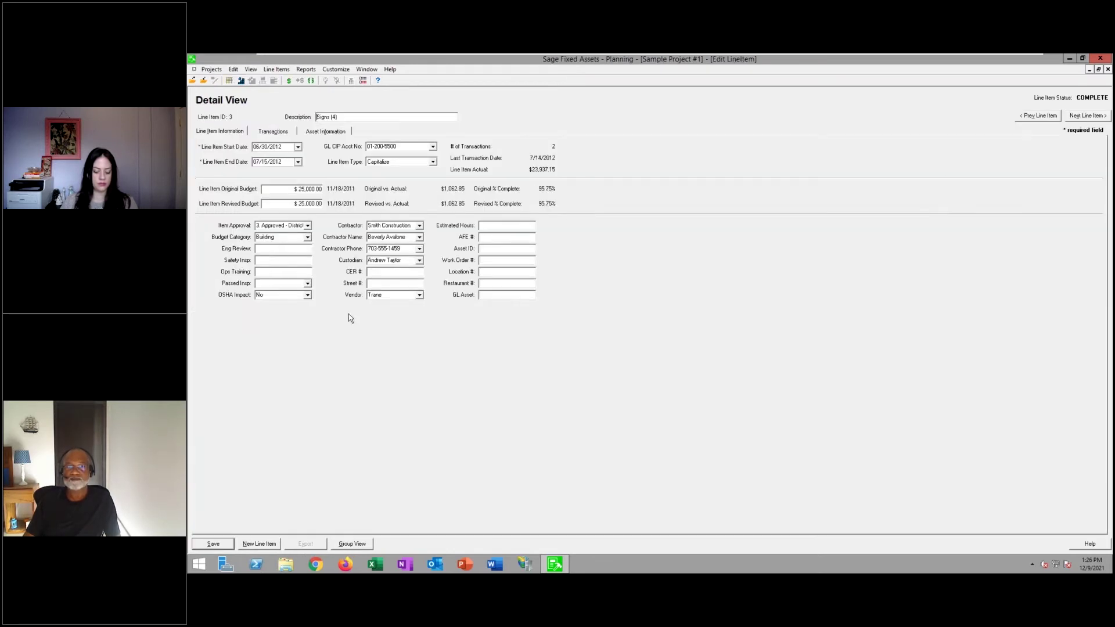
# Review the Signs (4) line item's transactions and compare its actual spending with its original budget.
pyautogui.click(277, 132)
pyautogui.click(438, 186)
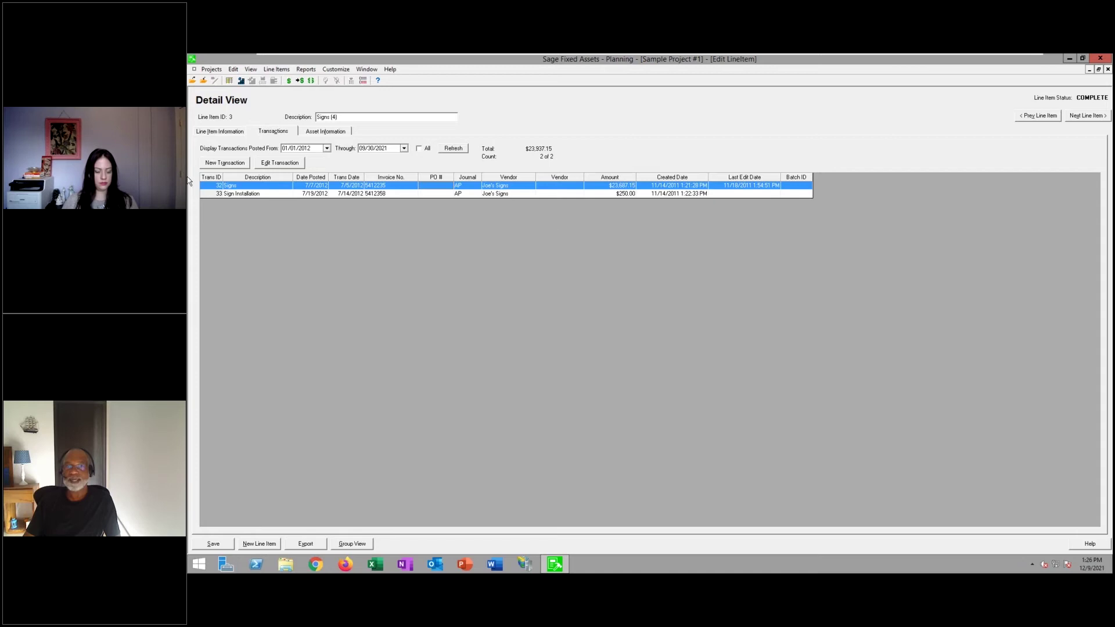
pyautogui.click(217, 132)
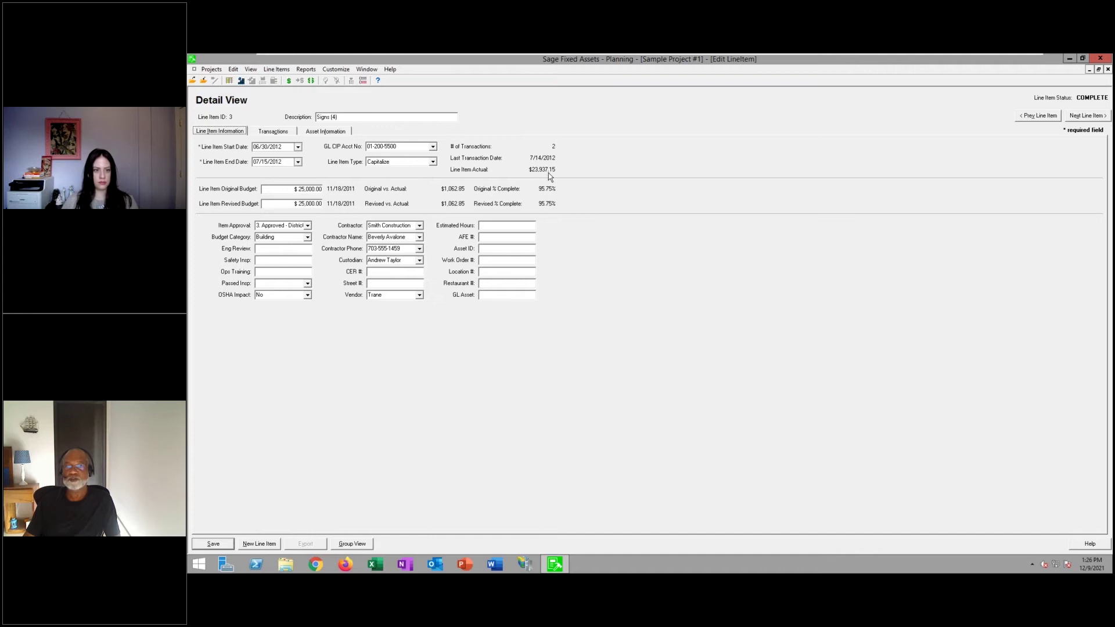
pyautogui.click(279, 189)
# Examine the Signs (4) asset information, including the spending-complete options, in-service date calendar and available asset templates.
pyautogui.click(329, 133)
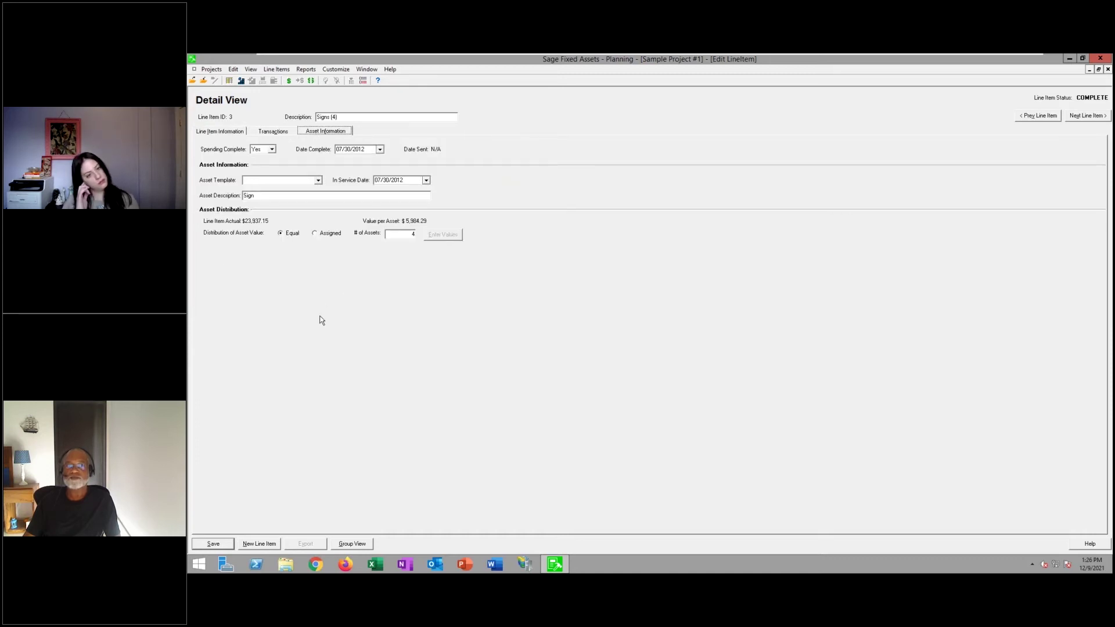
pyautogui.click(272, 149)
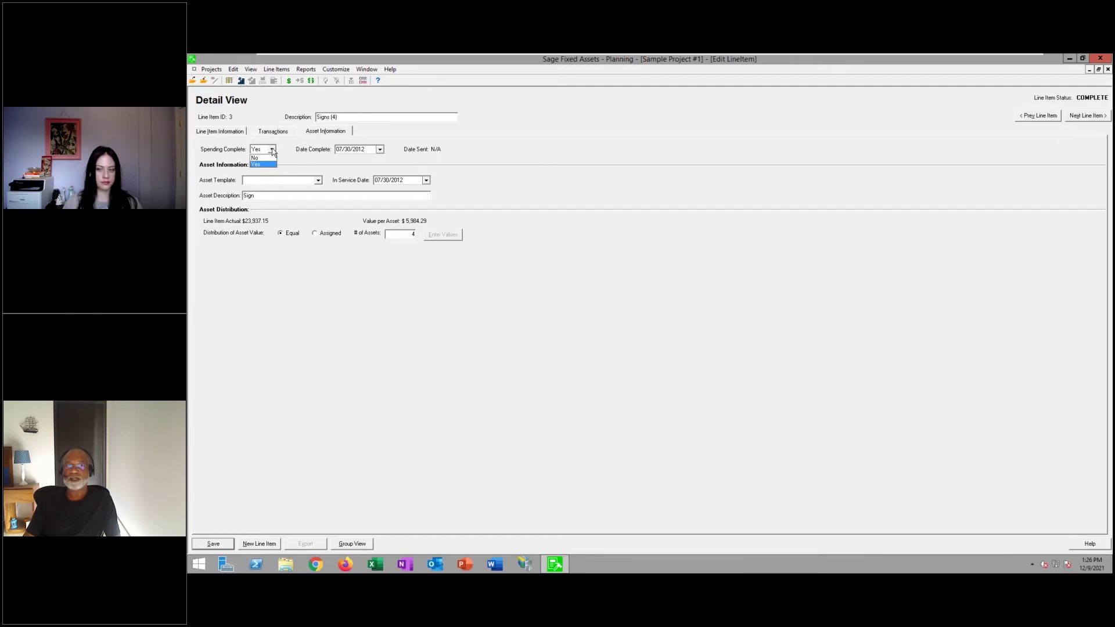
pyautogui.click(273, 152)
pyautogui.click(427, 181)
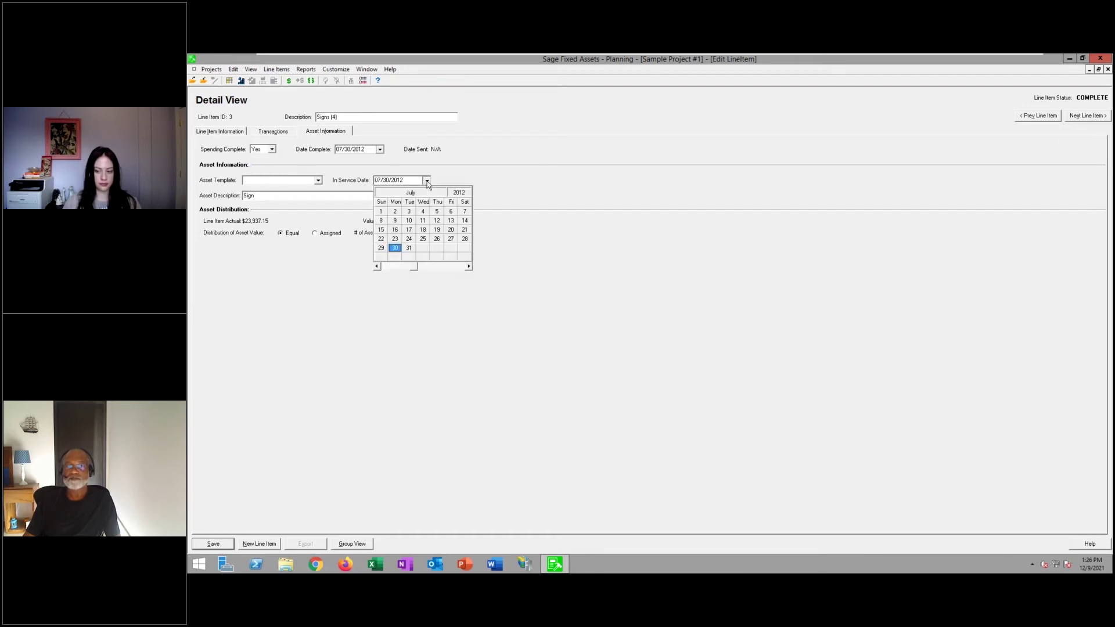
pyautogui.click(508, 220)
pyautogui.click(318, 181)
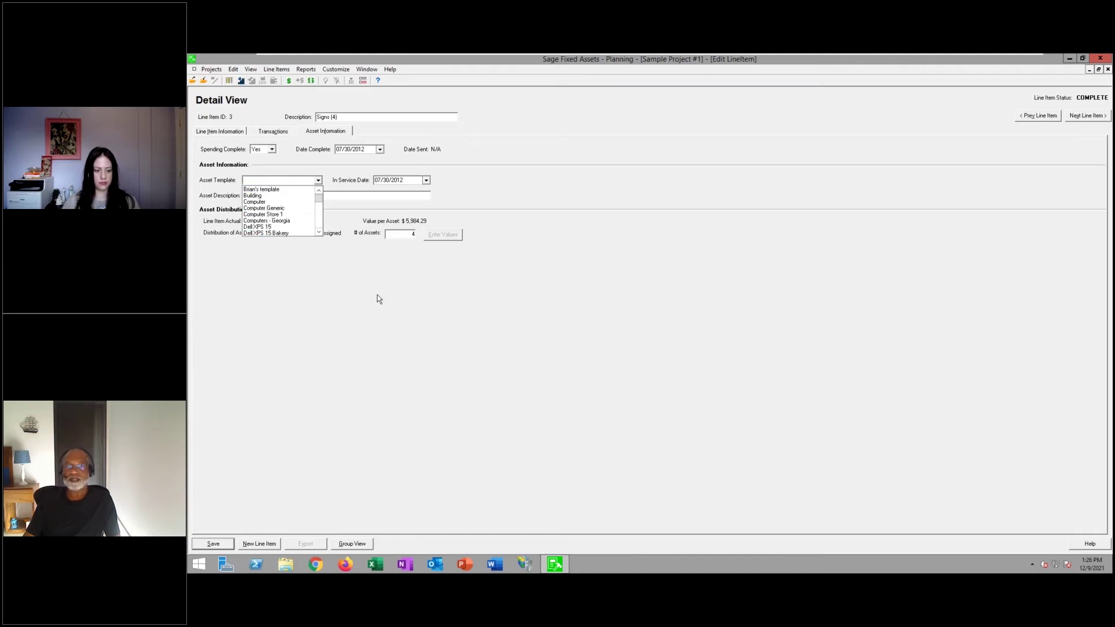
pyautogui.click(451, 243)
# Set the Signs (4) asset value distribution to Assigned and try adding rows to its individual asset values.
pyautogui.click(316, 234)
pyautogui.click(443, 235)
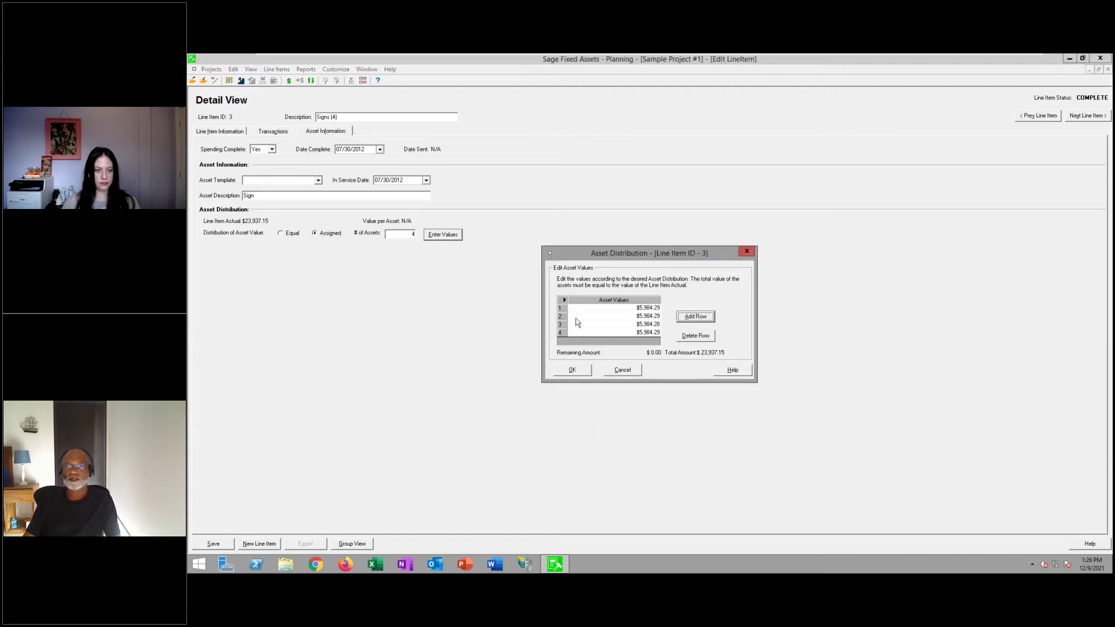
pyautogui.click(699, 317)
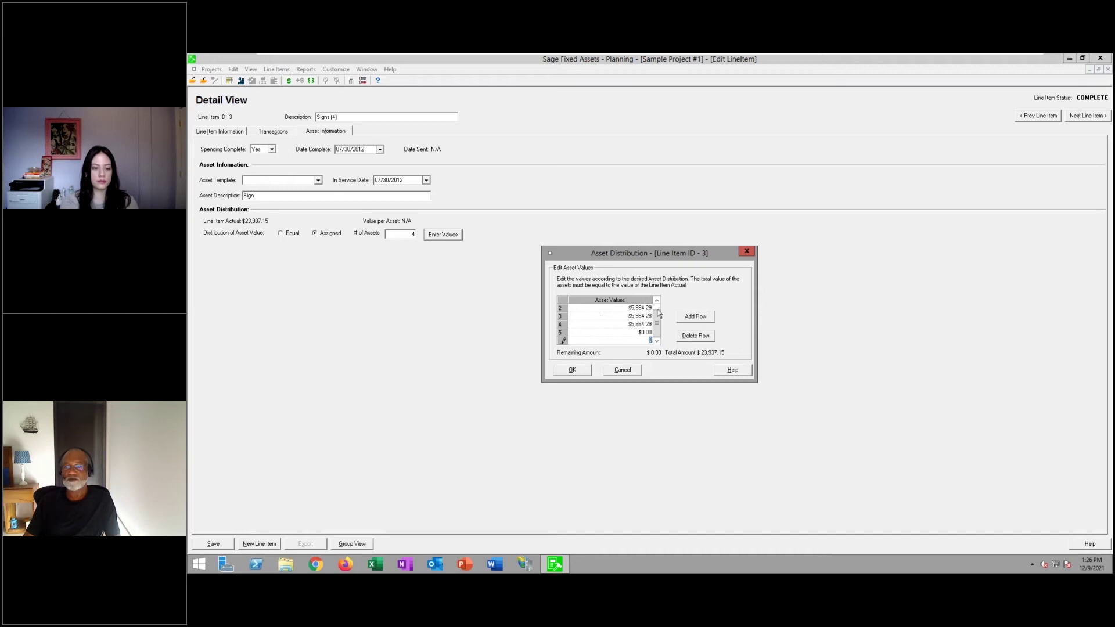
pyautogui.click(622, 371)
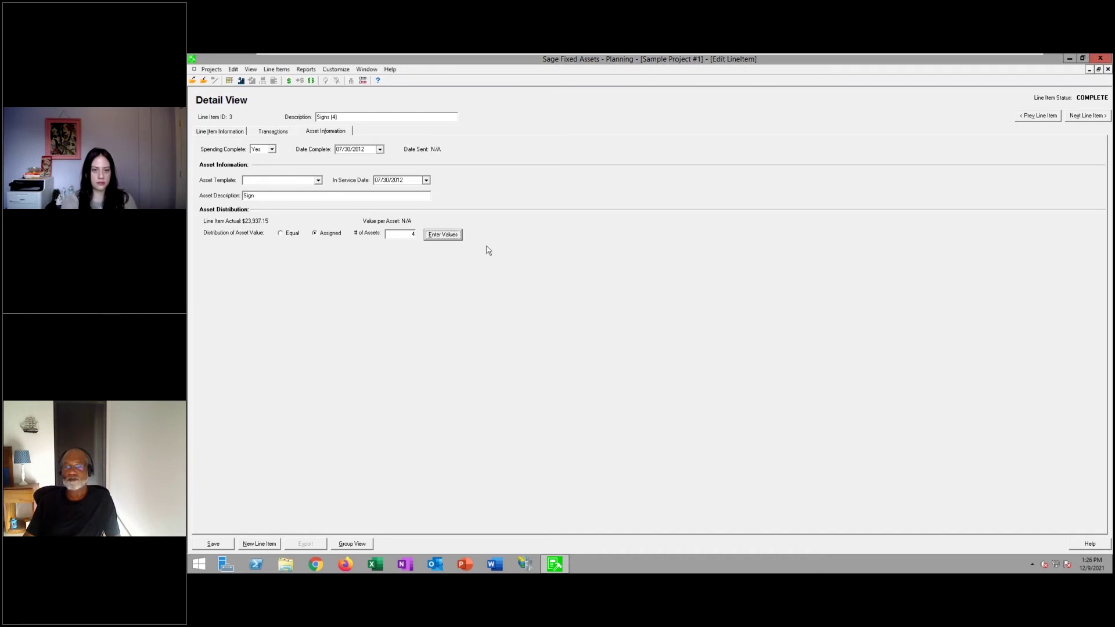
# Go back through the Signs (4) line item information to the list of all line items without saving changes.
pyautogui.click(218, 132)
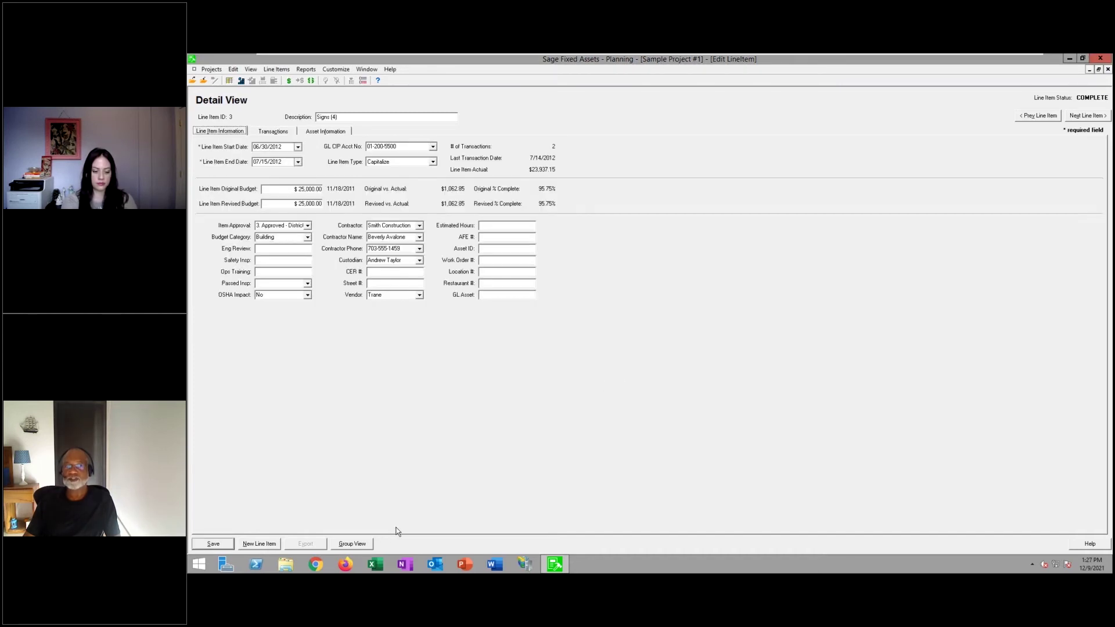
pyautogui.click(352, 544)
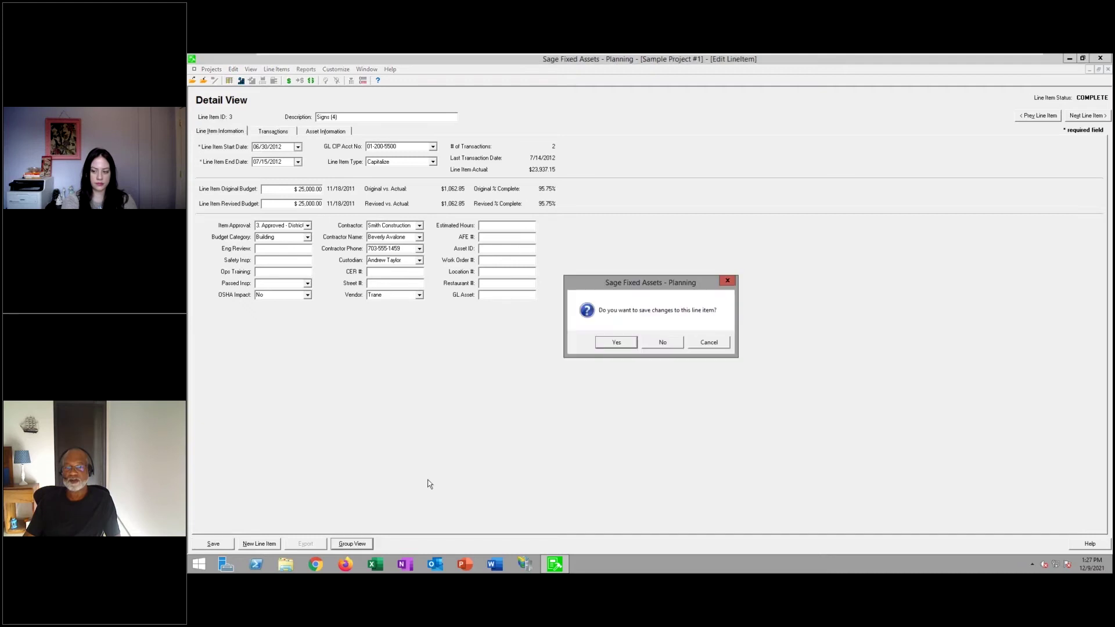
pyautogui.click(661, 343)
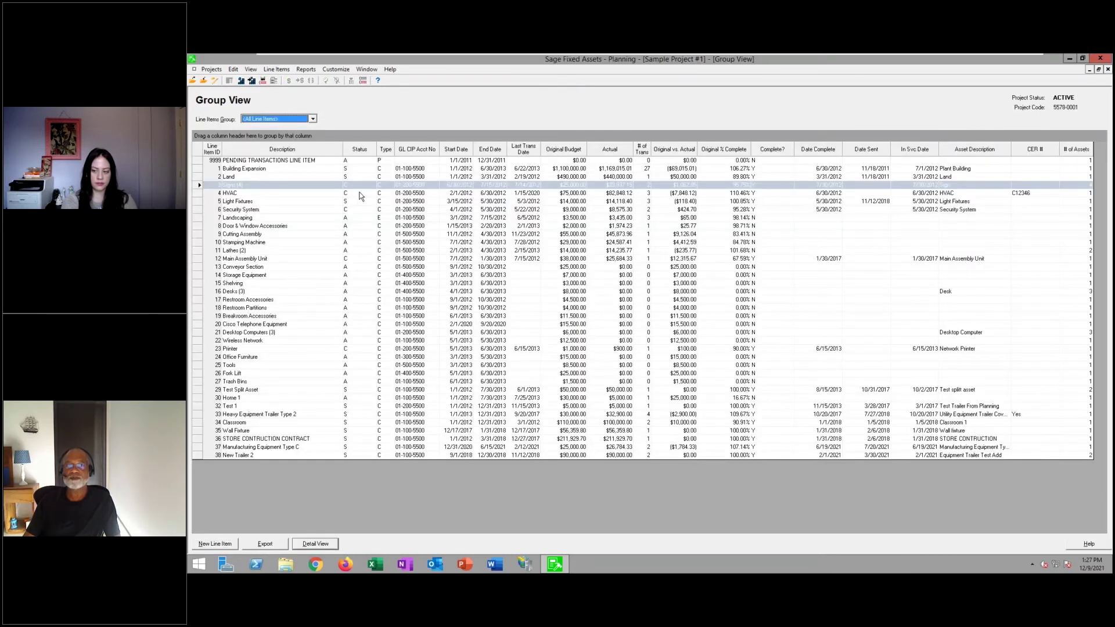
# Open the HVAC line item and examine its asset information, including the spending-complete options.
pyautogui.click(356, 187)
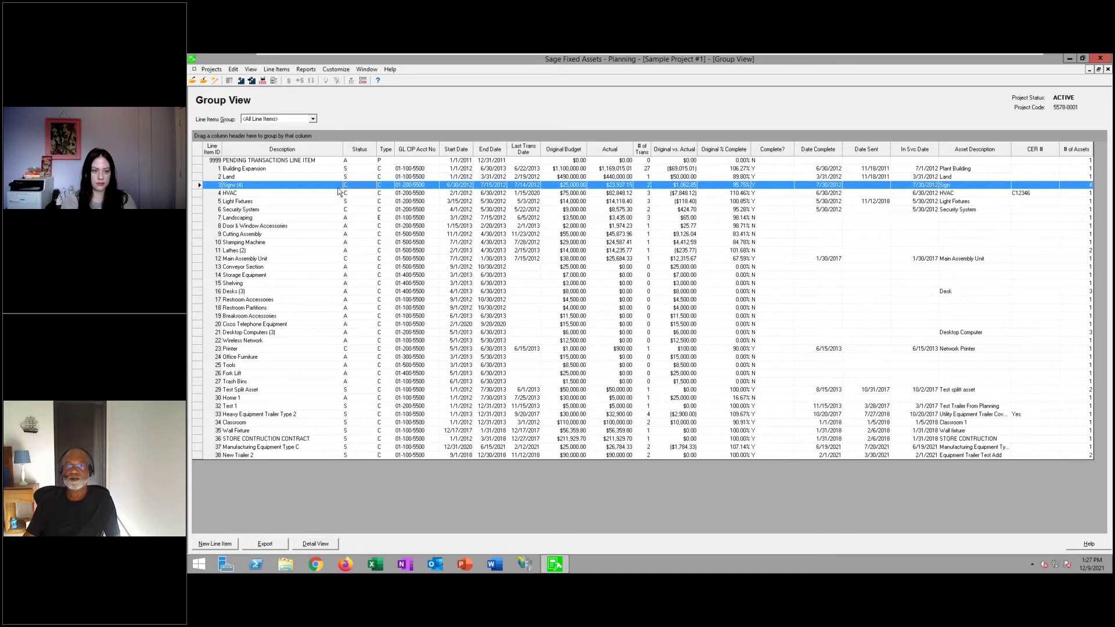
pyautogui.click(359, 194)
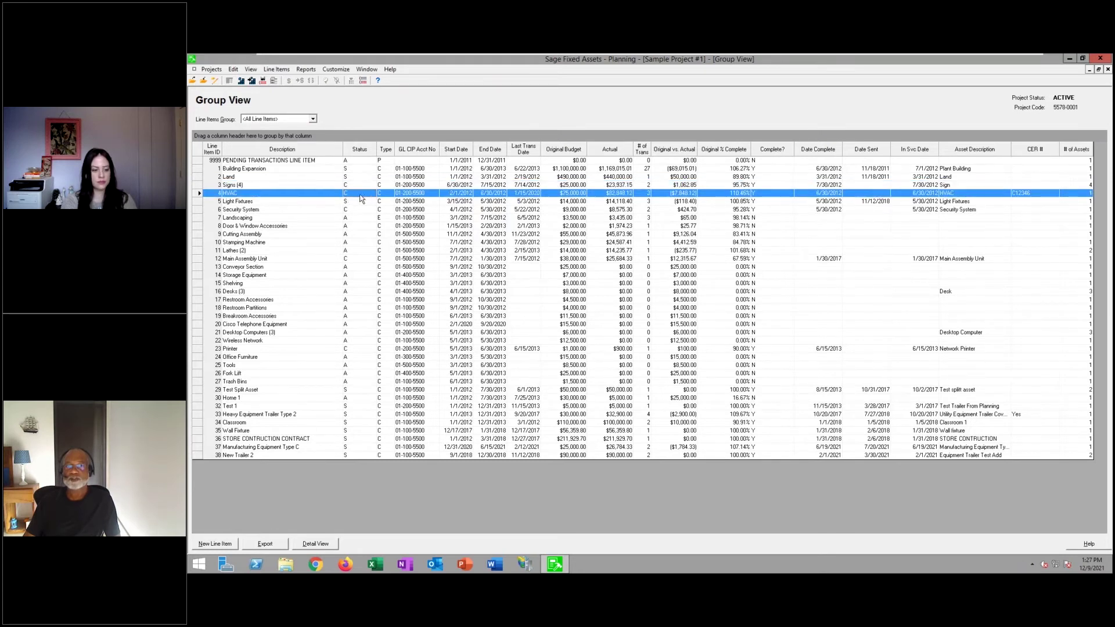
pyautogui.doubleClick(356, 196)
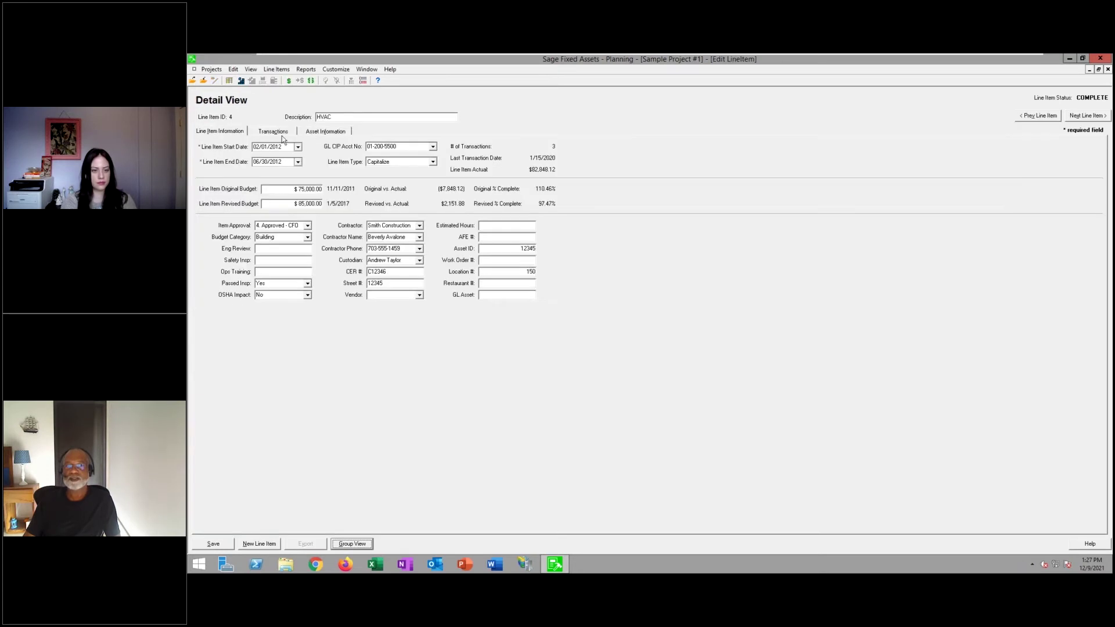
pyautogui.click(324, 132)
pyautogui.click(271, 150)
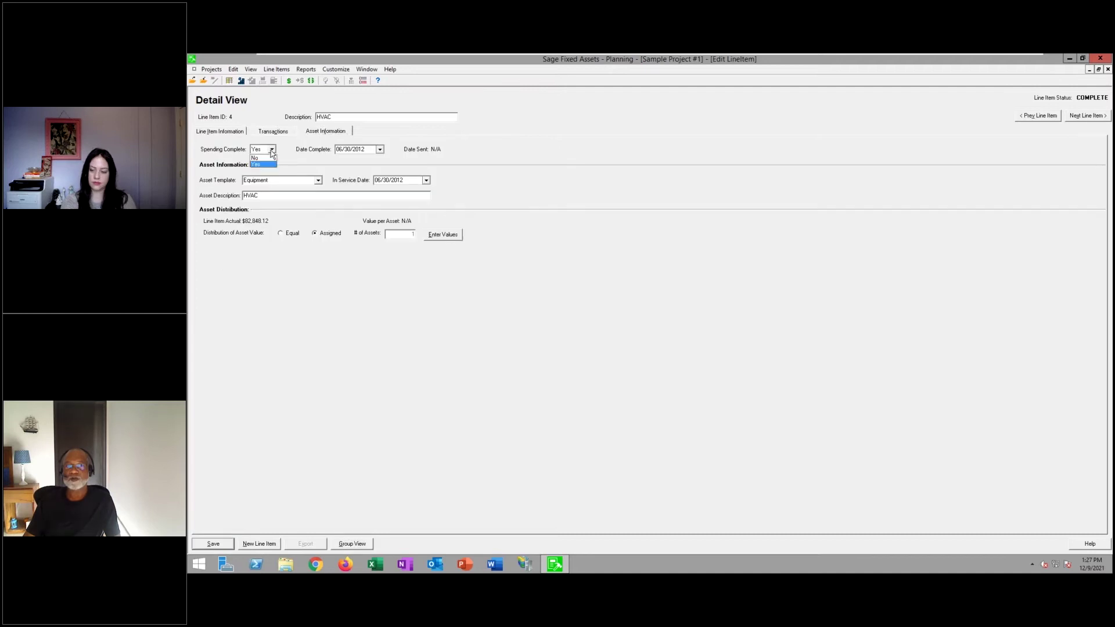
pyautogui.click(272, 153)
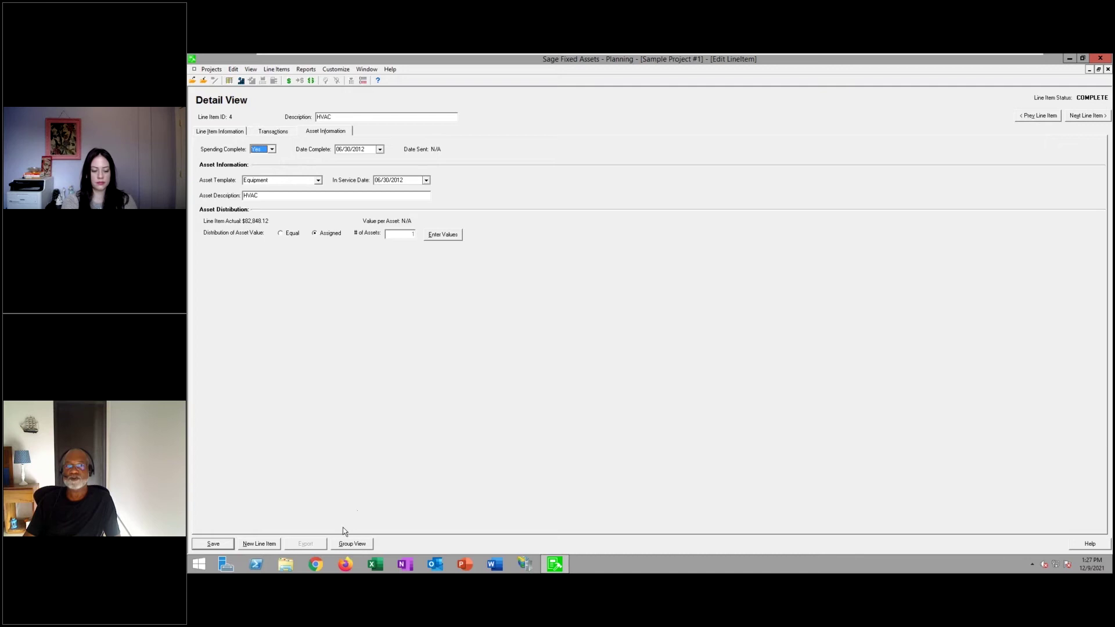
# Return to the list of all line items and compare the statuses of Light Fixtures and Door & Window Accessories.
pyautogui.click(349, 544)
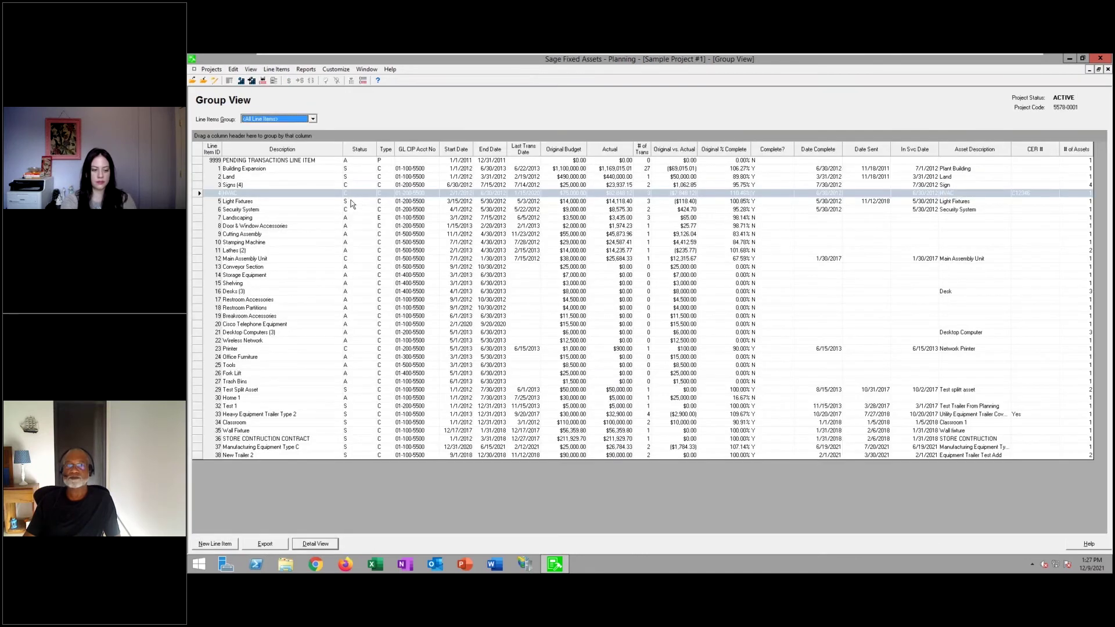
pyautogui.click(351, 202)
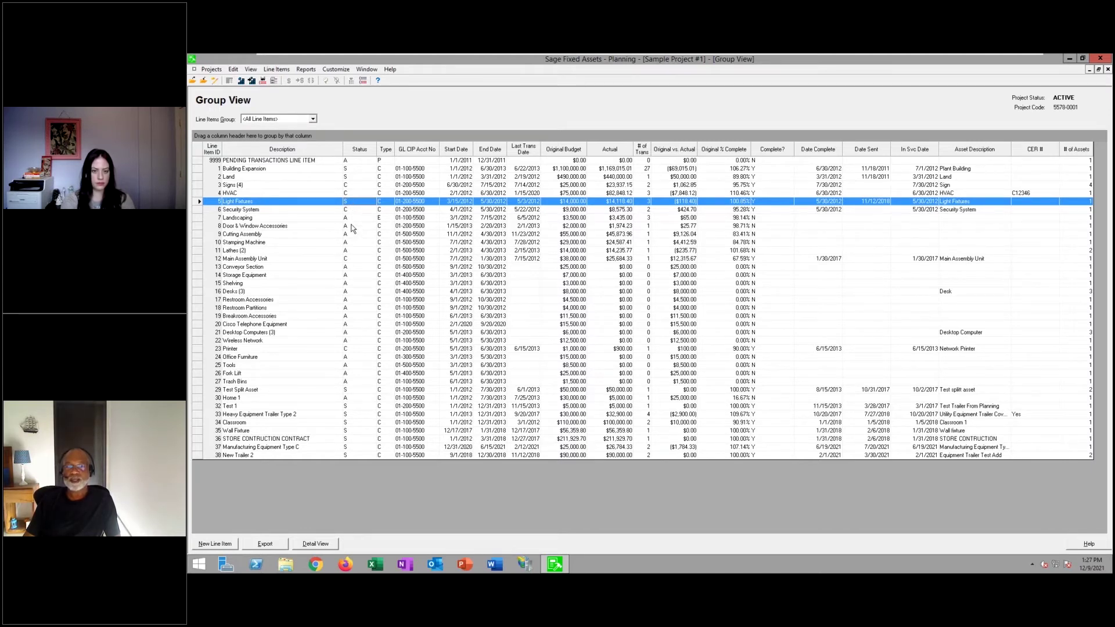
pyautogui.click(354, 227)
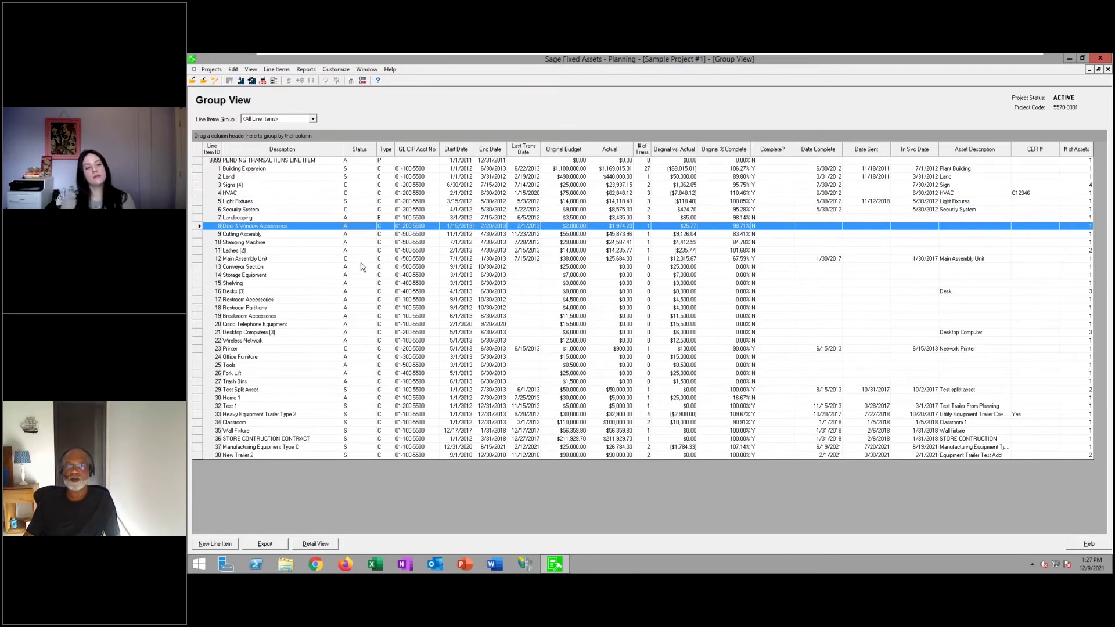
# Start creating assets from the project and look through each completed line item available to send, from Signs (4) to Printer.
pyautogui.click(278, 70)
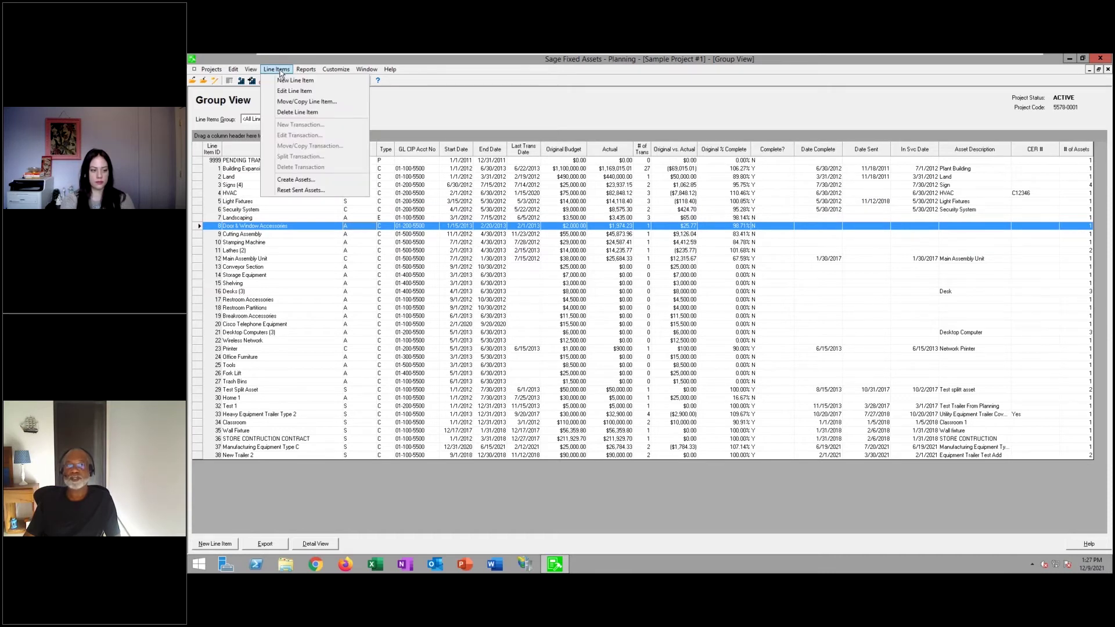
pyautogui.click(313, 182)
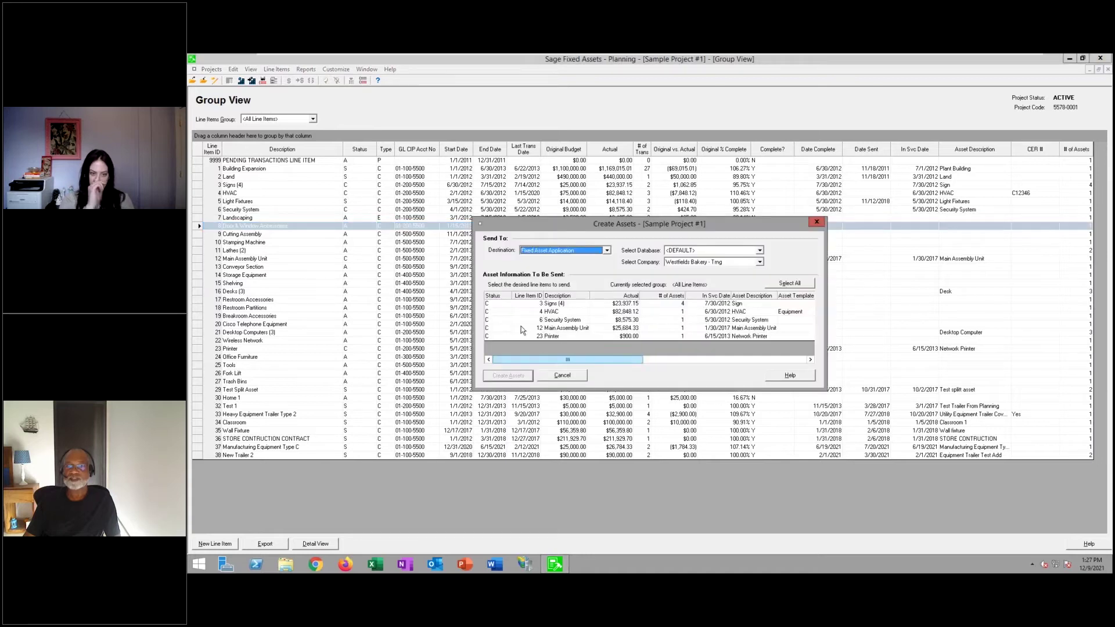
pyautogui.click(518, 304)
pyautogui.click(516, 312)
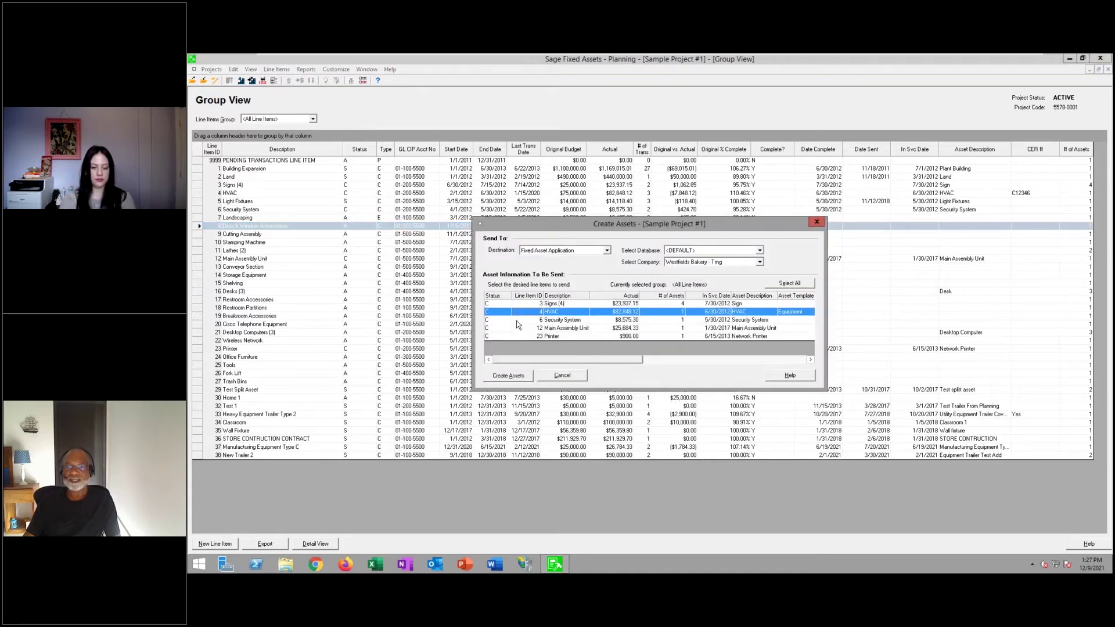
pyautogui.click(519, 320)
pyautogui.click(521, 328)
pyautogui.click(520, 336)
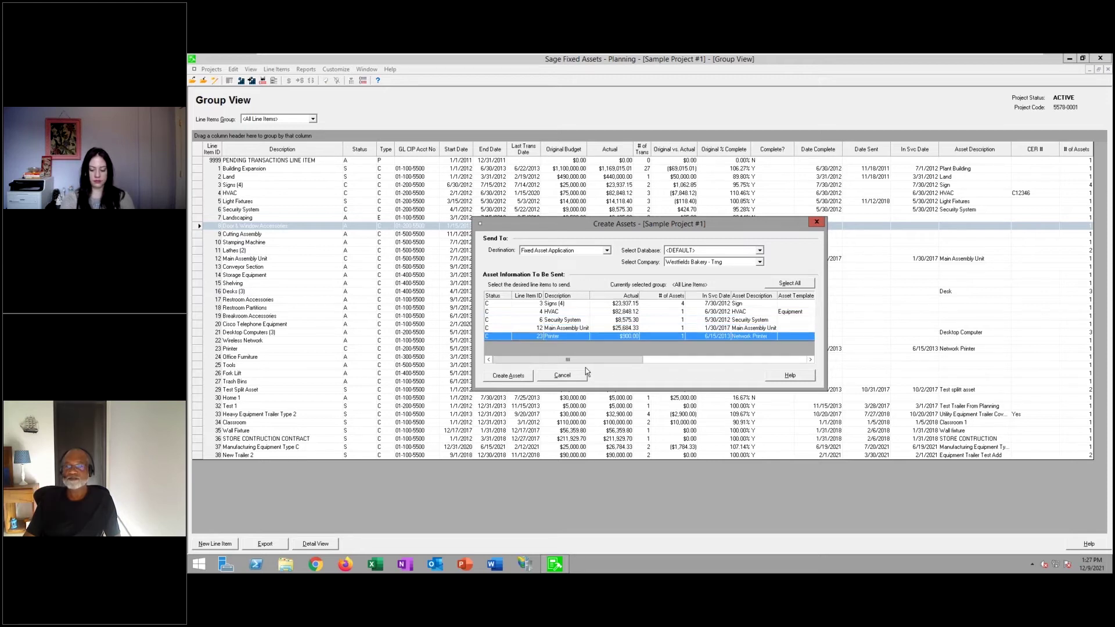
# Select all line items for asset creation, and reduce the selection to Signs (4) and HVAC.
pyautogui.click(788, 283)
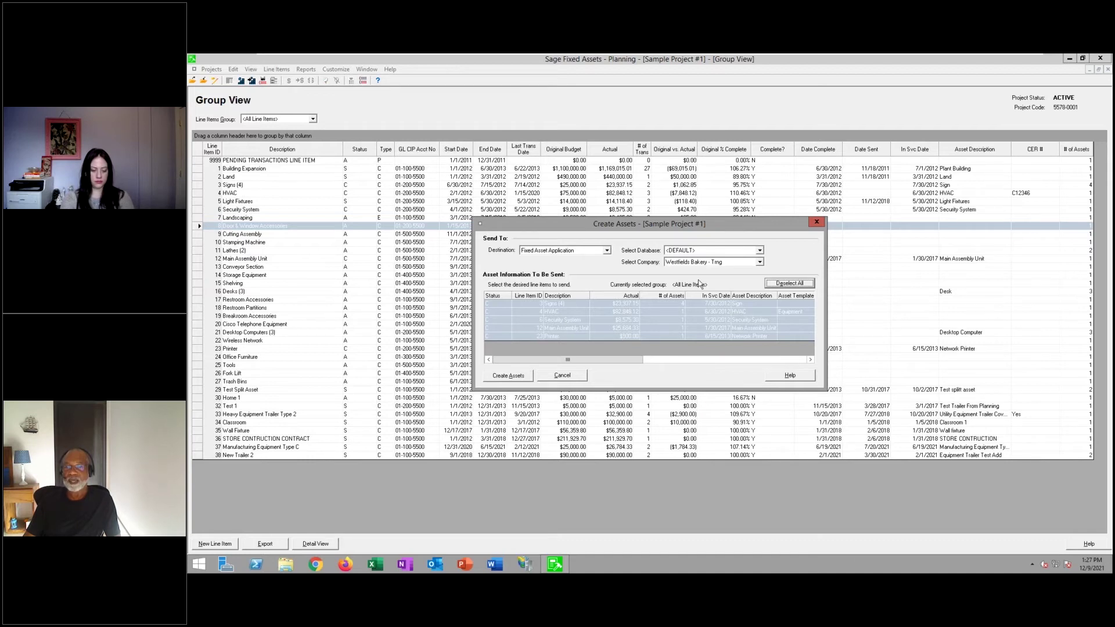
pyautogui.click(729, 305)
pyautogui.keyDown('ctrl'); pyautogui.click(731, 309); pyautogui.keyUp('ctrl')
# Try different destination companies for the new assets, ending with Sample U.S. Company.
pyautogui.click(760, 262)
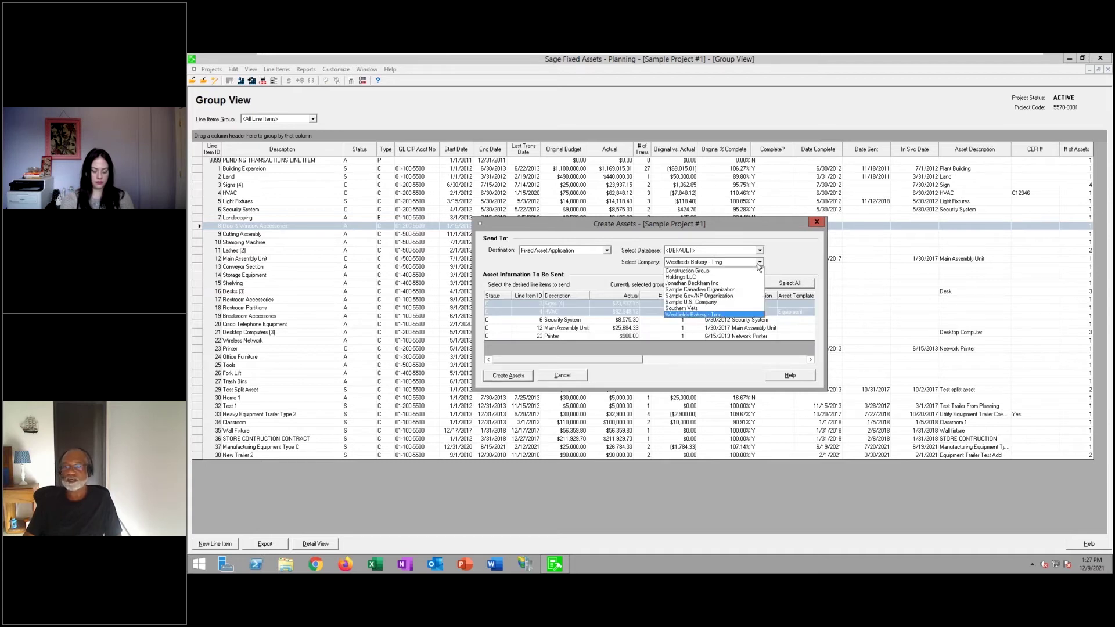
pyautogui.click(725, 285)
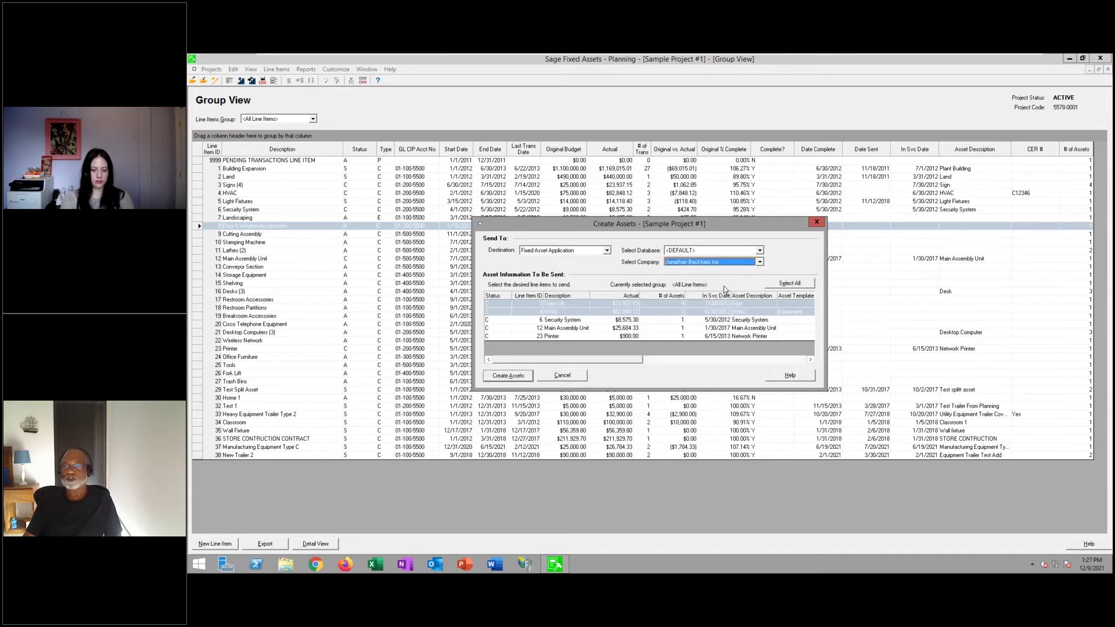
pyautogui.click(759, 262)
pyautogui.click(761, 319)
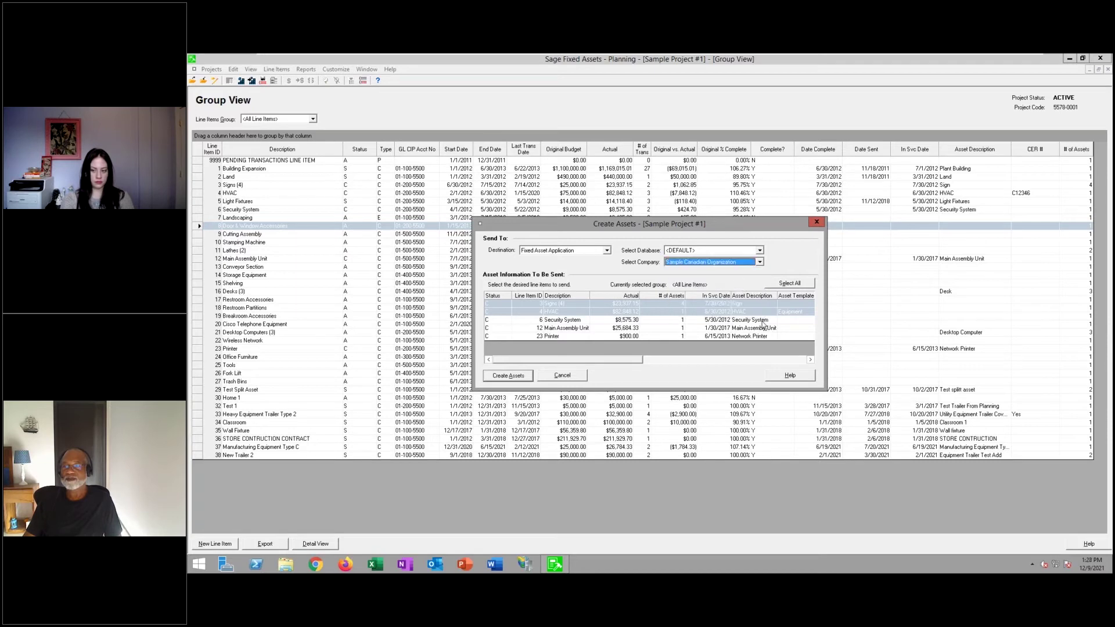
pyautogui.click(759, 262)
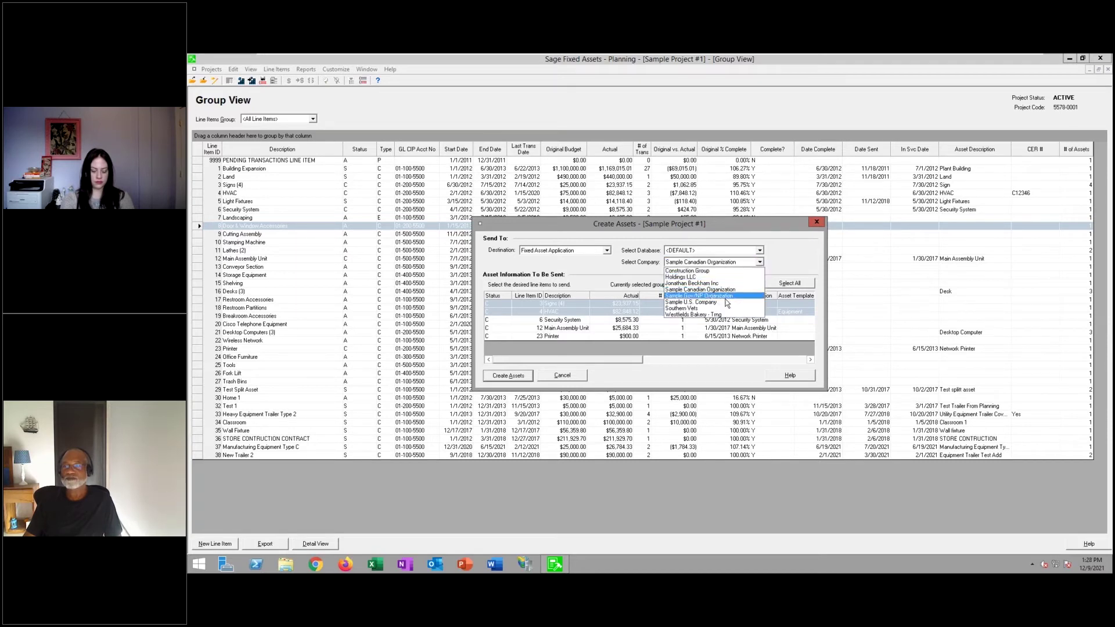
pyautogui.click(723, 305)
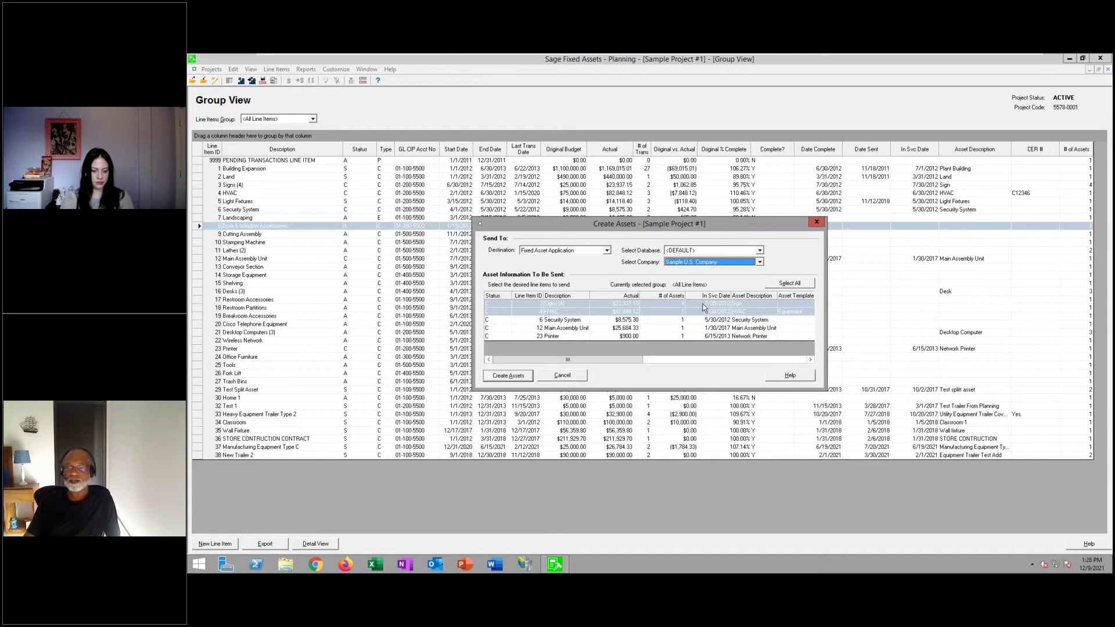
# Review the Signs (4), HVAC, Security System and Main Assembly Unit entries, and cancel the asset creation.
pyautogui.click(638, 304)
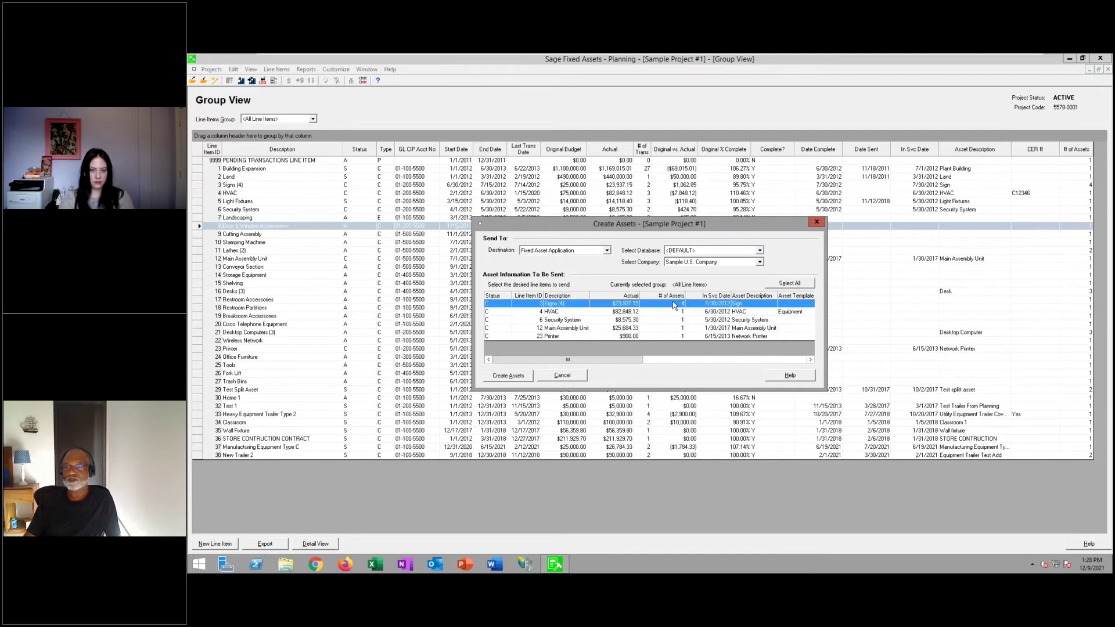
pyautogui.click(664, 313)
pyautogui.click(666, 320)
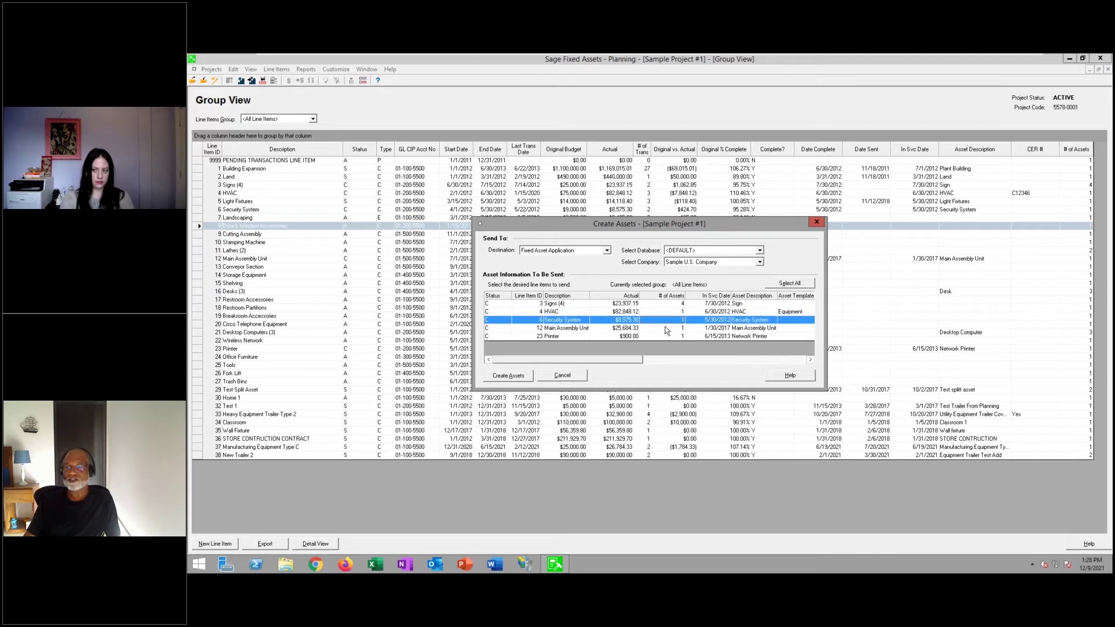
pyautogui.click(665, 327)
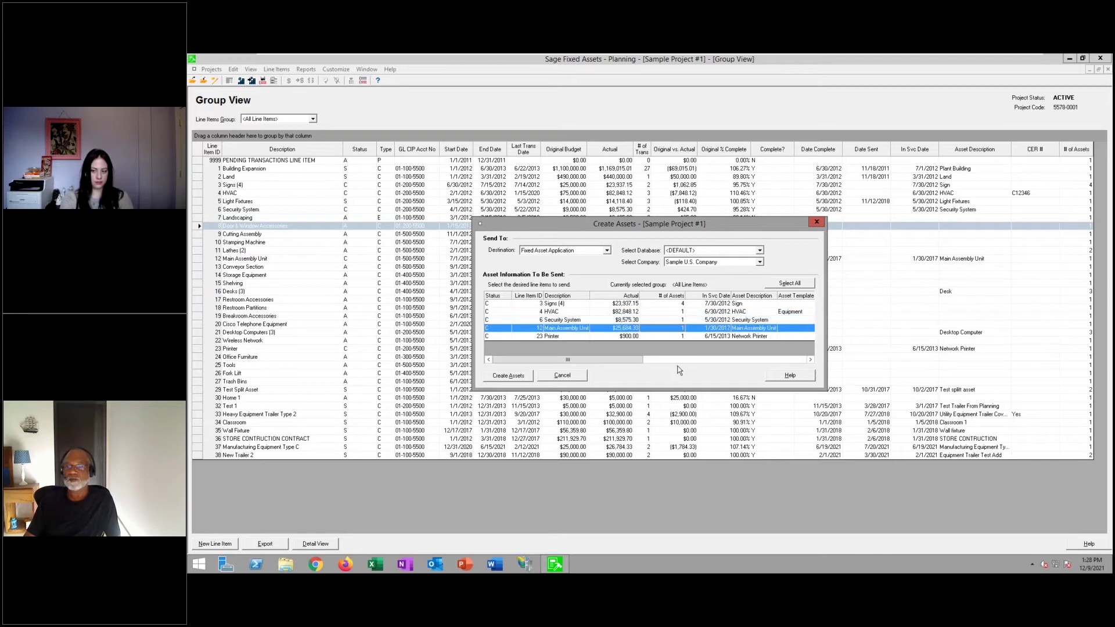
pyautogui.click(574, 375)
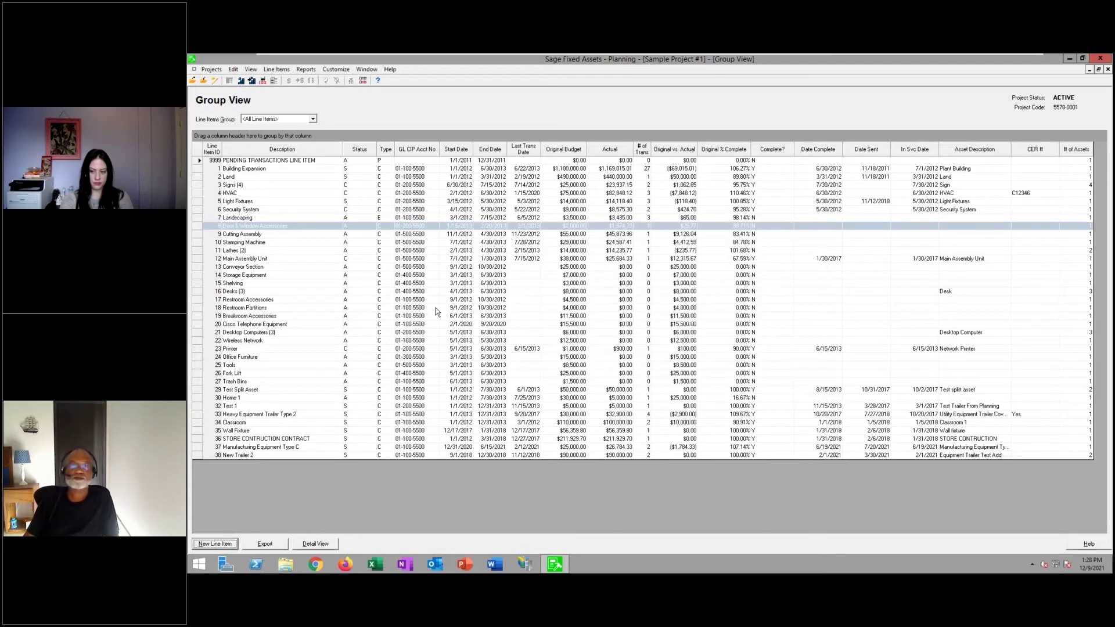
# Examine which additional projects are included in the consolidated reporting setup and close it without changes.
pyautogui.click(308, 70)
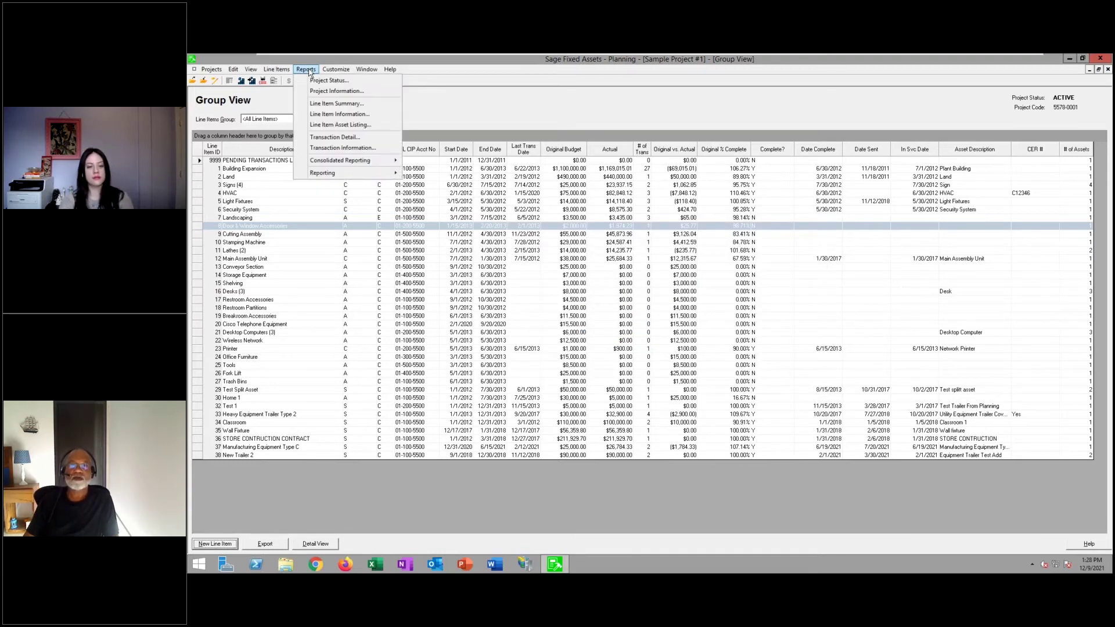
pyautogui.moveTo(340, 176)
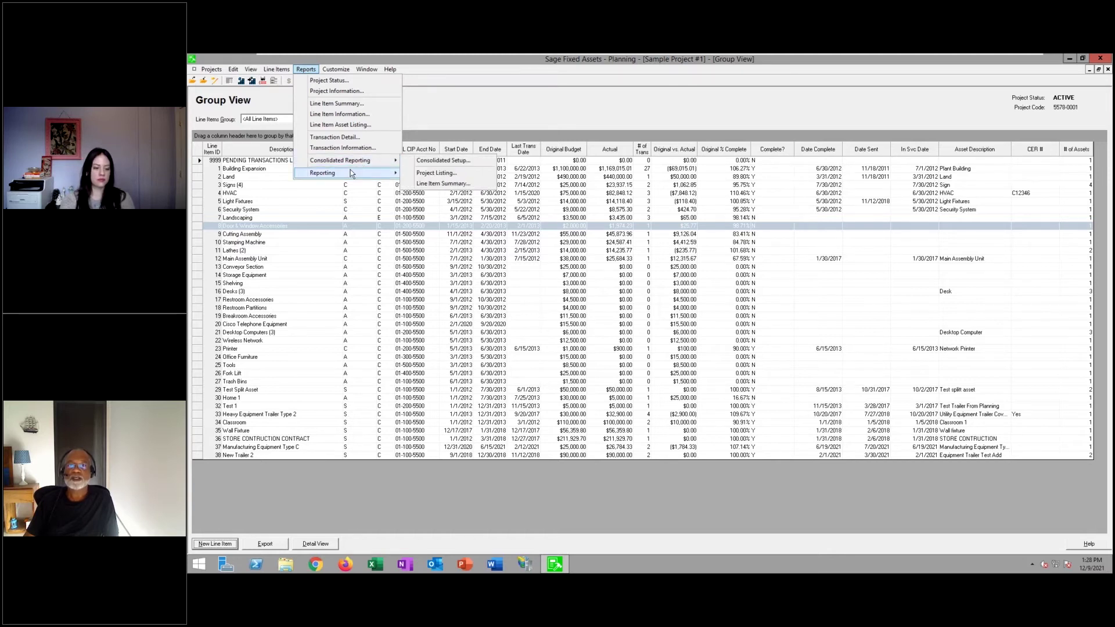
pyautogui.click(443, 160)
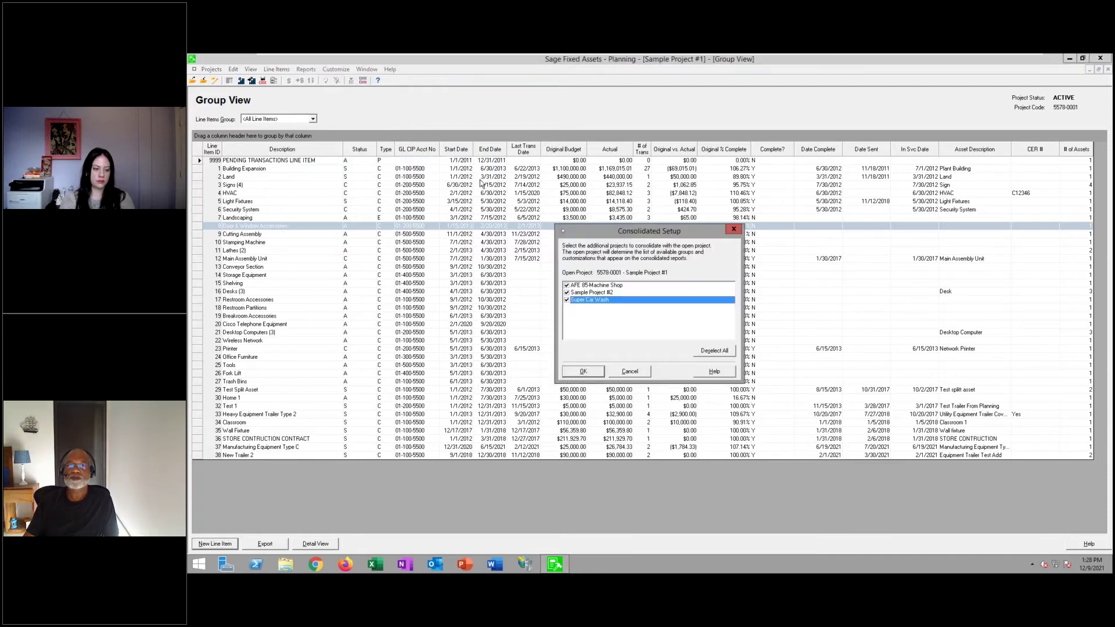
pyautogui.click(638, 371)
# Run the Consolidated Line Item Summary report with AFE 85-Machine Shop, Sample Project #2 and Super Car Wash included.
pyautogui.click(306, 69)
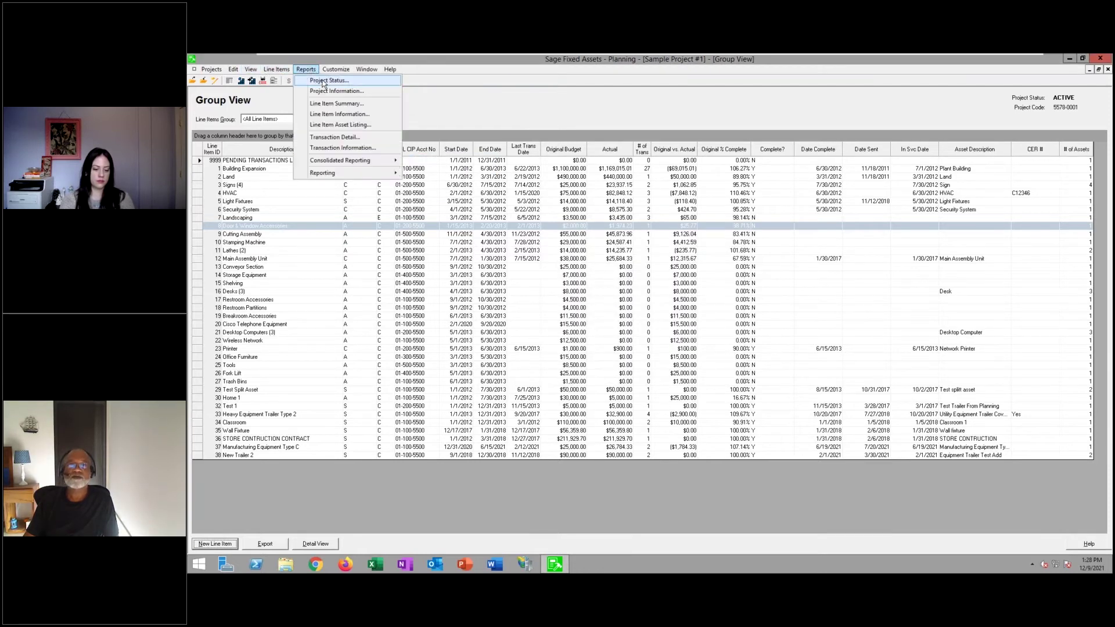
pyautogui.moveTo(398, 161)
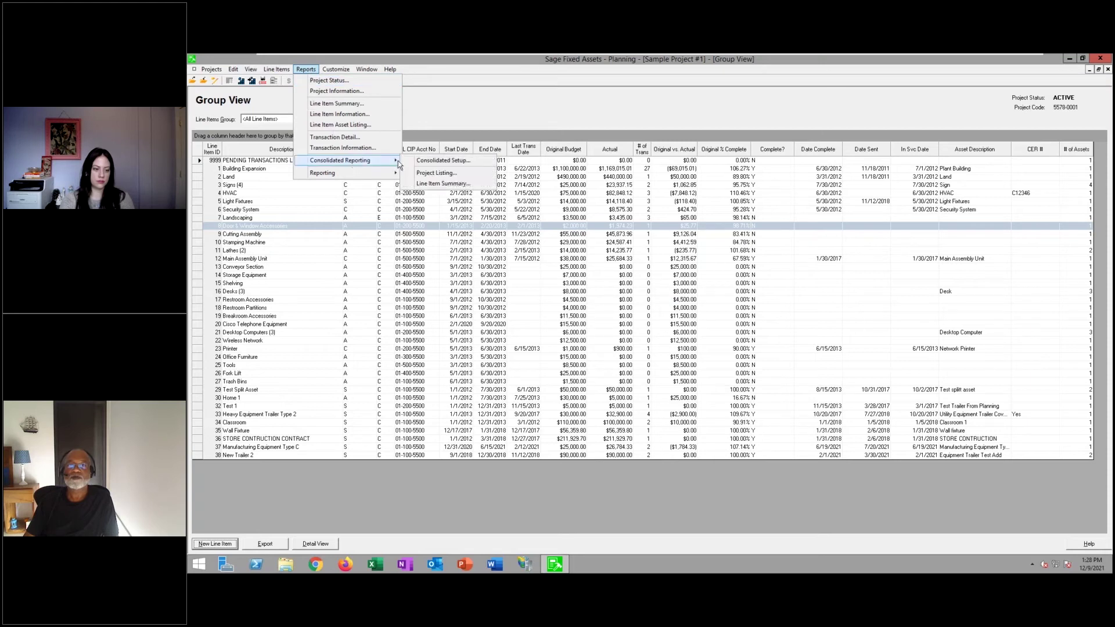
pyautogui.click(437, 173)
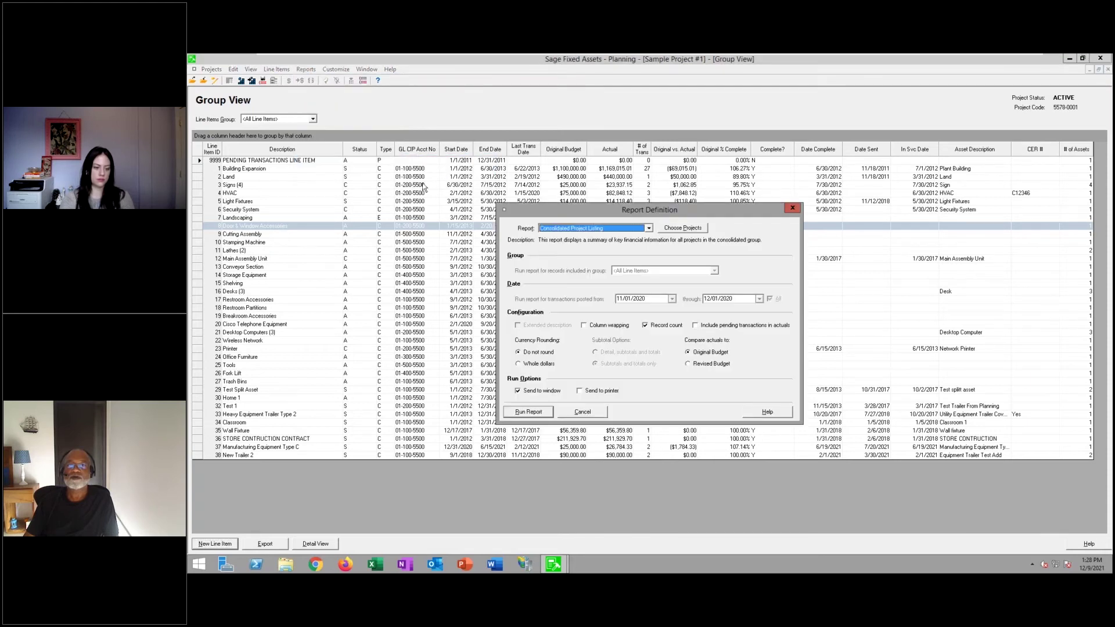
pyautogui.click(649, 229)
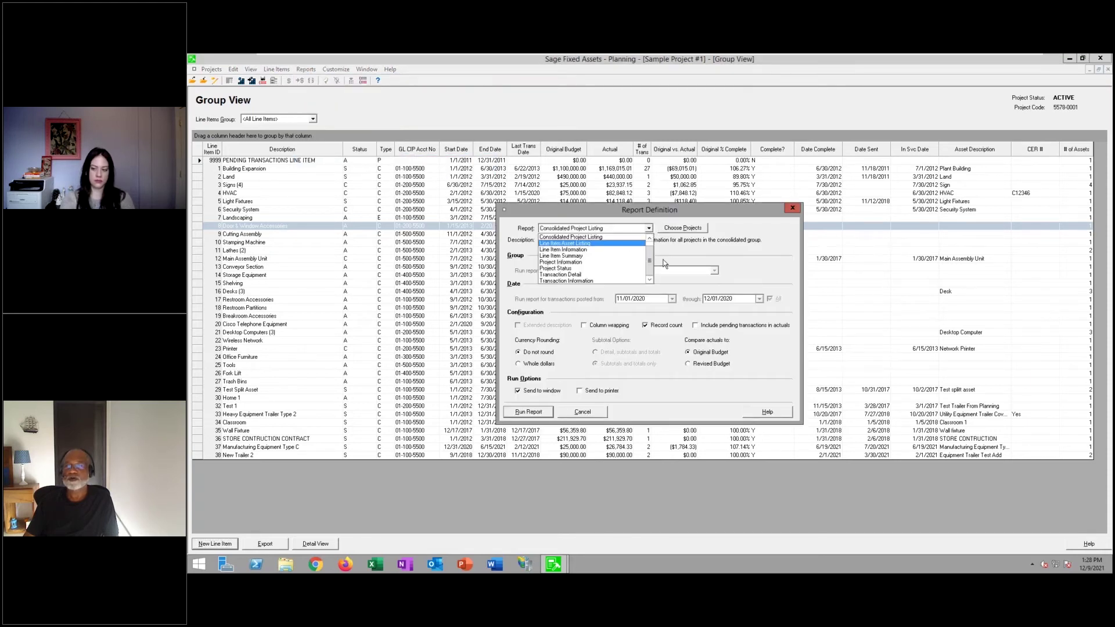
pyautogui.scroll(1, 652, 247)
pyautogui.click(575, 236)
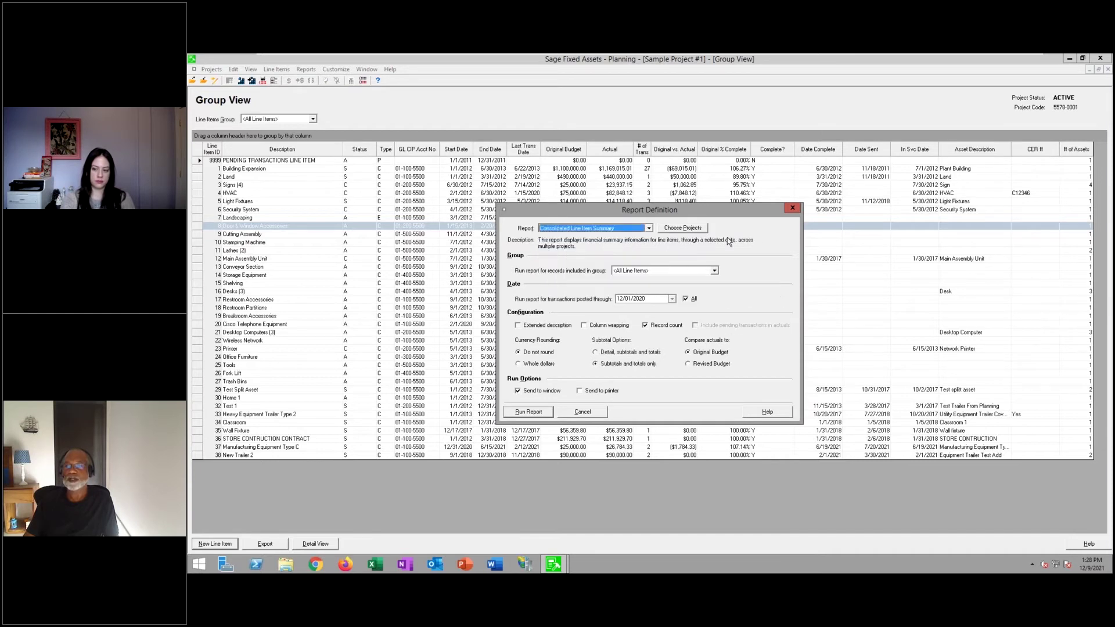
pyautogui.click(698, 229)
pyautogui.click(585, 382)
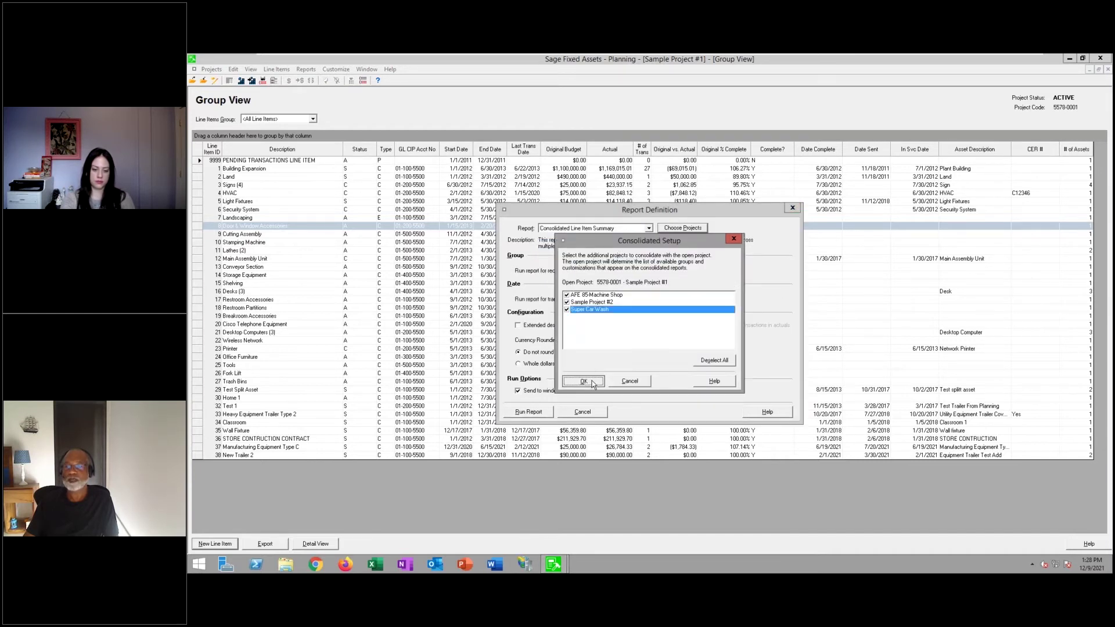
pyautogui.click(538, 414)
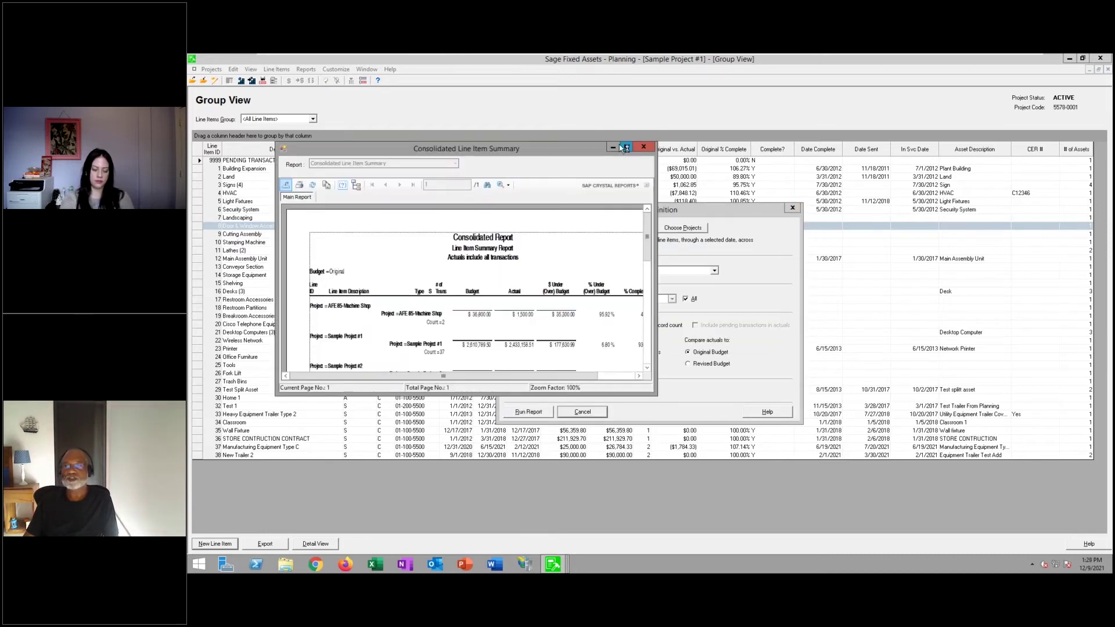
# View the consolidated report at 200%, drill down into Sample Project #1's line items through the grand total, and close the report.
pyautogui.click(627, 146)
pyautogui.click(416, 93)
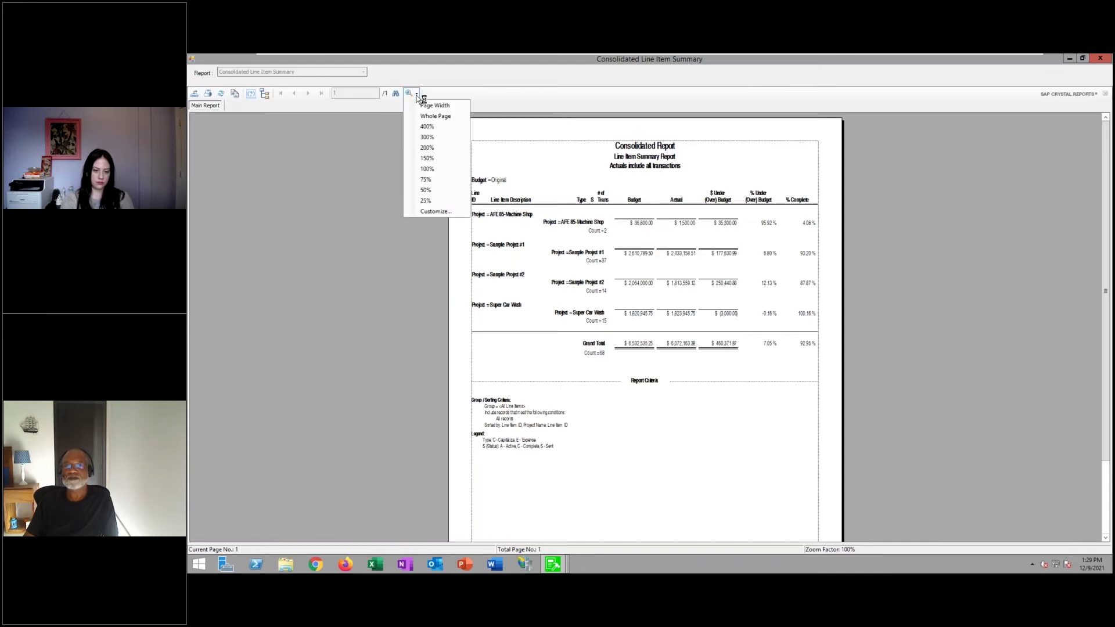
pyautogui.click(428, 148)
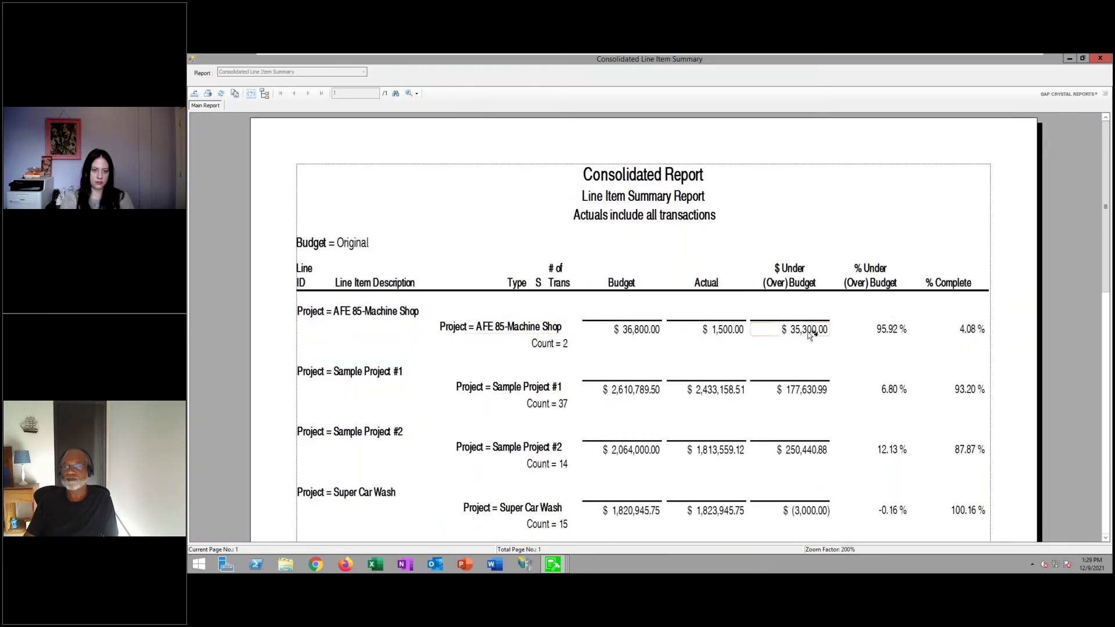
pyautogui.doubleClick(561, 387)
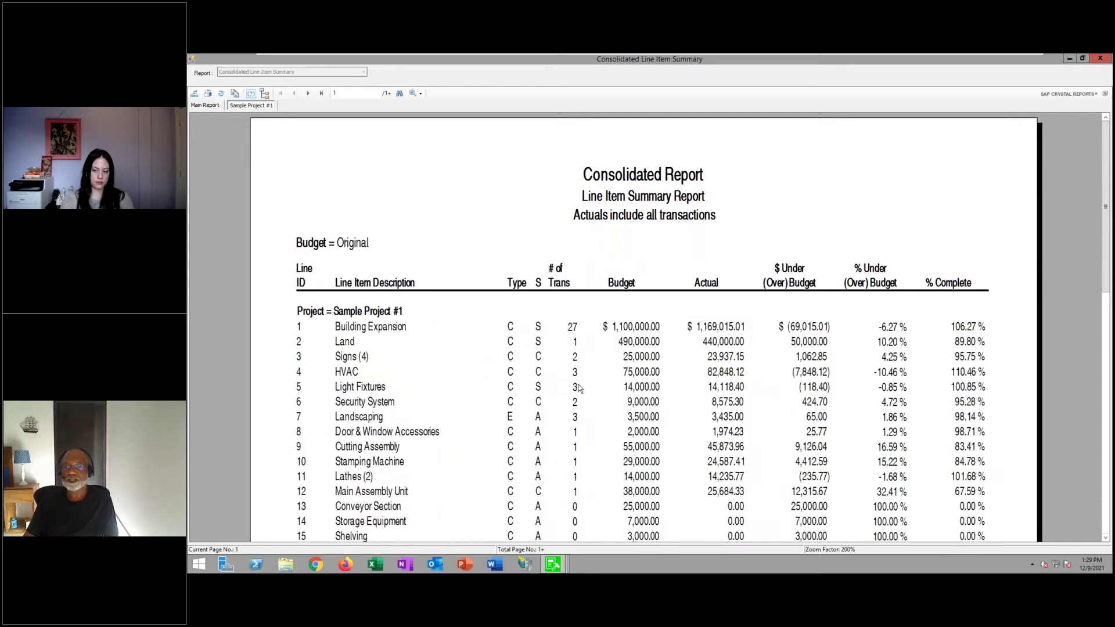
pyautogui.scroll(5, 579, 388)
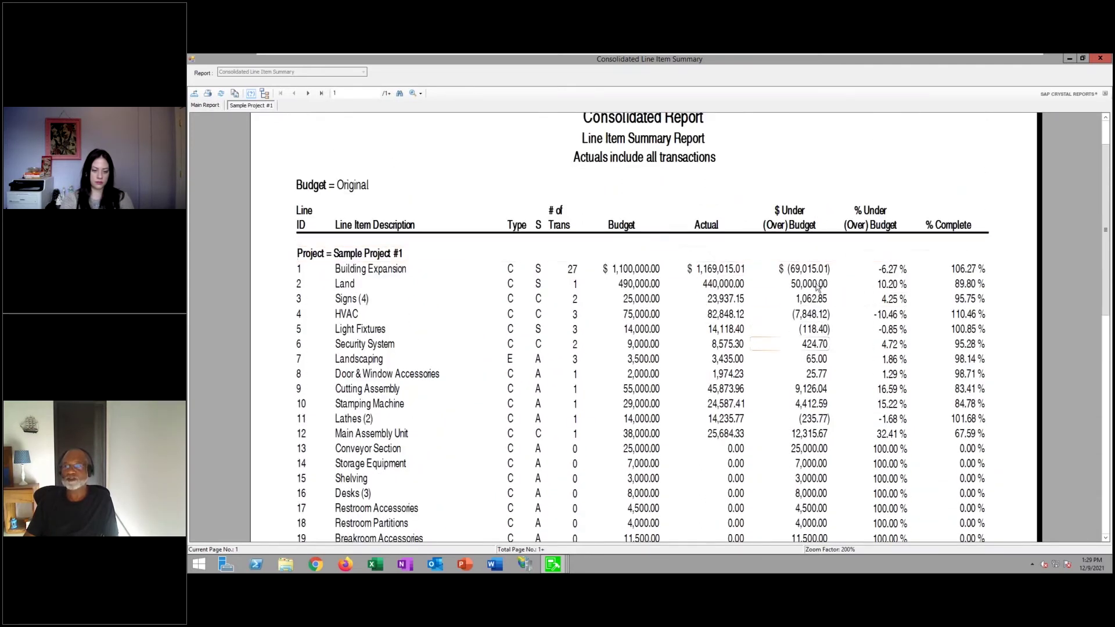
pyautogui.scroll(-10, 807, 318)
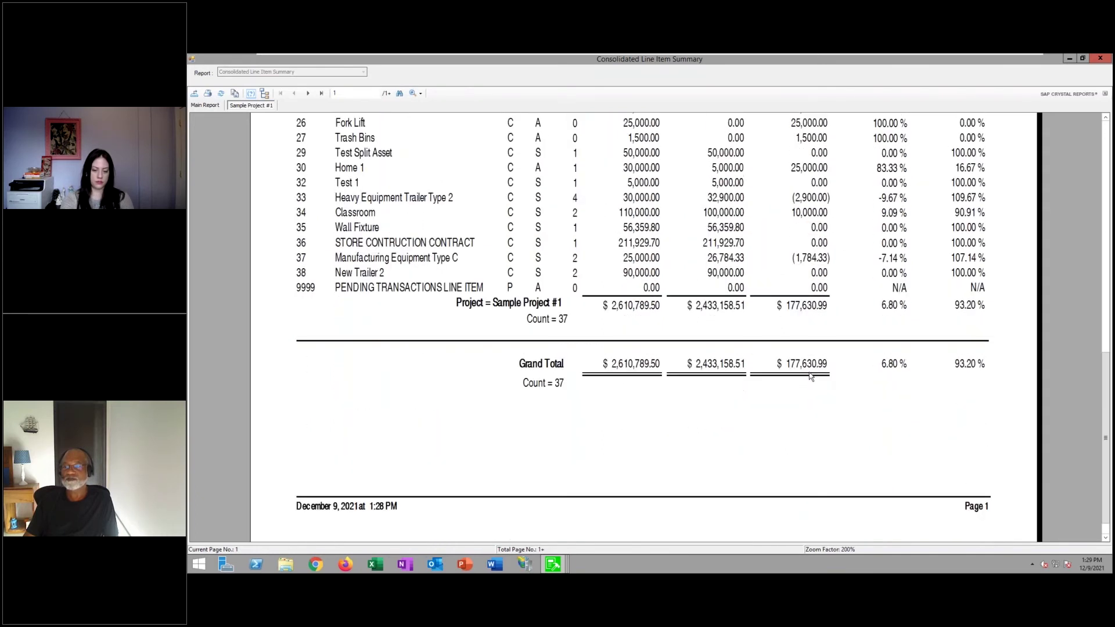
pyautogui.click(1100, 58)
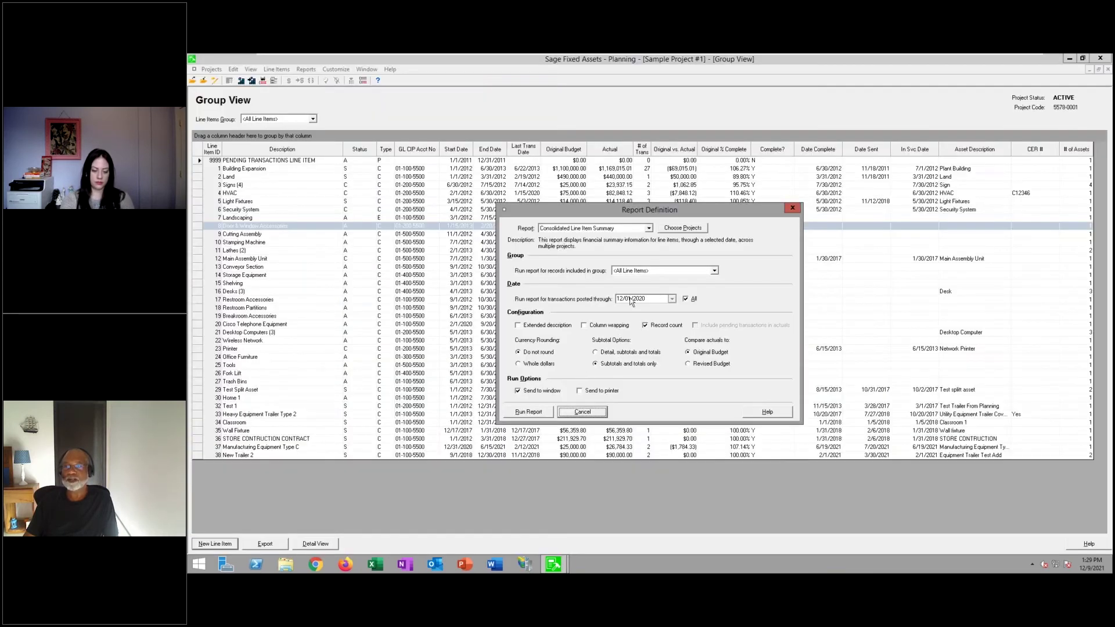
# Run the Transaction Detail report for all transaction dates, with detail, subtotals and totals.
pyautogui.click(648, 228)
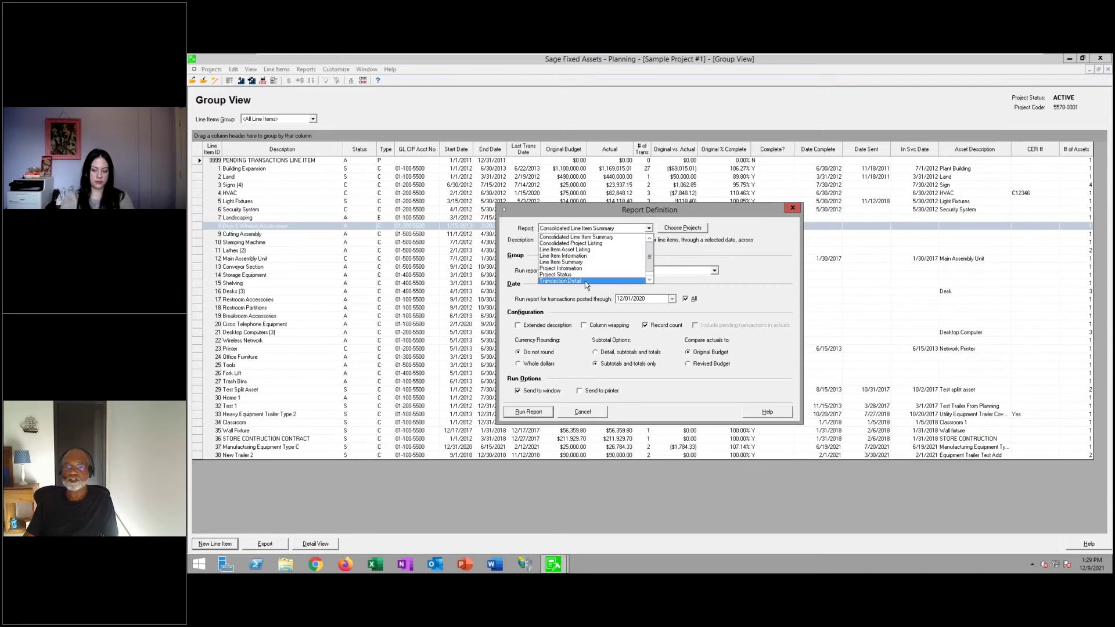
pyautogui.click(584, 281)
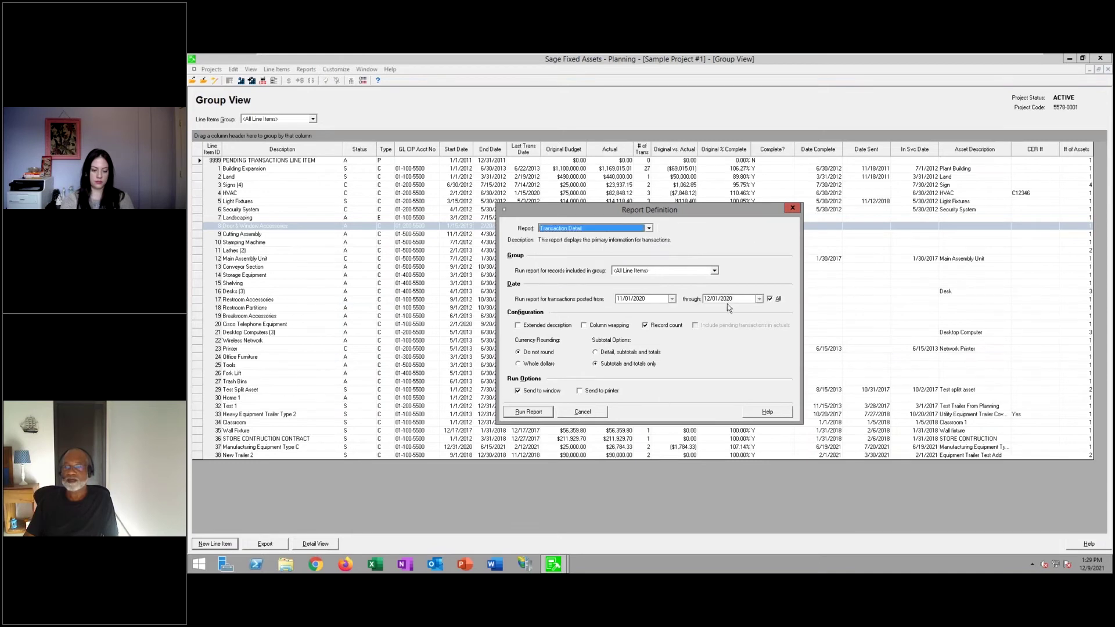
pyautogui.click(771, 299)
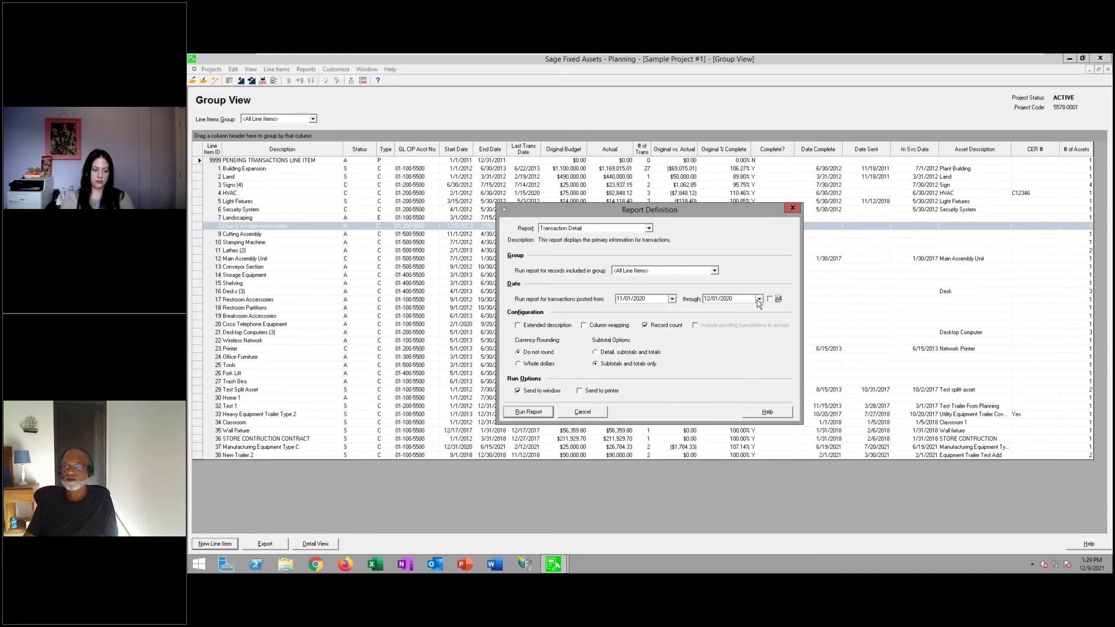
pyautogui.click(759, 299)
pyautogui.click(770, 298)
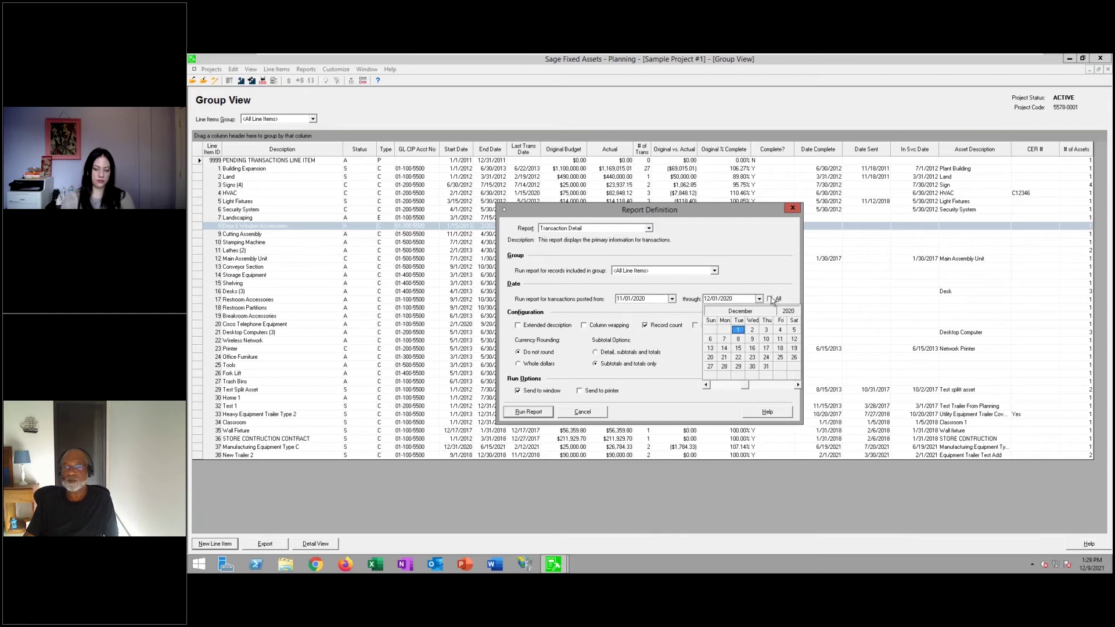
pyautogui.click(609, 353)
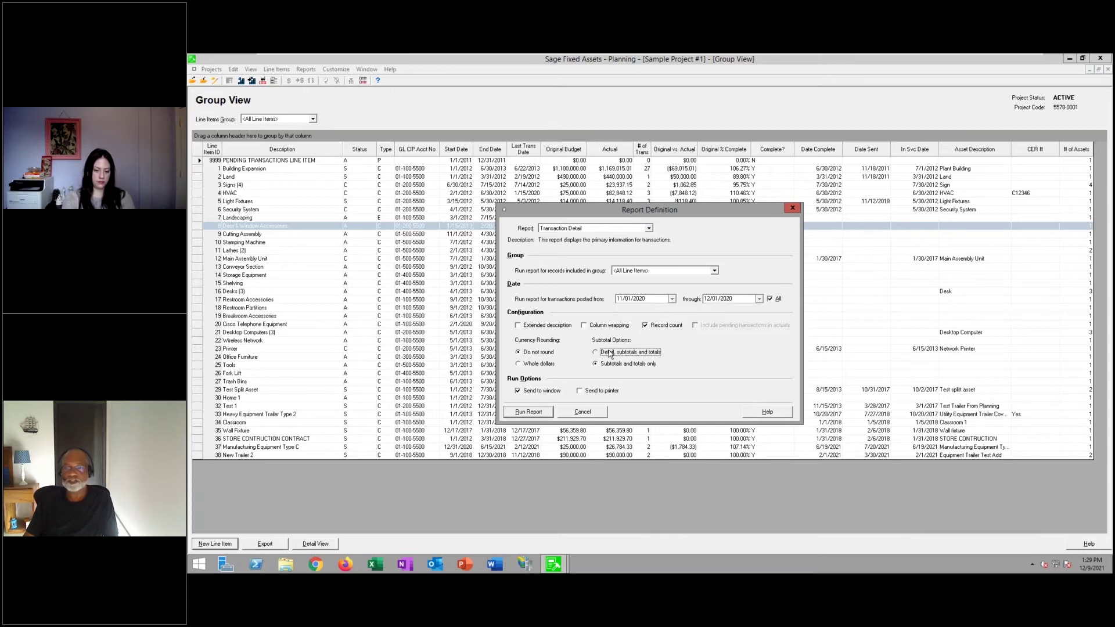
pyautogui.click(540, 413)
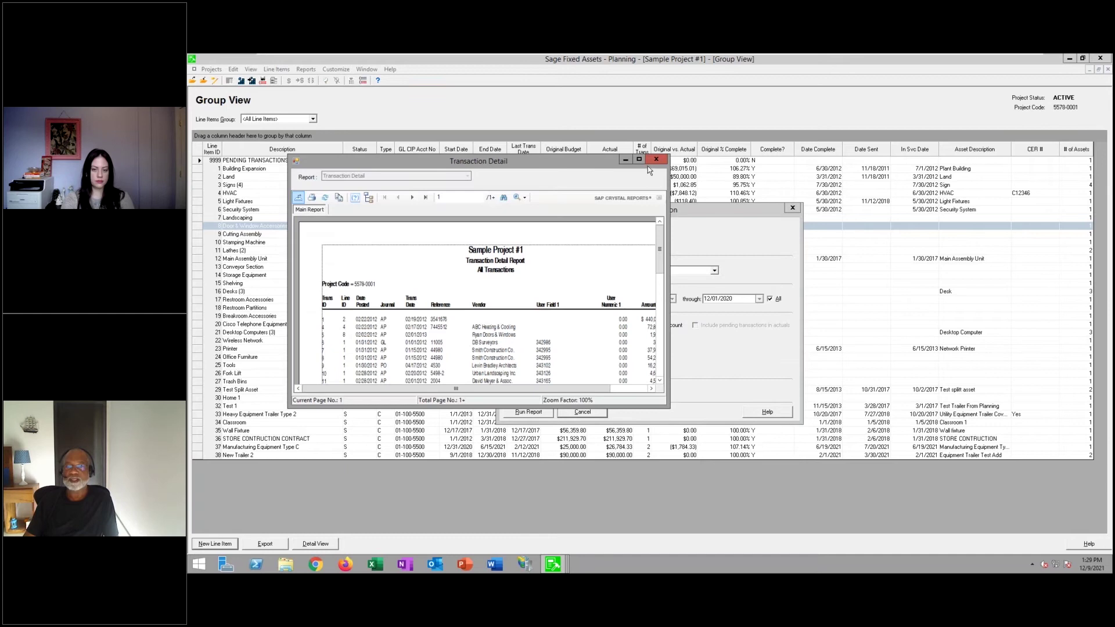
# Maximize the Transaction Detail report at 200% zoom and review the listed transactions.
pyautogui.click(639, 160)
pyautogui.click(419, 93)
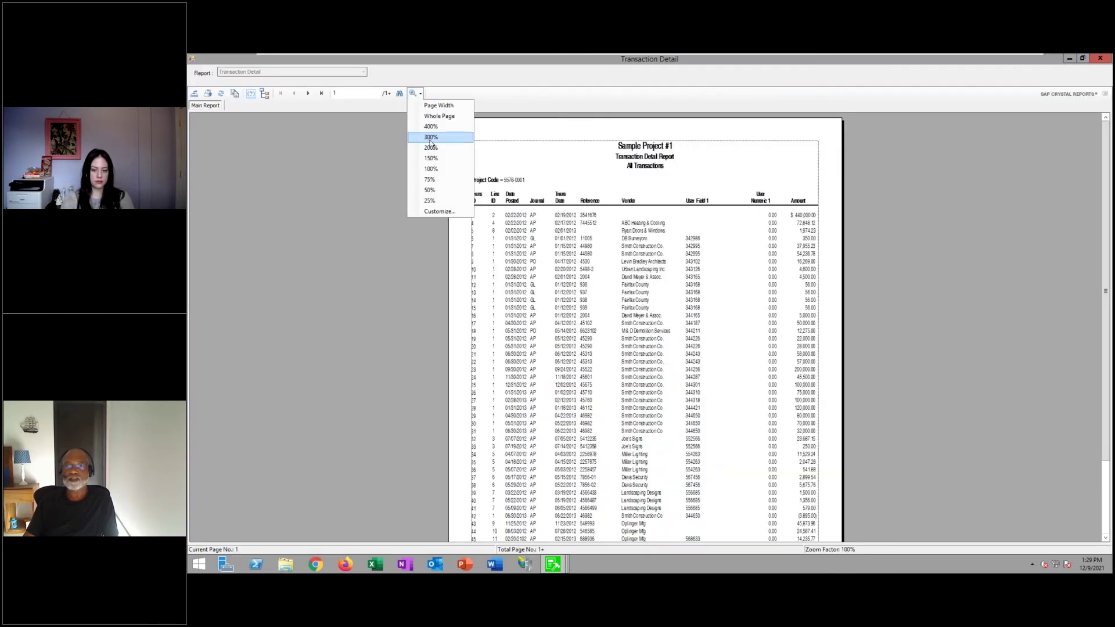
pyautogui.click(431, 148)
pyautogui.scroll(-2, 324, 157)
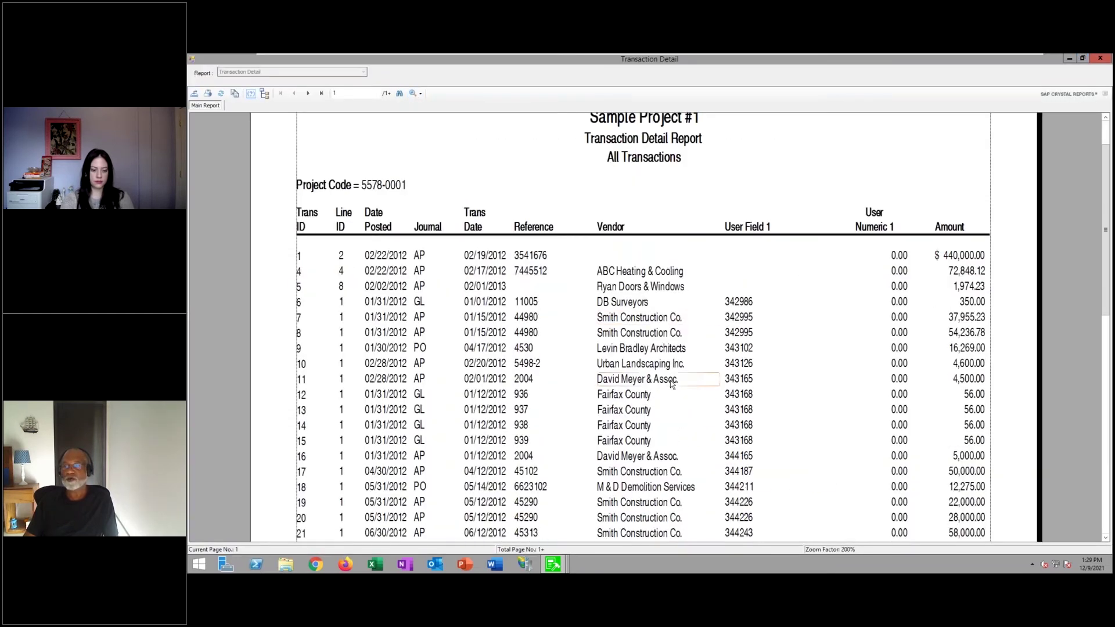
# Check which file formats the Transaction Detail report can be exported to, cancel the export and close the report.
pyautogui.click(194, 92)
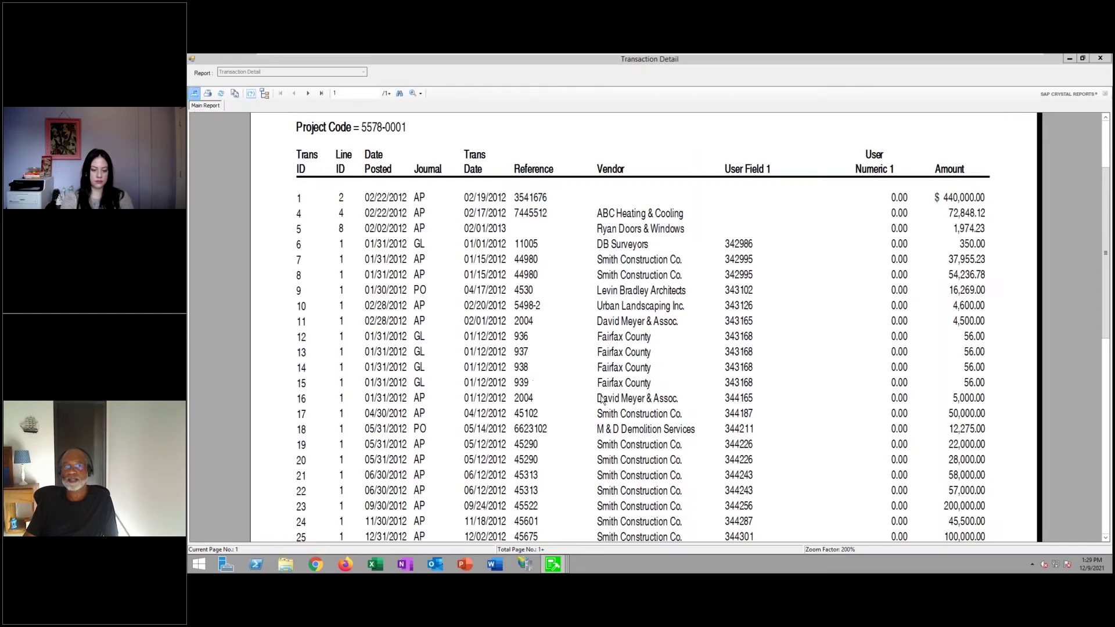
pyautogui.click(615, 287)
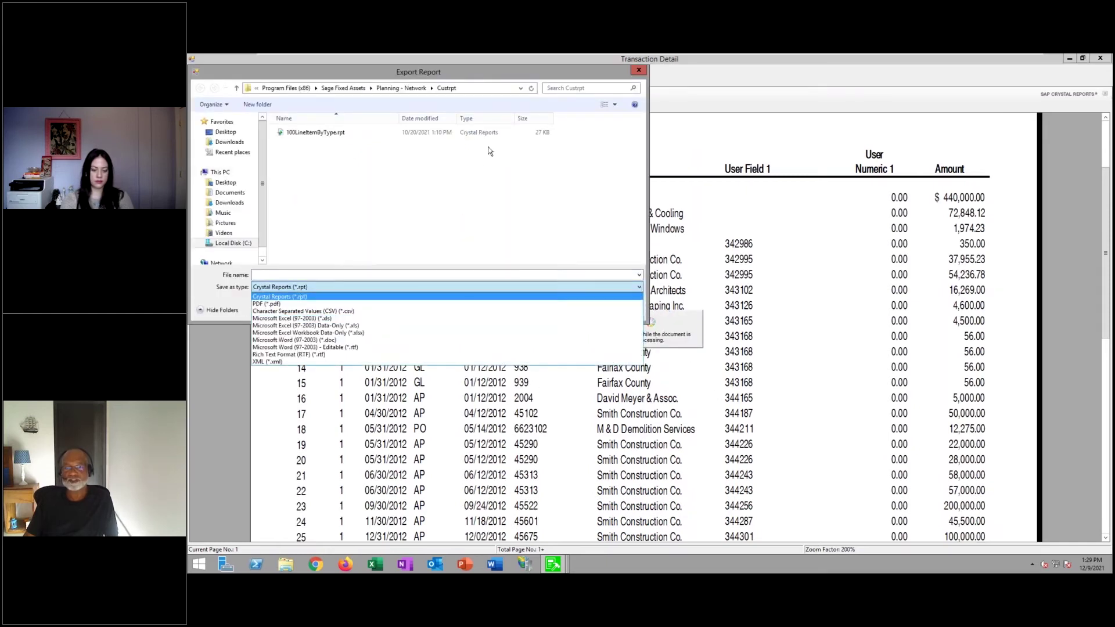
pyautogui.click(632, 246)
pyautogui.click(614, 309)
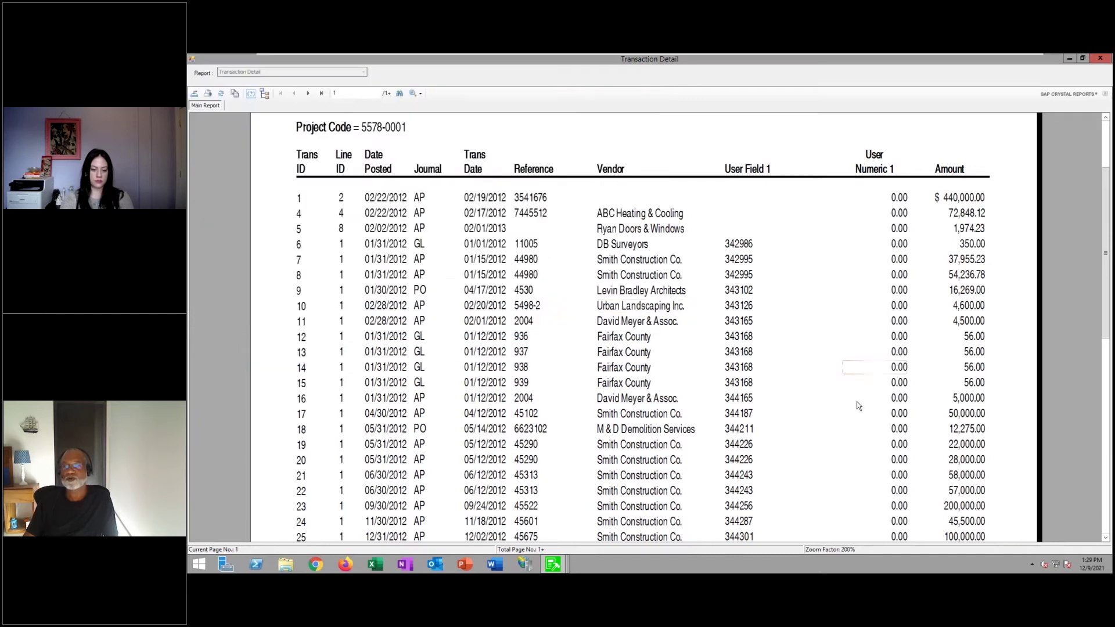
pyautogui.click(1099, 58)
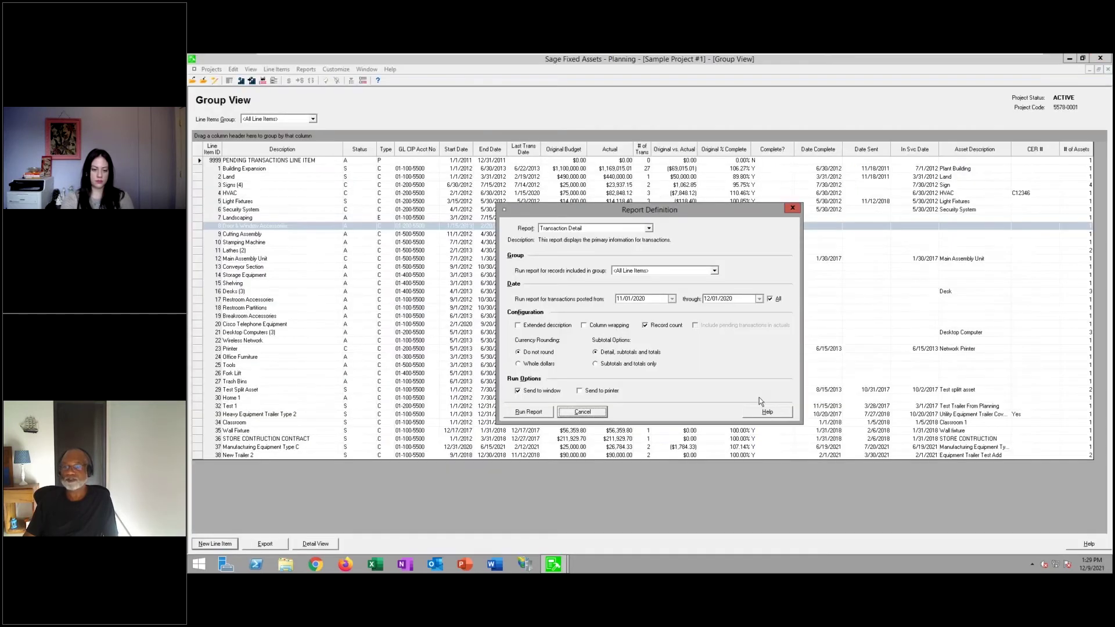
# Cancel the report definition, exit Planning and open Sage Fixed Assets Tracking - Network with its asset list.
pyautogui.click(582, 412)
pyautogui.click(1100, 58)
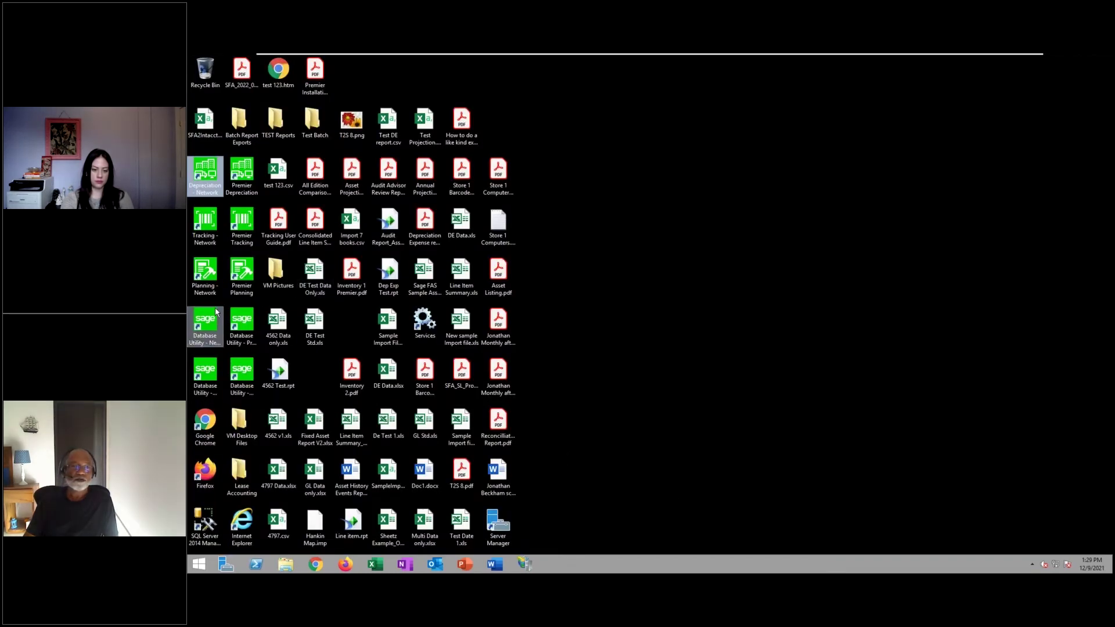
pyautogui.doubleClick(211, 223)
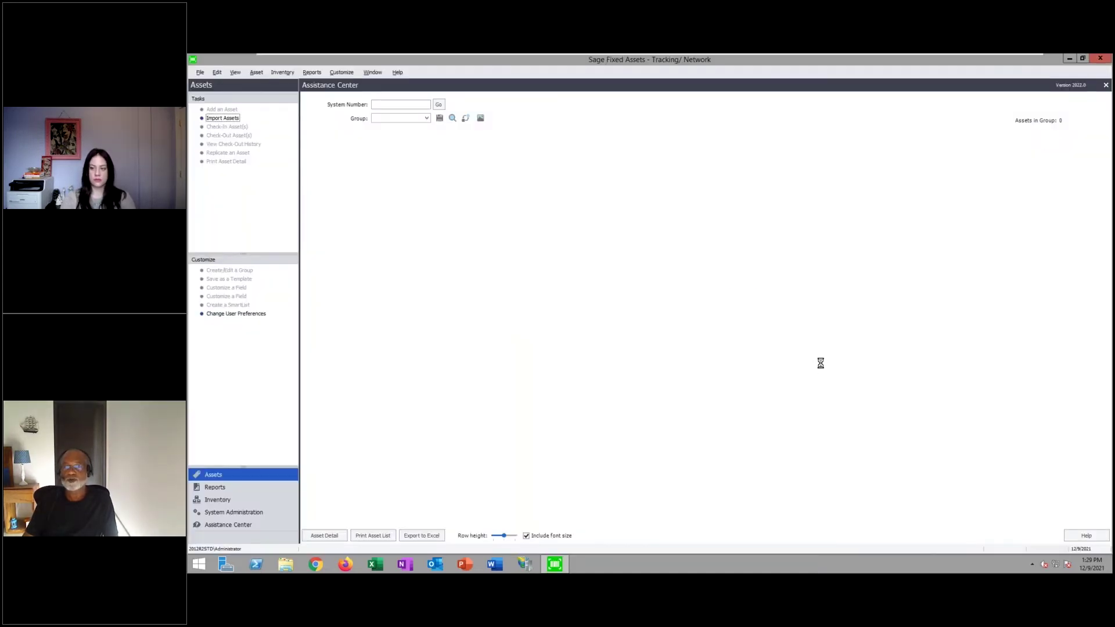
pyautogui.click(759, 337)
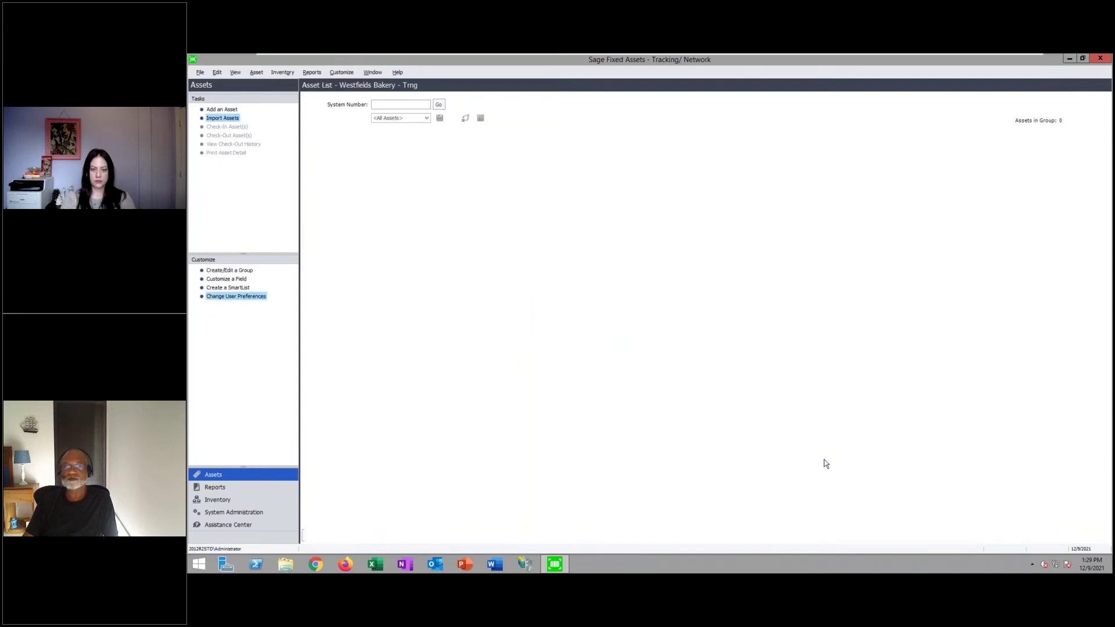
# Examine the details of assets 497 (Dell XPS 15 Laptop) and 498 (Dell XPS 17), and return to the asset list.
pyautogui.moveTo(1106, 163); pyautogui.dragTo(1106, 436)
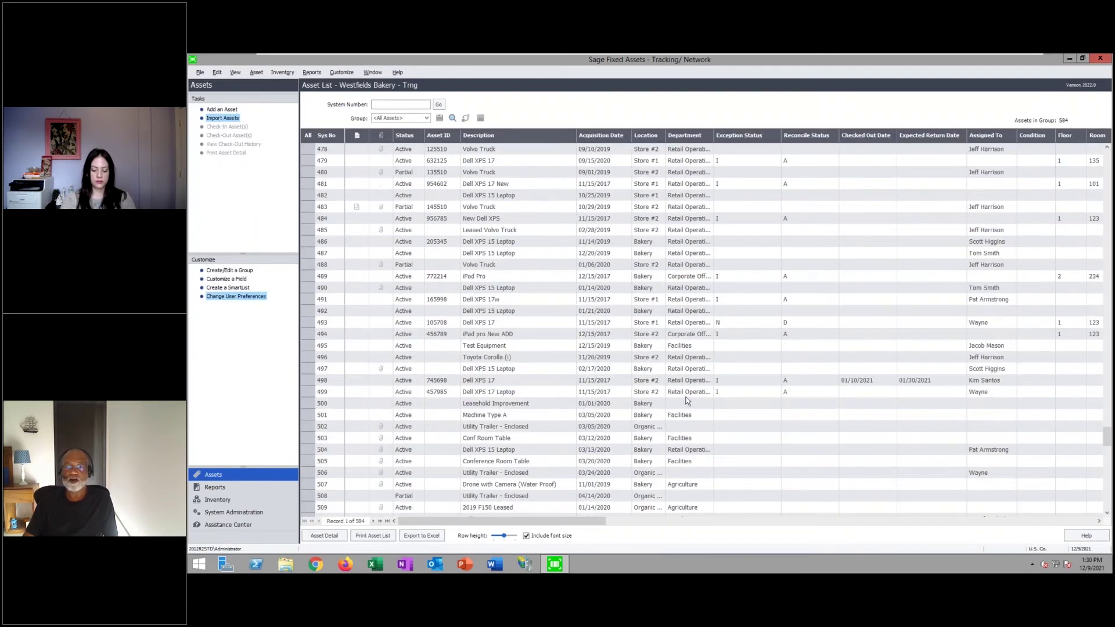
pyautogui.doubleClick(521, 368)
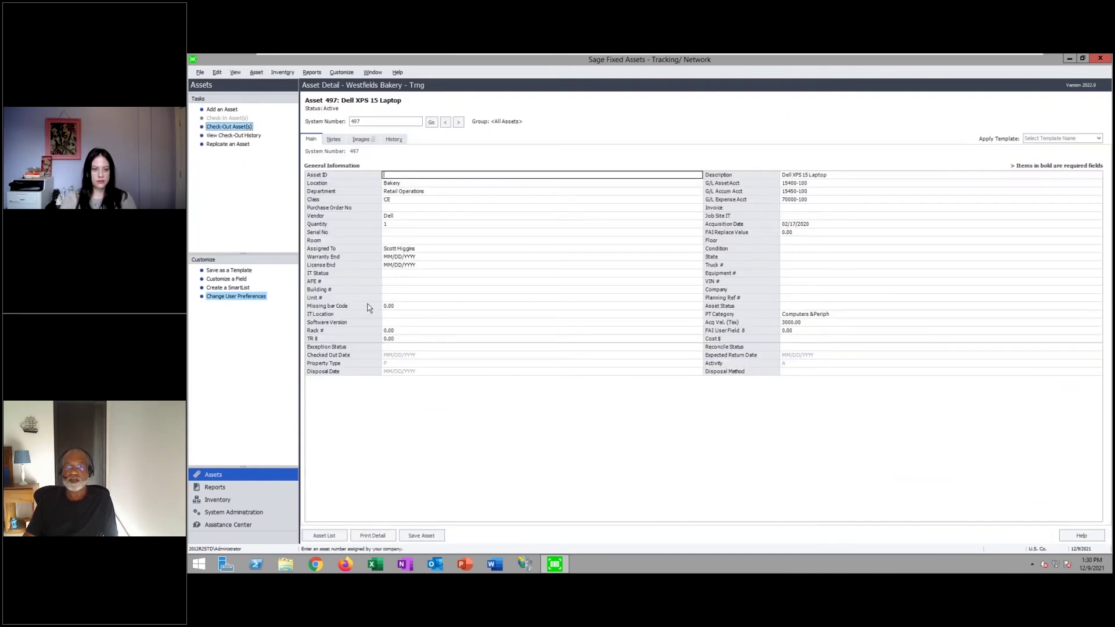
pyautogui.click(458, 121)
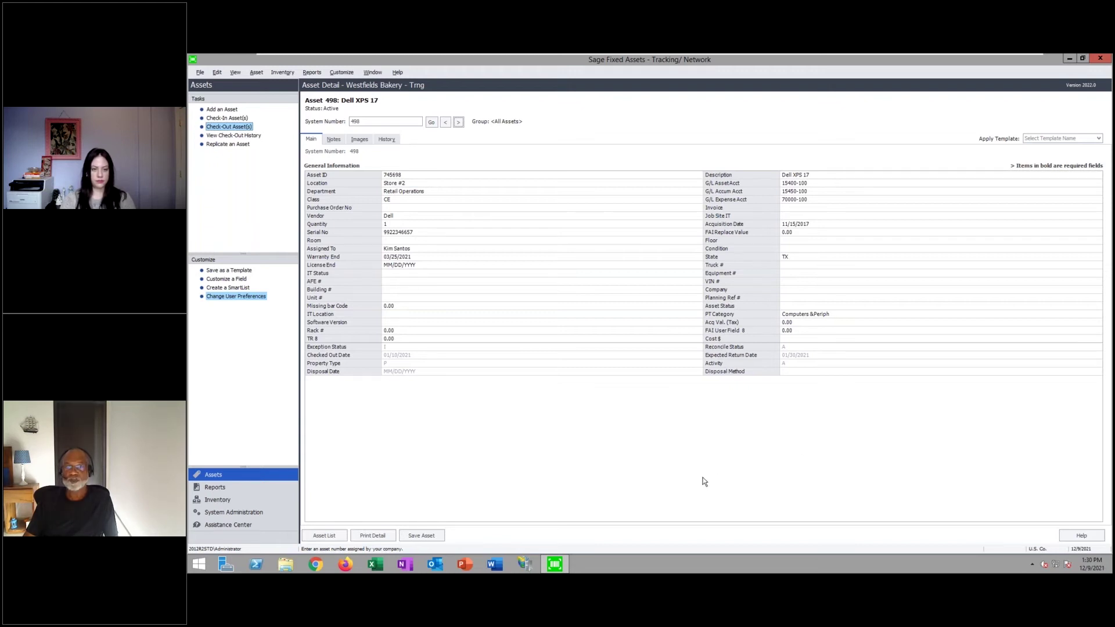
pyautogui.click(324, 535)
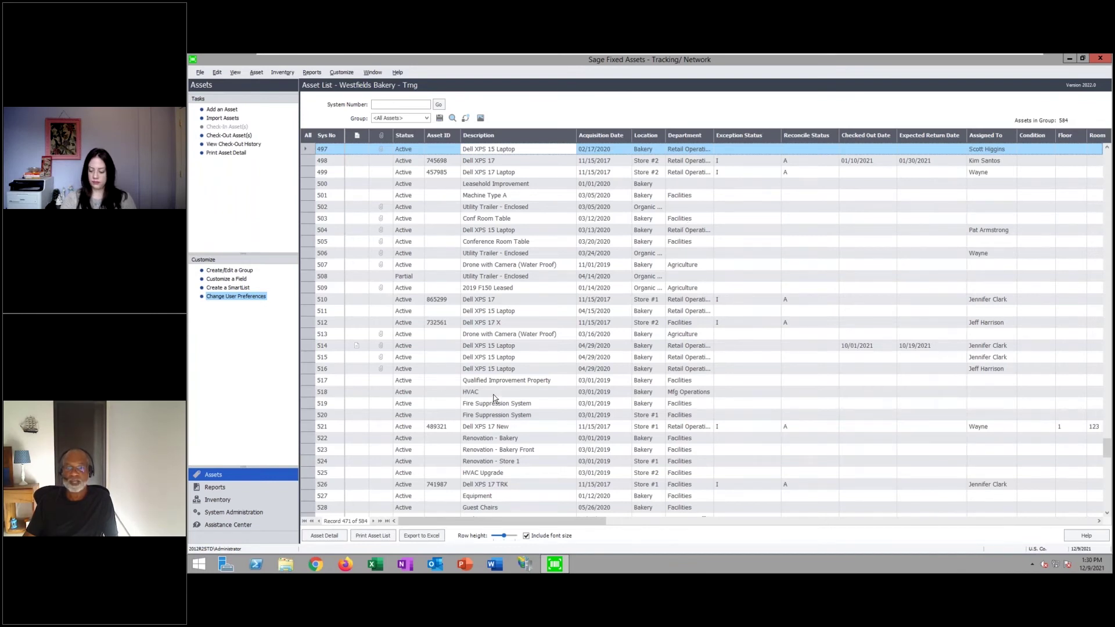
# Show the inventory process and preview the Reconciliation report for the Inventory 2 group.
pyautogui.click(214, 500)
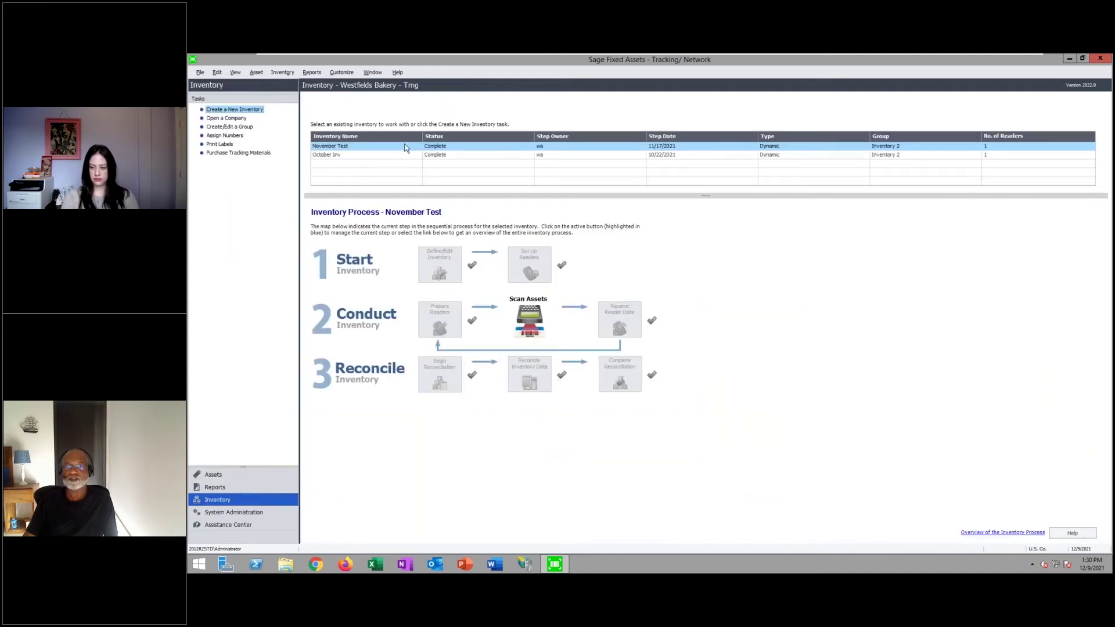
pyautogui.click(317, 74)
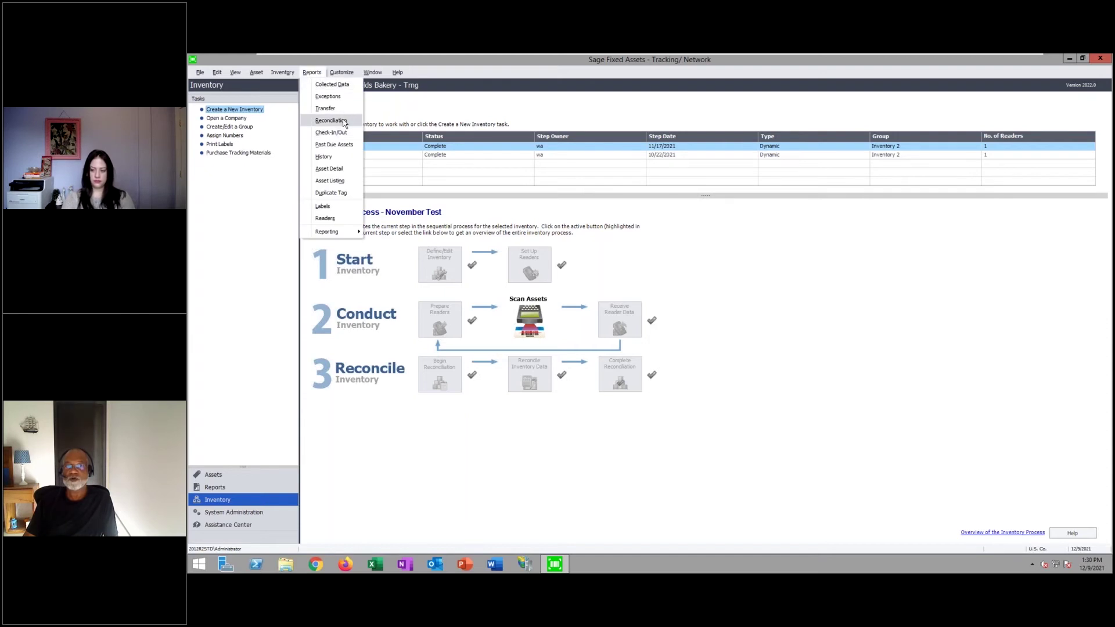
pyautogui.press('Escape')
pyautogui.moveTo(707, 297); pyautogui.dragTo(707, 314)
pyautogui.click(607, 308)
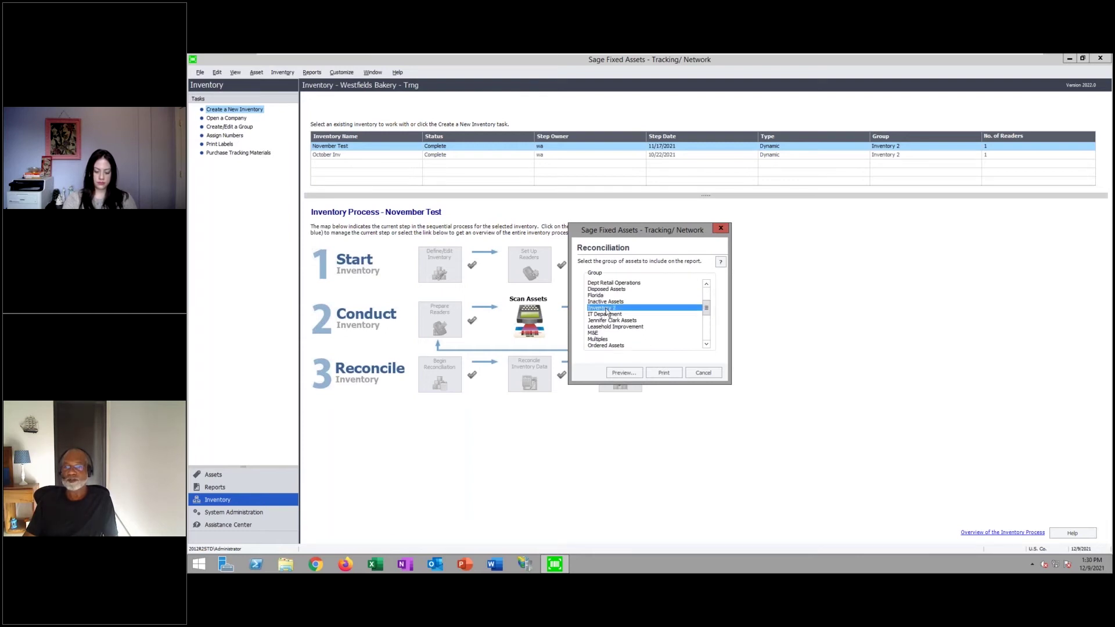
pyautogui.click(624, 373)
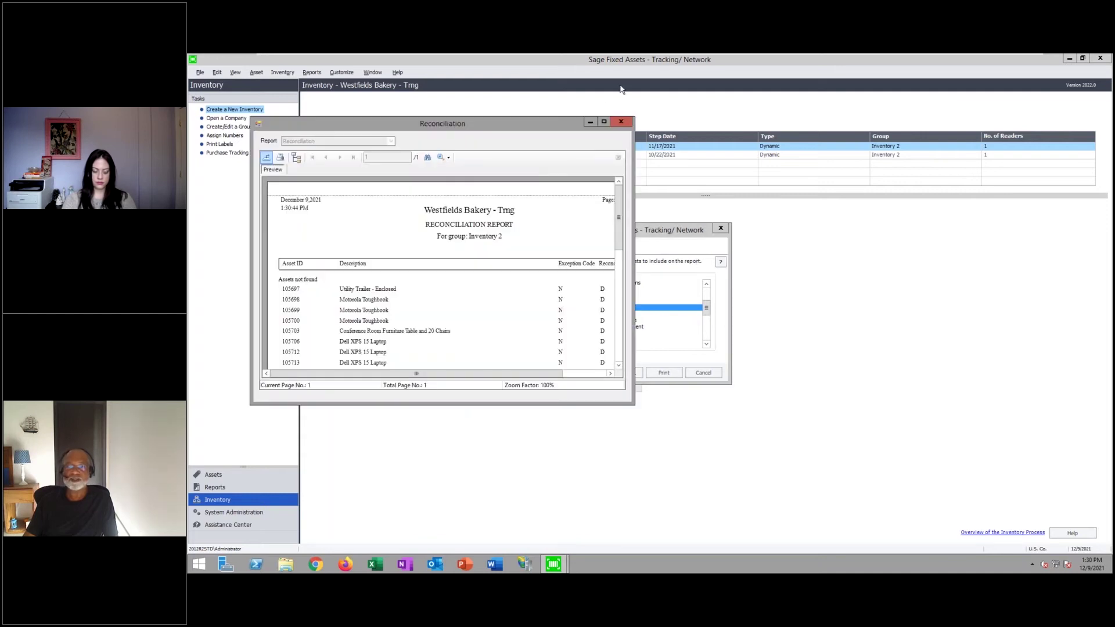
# Maximize the Reconciliation report at 200% zoom and review the assets not found, assets without and with changes, and the code legend.
pyautogui.click(603, 122)
pyautogui.click(381, 91)
pyautogui.click(400, 144)
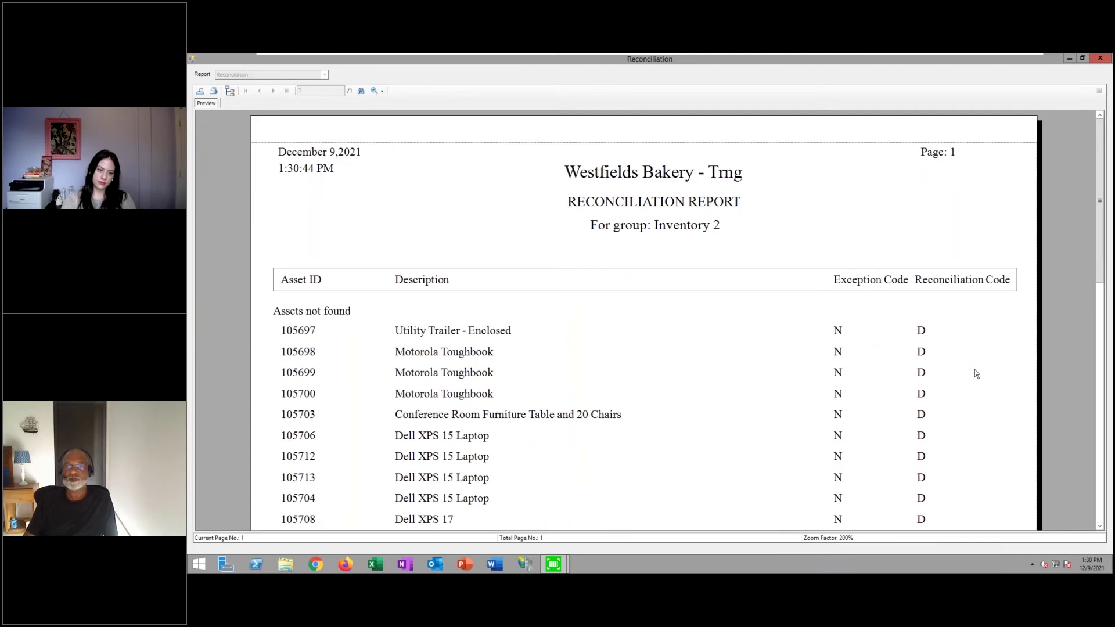
pyautogui.scroll(-3, 982, 368)
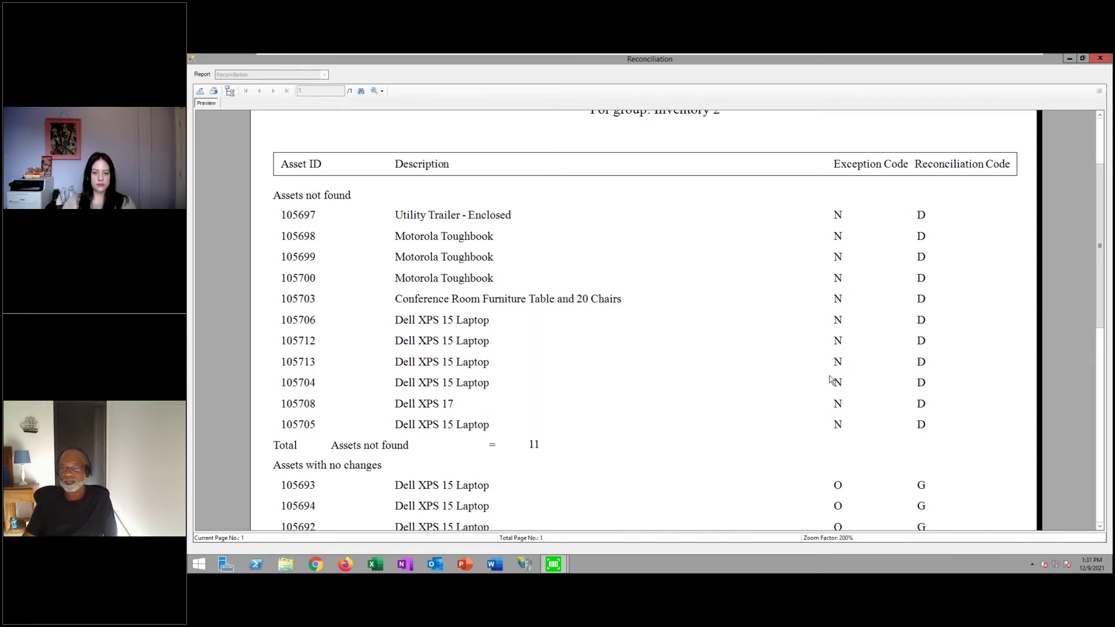
pyautogui.scroll(-3, 655, 358)
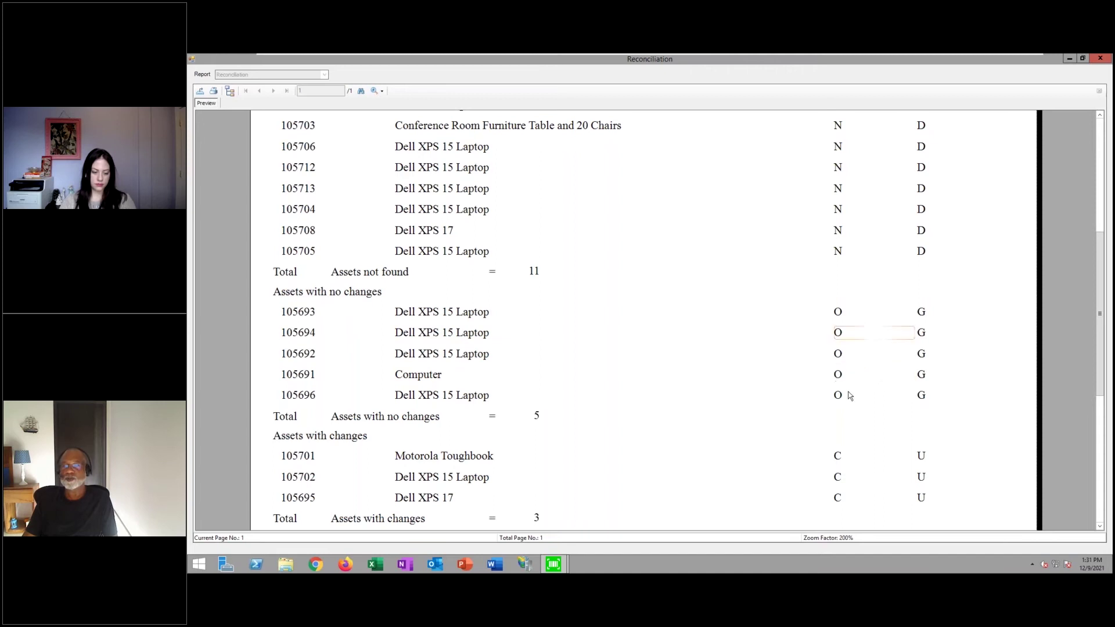
pyautogui.scroll(-2, 848, 406)
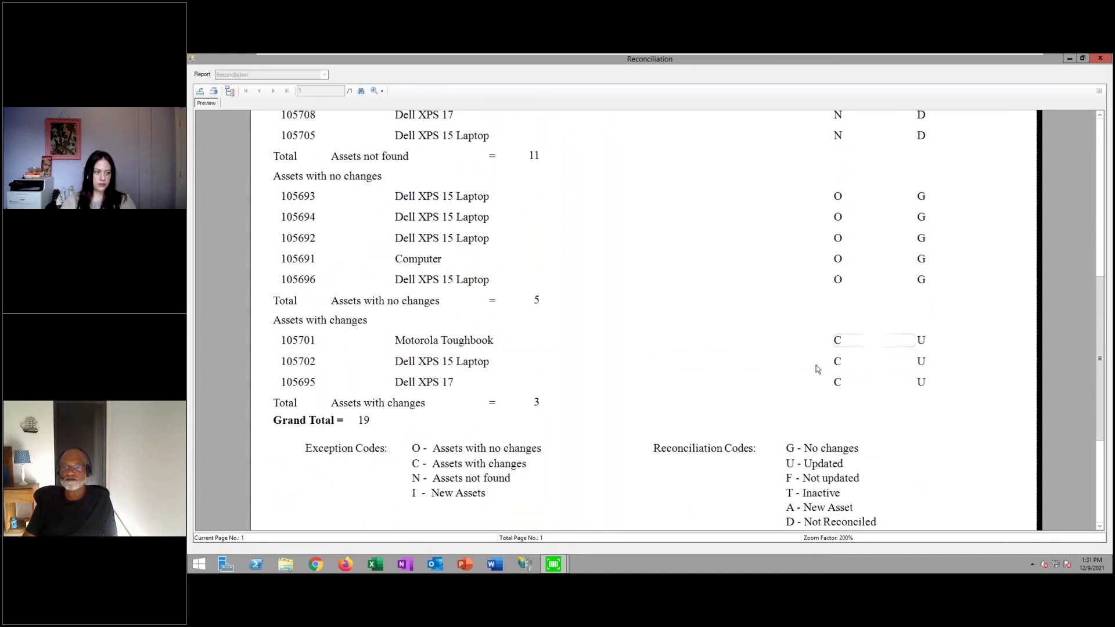
pyautogui.scroll(6, 829, 418)
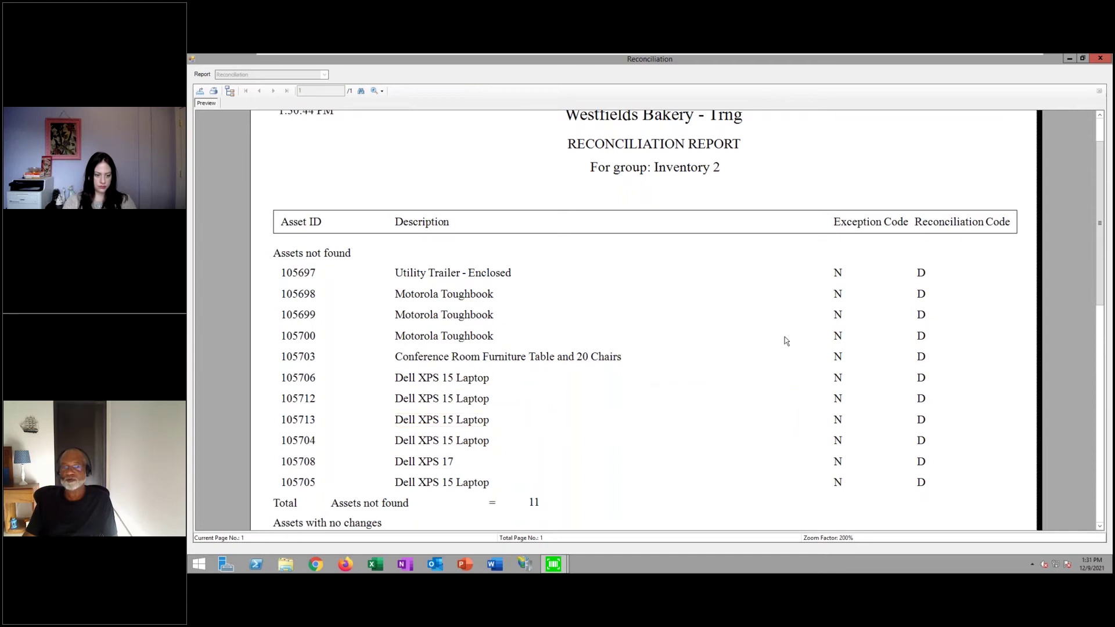
# Close the Reconciliation report and its group selection, and switch from Tracking to Sage Fixed Assets Depreciation - Network.
pyautogui.click(1100, 58)
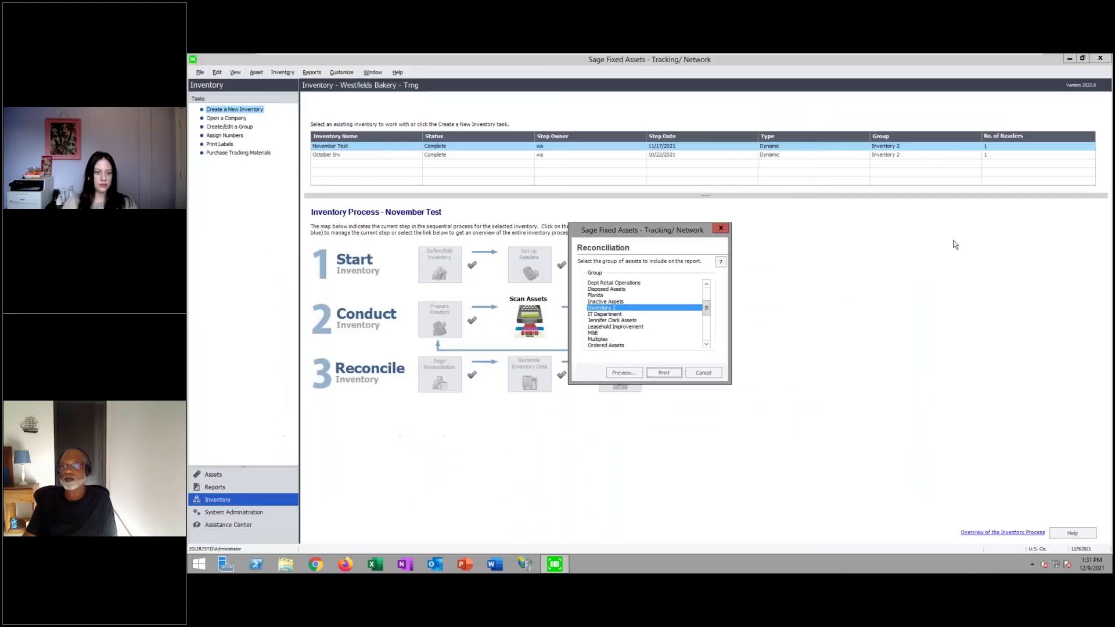
pyautogui.click(704, 373)
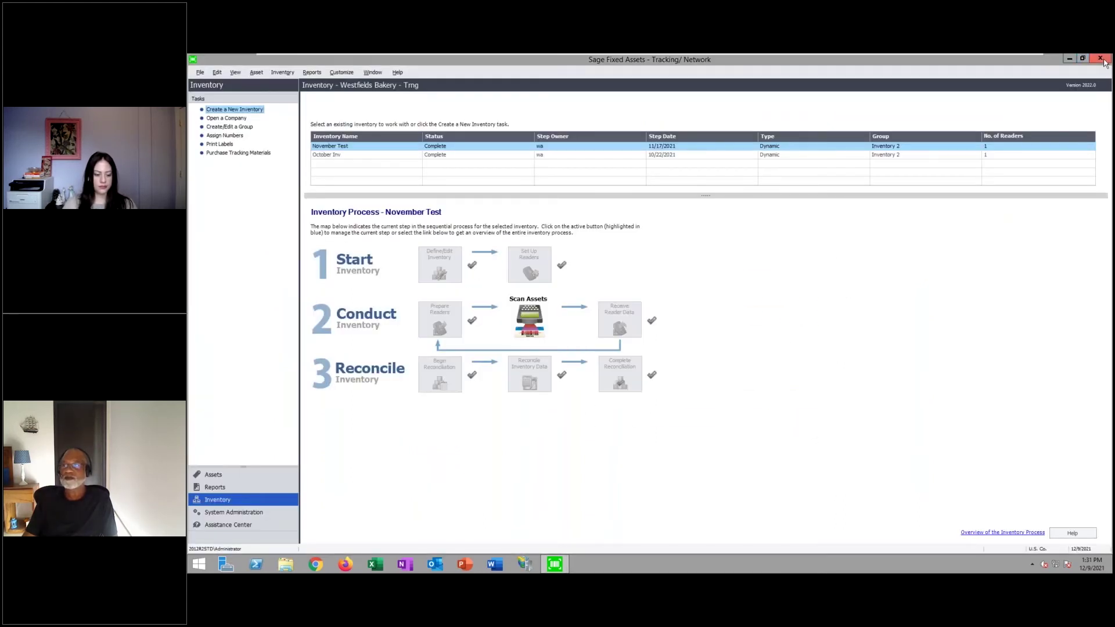
pyautogui.click(1100, 58)
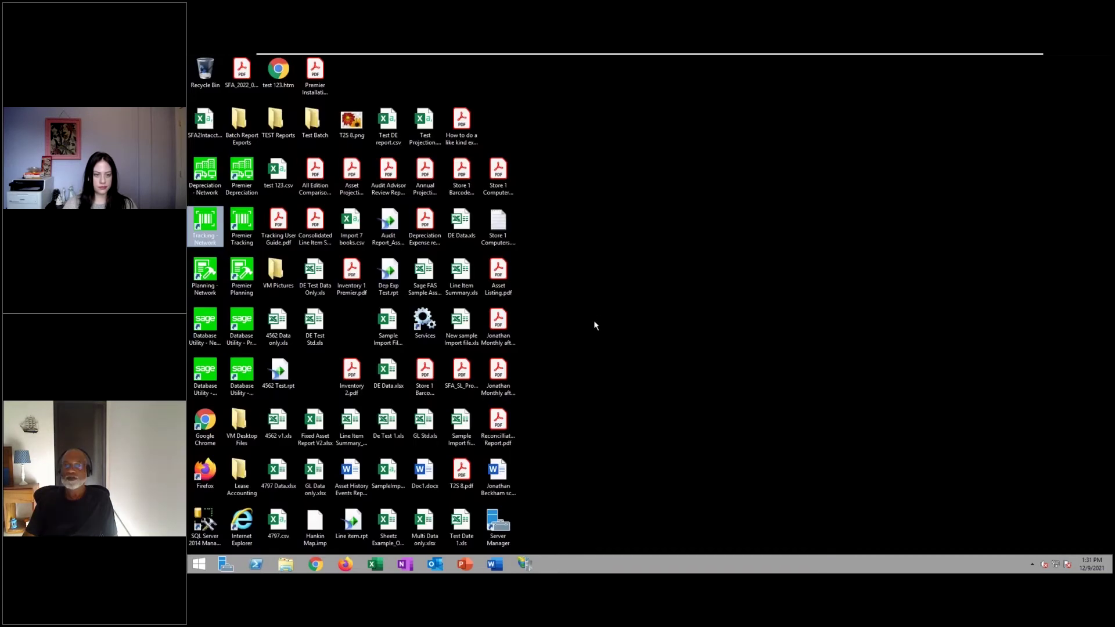
pyautogui.doubleClick(206, 170)
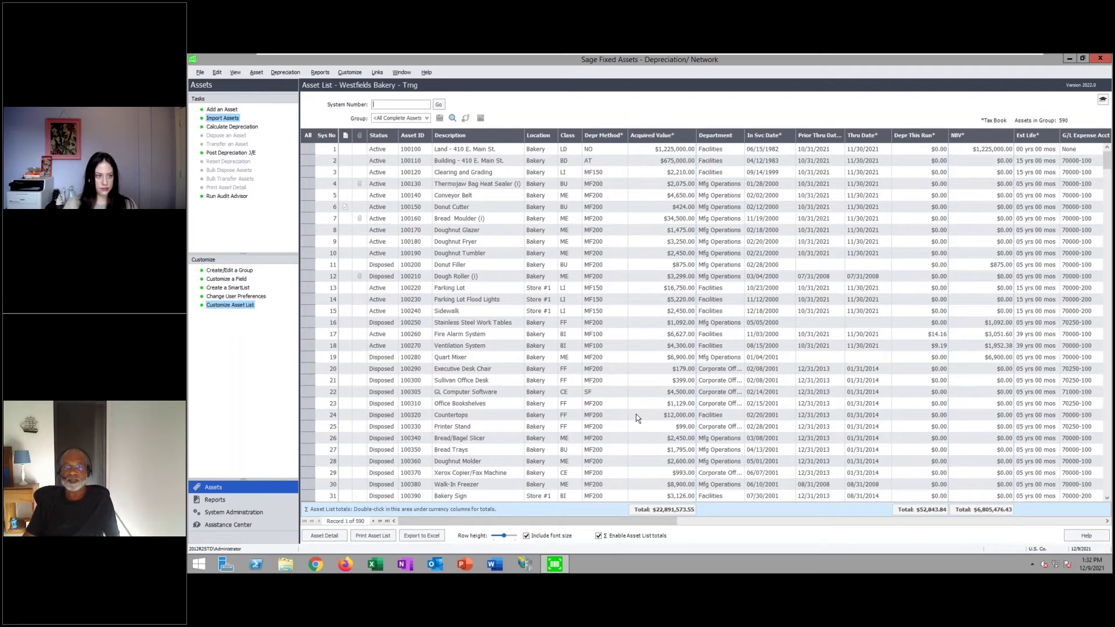
# Limit the asset list to the group Planning 30Mar21 16:21:16 and open the details of asset 589.
pyautogui.click(426, 118)
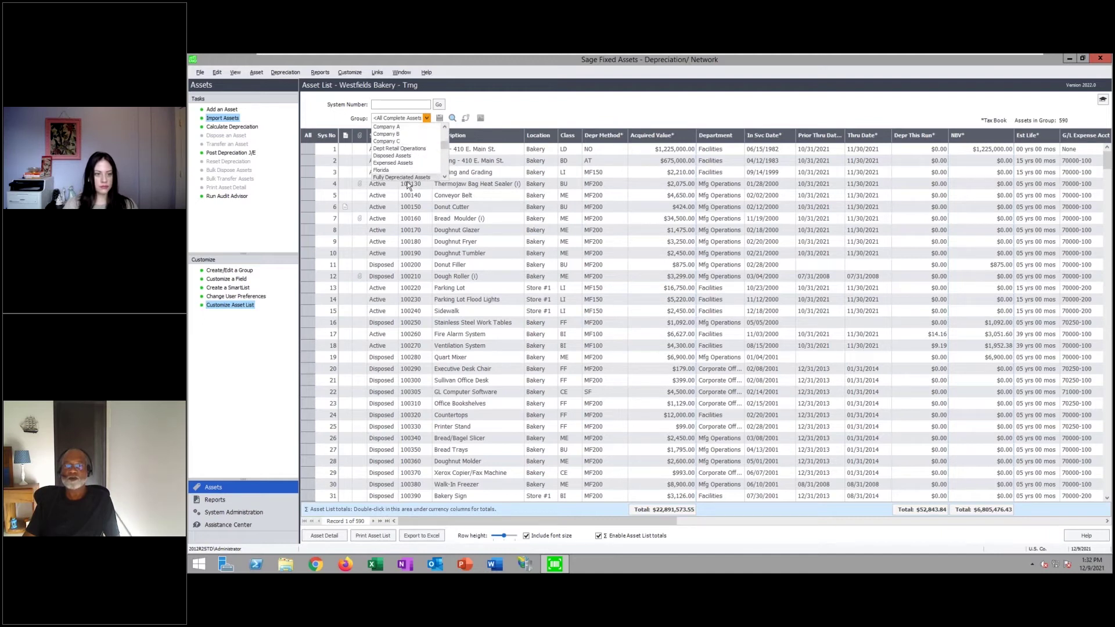
pyautogui.scroll(-10, 401, 155)
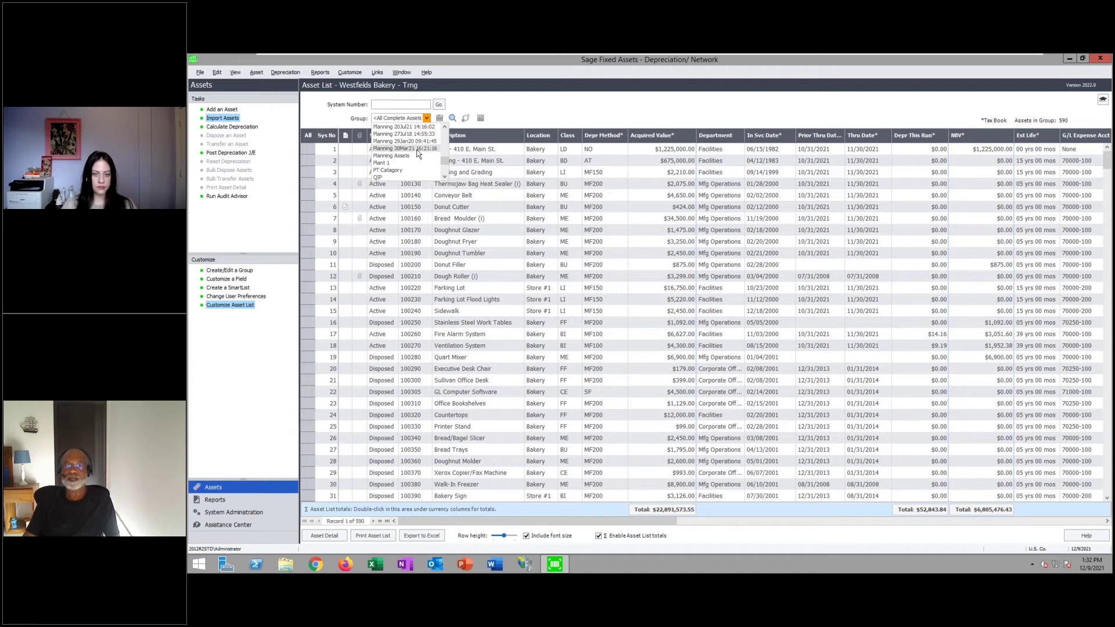
pyautogui.click(417, 149)
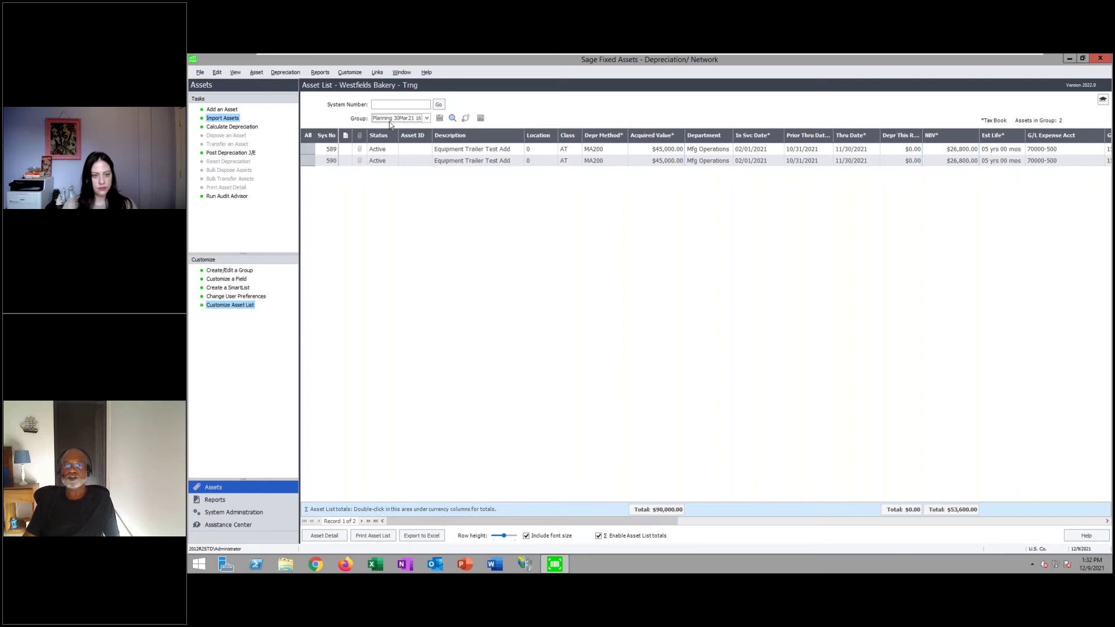
pyautogui.doubleClick(475, 153)
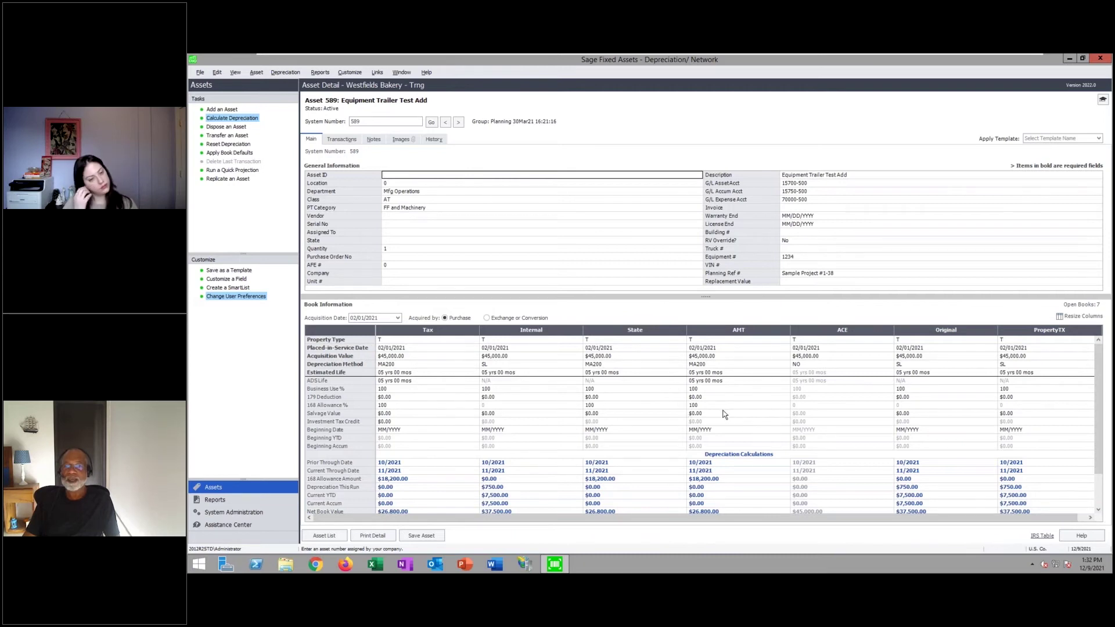
# Examine the Tax book's available property types, placed-in-service date and acquisition value for asset 589.
pyautogui.click(458, 340)
pyautogui.click(475, 340)
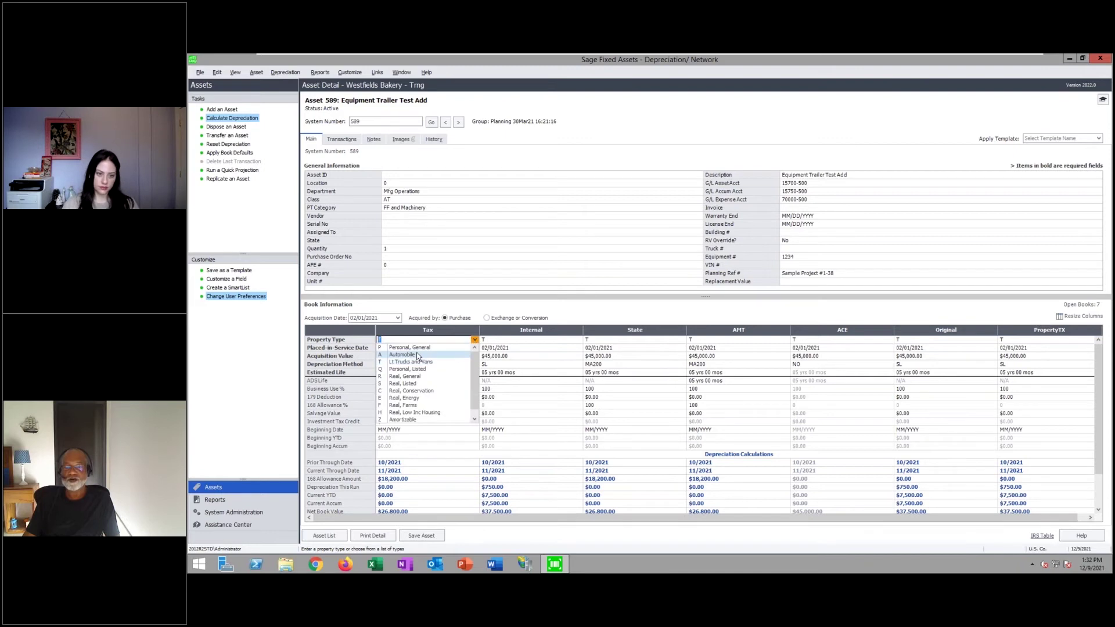
pyautogui.click(428, 348)
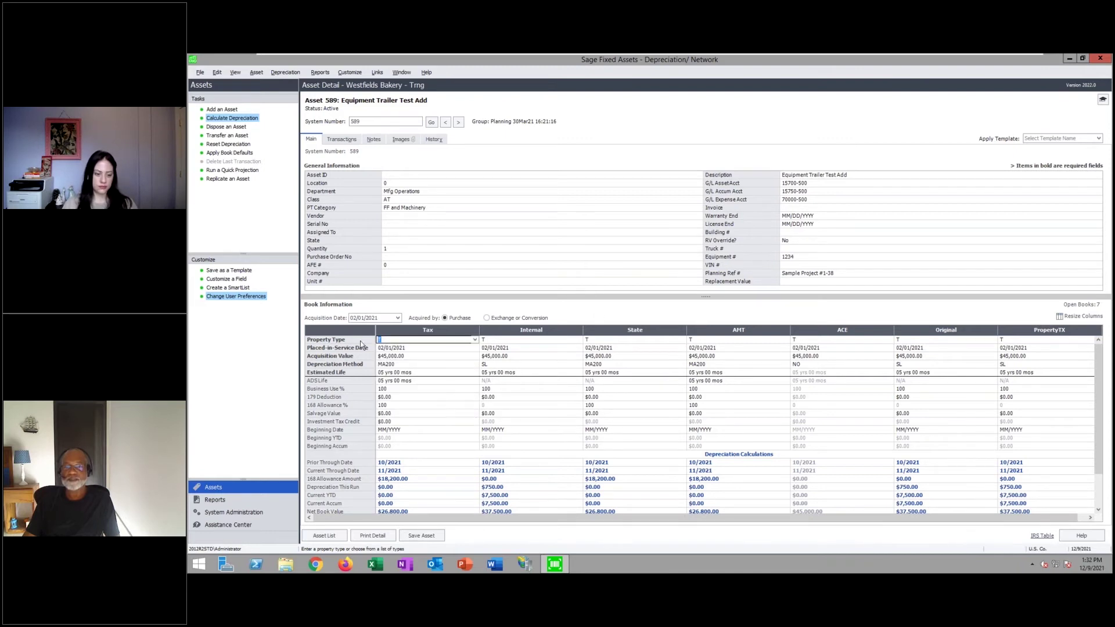
pyautogui.click(400, 348)
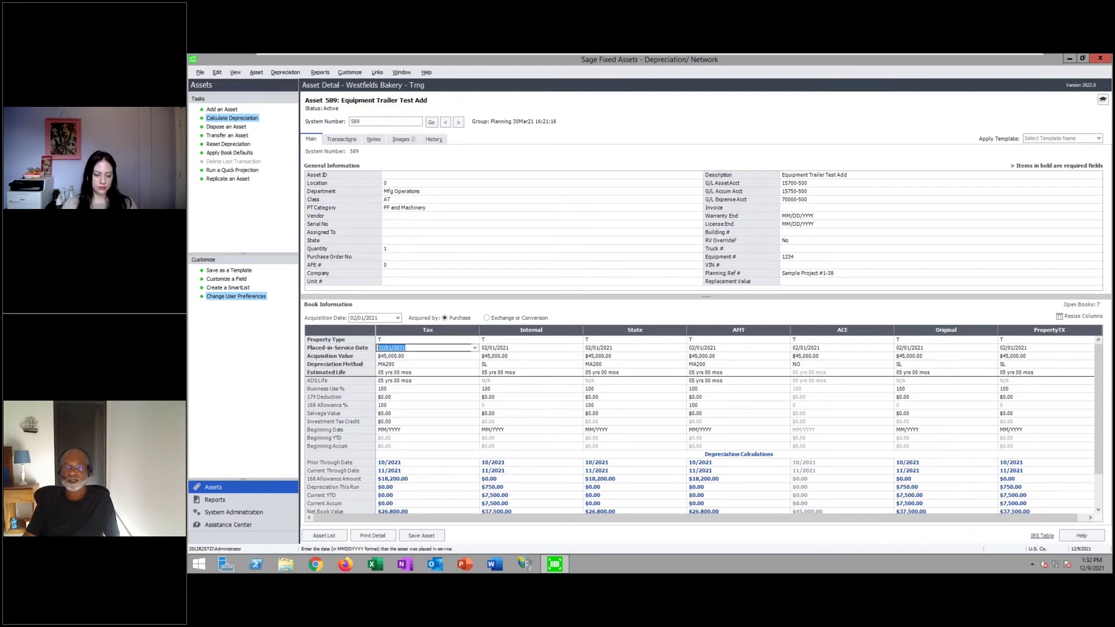
pyautogui.click(400, 356)
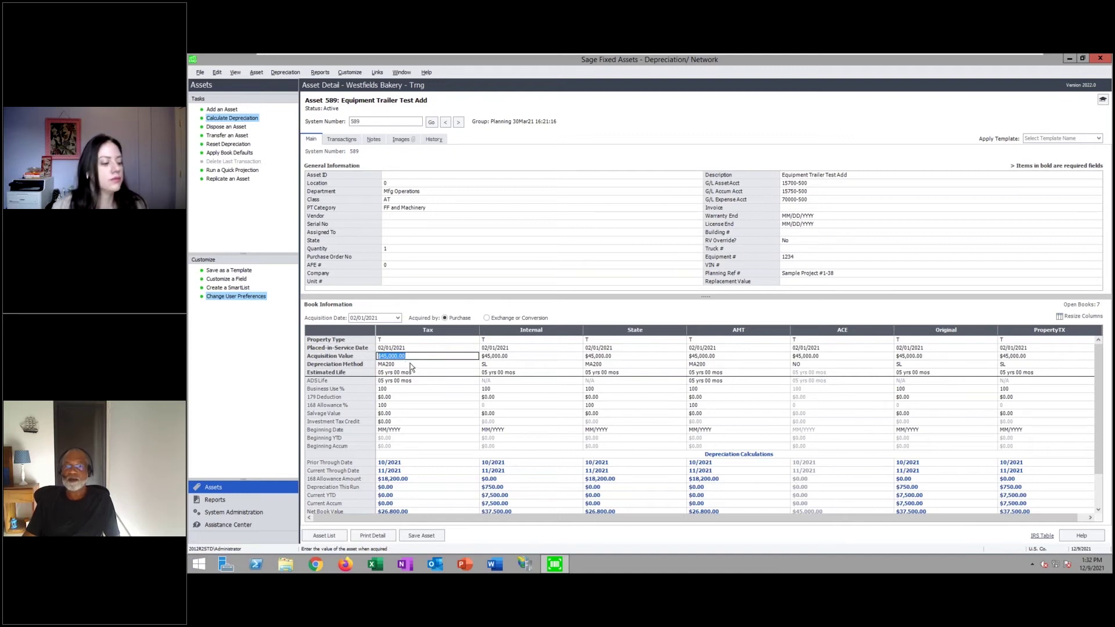
# Browse the depreciation methods available for the Tax book and check the estimated life, without changing either.
pyautogui.click(410, 363)
pyautogui.click(475, 364)
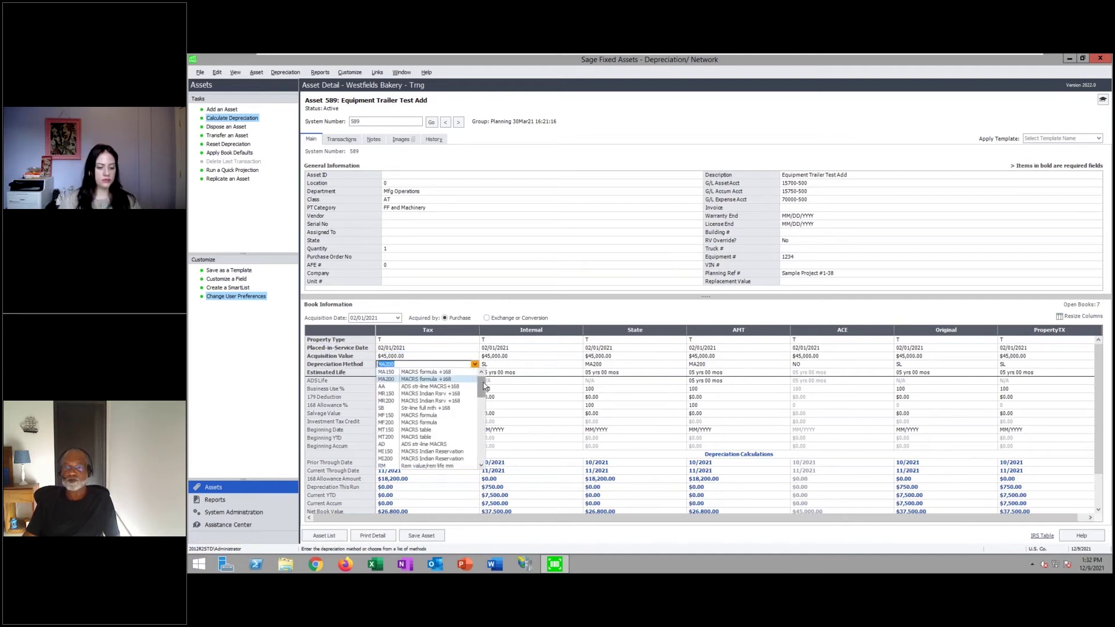
pyautogui.moveTo(482, 386); pyautogui.dragTo(482, 446)
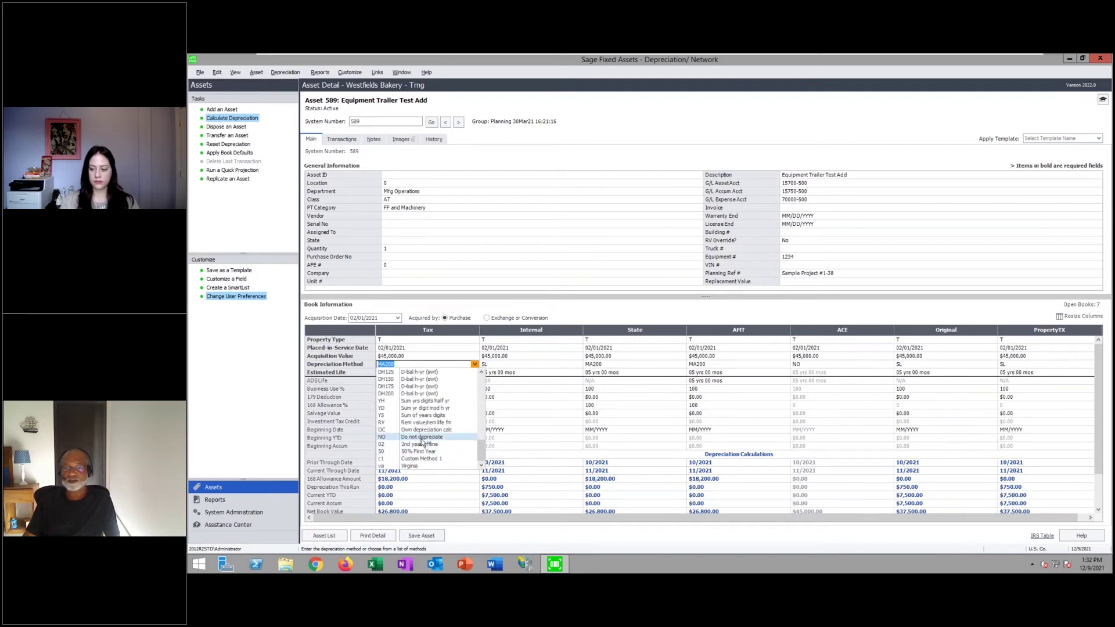
pyautogui.click(474, 364)
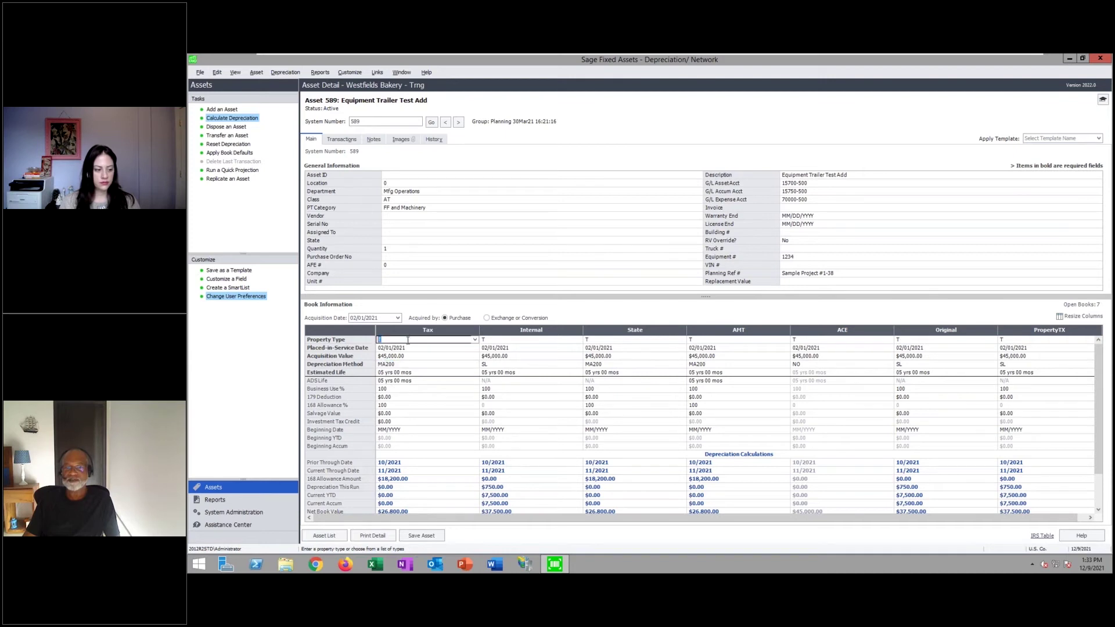
pyautogui.click(402, 374)
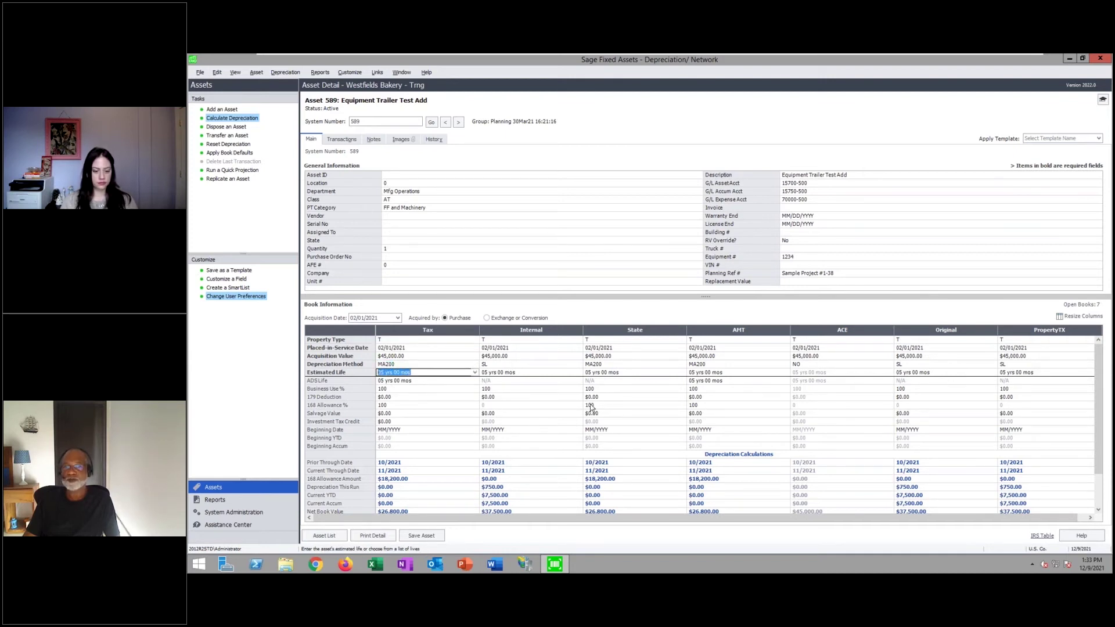
# Return to the asset list, show the All Complete Assets group and browse further down its assets.
pyautogui.click(321, 535)
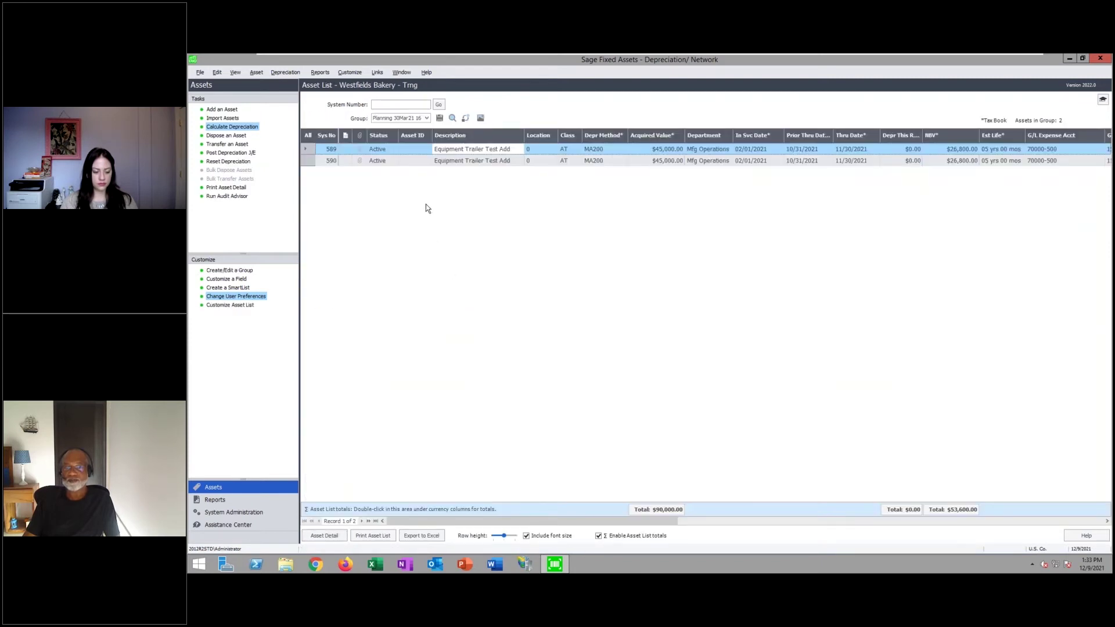
pyautogui.click(427, 118)
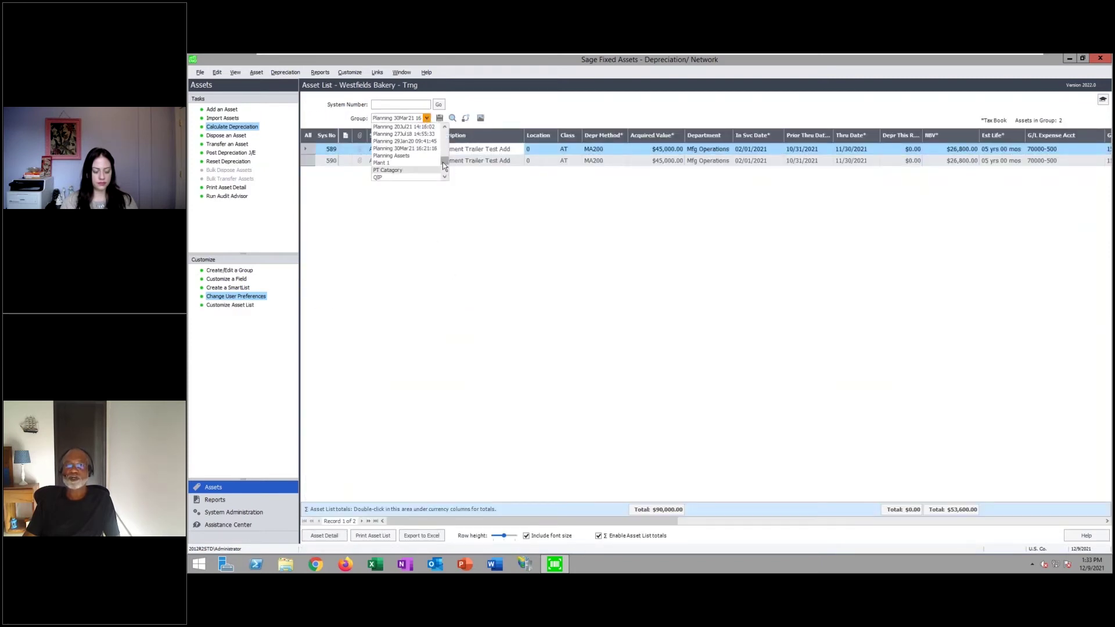
pyautogui.scroll(5, 417, 131)
pyautogui.click(416, 129)
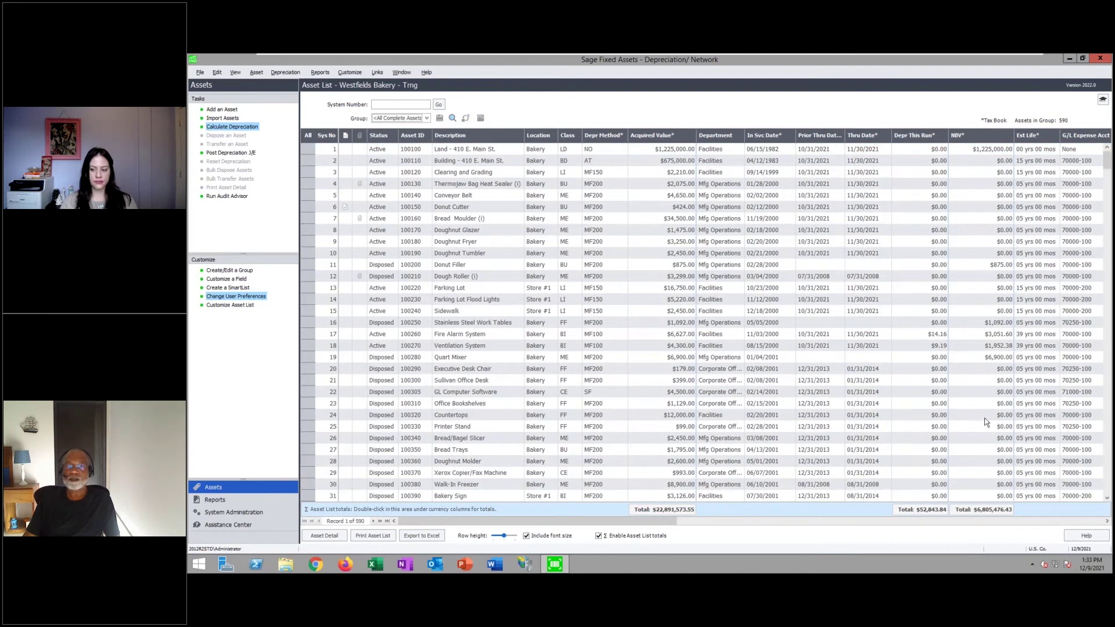
pyautogui.moveTo(1105, 166); pyautogui.dragTo(1106, 279)
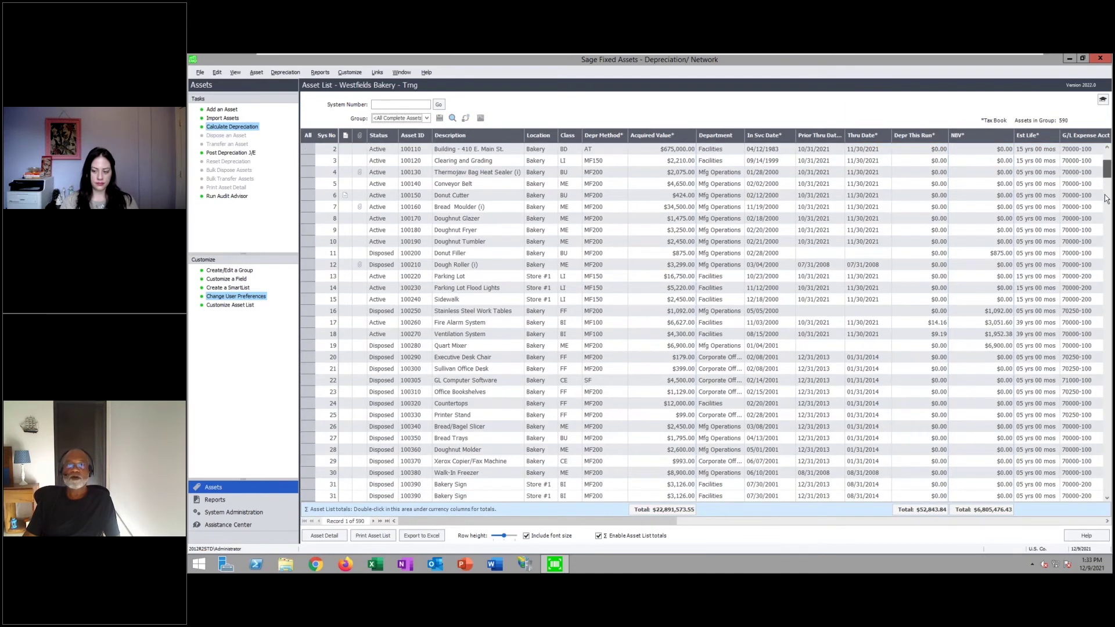
# Show the What's New summary for release 2022.0 and open its detailed help topic.
pyautogui.click(428, 72)
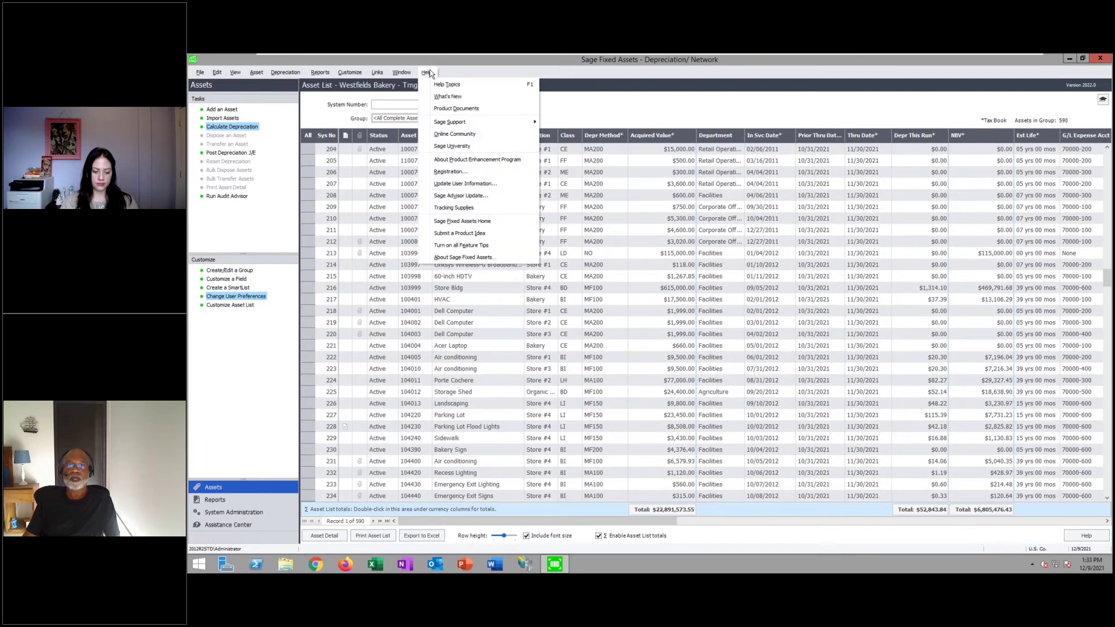
pyautogui.click(453, 97)
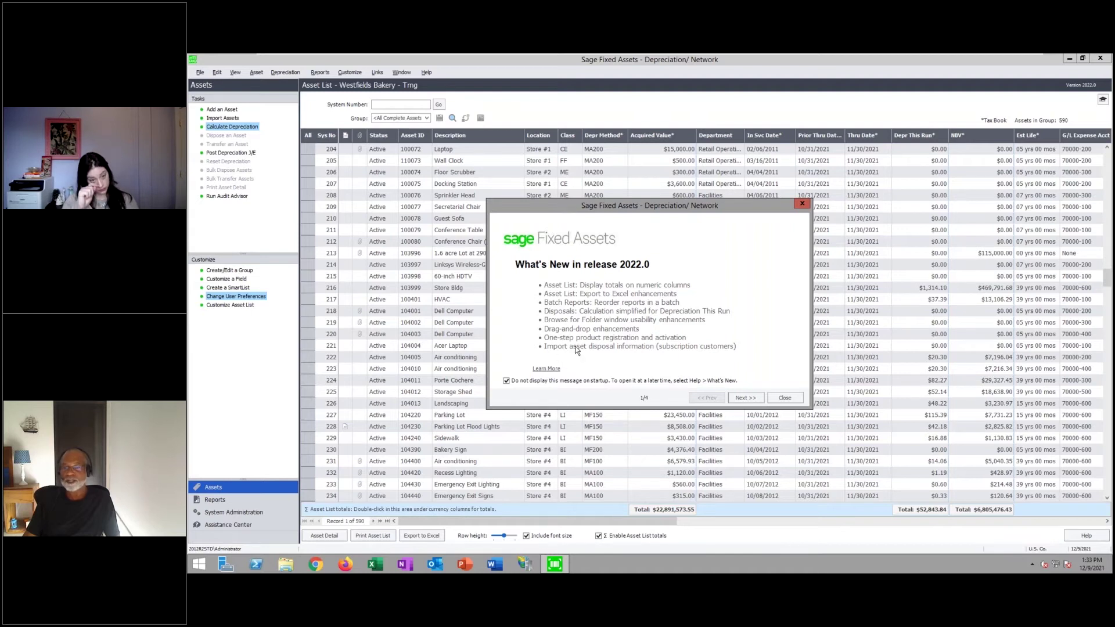
pyautogui.click(546, 369)
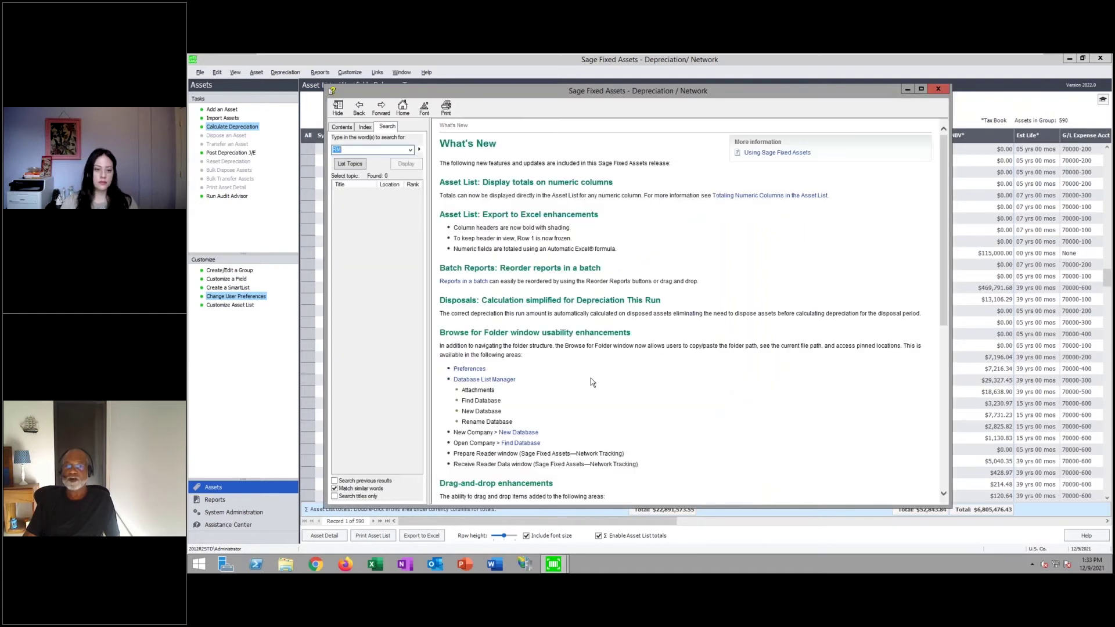
# Expand the v2021.1 notes under Previous Releases and highlight the Tax Extender Updates section.
pyautogui.scroll(-6, 803, 391)
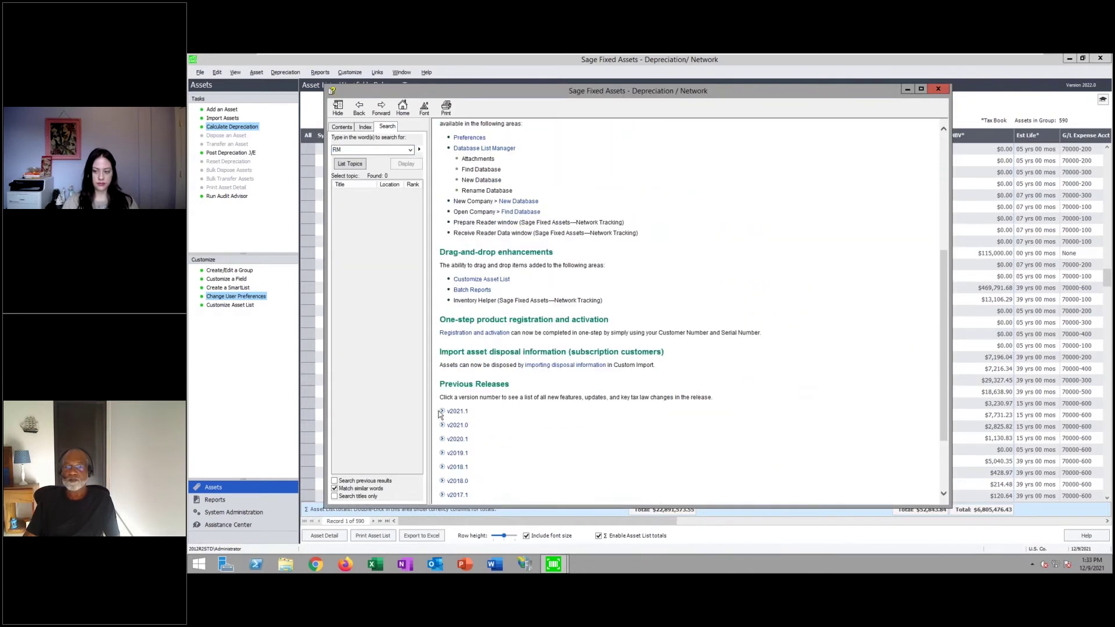
pyautogui.click(442, 411)
pyautogui.scroll(-5, 730, 414)
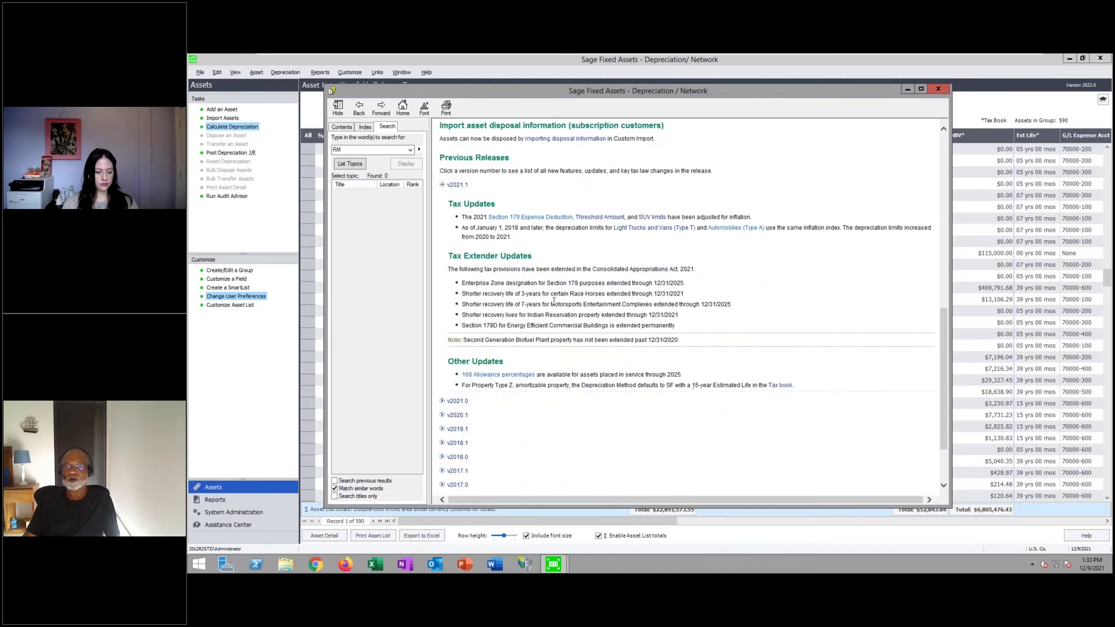
pyautogui.moveTo(449, 255); pyautogui.dragTo(696, 324)
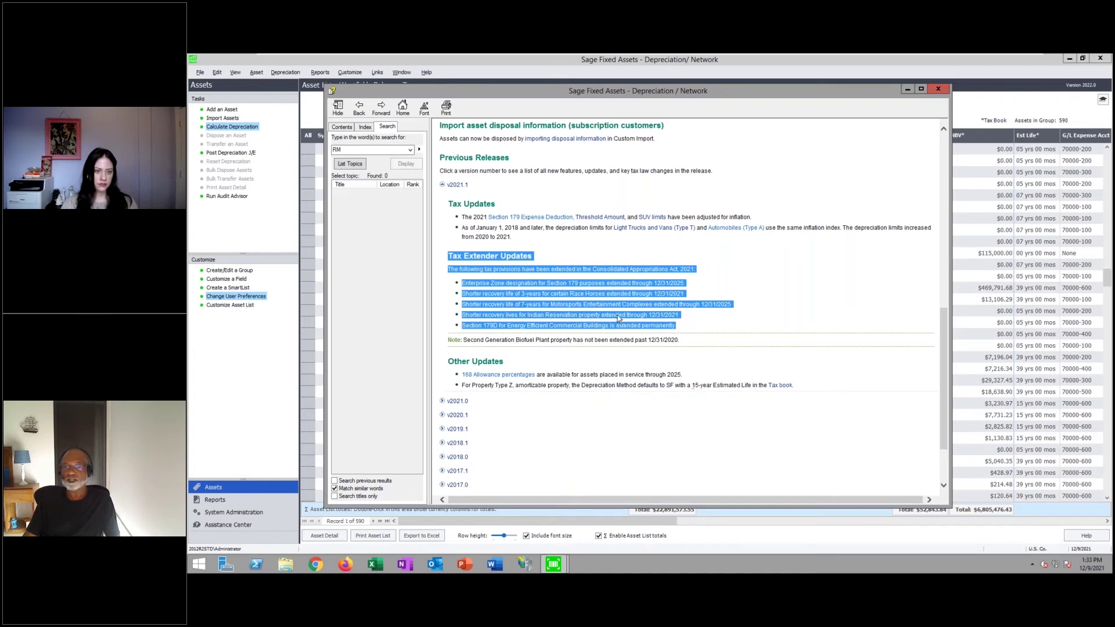
# Open the 168 Allowance percentages topic, review its bonus depreciation table and explanations, and return to the release notes.
pyautogui.click(513, 377)
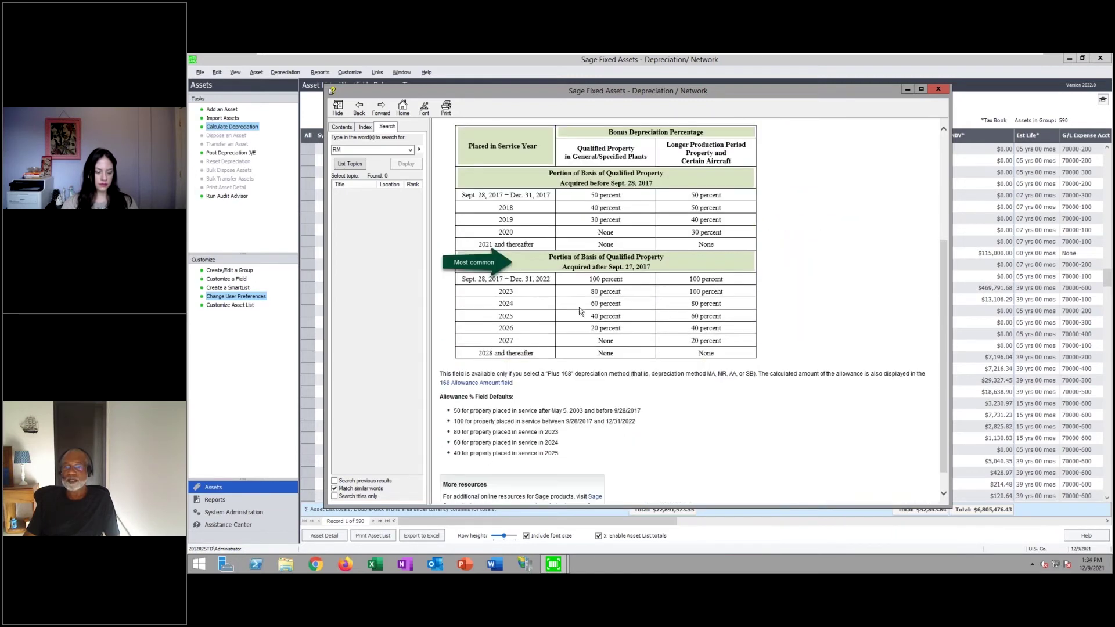
pyautogui.scroll(1, 580, 308)
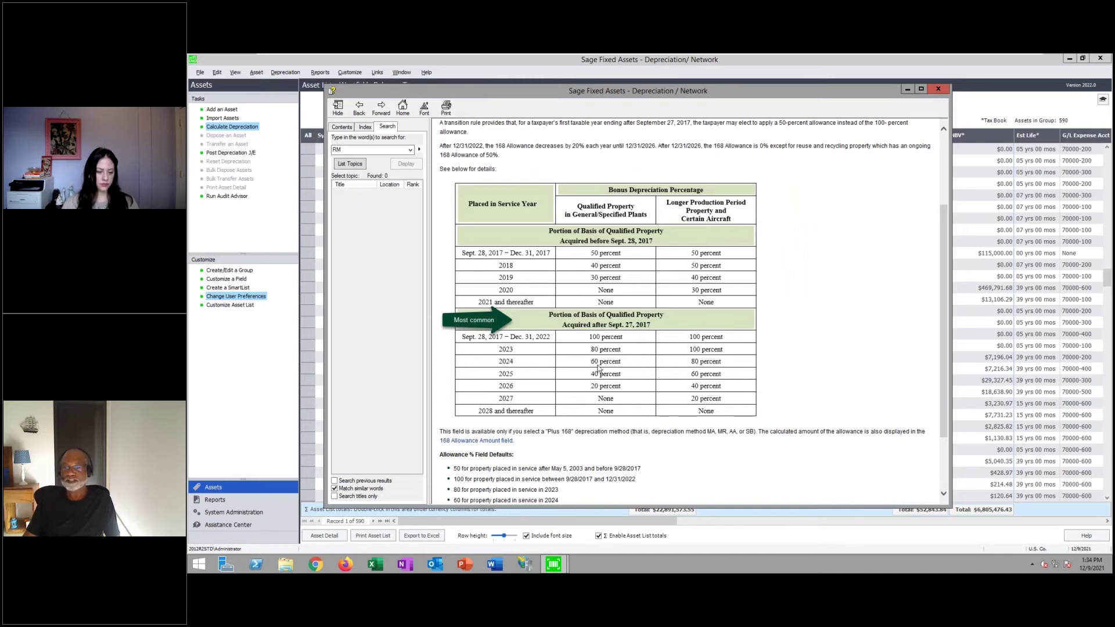
pyautogui.scroll(2, 641, 381)
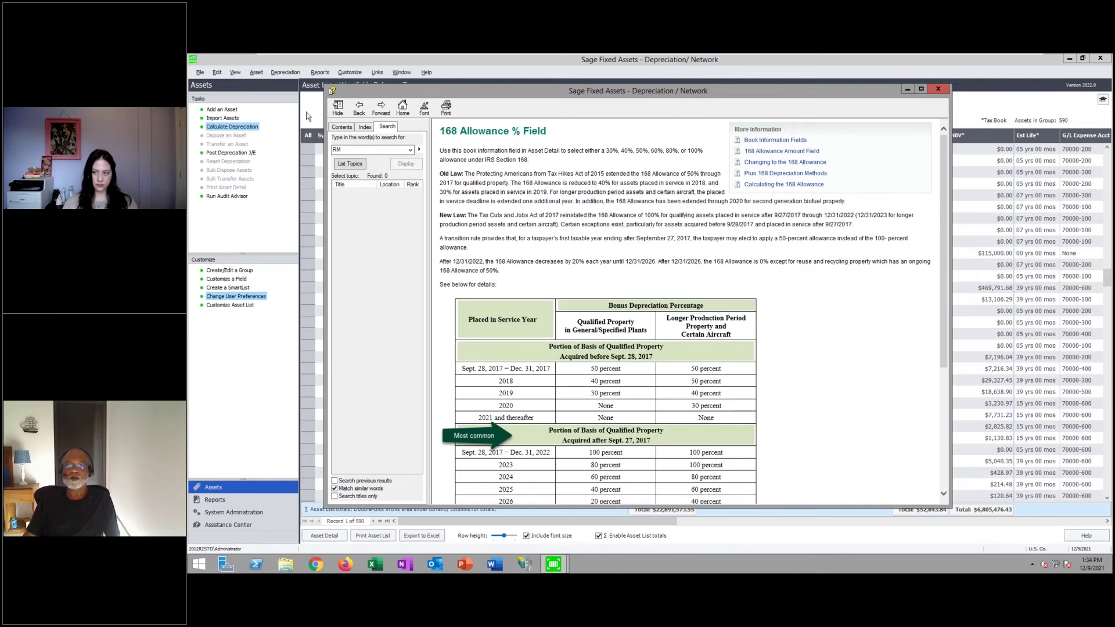
pyautogui.click(359, 108)
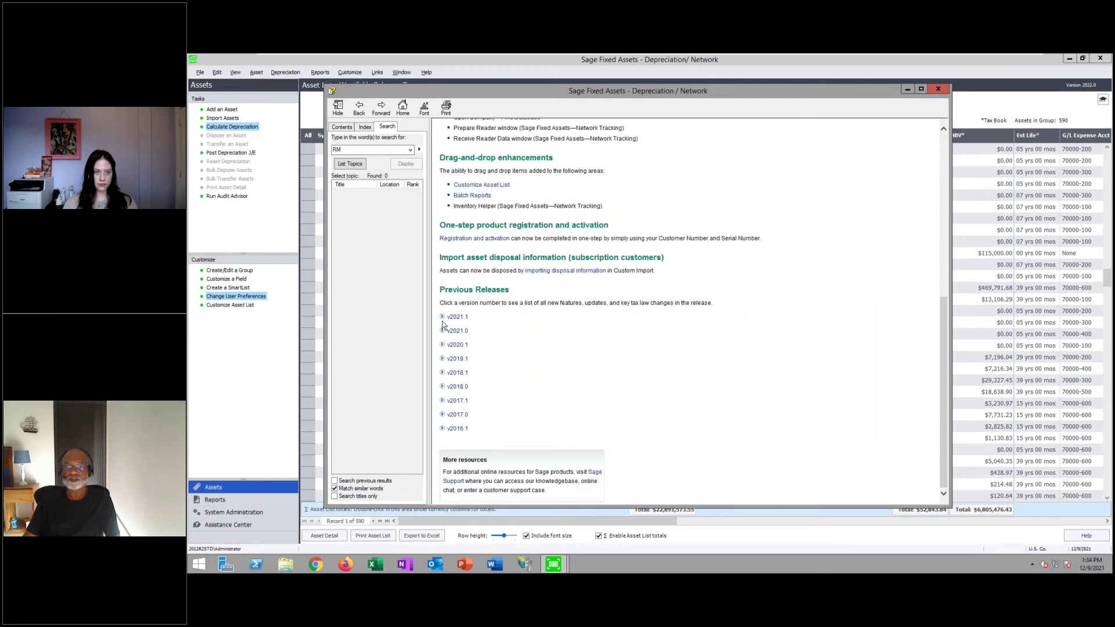
# From the v2021.1 notes, open the Section 179 Expense Deduction topic, highlight the 2021 maximum under Yearly Limits, and return.
pyautogui.click(443, 317)
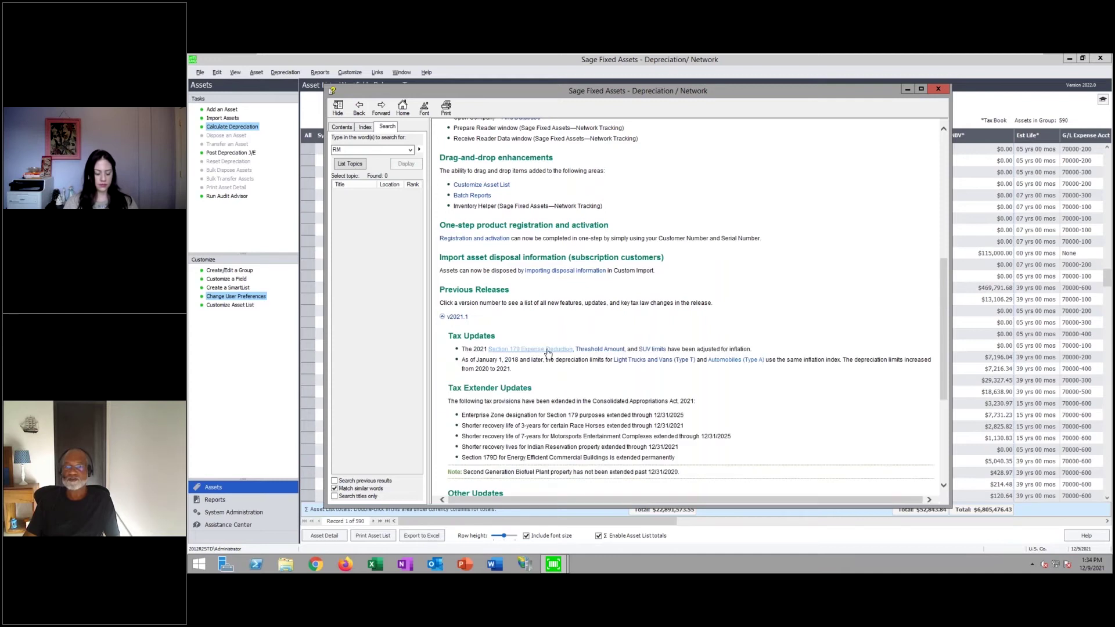
pyautogui.scroll(-10, 578, 420)
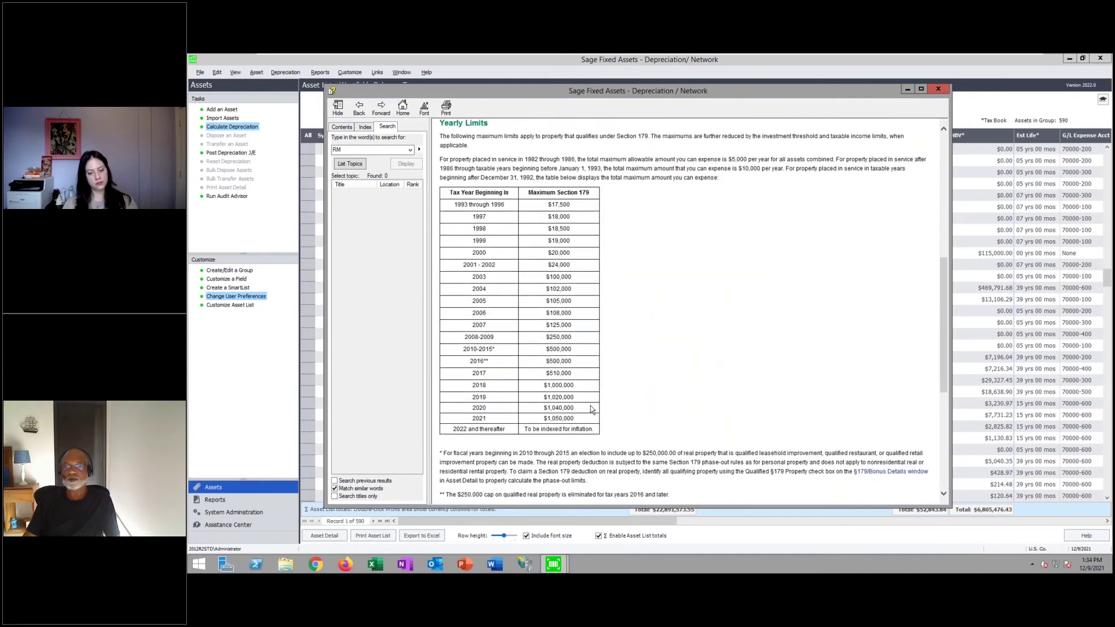
pyautogui.moveTo(578, 421); pyautogui.dragTo(546, 422)
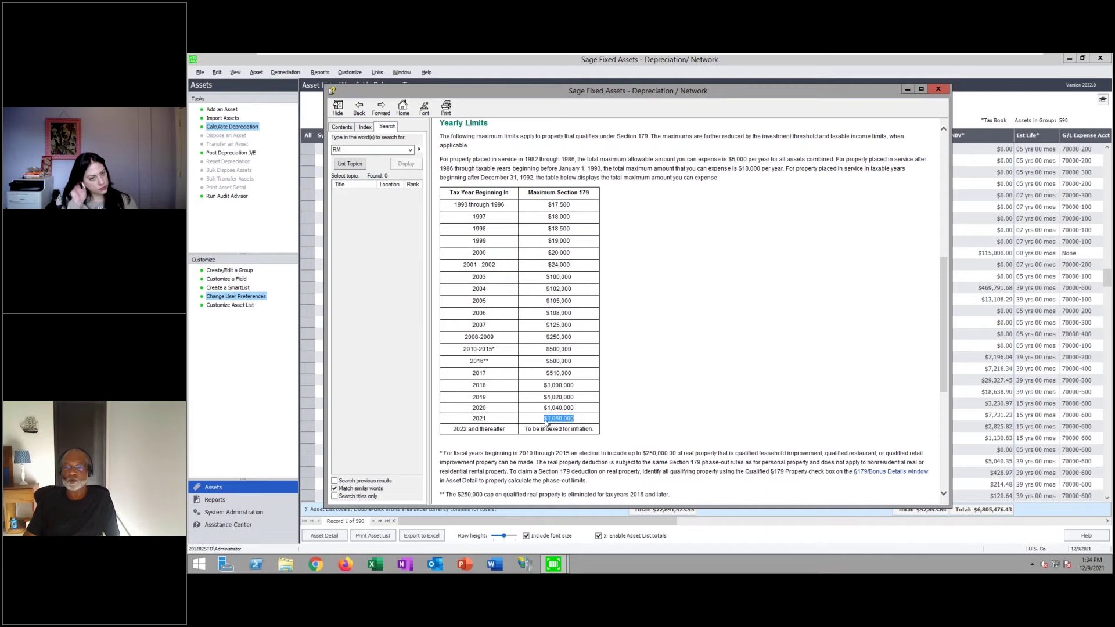
pyautogui.click(360, 109)
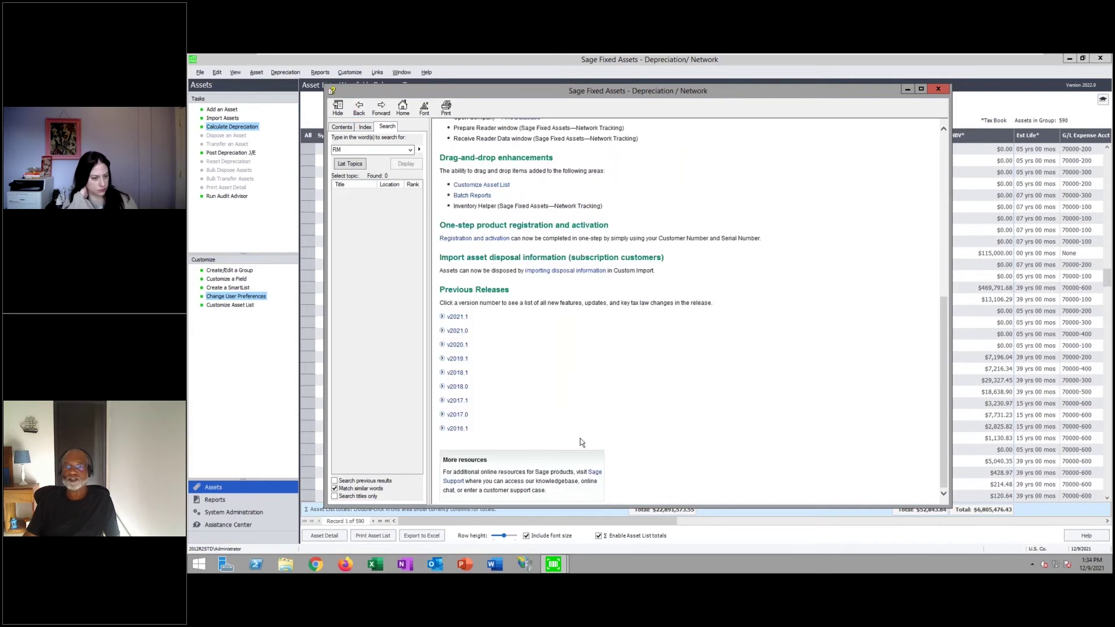
# From the v2021.1 notes, view the Automobiles (Type A) topic, highlight the first-year limit for cars placed in service after 12/31/20, and return.
pyautogui.click(456, 317)
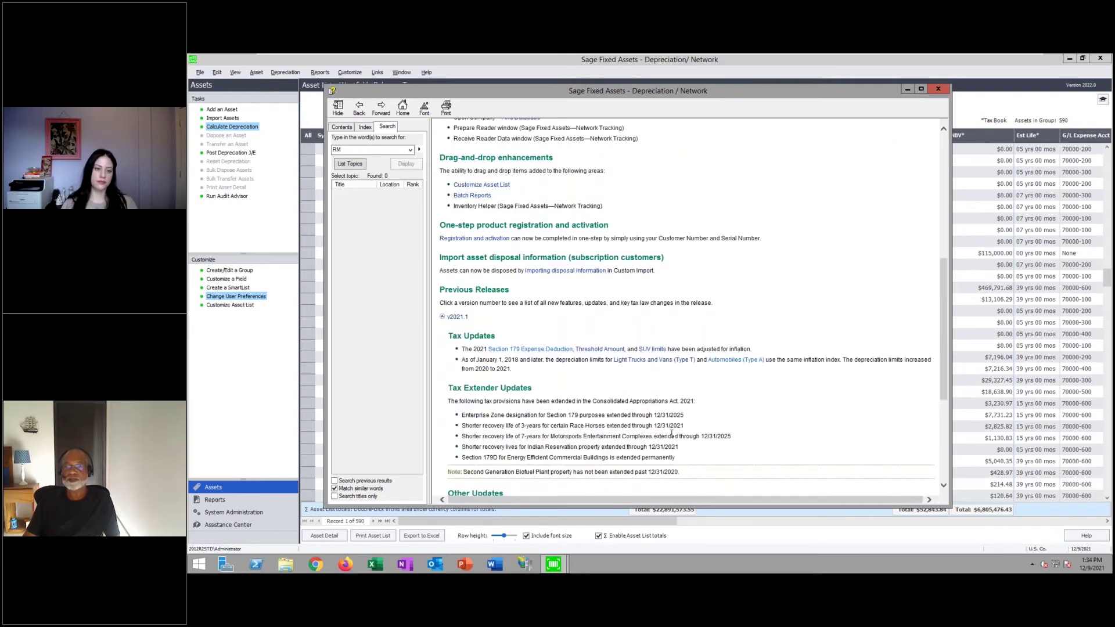
pyautogui.click(740, 360)
pyautogui.scroll(-5, 811, 354)
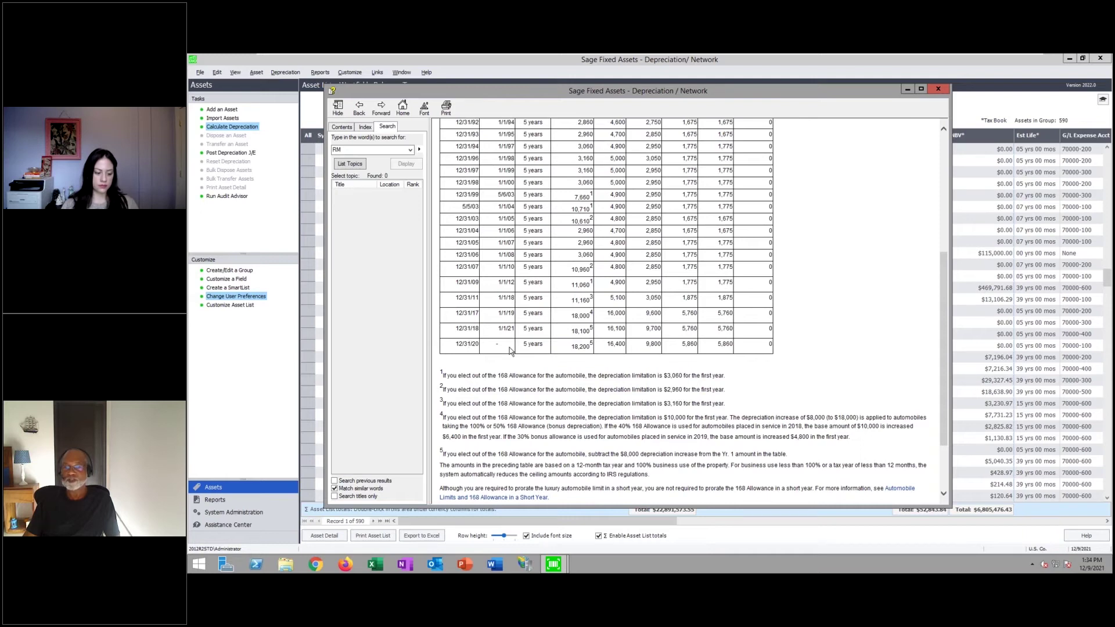
pyautogui.tripleClick(580, 351)
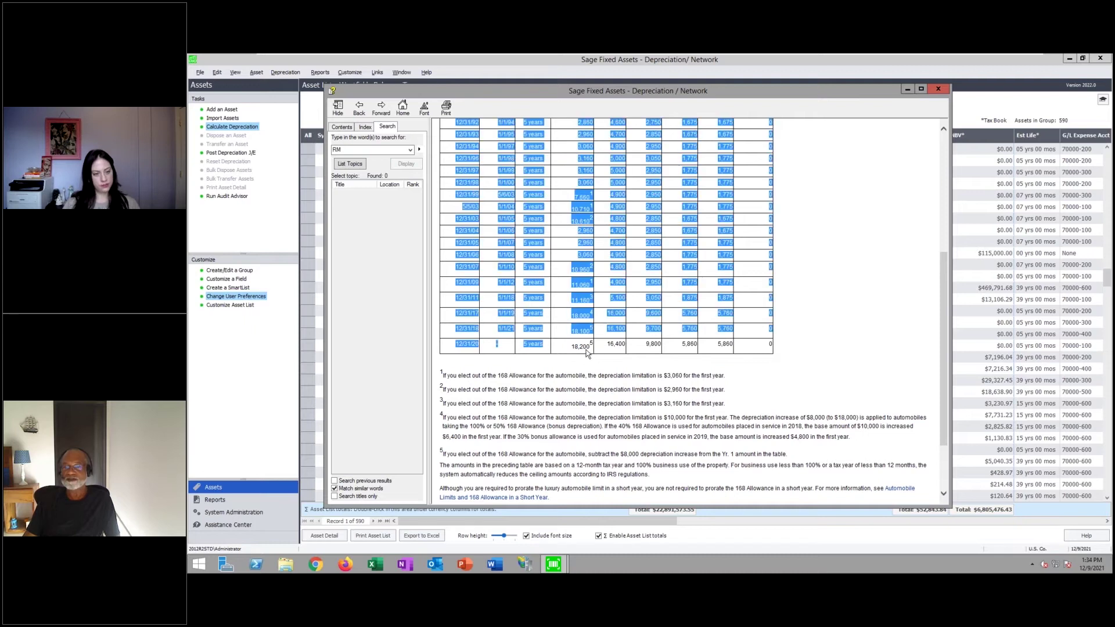
pyautogui.click(572, 349)
pyautogui.tripleClick(573, 348)
pyautogui.click(581, 354)
pyautogui.moveTo(578, 348); pyautogui.dragTo(585, 349)
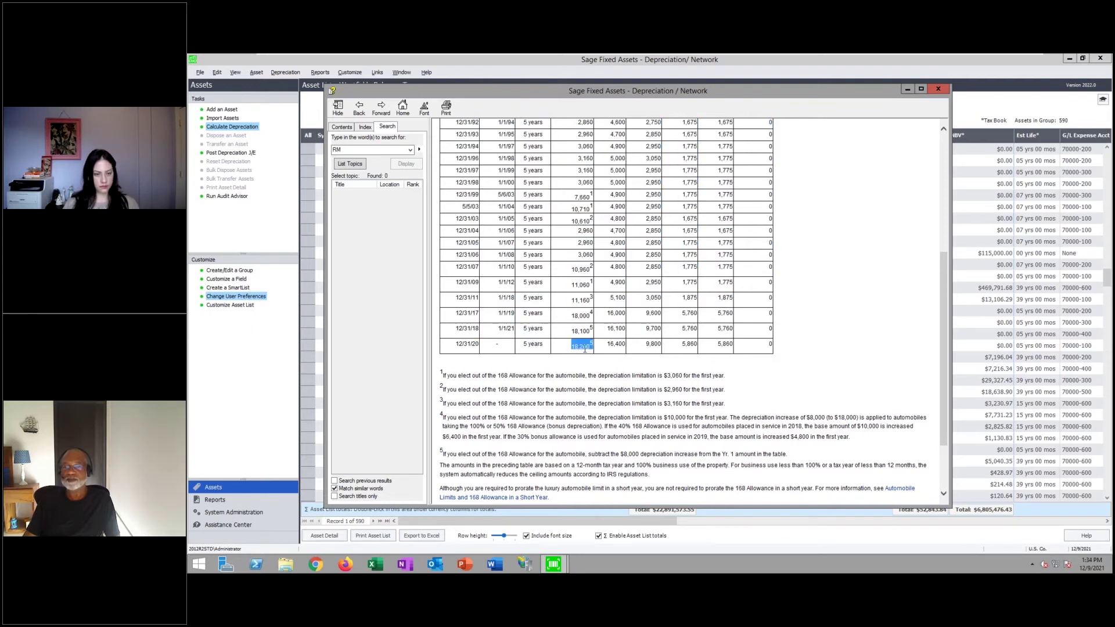
pyautogui.scroll(10, 611, 376)
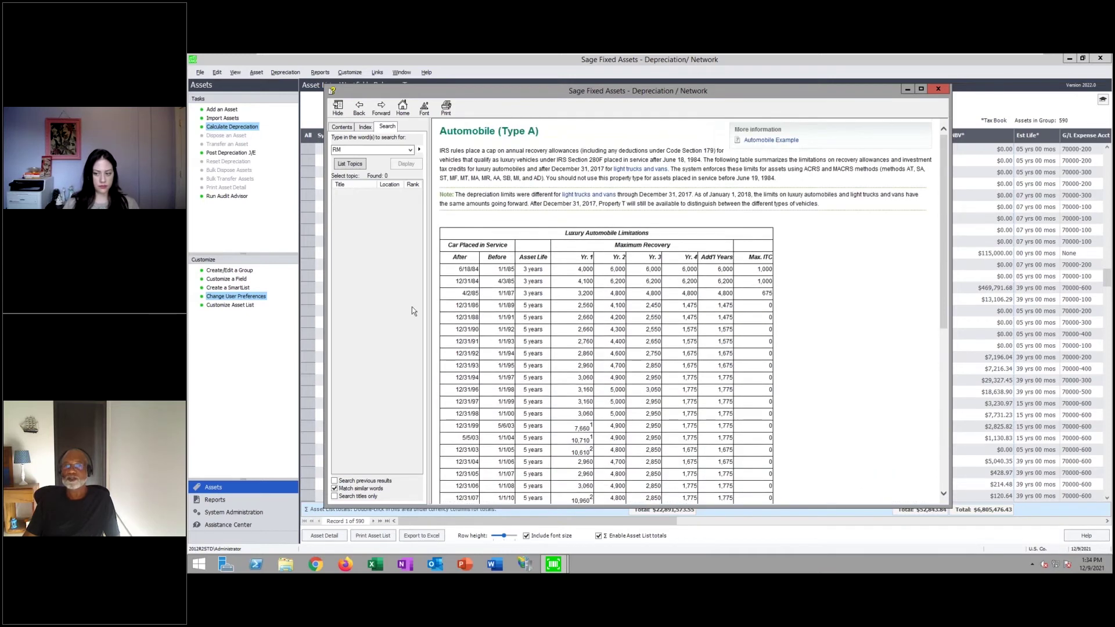
pyautogui.click(359, 112)
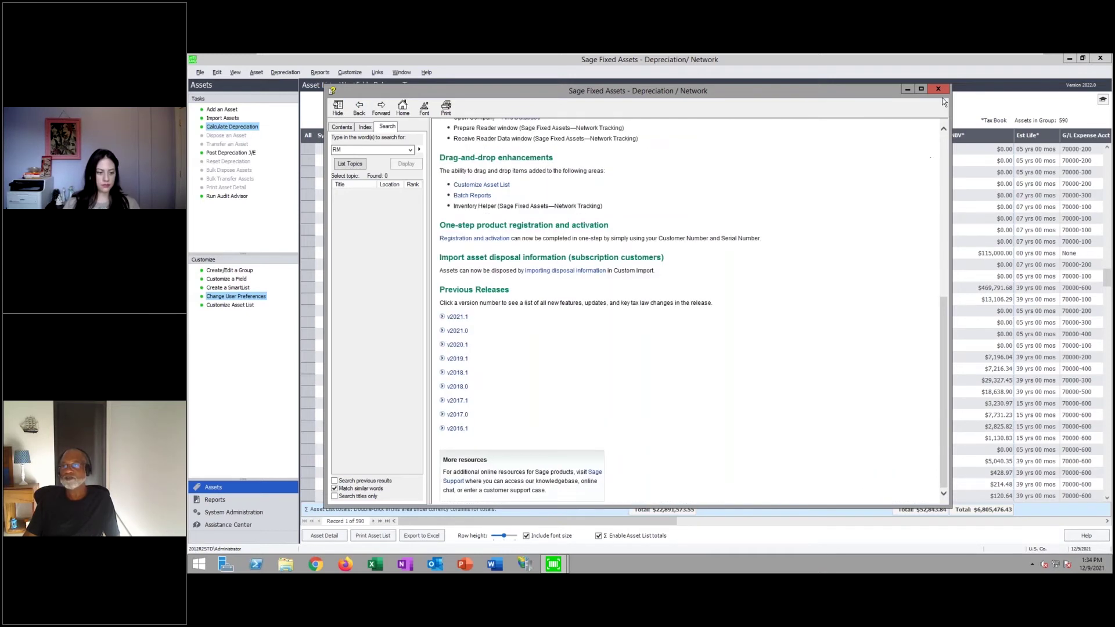
# Close the release notes and the What's New summary, and open asset 447, Dell XPS 15 Laptop, from the asset list.
pyautogui.click(938, 88)
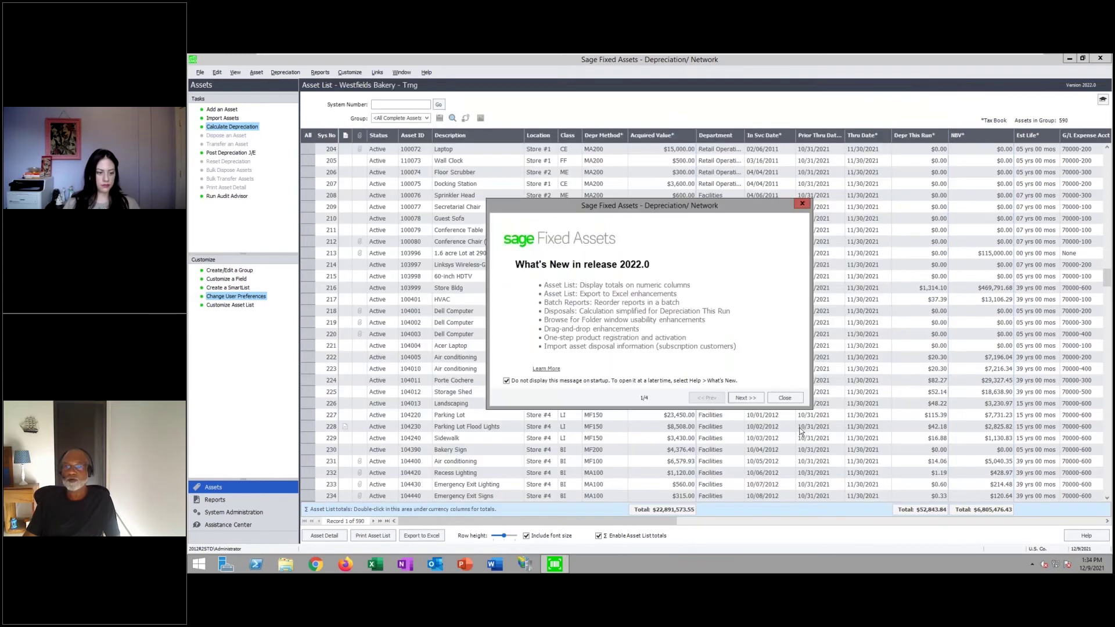
pyautogui.click(785, 398)
pyautogui.click(1107, 297)
pyautogui.click(1108, 314)
pyautogui.click(1107, 331)
pyautogui.click(1107, 349)
pyautogui.click(1107, 366)
pyautogui.click(1107, 383)
pyautogui.click(1107, 400)
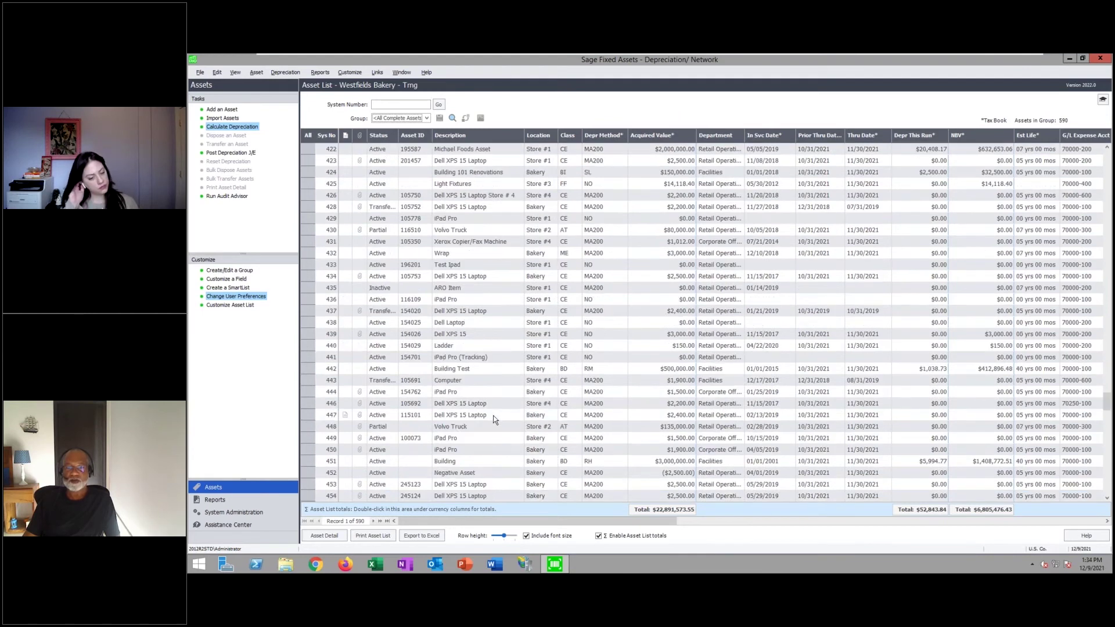
pyautogui.doubleClick(494, 415)
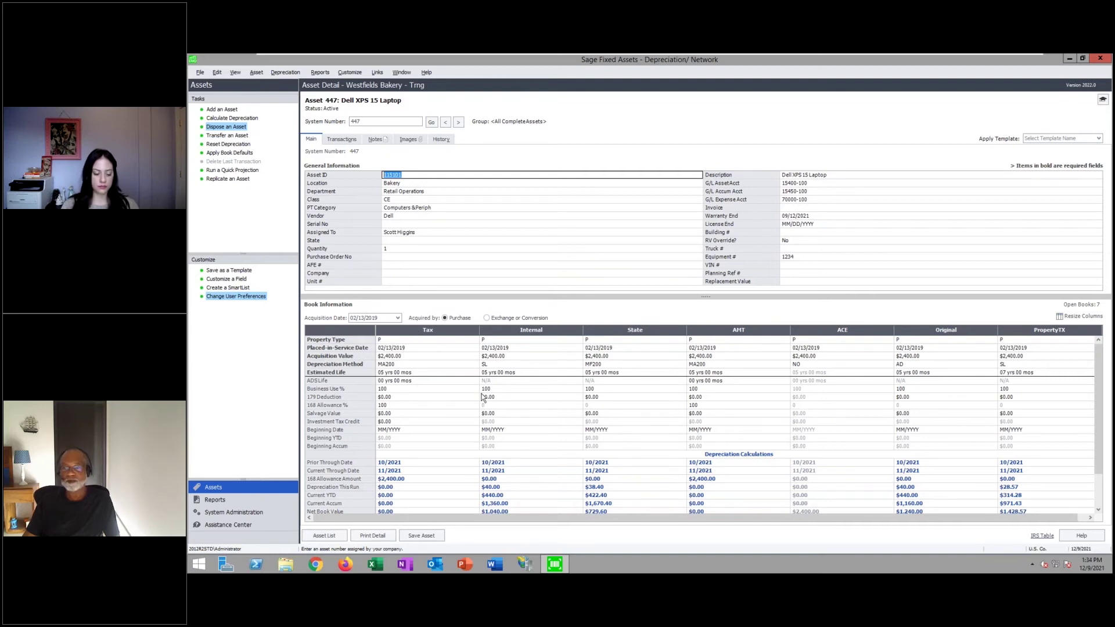
# Check the Tax book's available depreciation methods and its §179/Bonus Details for asset 447 without changing anything.
pyautogui.click(463, 364)
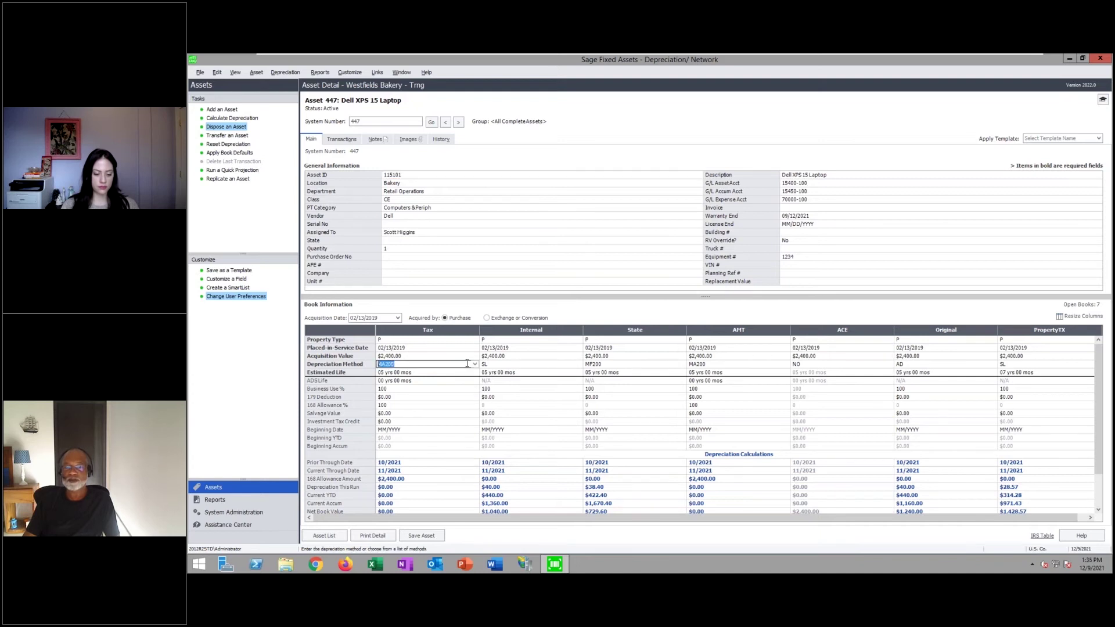
pyautogui.click(475, 364)
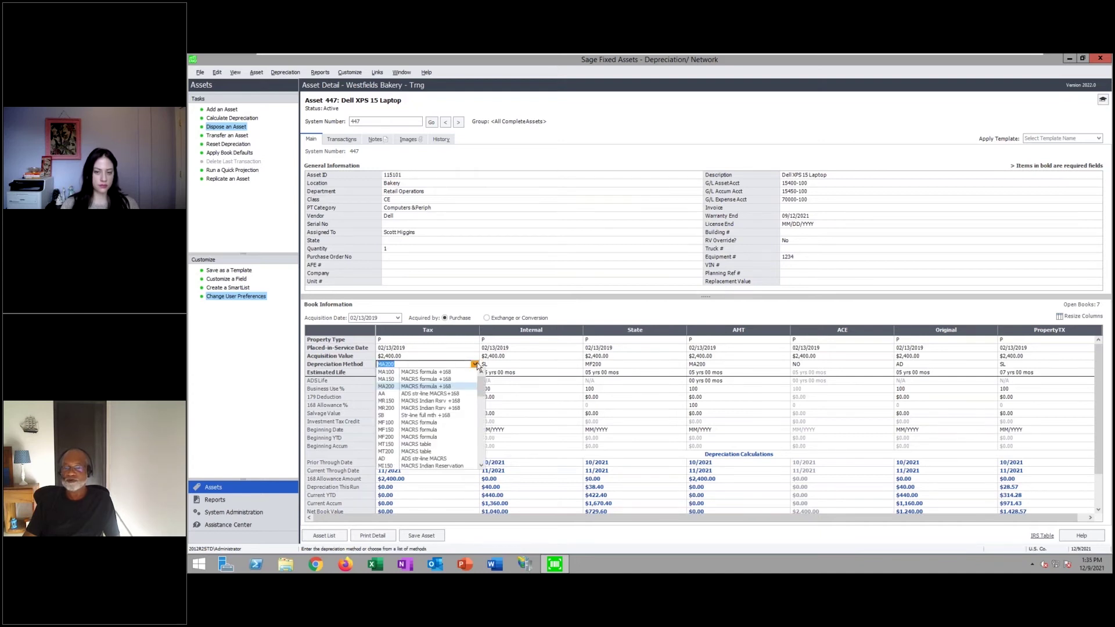
pyautogui.click(476, 364)
pyautogui.click(409, 398)
pyautogui.click(475, 397)
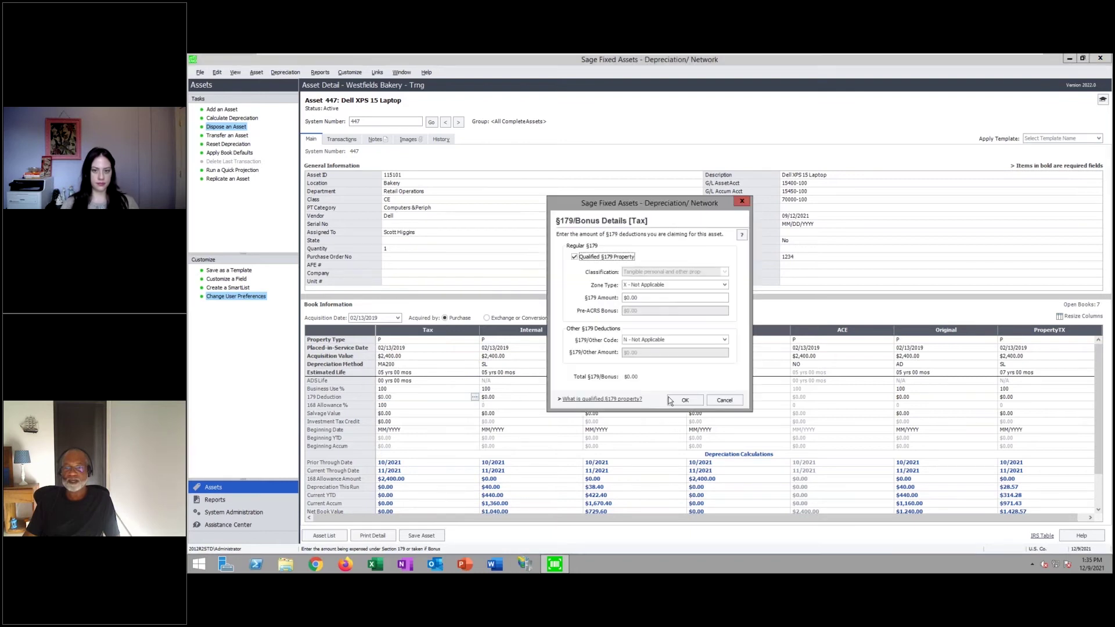
pyautogui.click(709, 399)
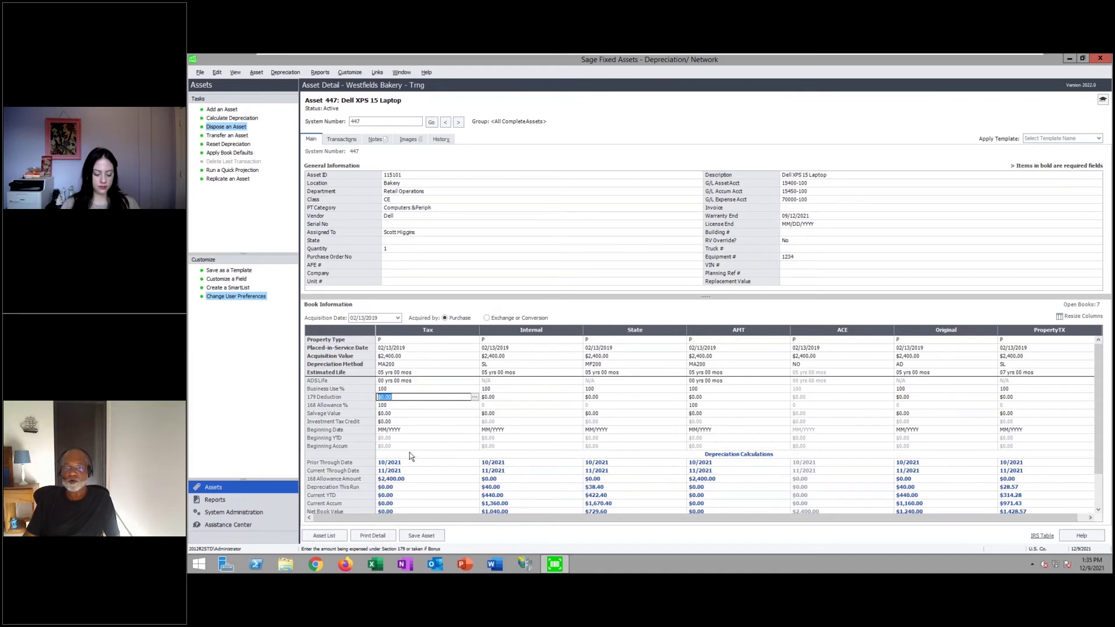
# Show the 168 Allowance Switch options for group, books, fiscal year end and allowance percentage, and cancel without applying it.
pyautogui.click(285, 73)
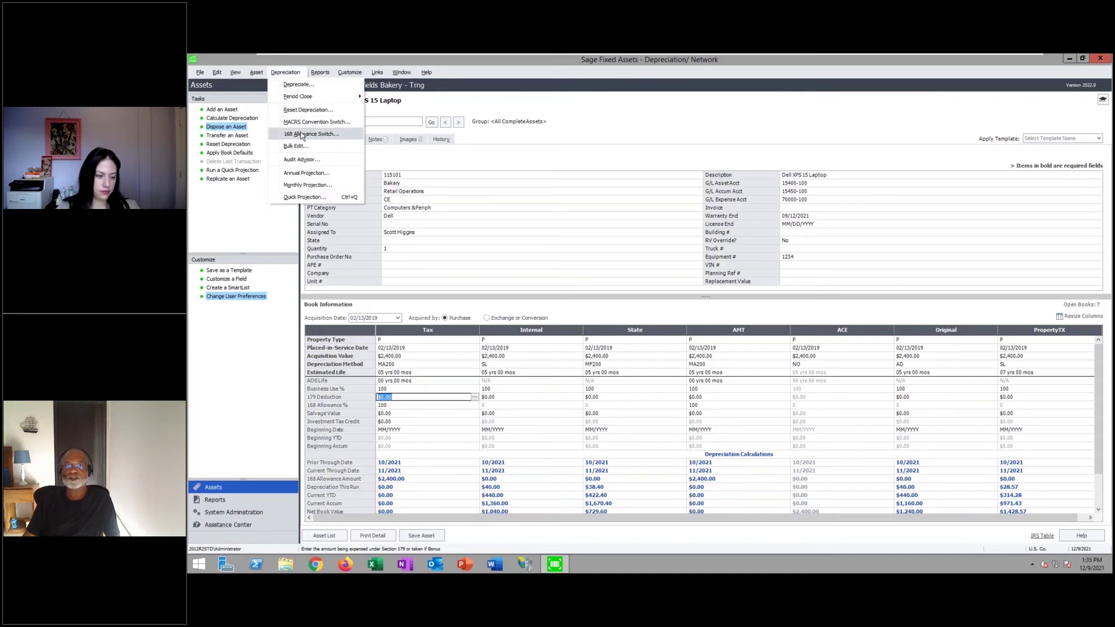
pyautogui.click(301, 135)
pyautogui.click(596, 330)
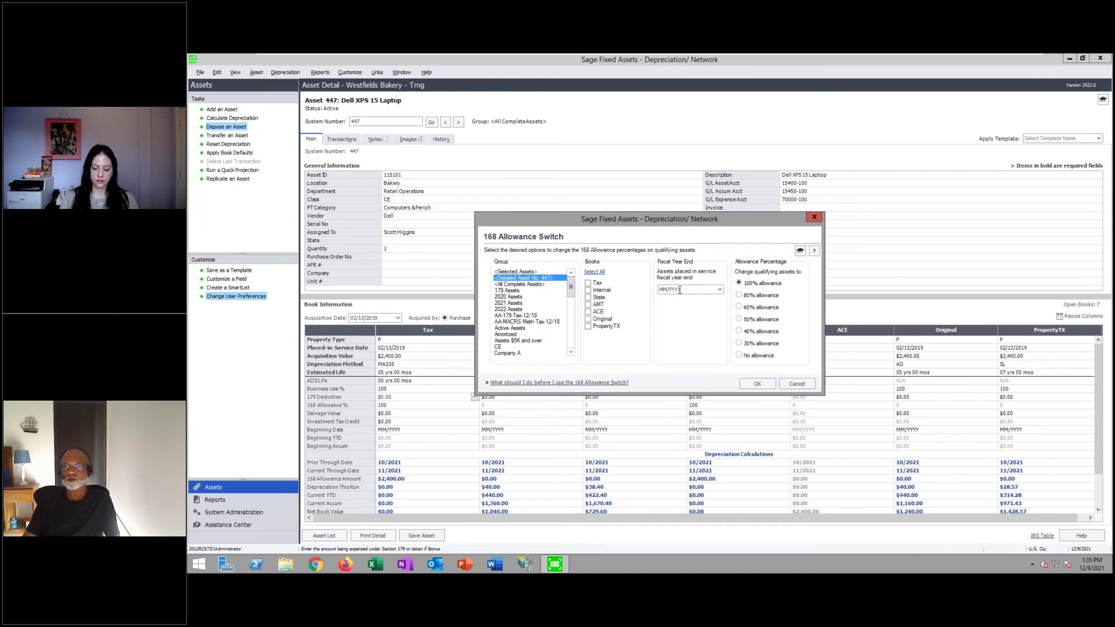
pyautogui.click(796, 383)
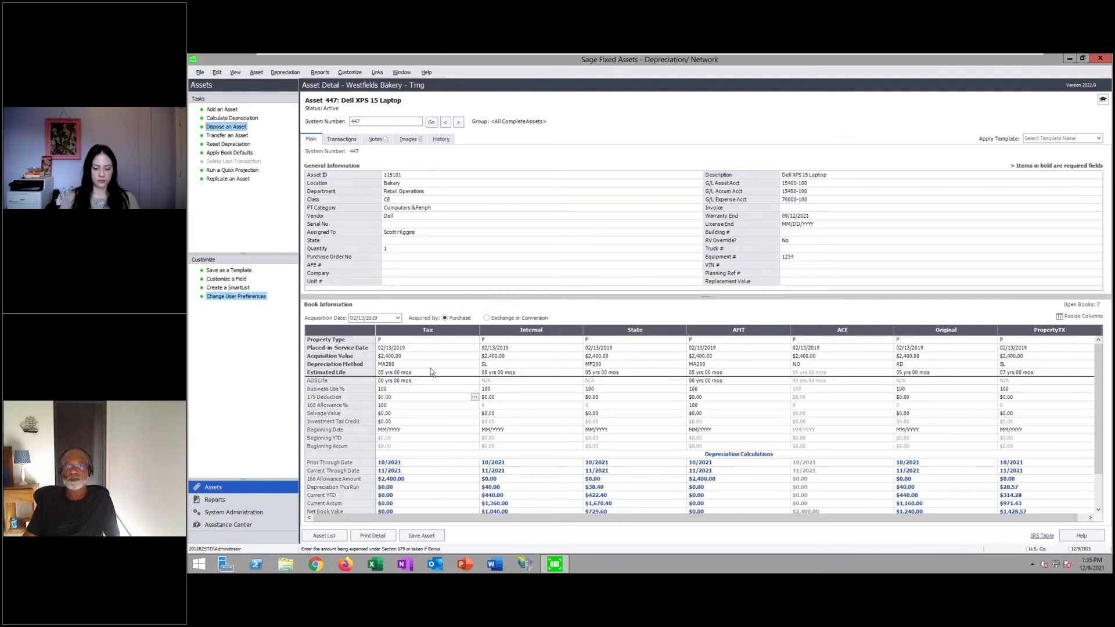
# Start a Bulk Edit for the All Complete Assets group, limit it to the Tax book, and continue to Fields to Edit.
pyautogui.click(285, 72)
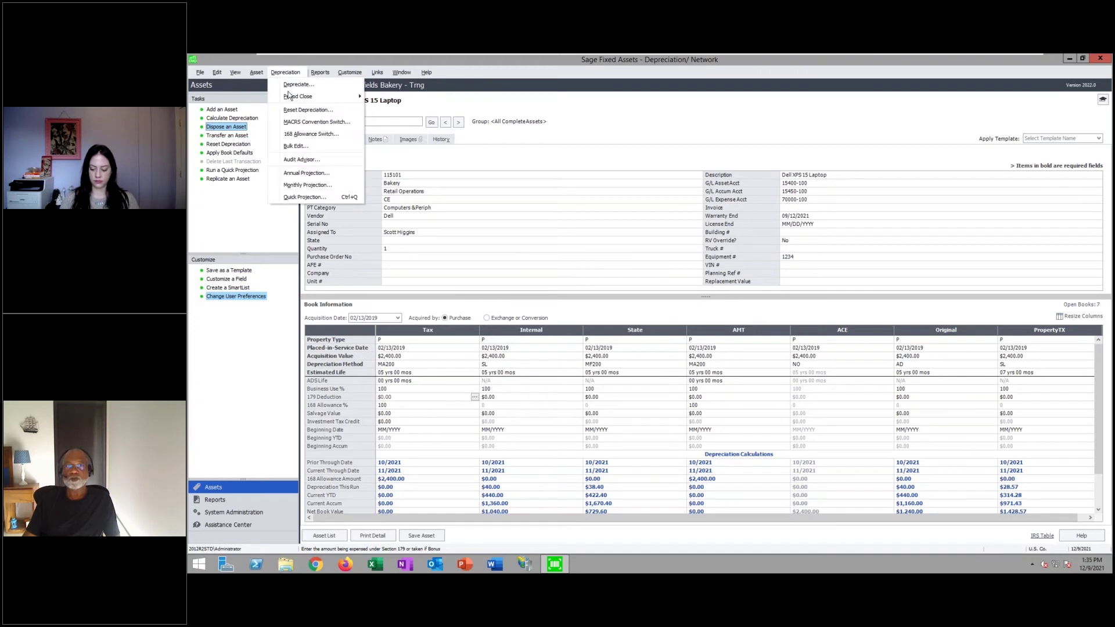
pyautogui.click(288, 145)
pyautogui.click(596, 330)
pyautogui.click(597, 330)
pyautogui.click(695, 416)
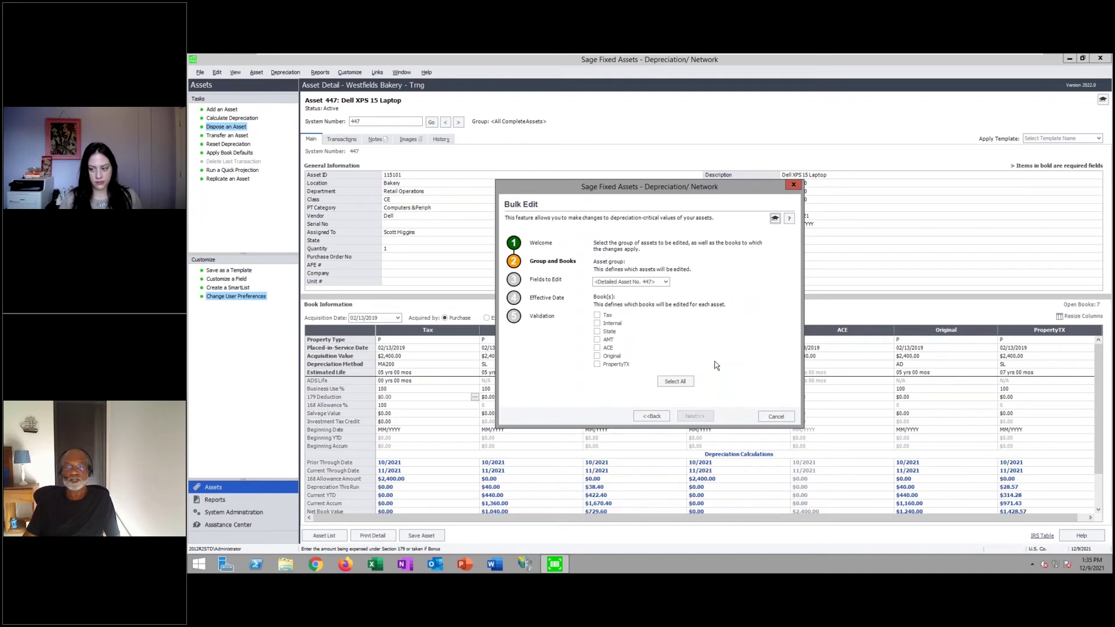
pyautogui.click(666, 283)
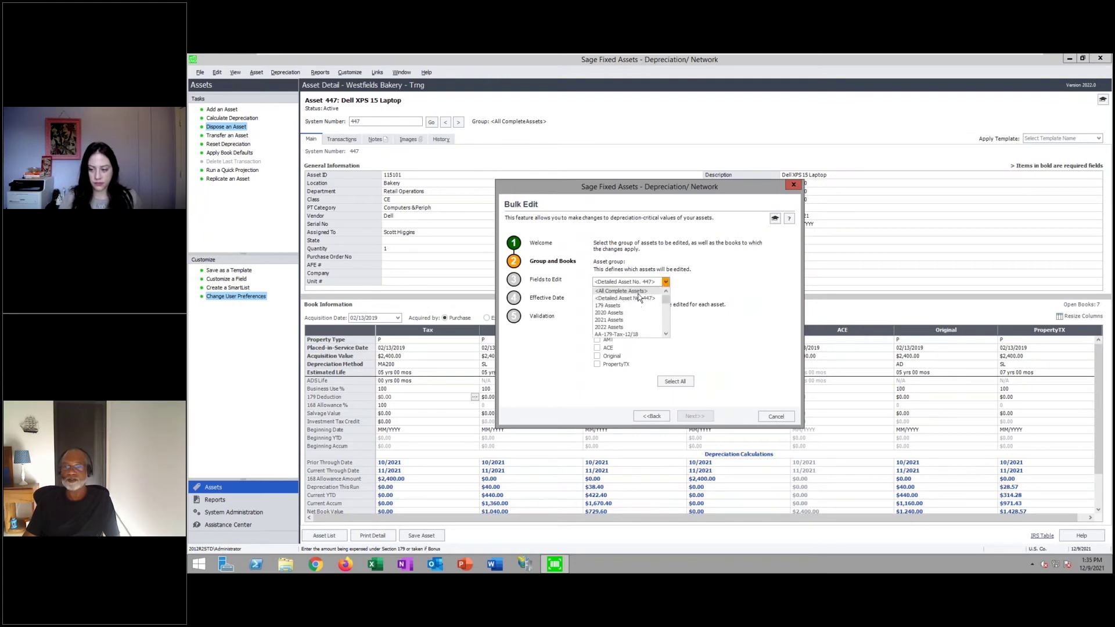
pyautogui.click(639, 295)
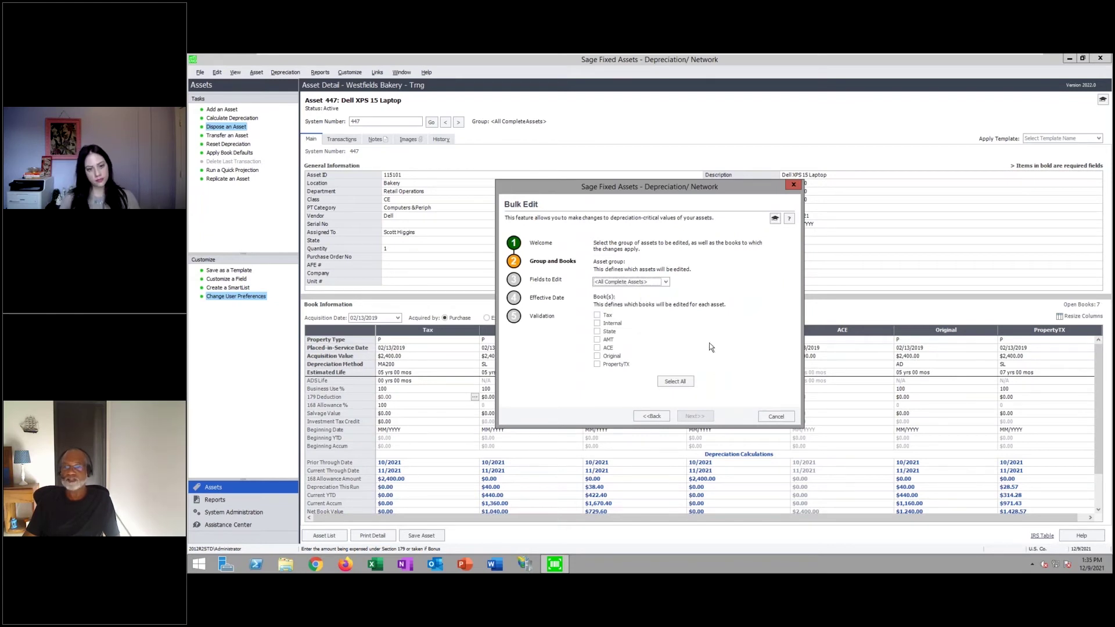
pyautogui.click(597, 315)
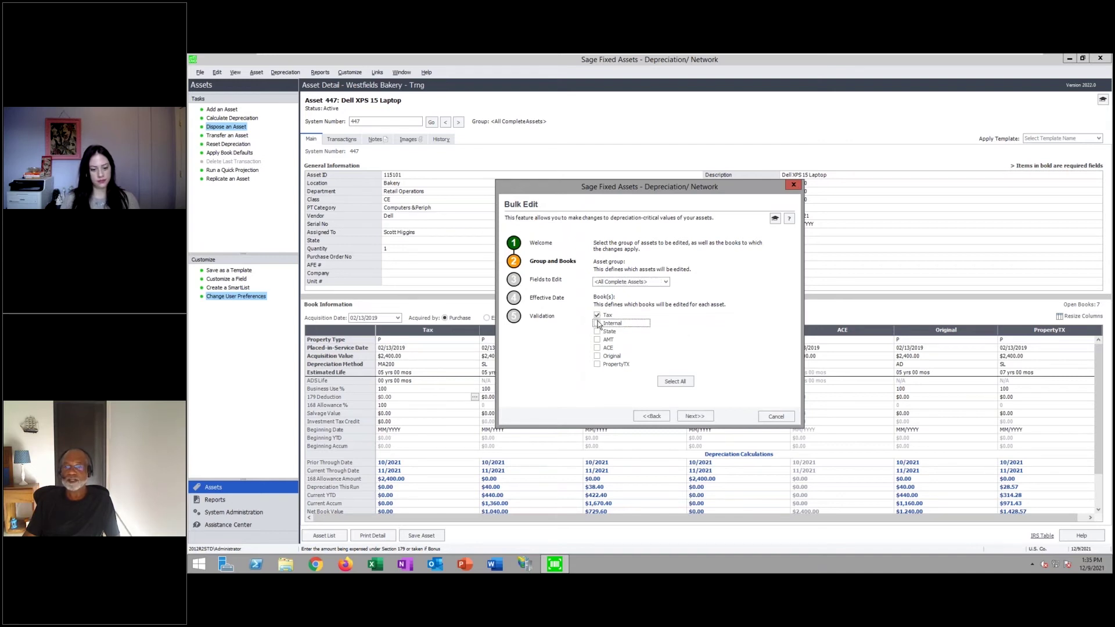
pyautogui.click(701, 416)
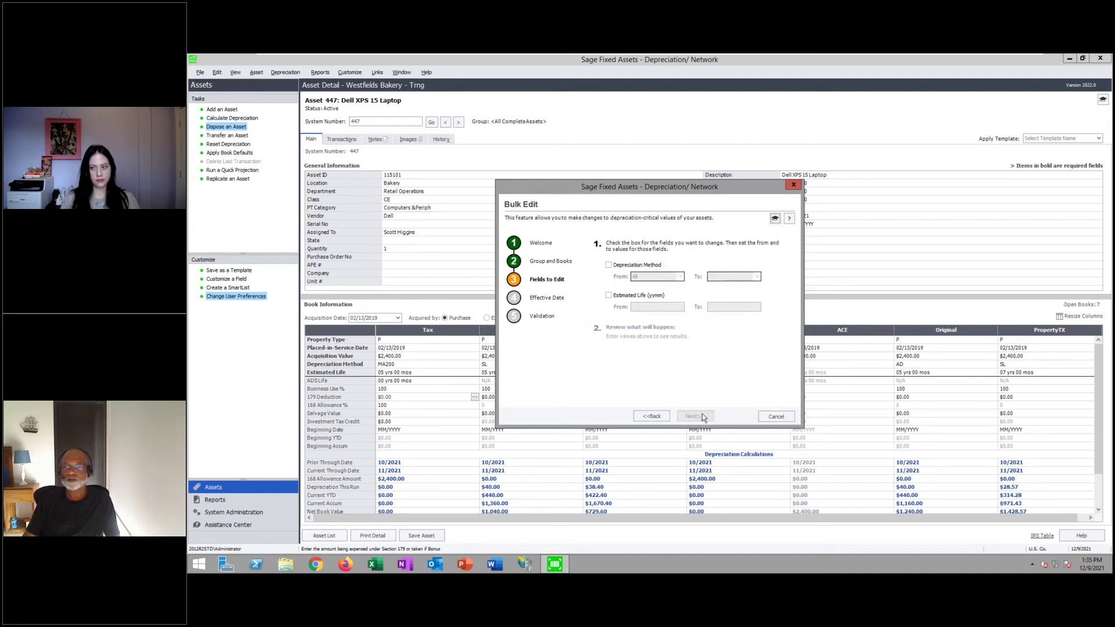
# Set the Bulk Edit to change the depreciation method from All to SH, straight-line half year.
pyautogui.click(608, 266)
pyautogui.click(679, 276)
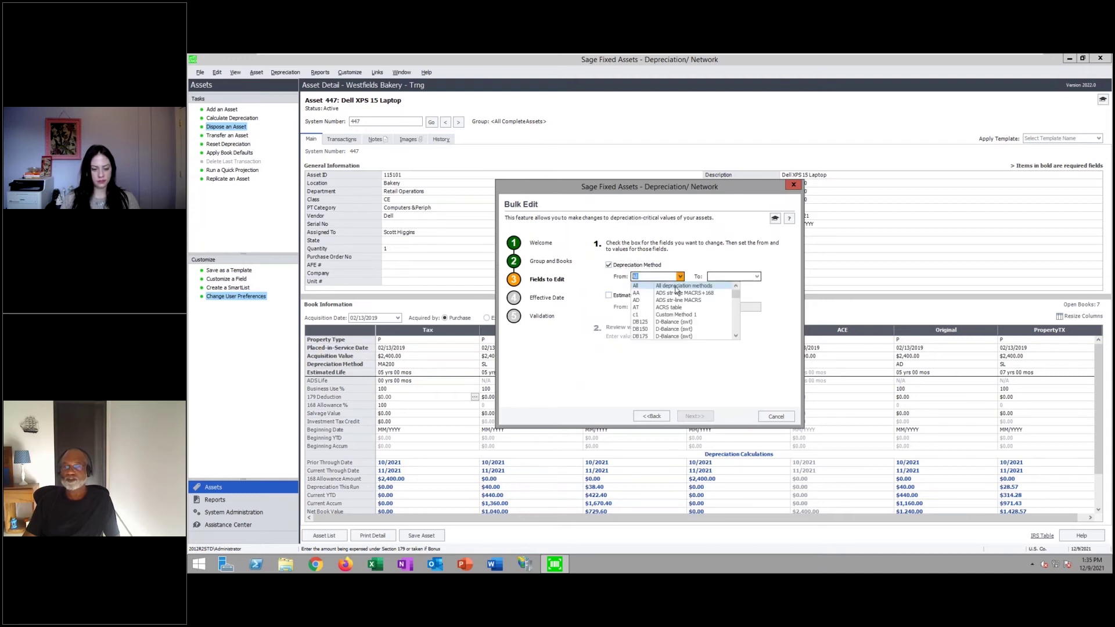
pyautogui.click(756, 277)
pyautogui.scroll(-5, 743, 324)
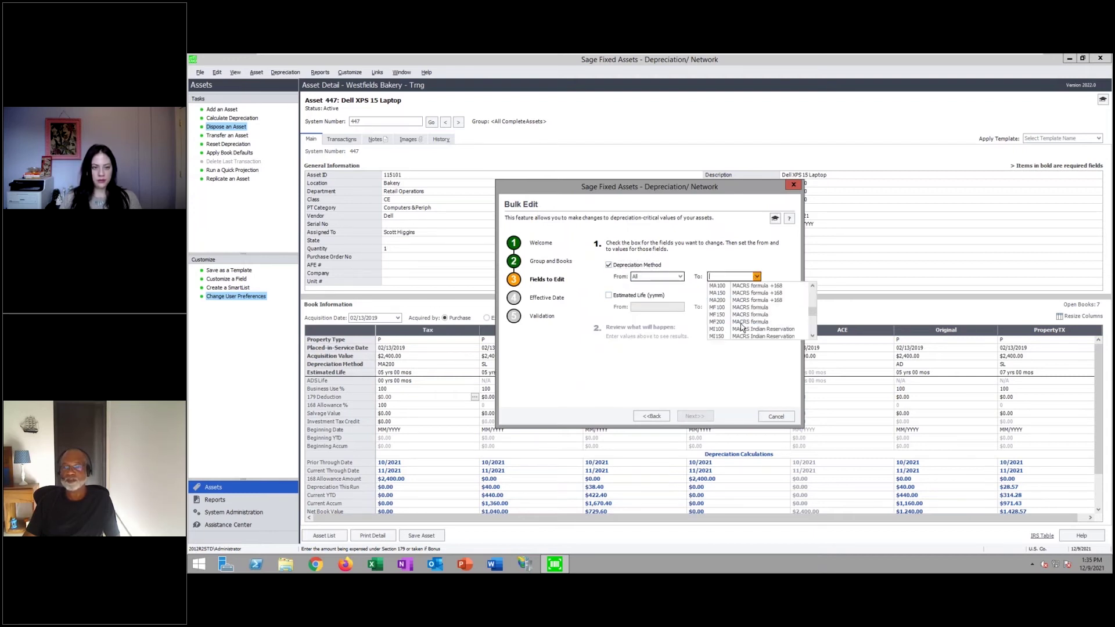
pyautogui.scroll(-2, 743, 326)
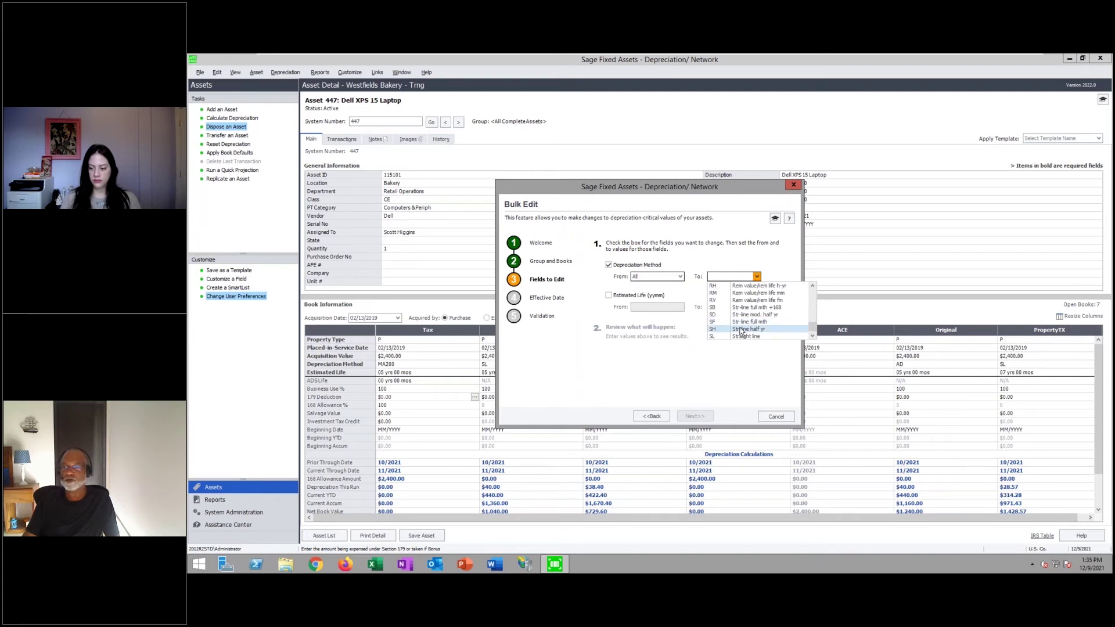
pyautogui.click(741, 330)
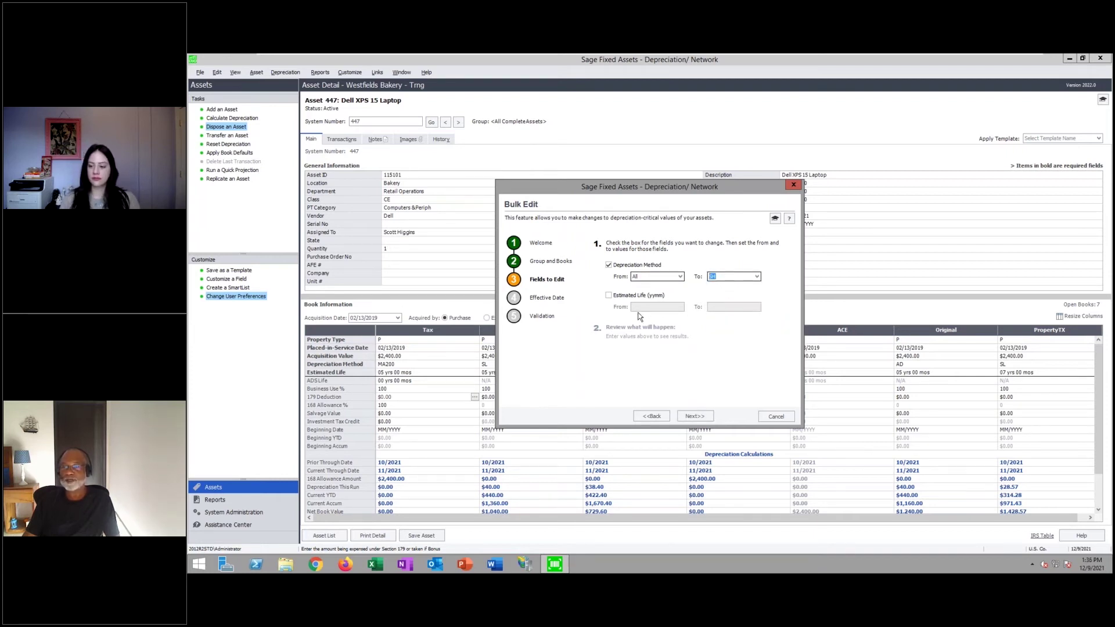
# Include an estimated life change from 39 yrs 00 mos to 15 yrs 00 mos and continue to Effective Date.
pyautogui.click(608, 296)
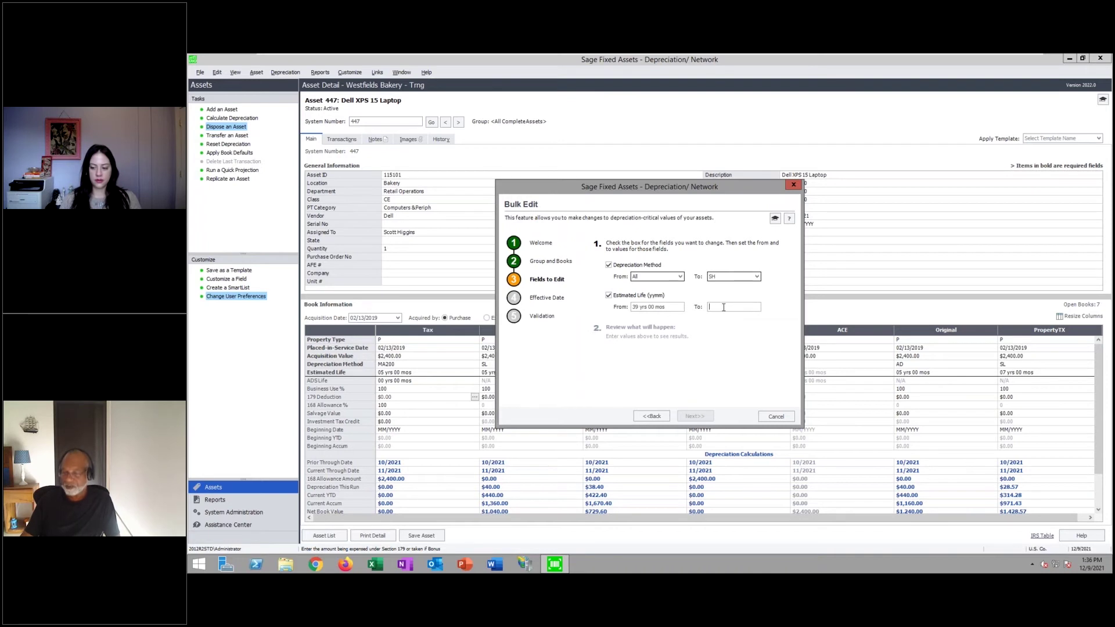
pyautogui.write('15 yrs 00 mos')
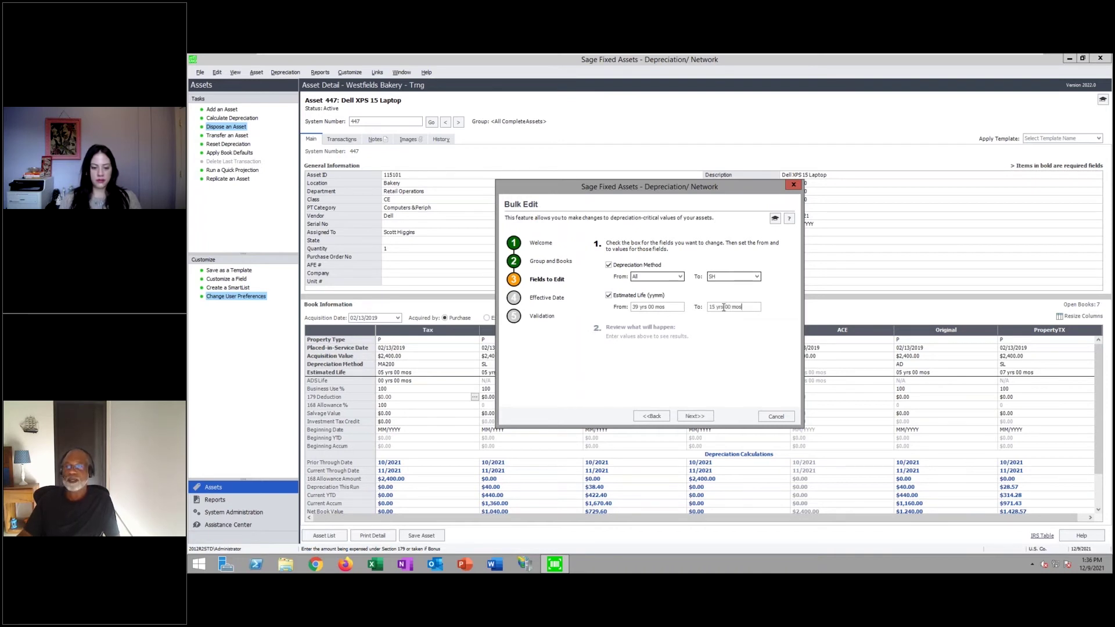
pyautogui.click(695, 416)
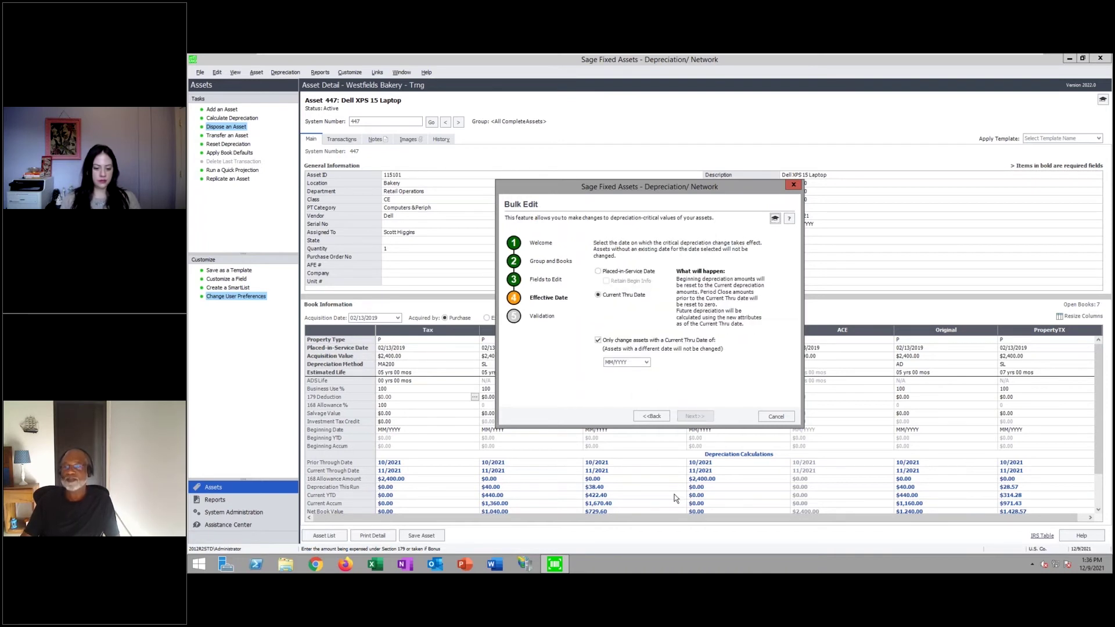
# Compare the Placed-in-Service Date and Current Thru Date options without the date restriction, and cancel the Bulk Edit.
pyautogui.click(613, 340)
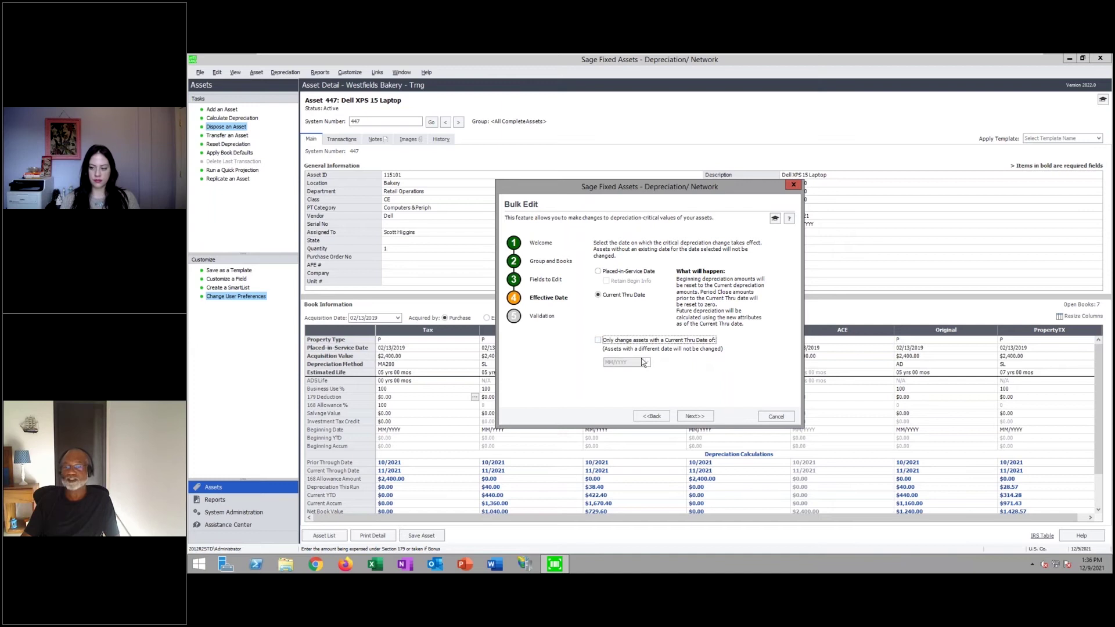
pyautogui.click(624, 271)
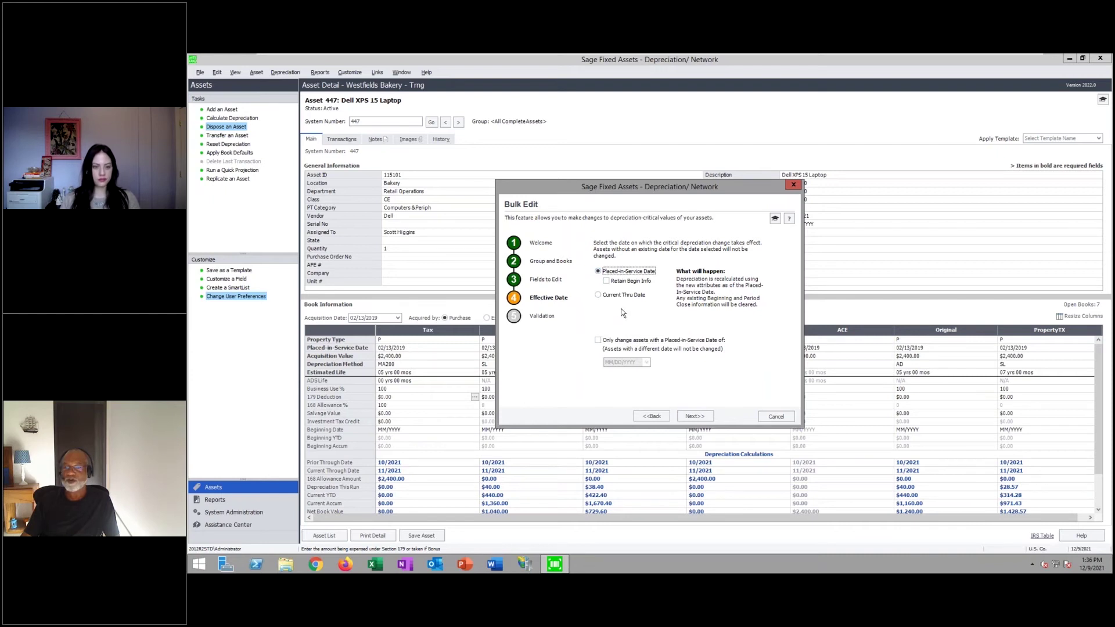
pyautogui.click(631, 296)
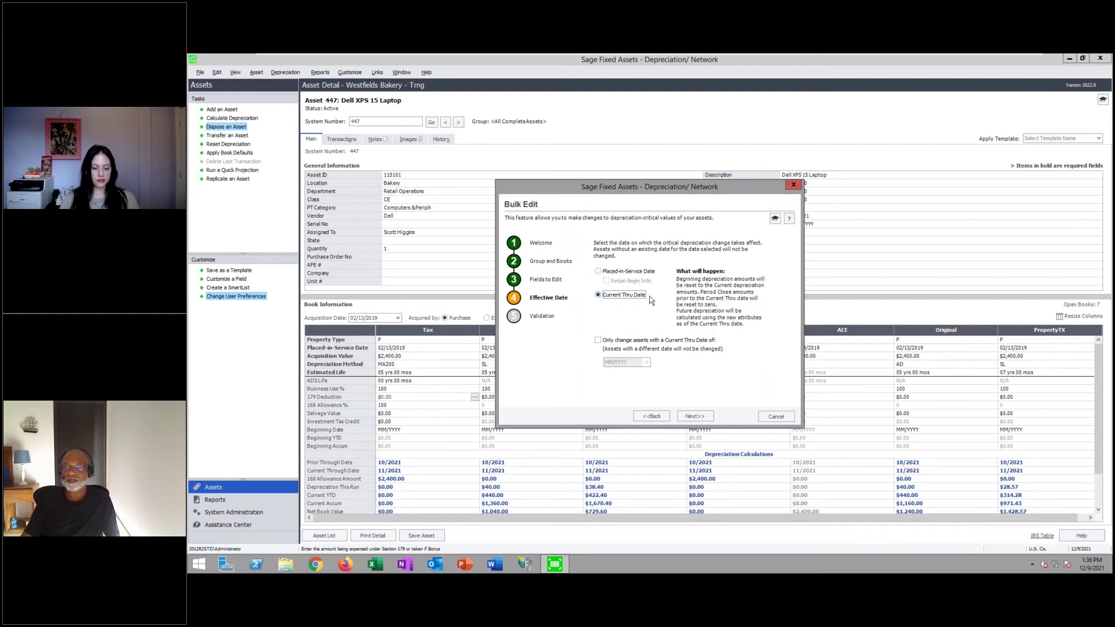
pyautogui.click(778, 416)
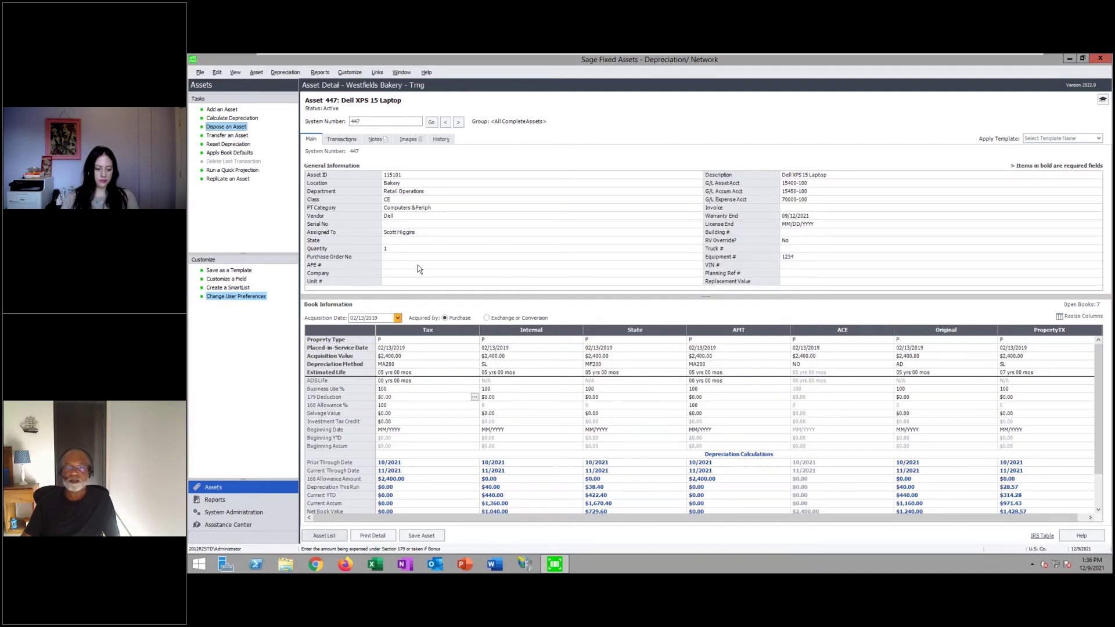
# Show the MACRS Convention Switch options for books, fiscal year end and averaging convention, and cancel without applying it.
pyautogui.click(287, 73)
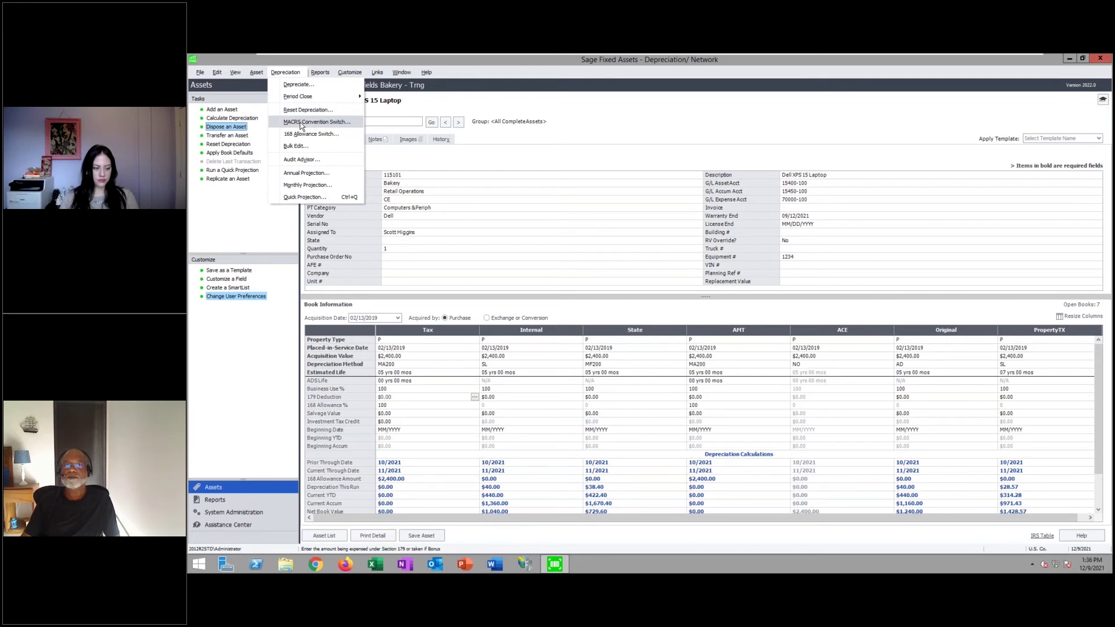
pyautogui.click(313, 123)
pyautogui.click(612, 336)
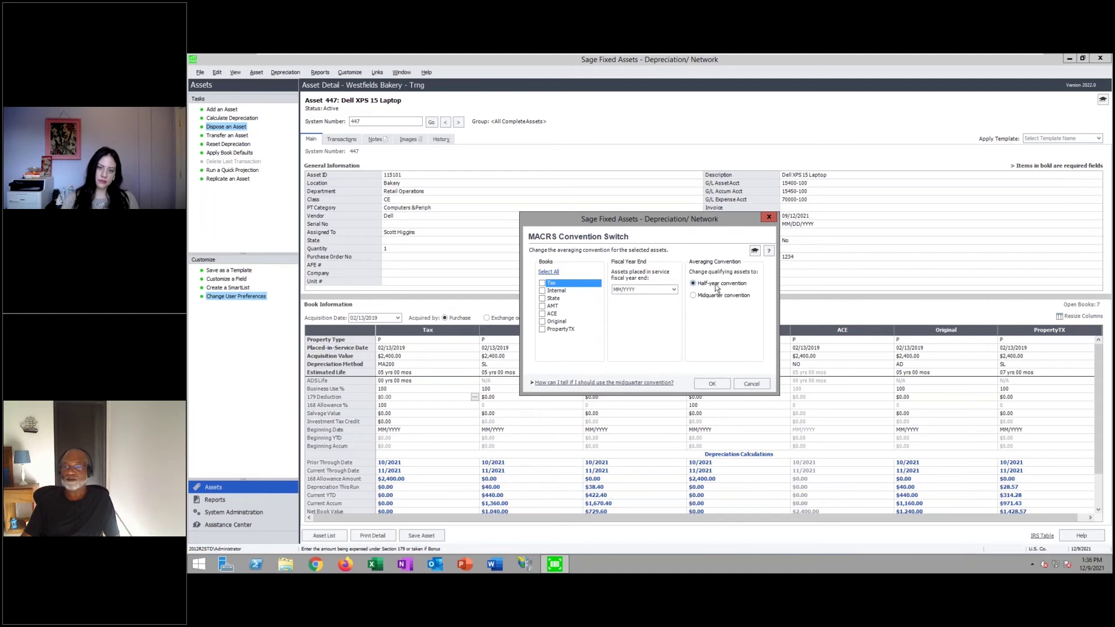
pyautogui.click(750, 385)
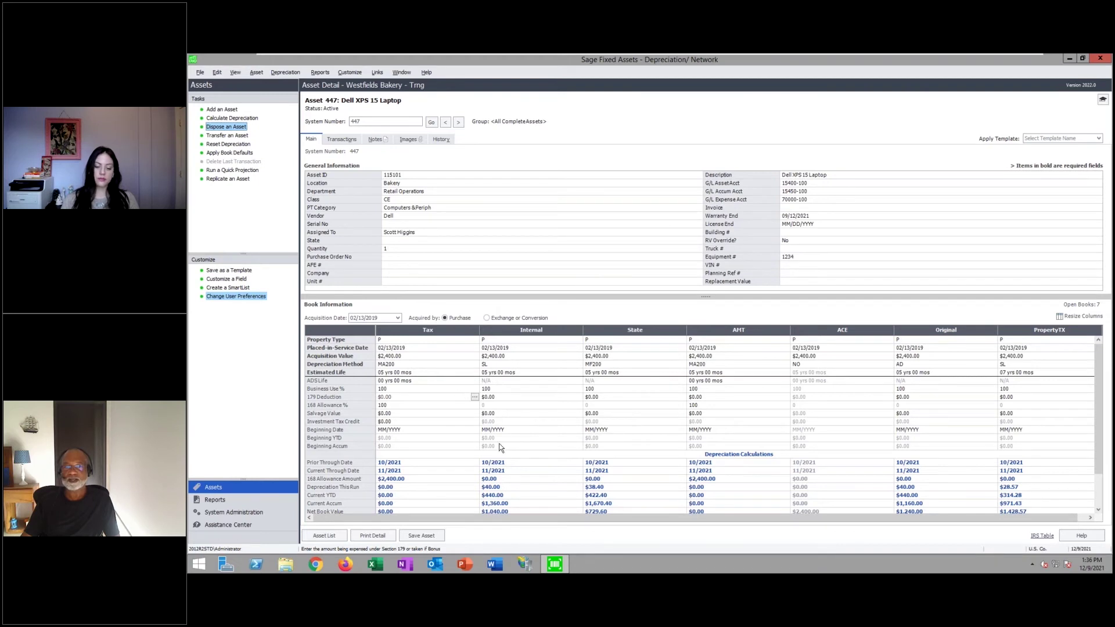
# Return to the asset list and run an Audit Advisor review of the Tax book for fiscal year end 12/2018.
pyautogui.click(324, 536)
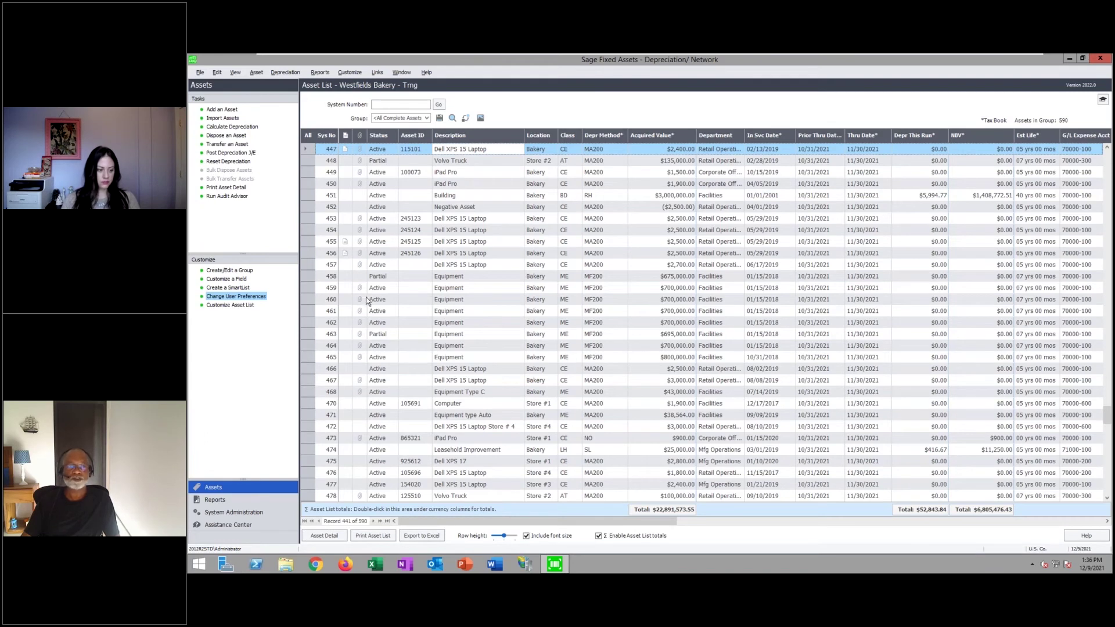
pyautogui.click(235, 197)
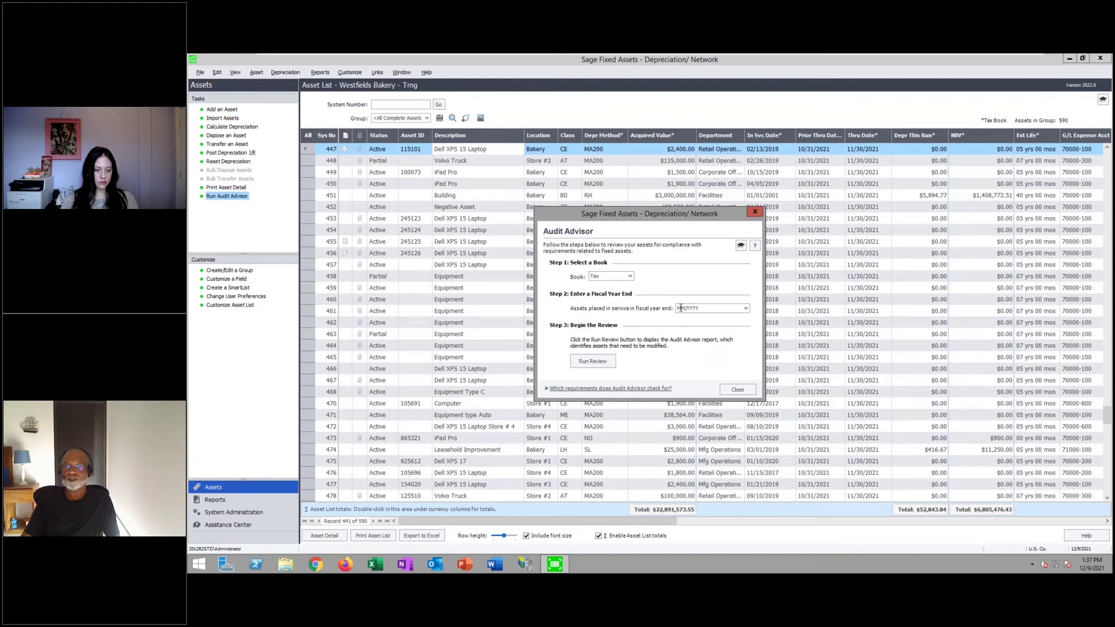
pyautogui.write('12/')
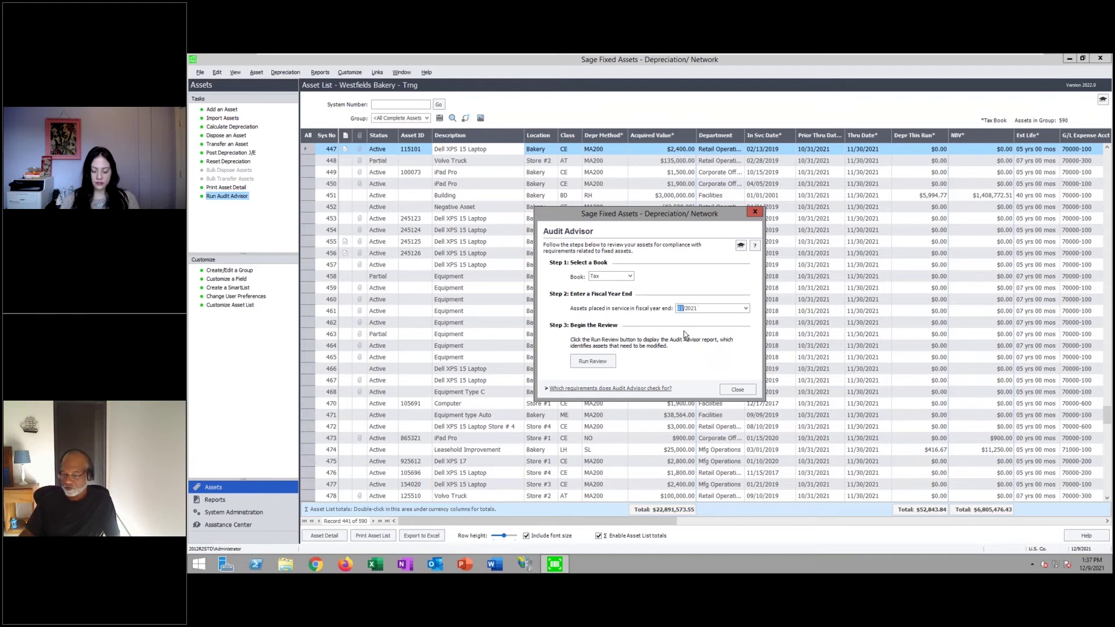
pyautogui.write('2018')
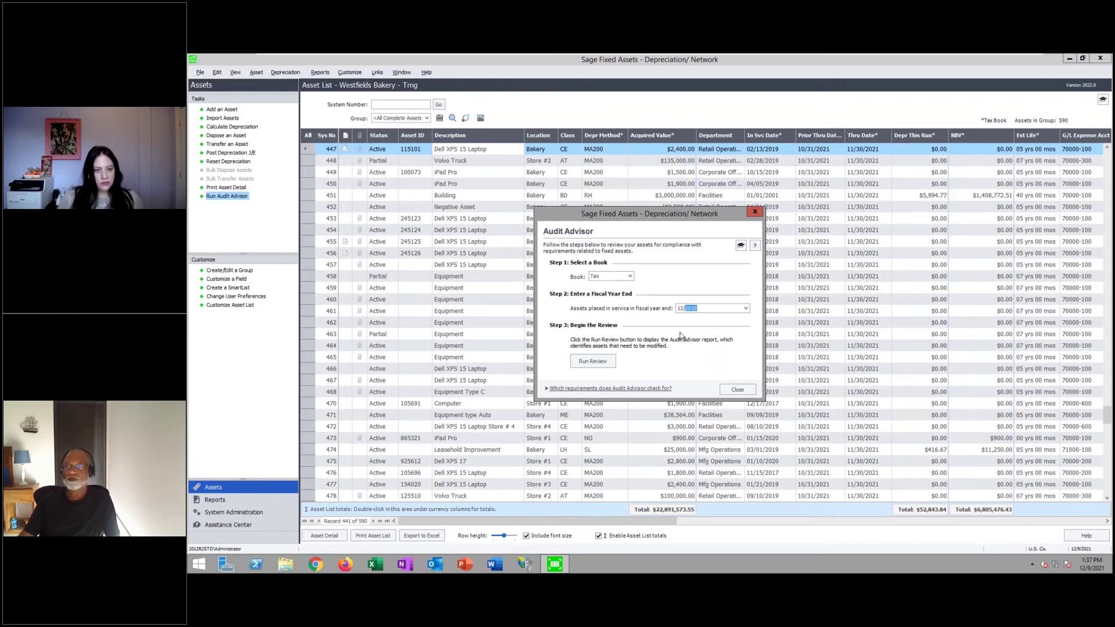
pyautogui.click(597, 360)
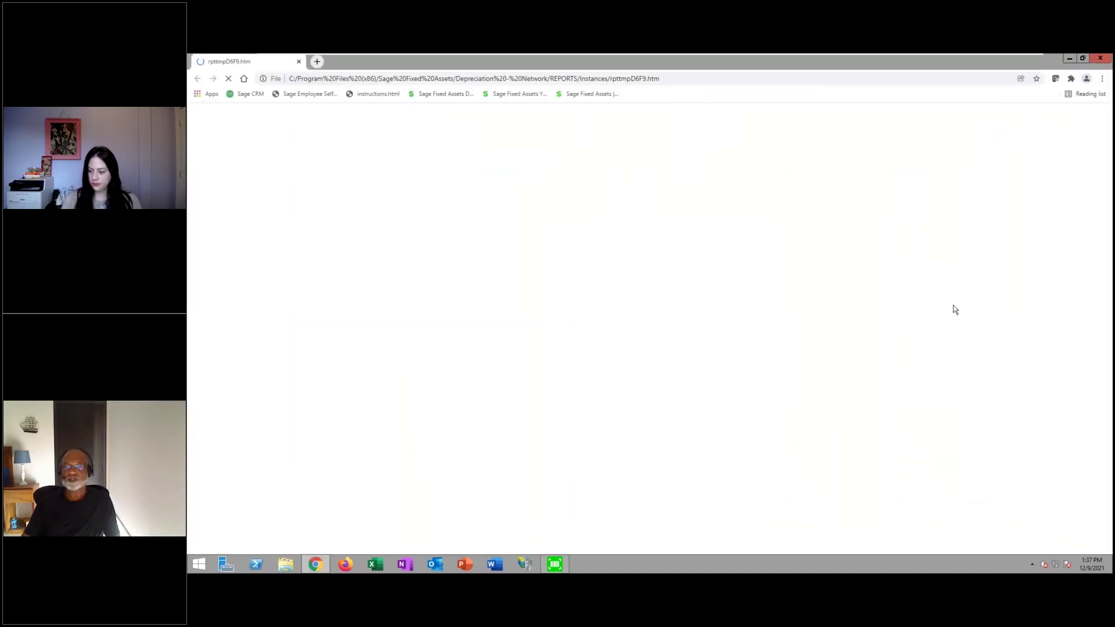
# Enlarge the Audit Advisor report to 175% and examine the result, issue, resolution and created group of Review 1 - MACRS Methods.
pyautogui.hotkey('ctrl', '+')
pyautogui.hotkey('ctrl', '+')
pyautogui.hotkey('ctrl', '+')
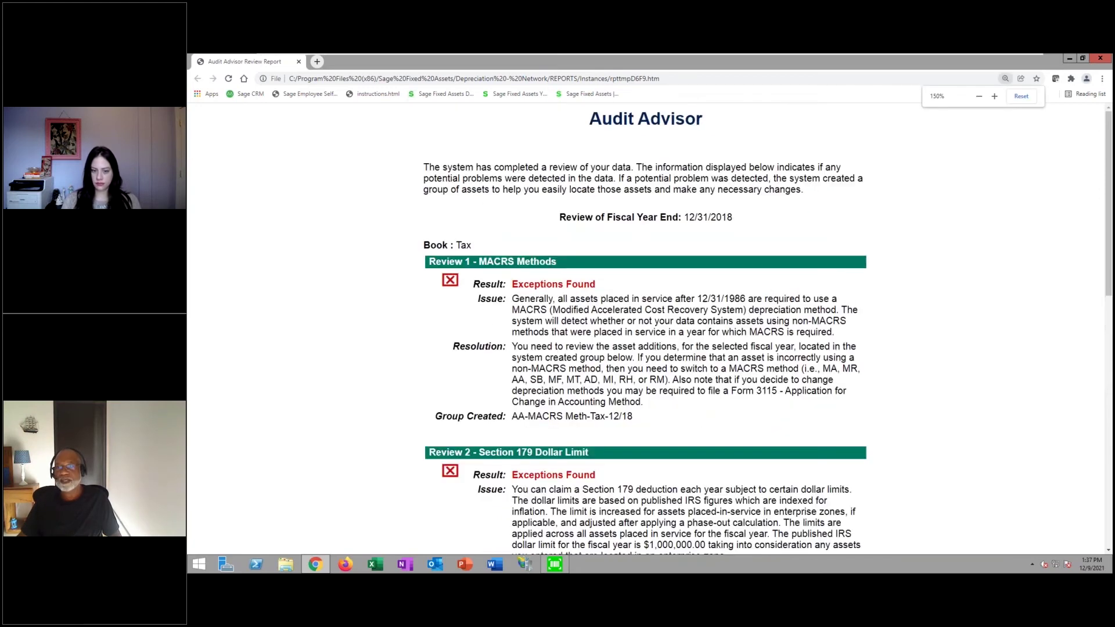
pyautogui.hotkey('ctrl', '+')
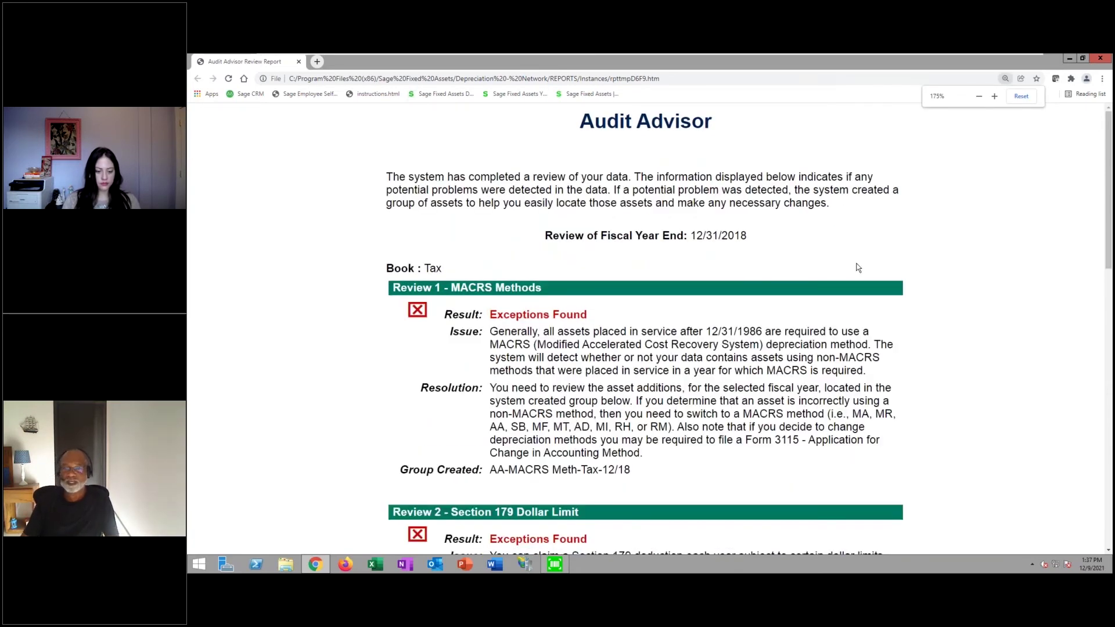
pyautogui.scroll(-2, 718, 164)
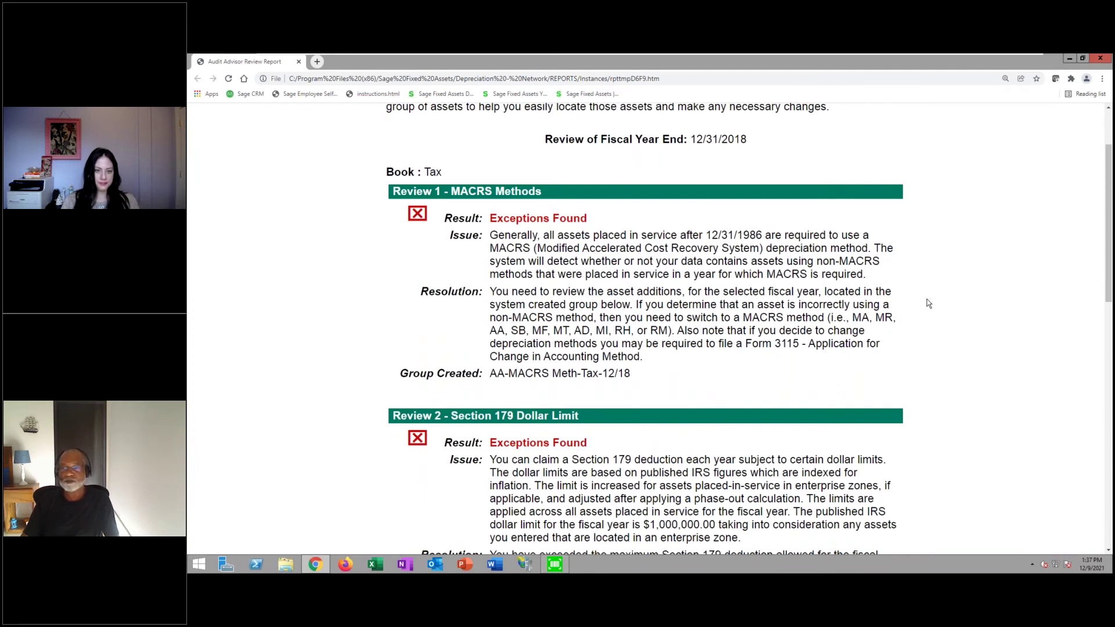
pyautogui.scroll(-1, 927, 298)
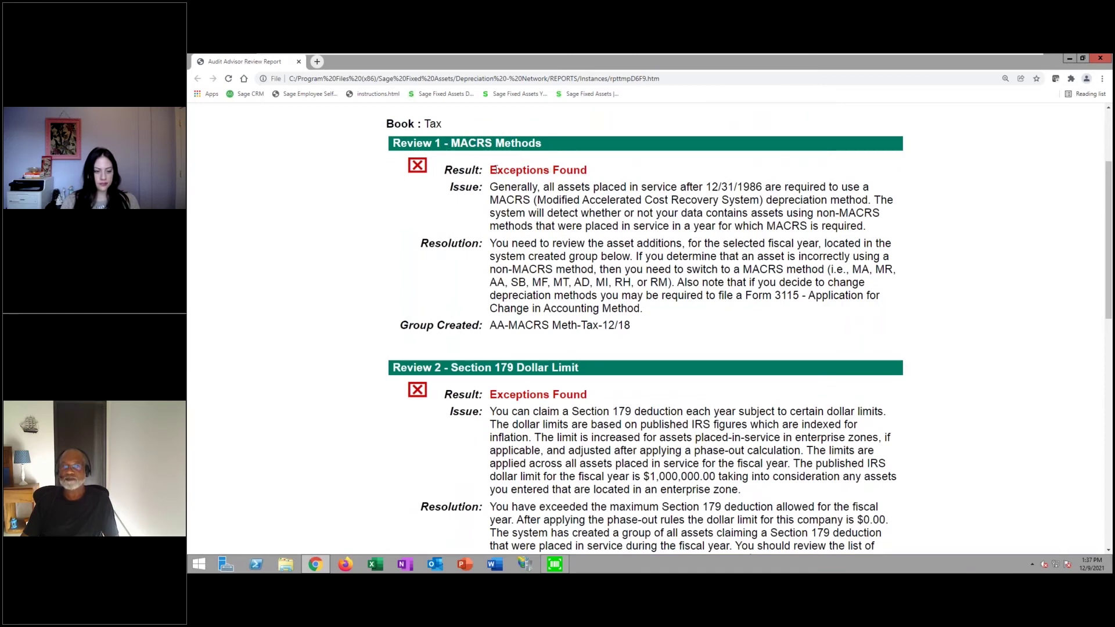
pyautogui.moveTo(588, 170); pyautogui.dragTo(494, 168)
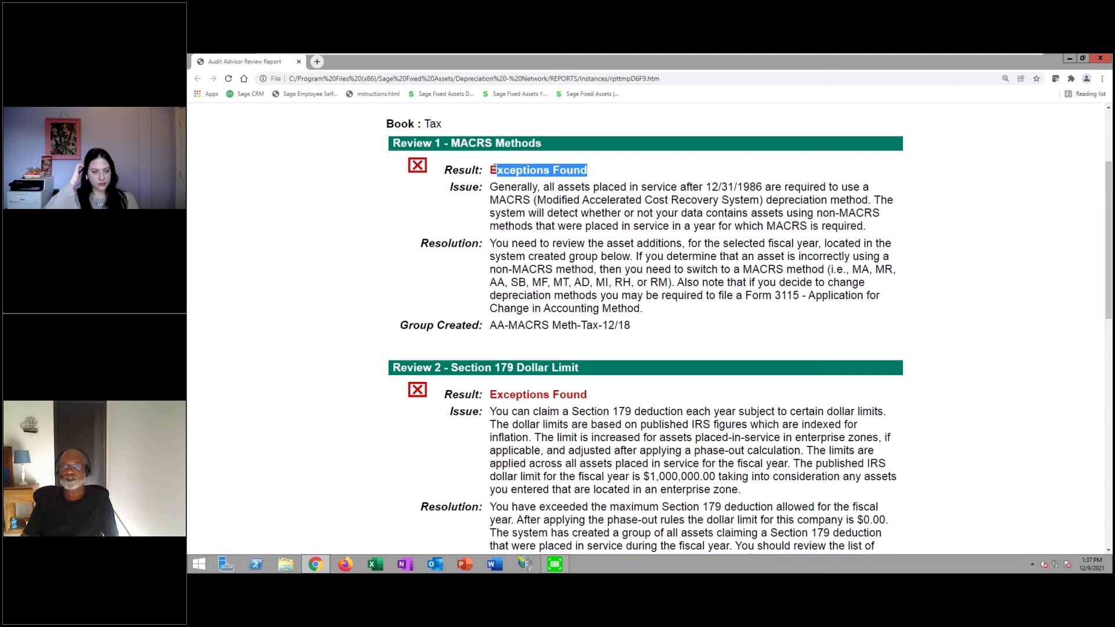
pyautogui.doubleClick(477, 186)
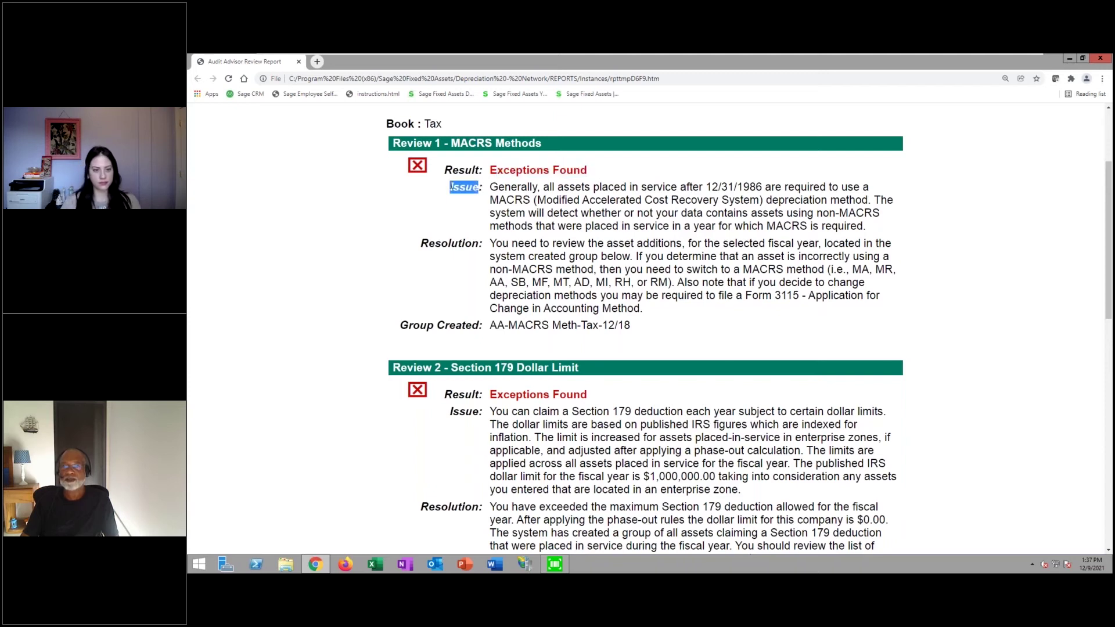
pyautogui.moveTo(479, 243); pyautogui.dragTo(419, 244)
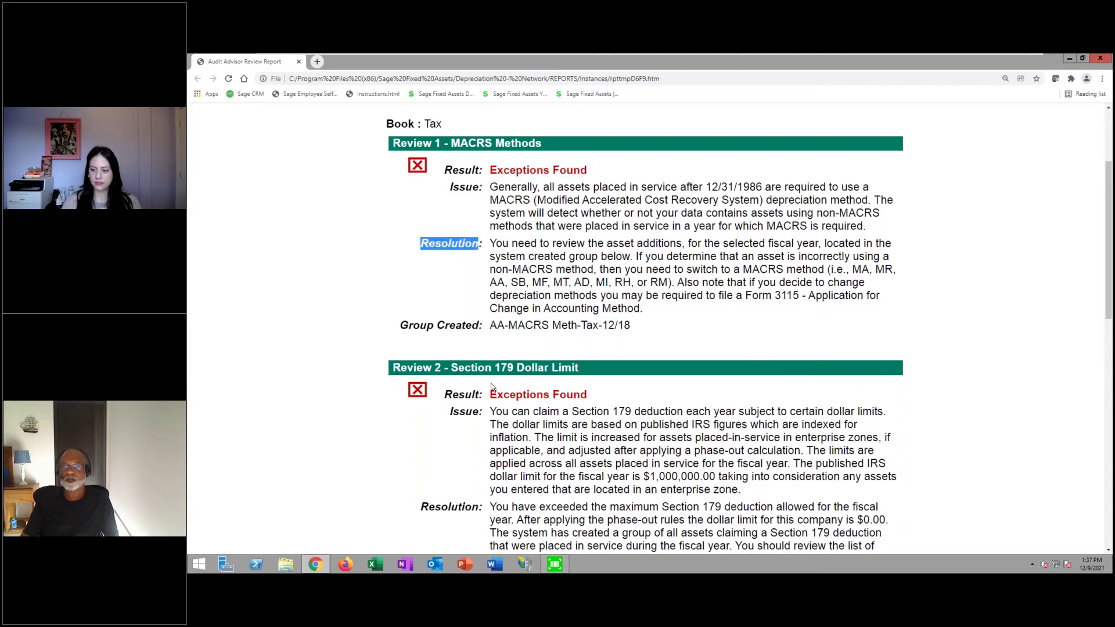
pyautogui.click(491, 322)
pyautogui.moveTo(491, 323); pyautogui.dragTo(630, 326)
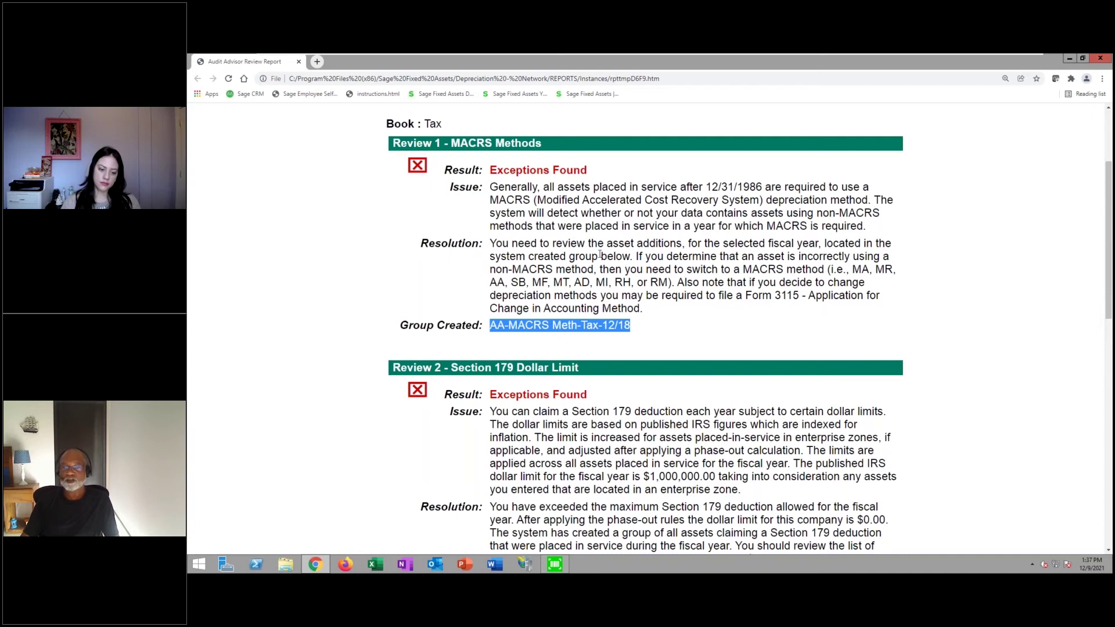
# Check the dollar limit, required reduction and created group in Review 2 - Section 179 Dollar Limit, and leave the report and Audit Advisor.
pyautogui.scroll(-3, 546, 193)
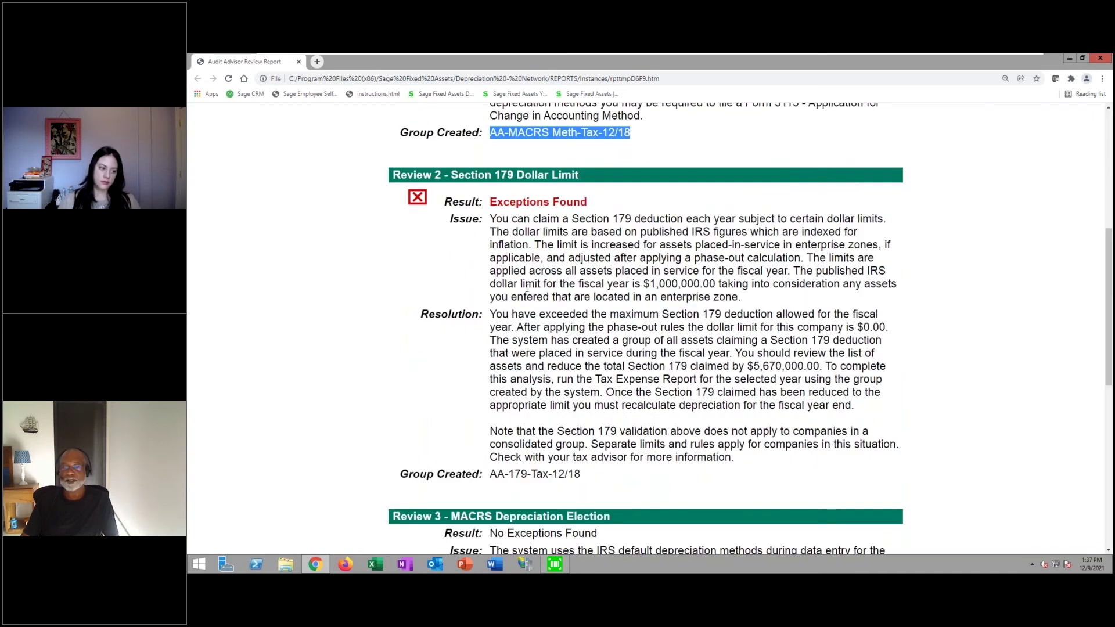
pyautogui.moveTo(520, 284); pyautogui.dragTo(721, 284)
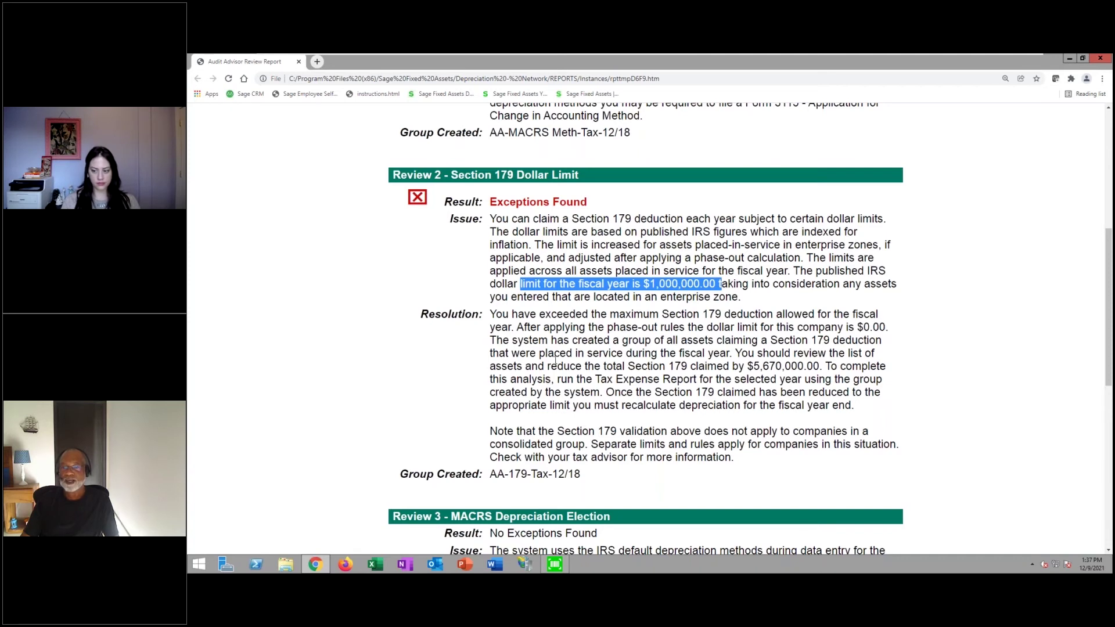
pyautogui.moveTo(550, 365); pyautogui.dragTo(815, 364)
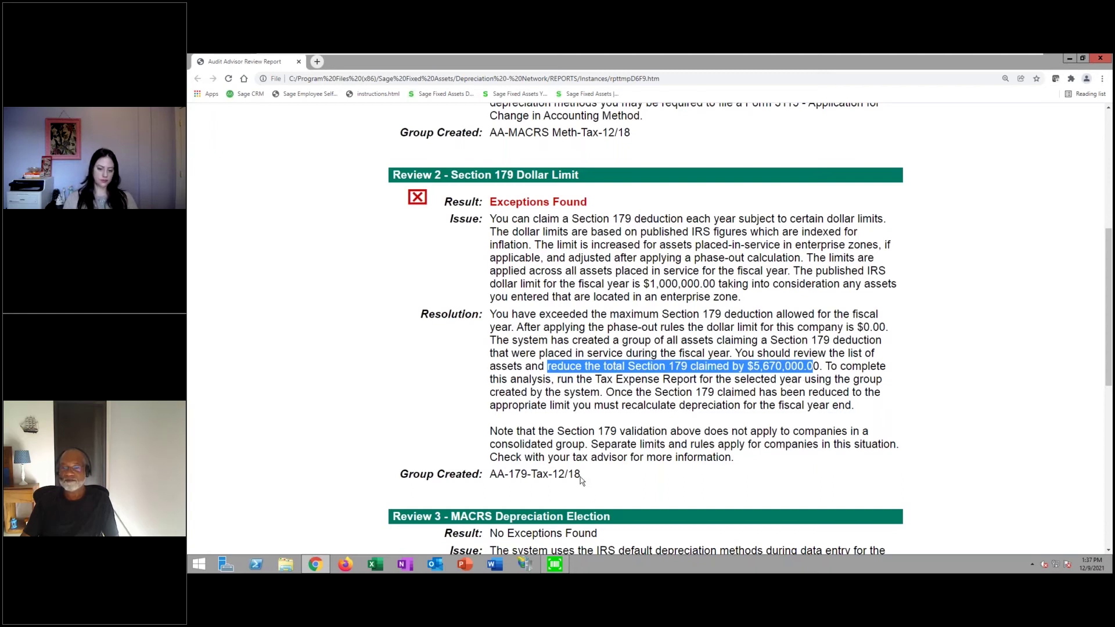
pyautogui.moveTo(580, 476); pyautogui.dragTo(481, 475)
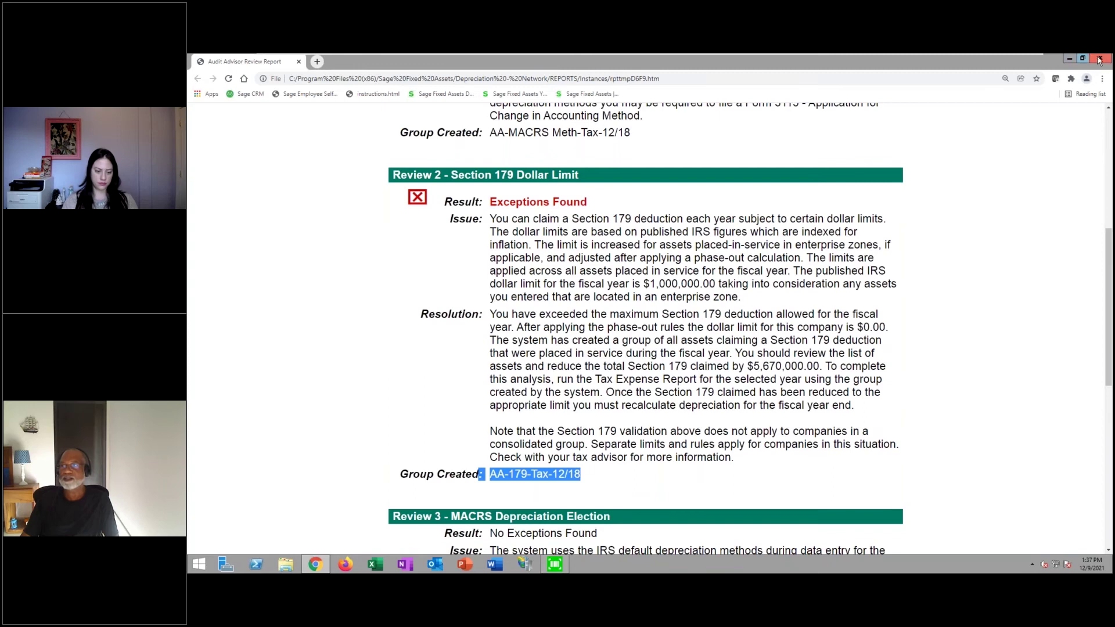
pyautogui.click(1069, 58)
pyautogui.click(738, 390)
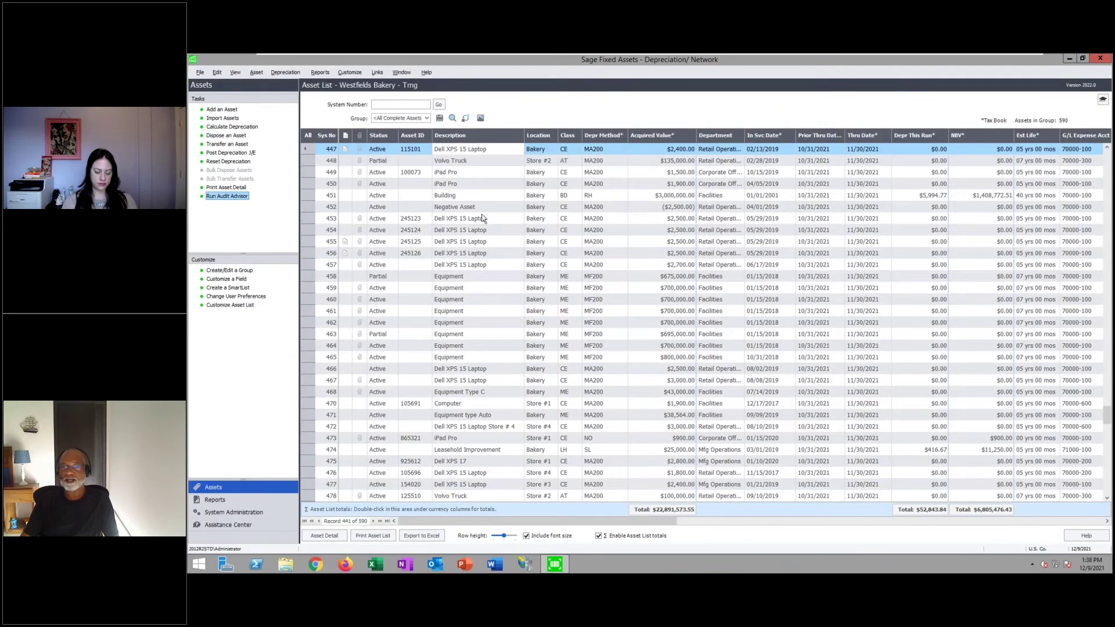
# Filter the asset list to the Audit Advisor group AA-MACRS Meth-Tax-12/18.
pyautogui.click(426, 118)
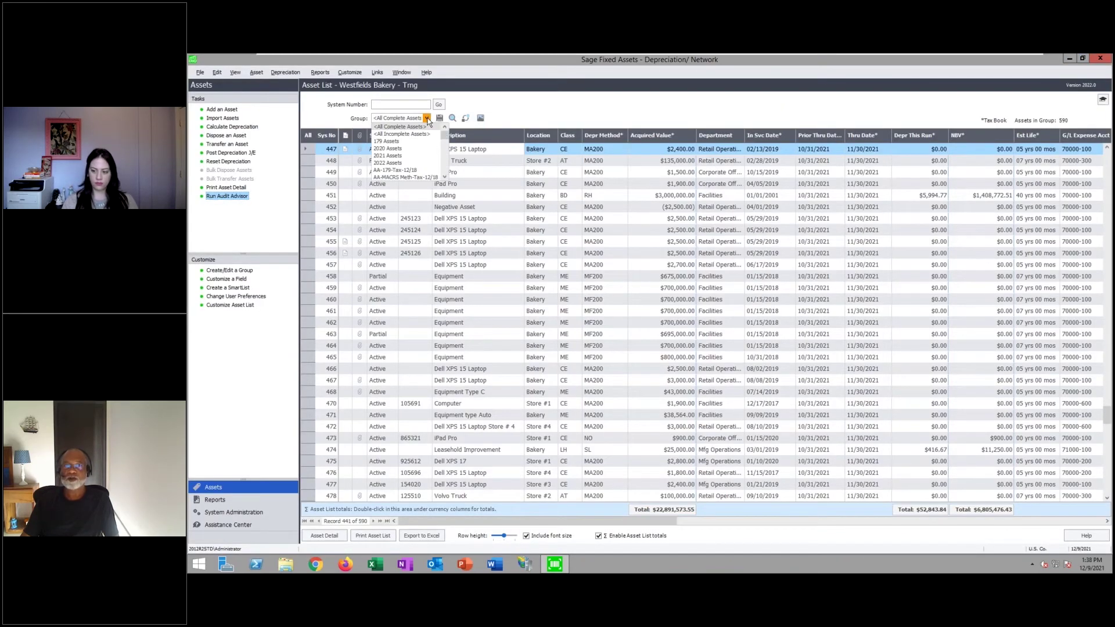
pyautogui.scroll(-1, 402, 163)
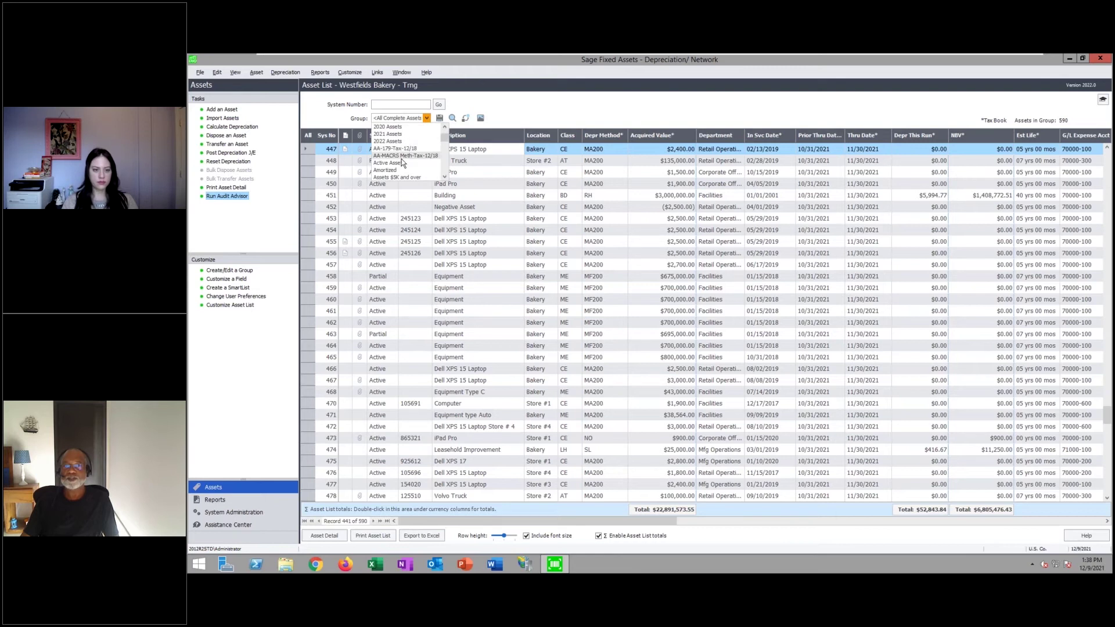
pyautogui.click(407, 157)
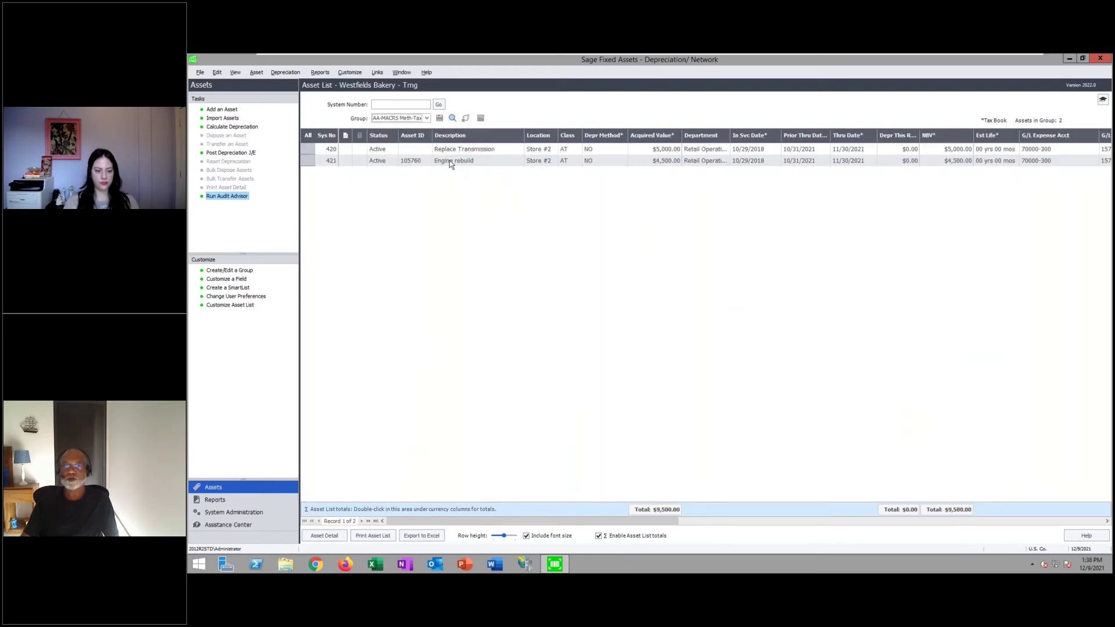
# Filter the asset list to the Audit Advisor group AA-179-Tax-12/18 and open asset 458, Equipment.
pyautogui.click(426, 117)
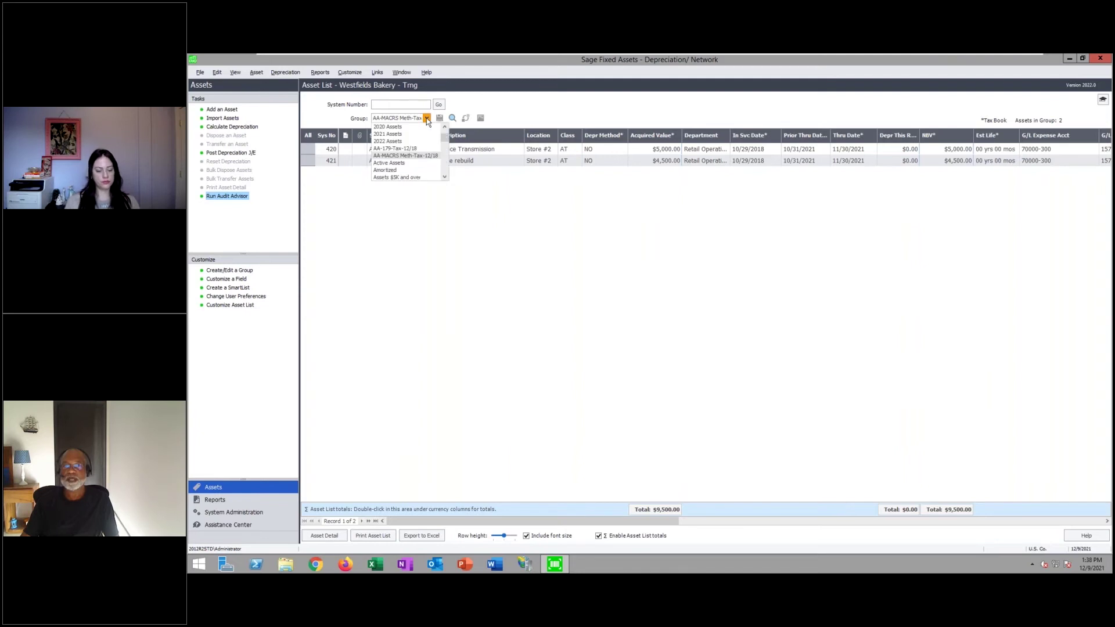
pyautogui.click(411, 149)
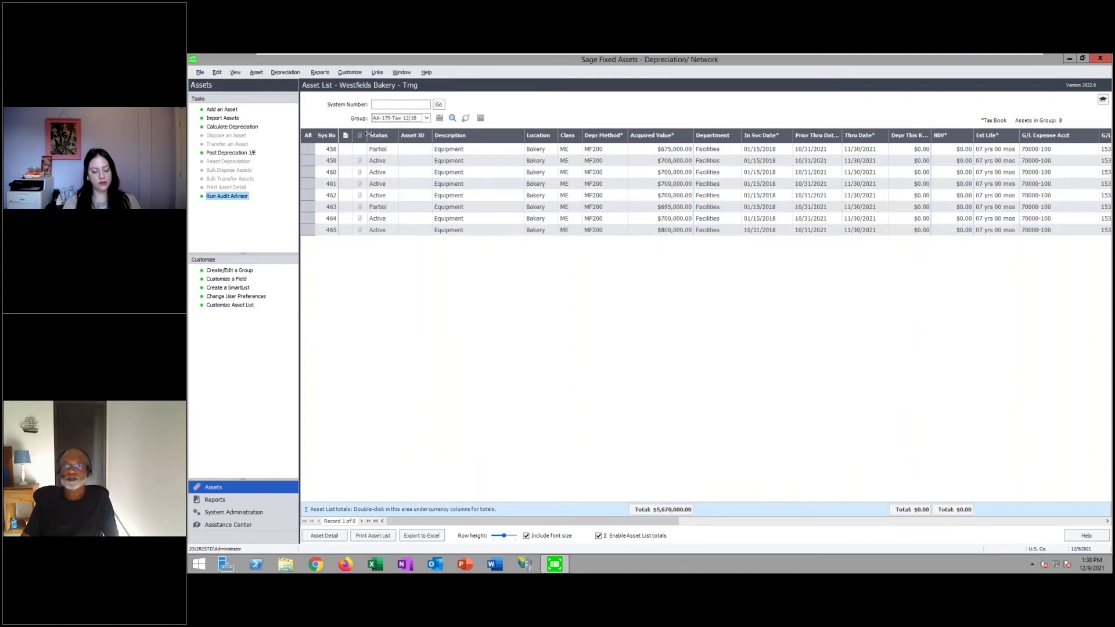
pyautogui.click(477, 150)
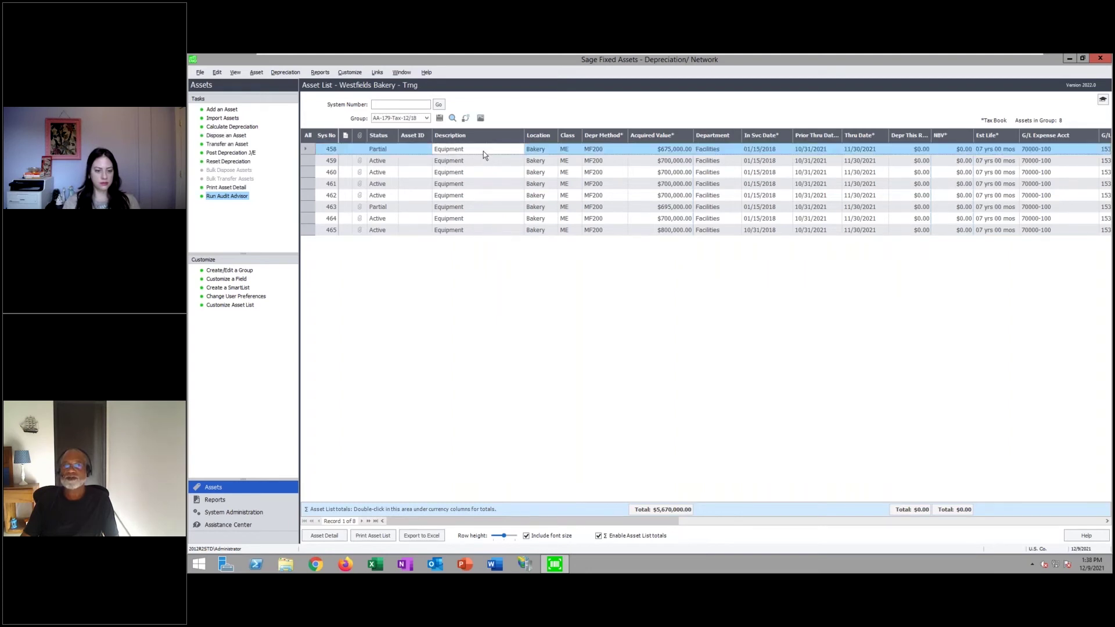
pyautogui.doubleClick(483, 151)
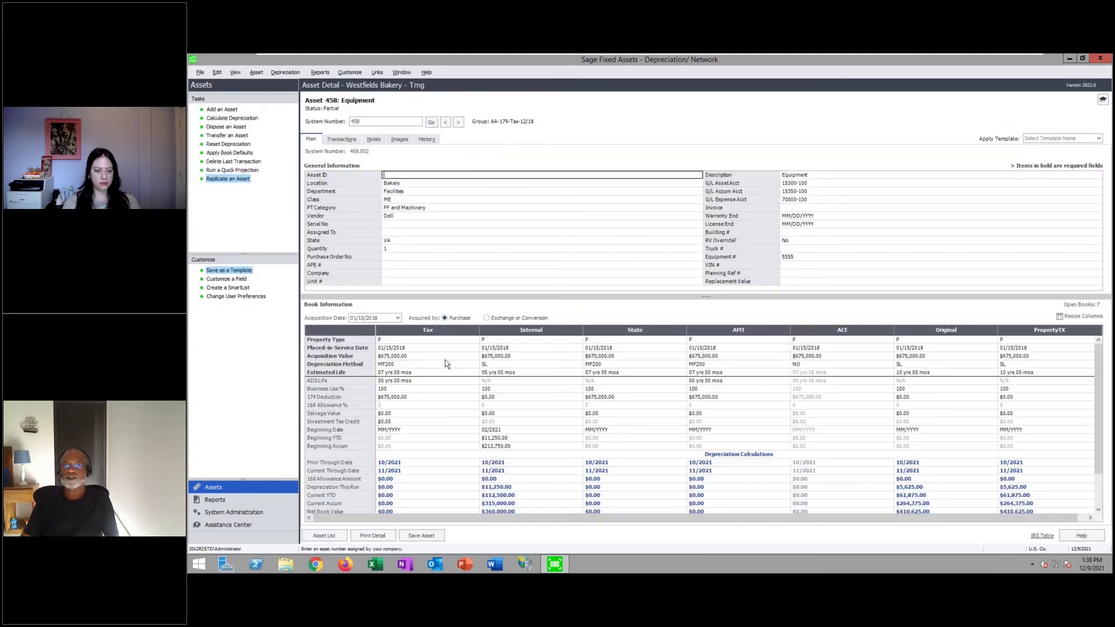
# Examine the Section 179/Bonus details behind the Tax book's 179 Deduction for asset 458, and leave them unchanged.
pyautogui.click(415, 357)
pyautogui.click(406, 398)
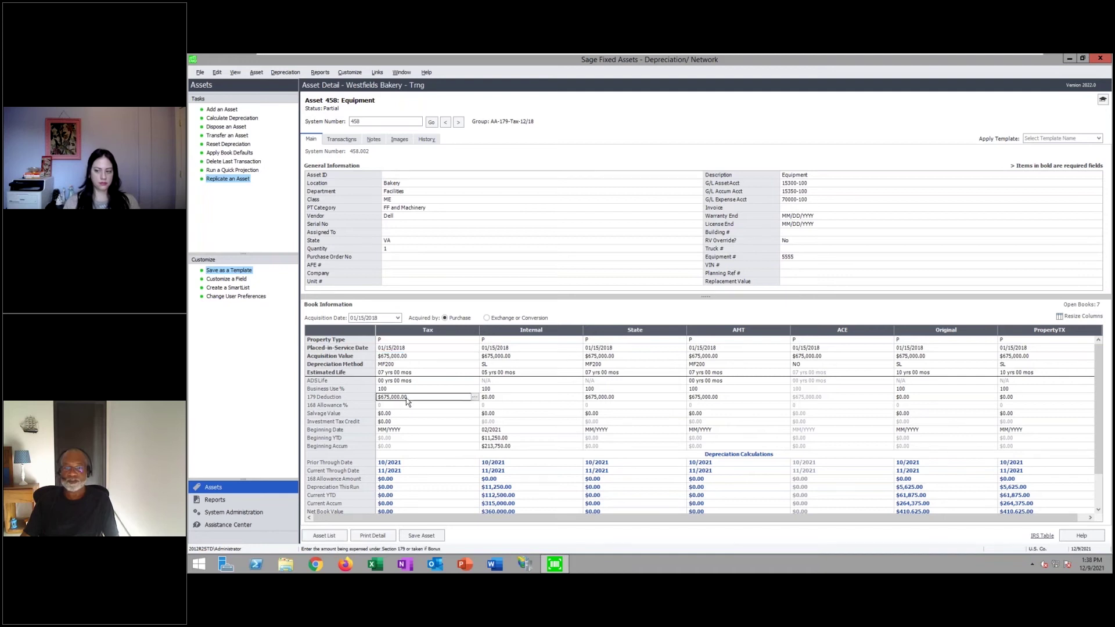
pyautogui.click(475, 397)
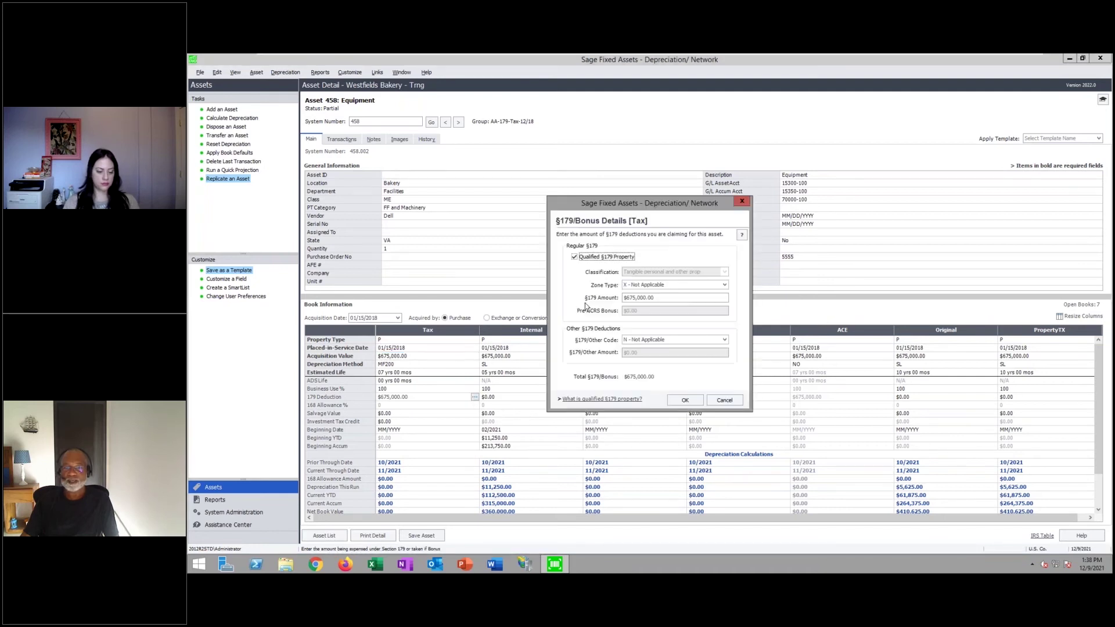
pyautogui.click(724, 400)
# Check the 179 Deduction of the next two assets in the group, 459 and 460, and return to the asset list.
pyautogui.click(459, 123)
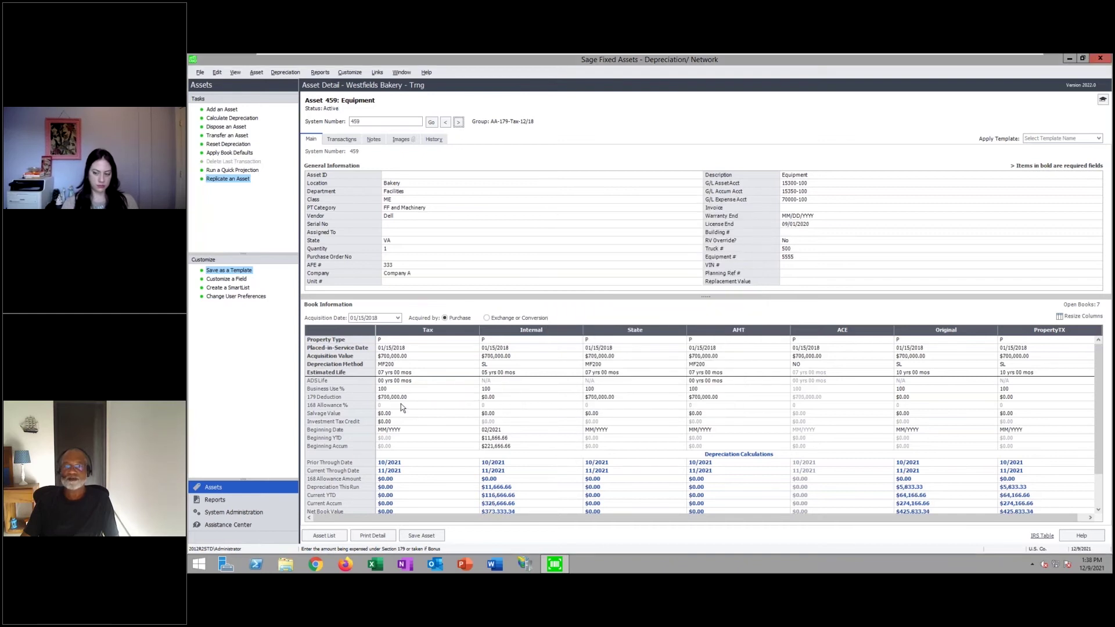
pyautogui.click(458, 123)
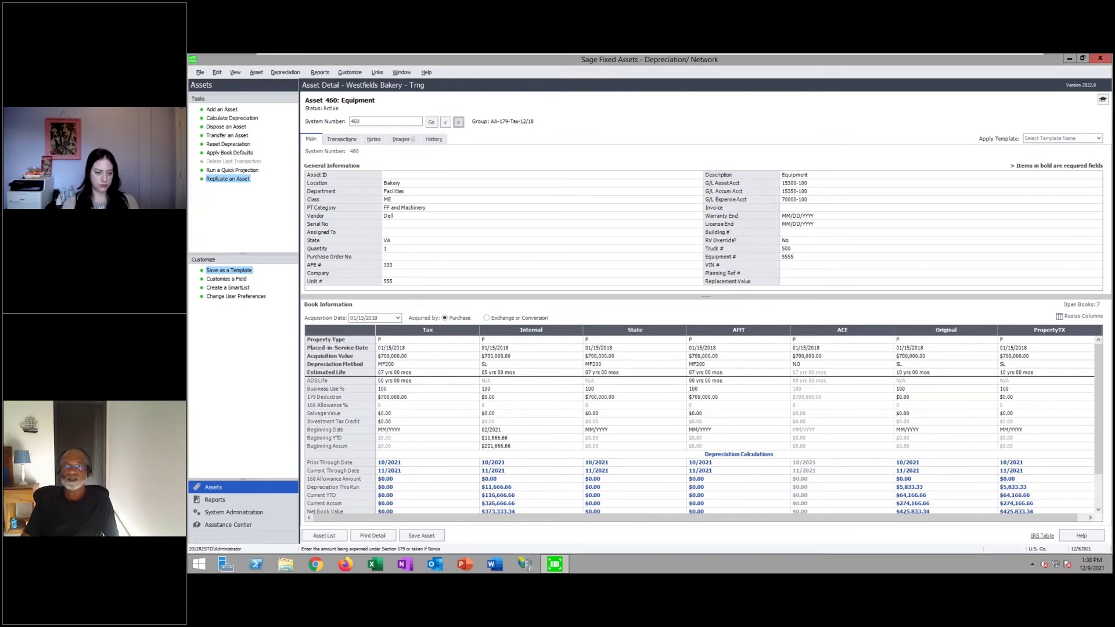
pyautogui.click(333, 537)
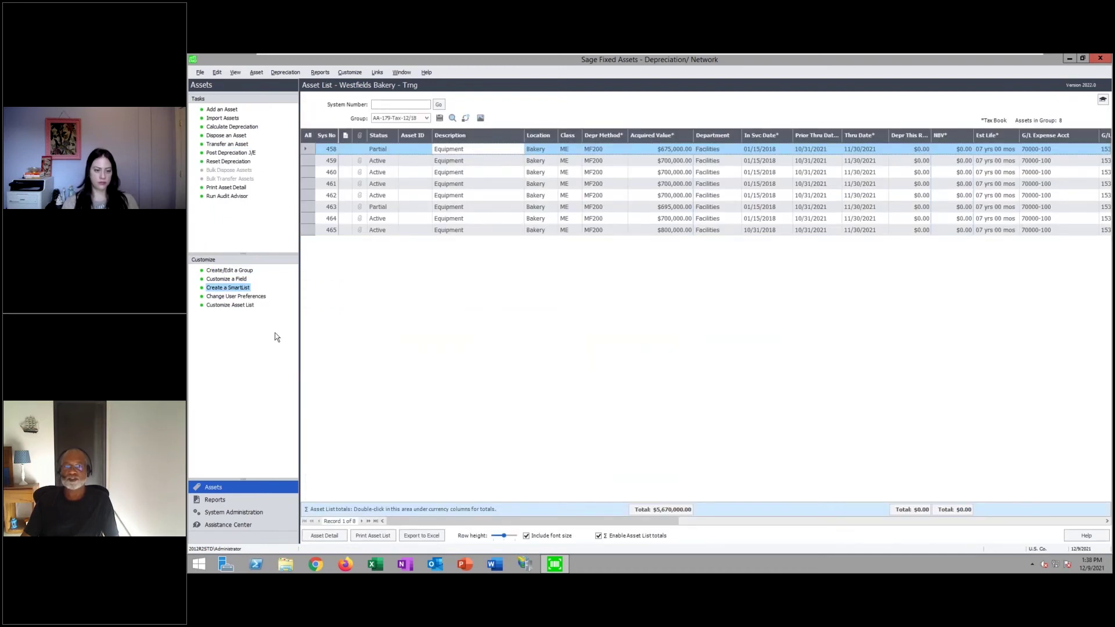
# Delete the groups AA-179-Tax-12/18 and AA-MACRS Meth-Tax-12/18 in the Group Manager and close it.
pyautogui.click(245, 270)
pyautogui.click(602, 333)
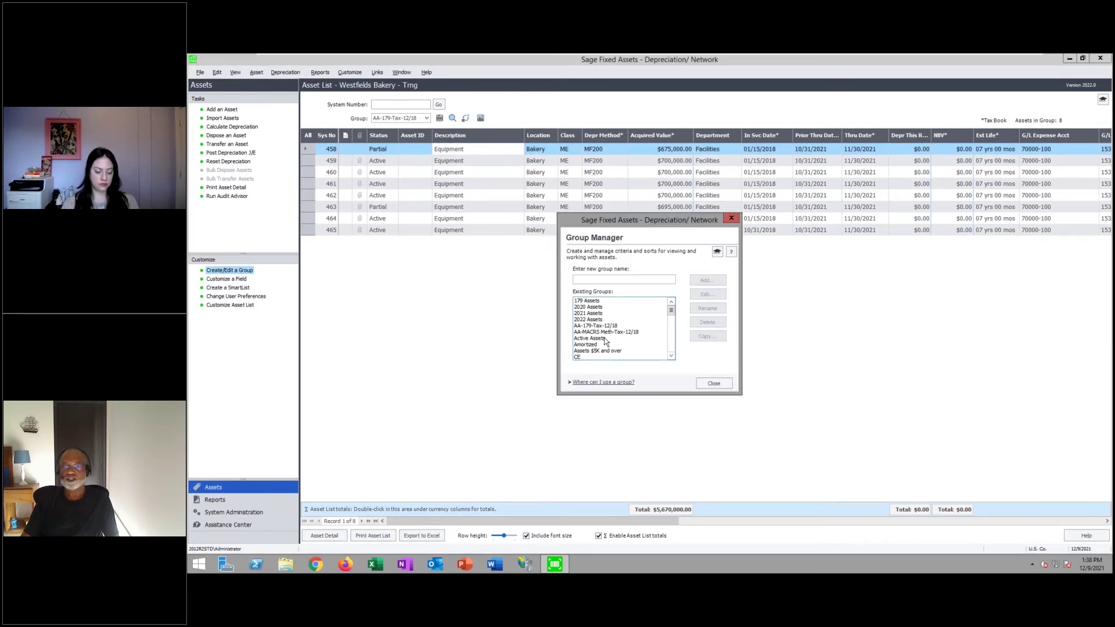
pyautogui.click(609, 327)
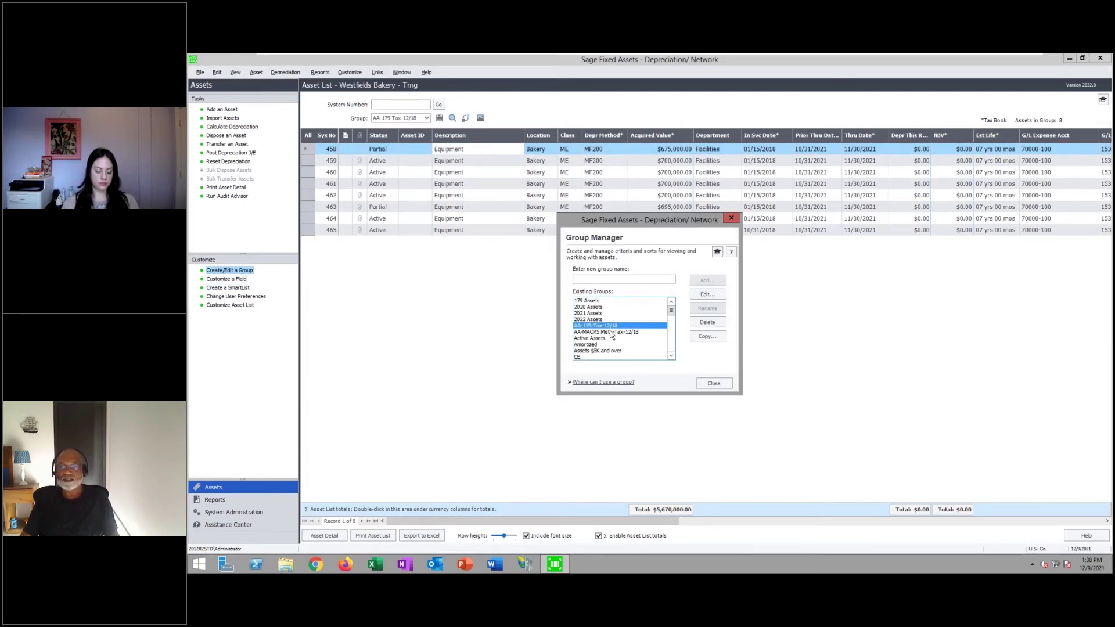
pyautogui.keyDown('shift'); pyautogui.click(610, 332); pyautogui.keyUp('shift')
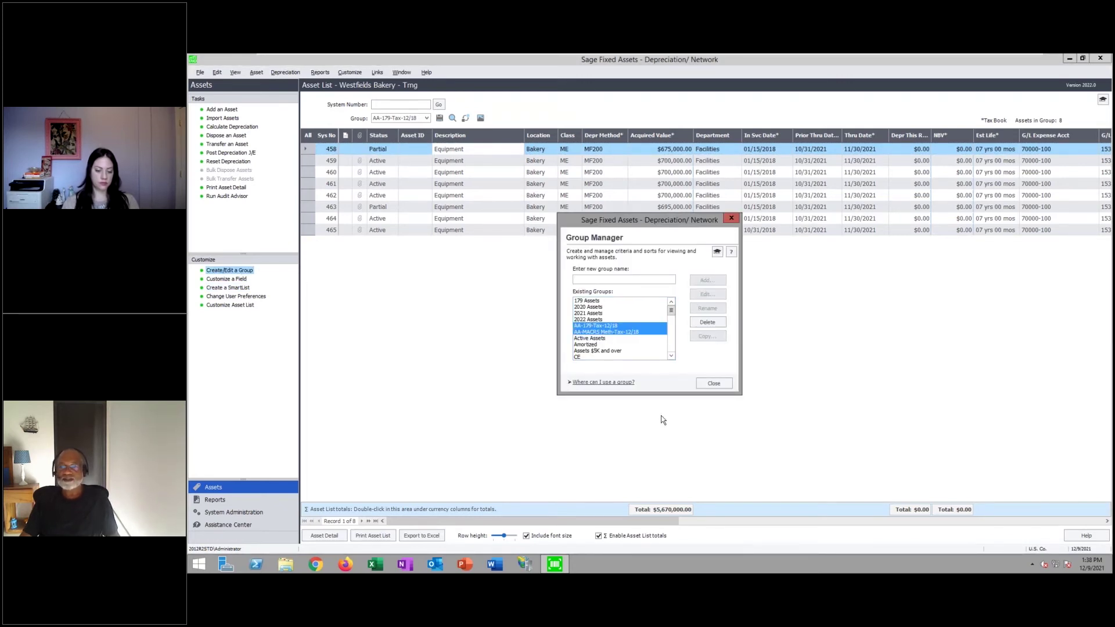
pyautogui.click(713, 322)
pyautogui.click(717, 342)
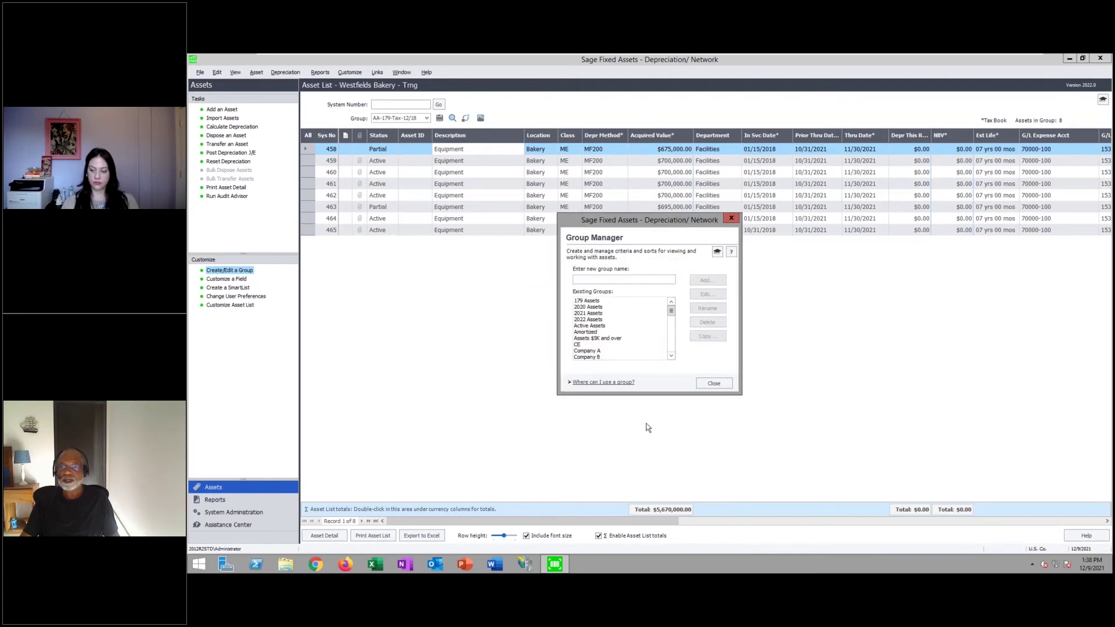
pyautogui.click(713, 383)
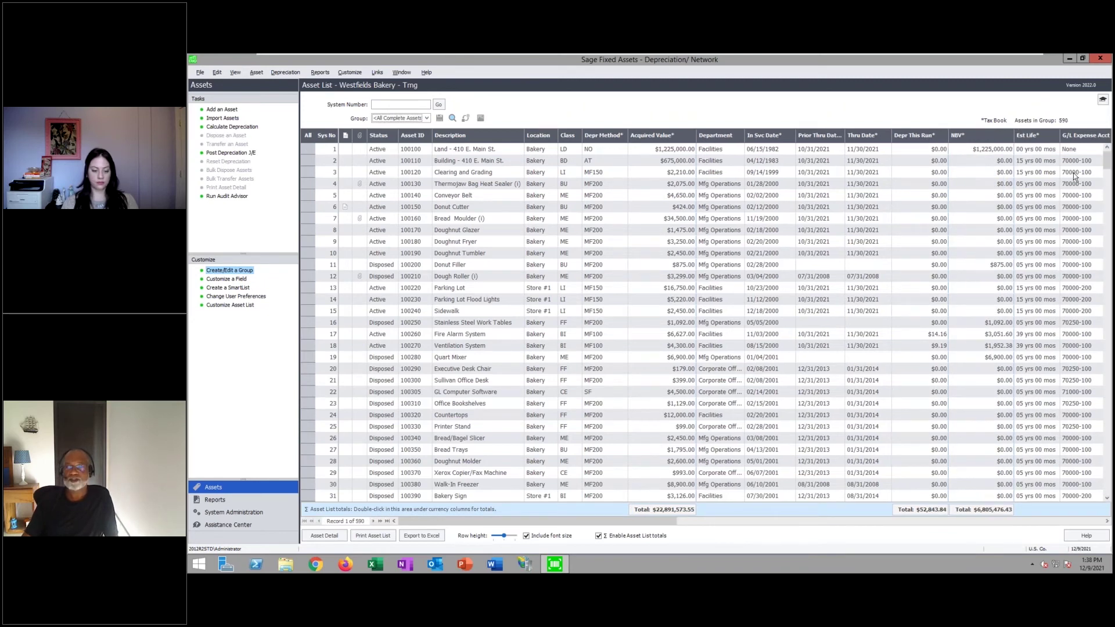
# Open asset 415, Dell XPS 15 Laptop, and view its linked invoice PDF and Dell XPS 15 image.
pyautogui.moveTo(1106, 159); pyautogui.dragTo(1106, 392)
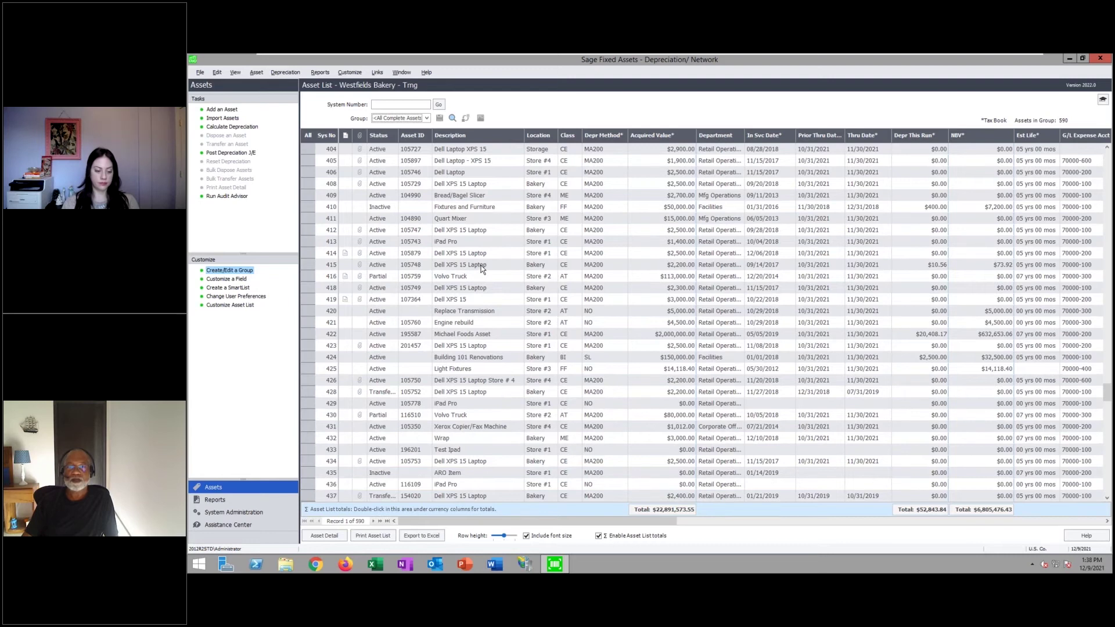
pyautogui.doubleClick(482, 269)
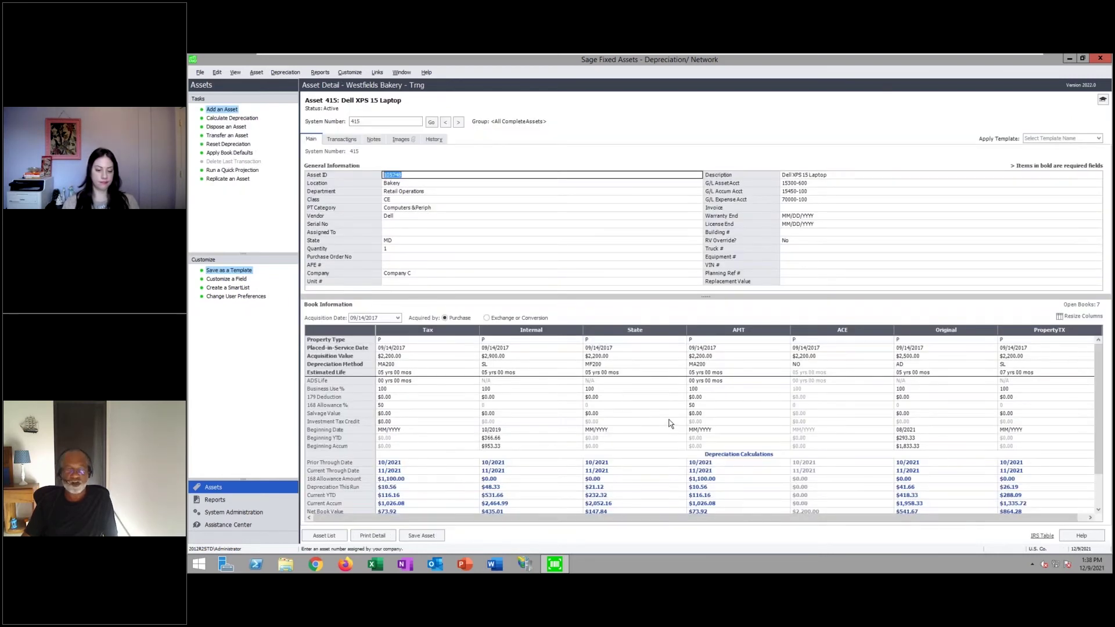
pyautogui.click(400, 140)
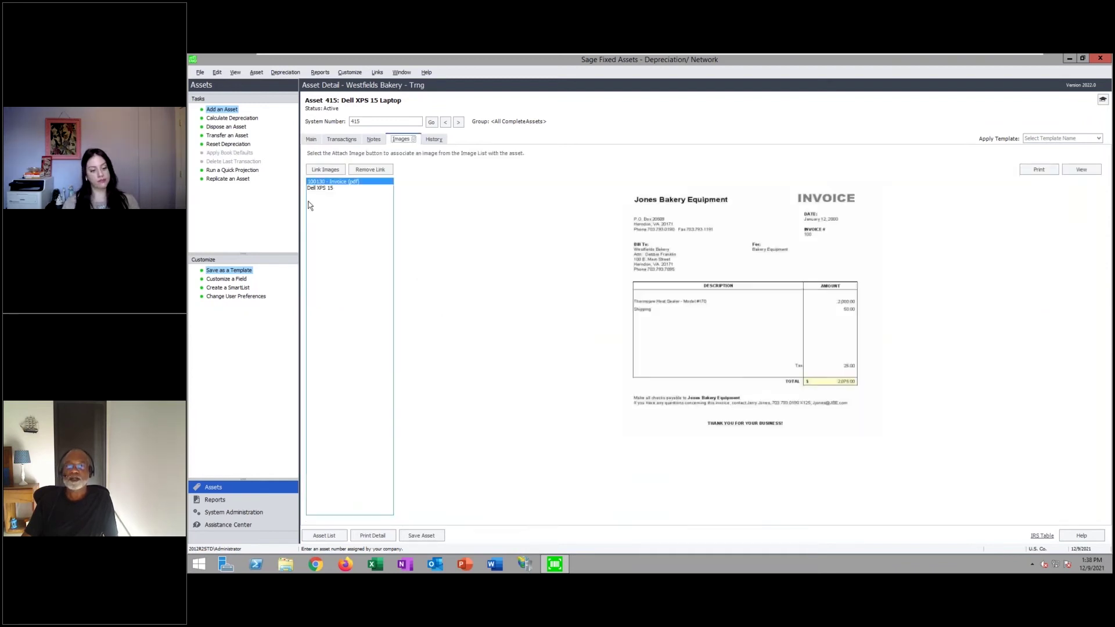
pyautogui.click(324, 188)
# Check which image and PDF file types the Image Manager accepts for linking to the asset, and close it without adding a file.
pyautogui.click(325, 169)
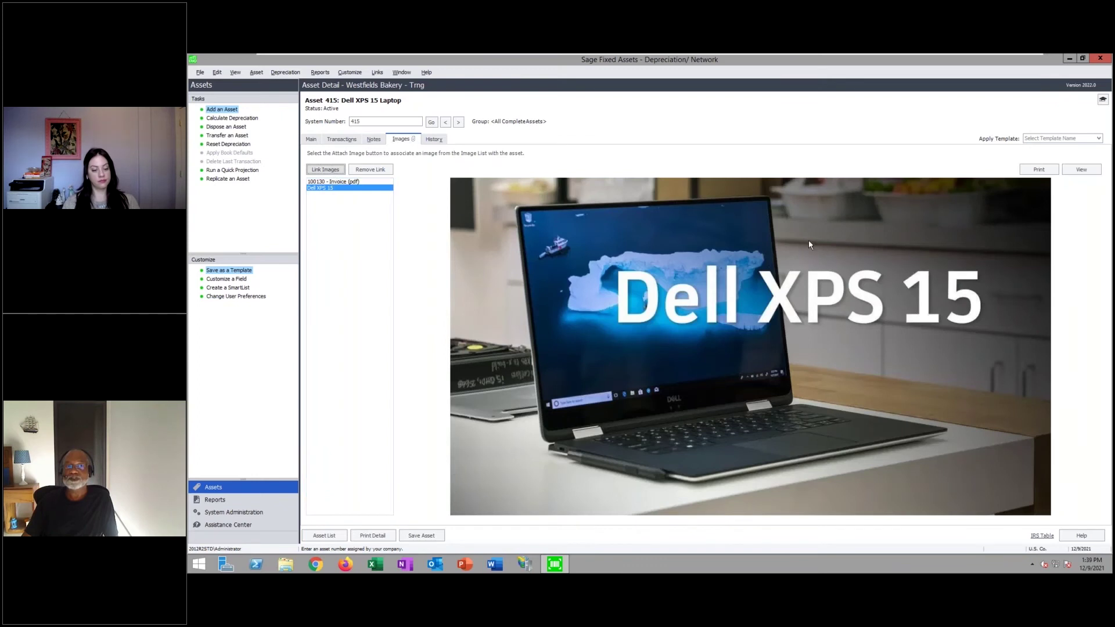
pyautogui.click(778, 238)
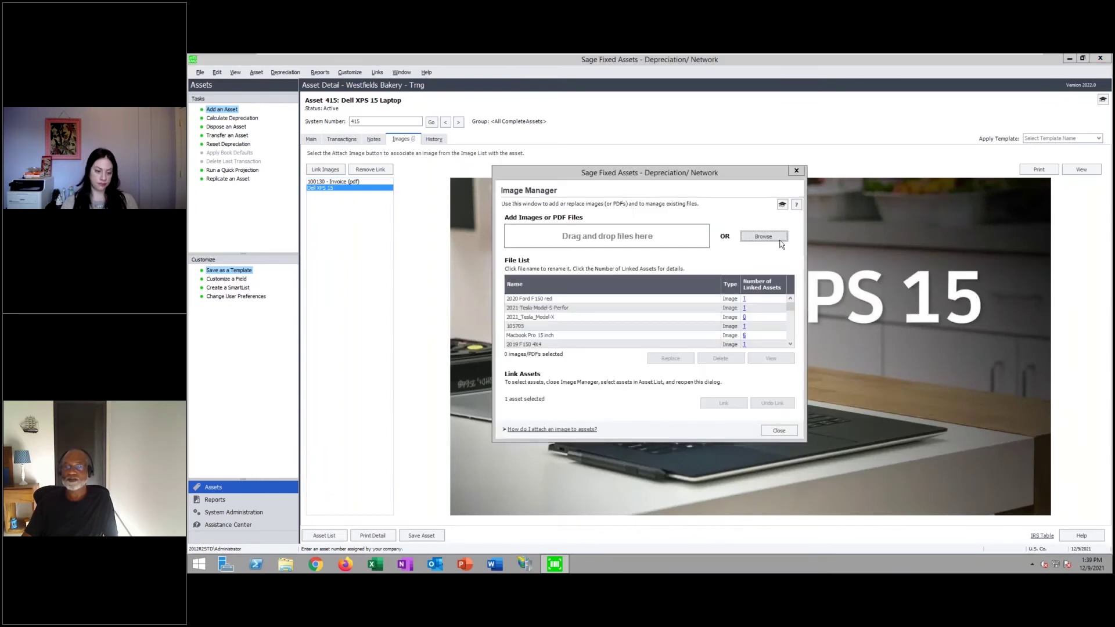
pyautogui.click(805, 409)
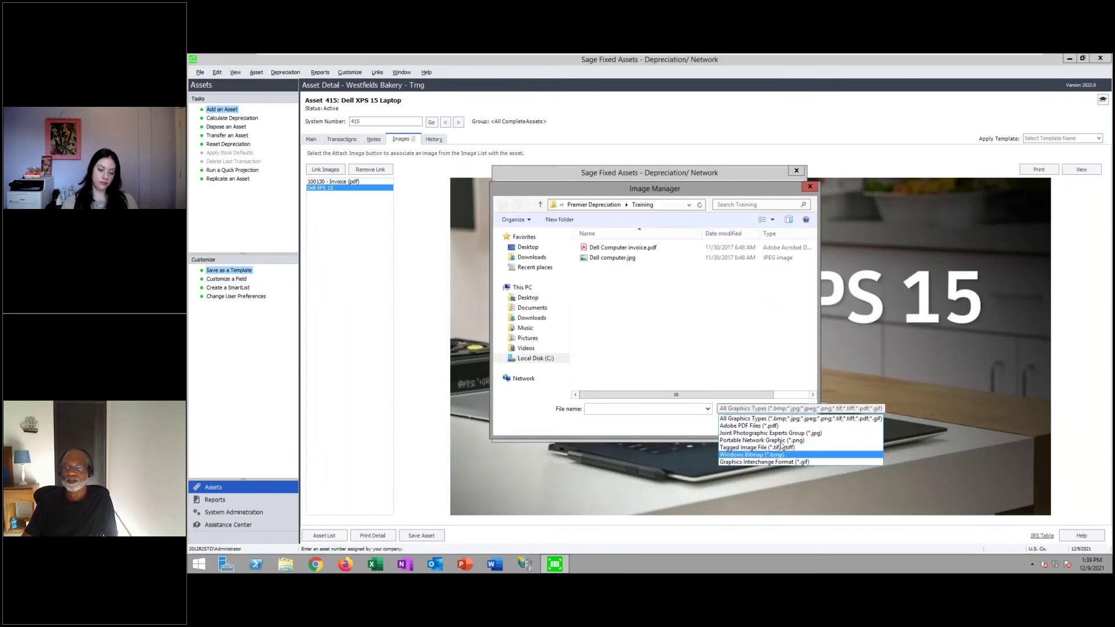
pyautogui.click(736, 184)
pyautogui.click(788, 425)
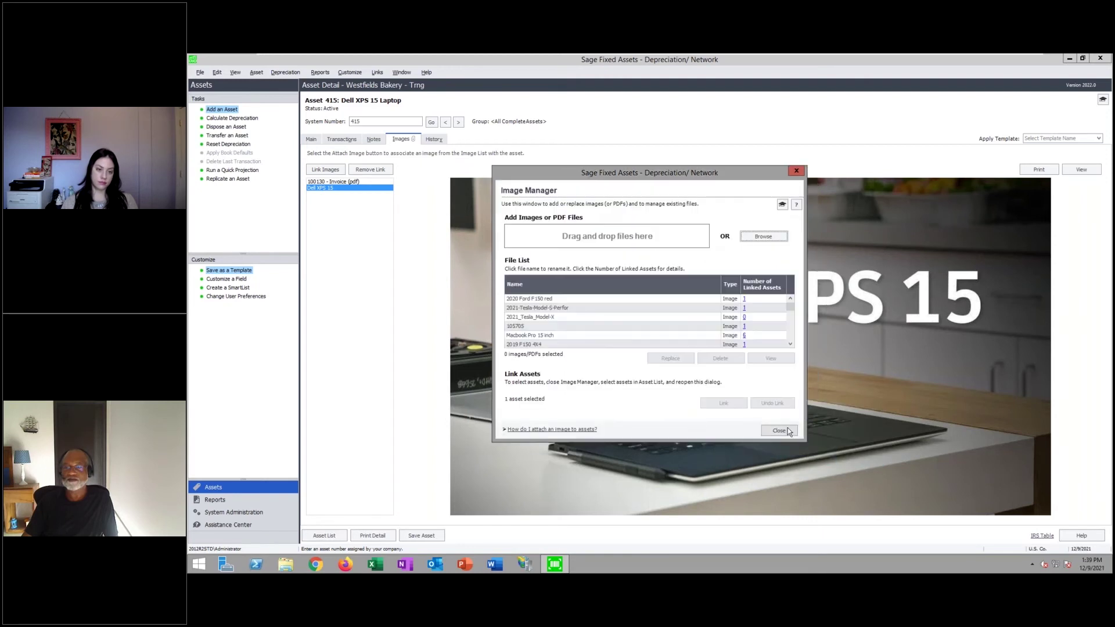
pyautogui.click(779, 431)
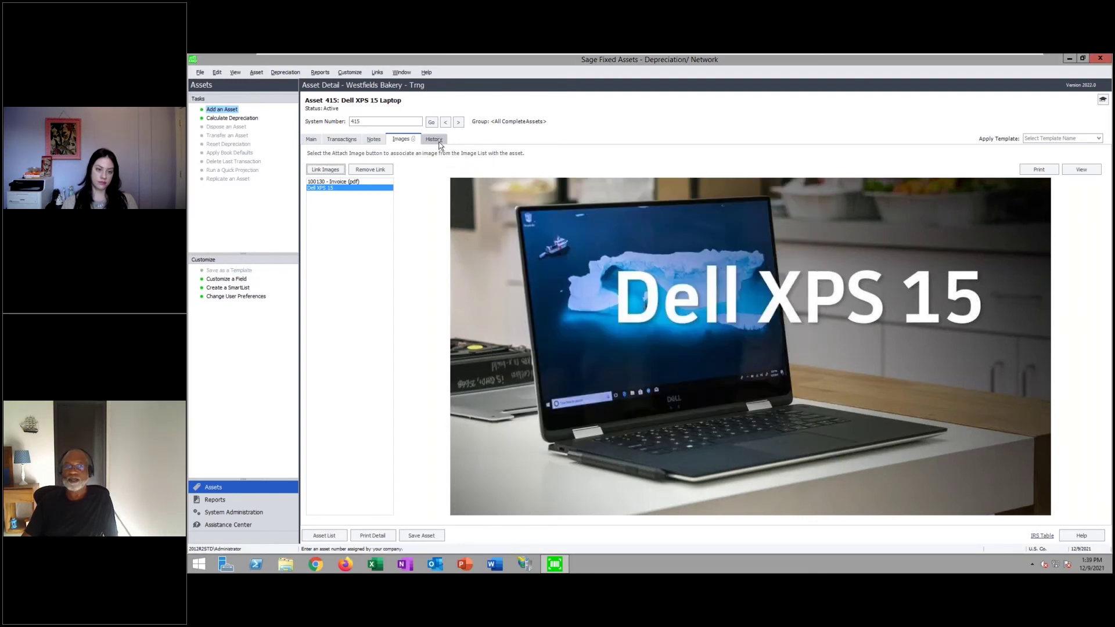
# Review the asset's history of events down to the latest entries and return to its main details.
pyautogui.click(433, 139)
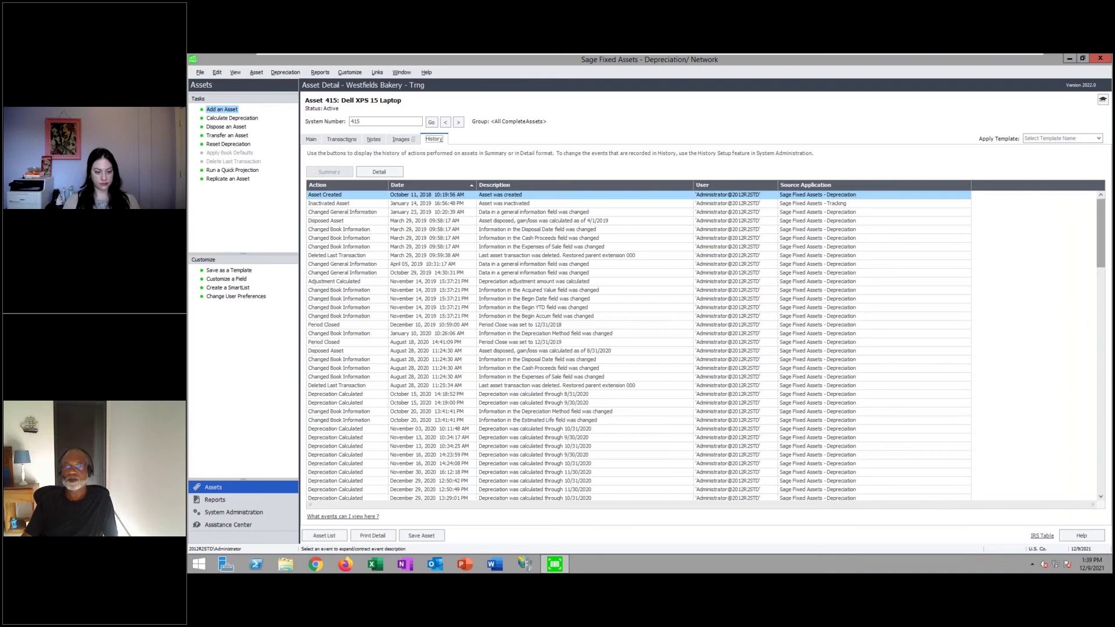
pyautogui.moveTo(1099, 243); pyautogui.dragTo(624, 475)
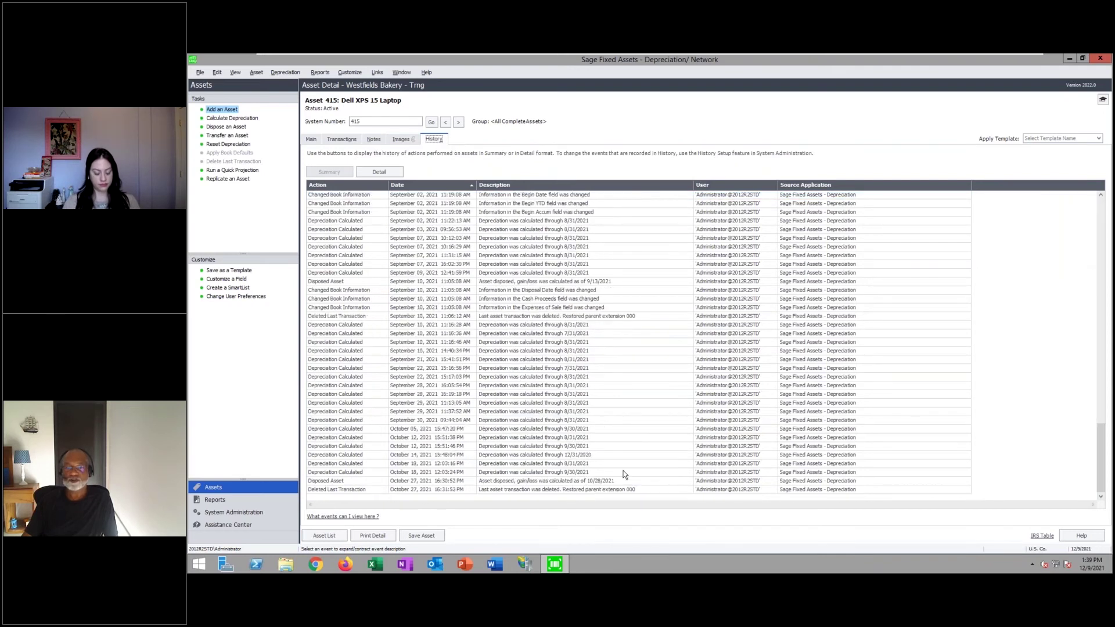
pyautogui.click(308, 137)
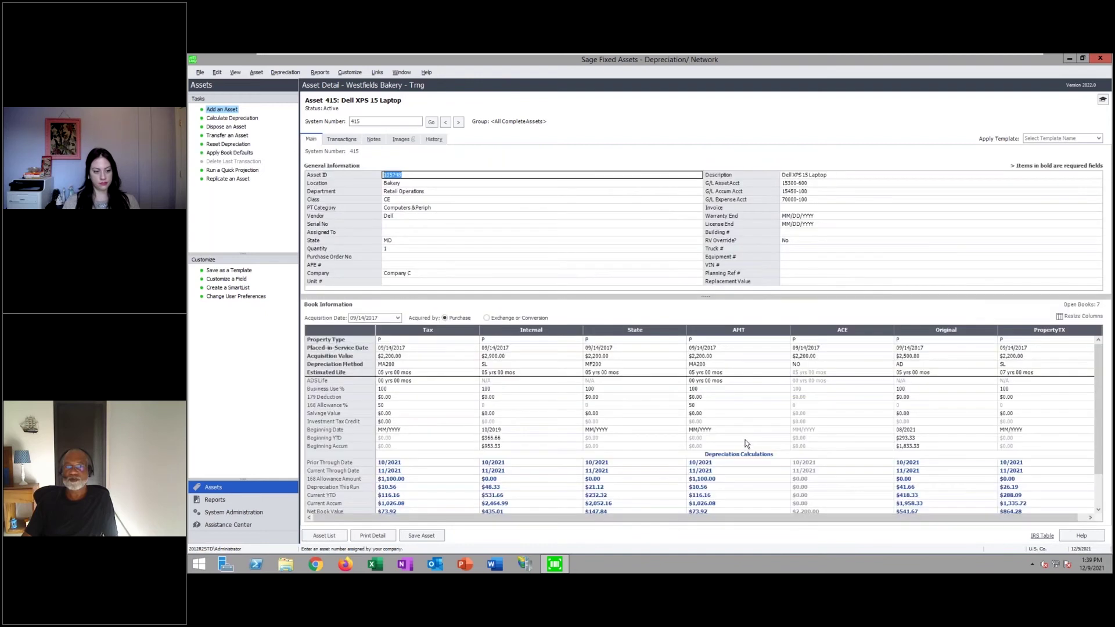
# Start a disposal of asset 416, Volvo Truck, dated 12/10/2021 with Sale as the disposal method.
pyautogui.click(459, 122)
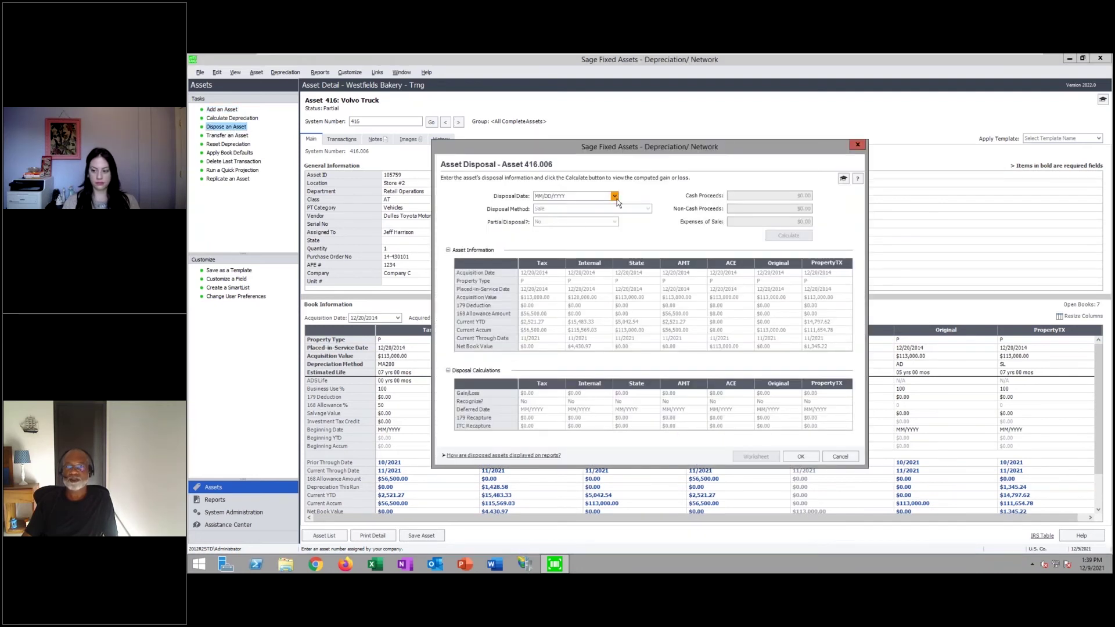
pyautogui.click(614, 196)
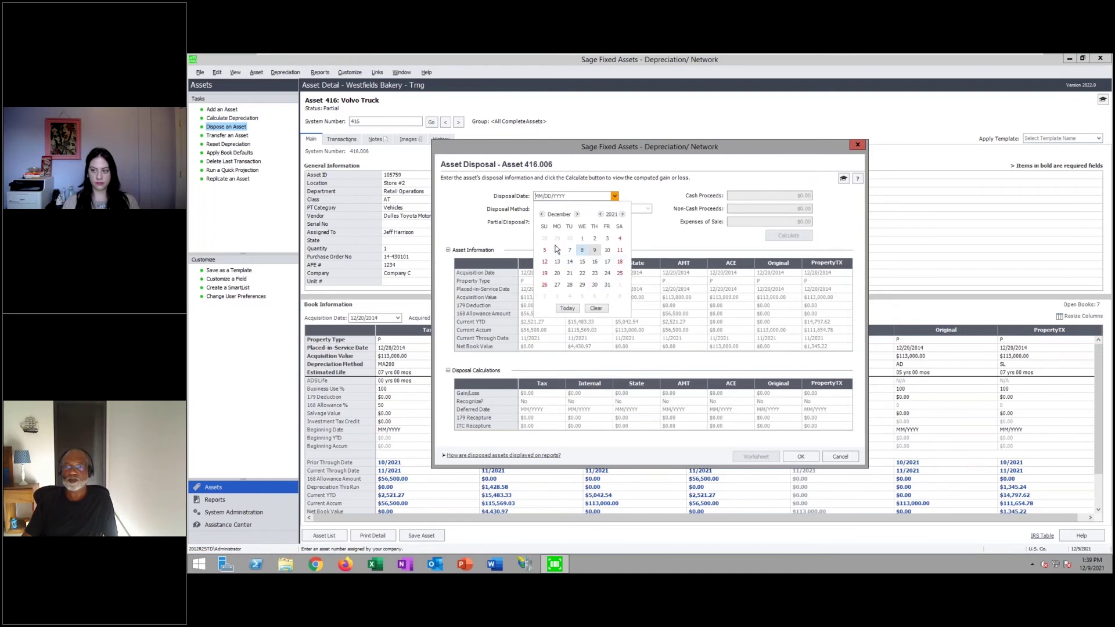
pyautogui.click(607, 250)
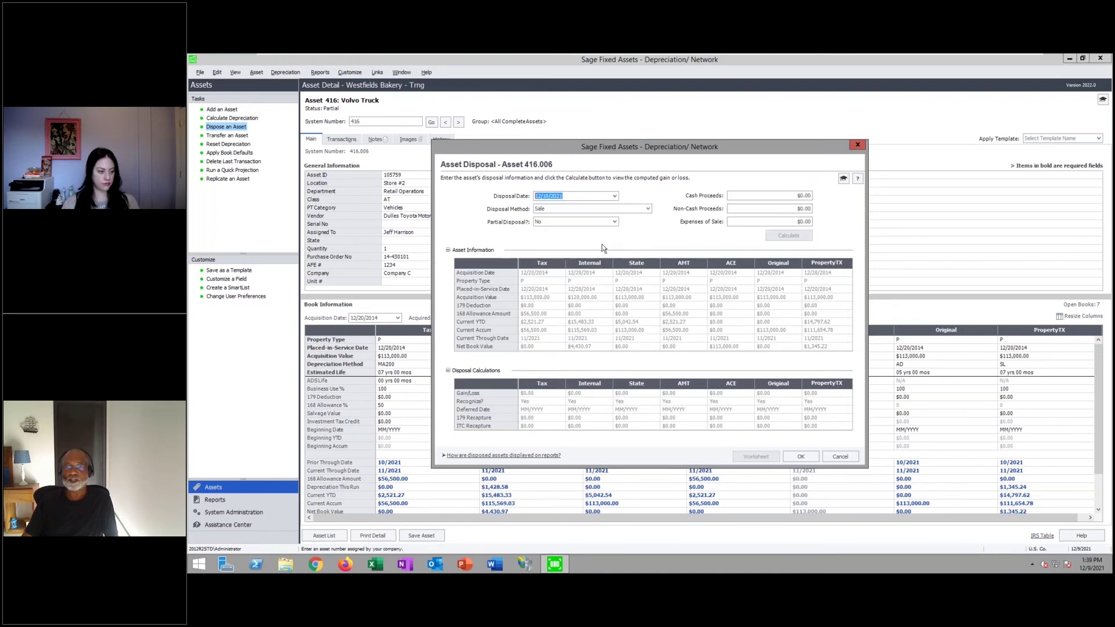
pyautogui.click(648, 209)
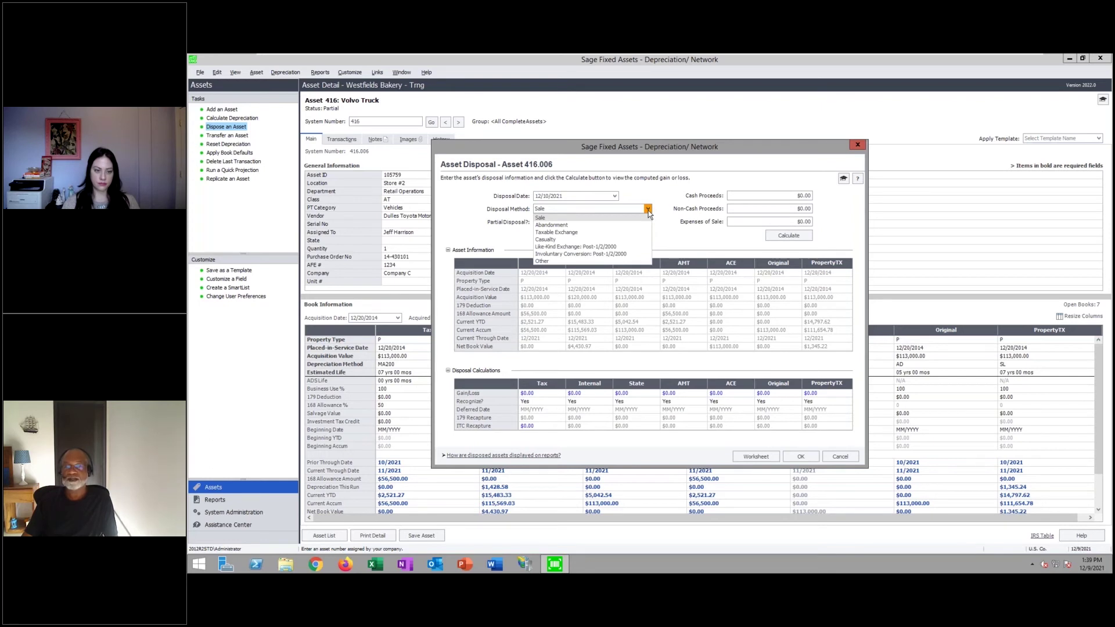
pyautogui.click(648, 210)
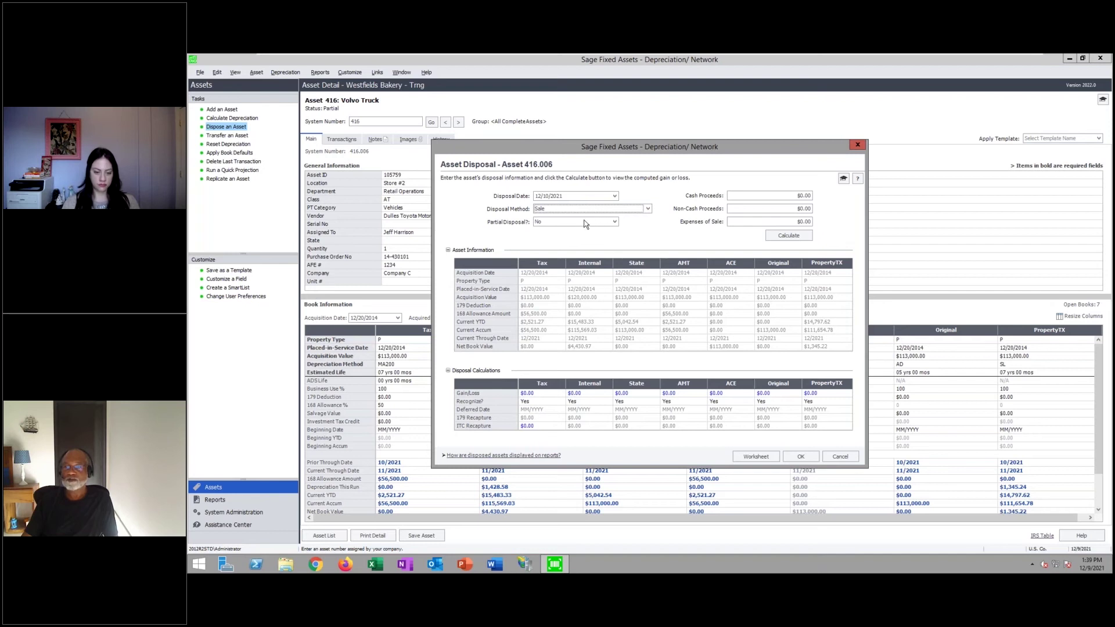
# Enter cash proceeds of $4,000 and expenses of sale of $350, and calculate the disposal's gain or loss.
pyautogui.click(786, 195)
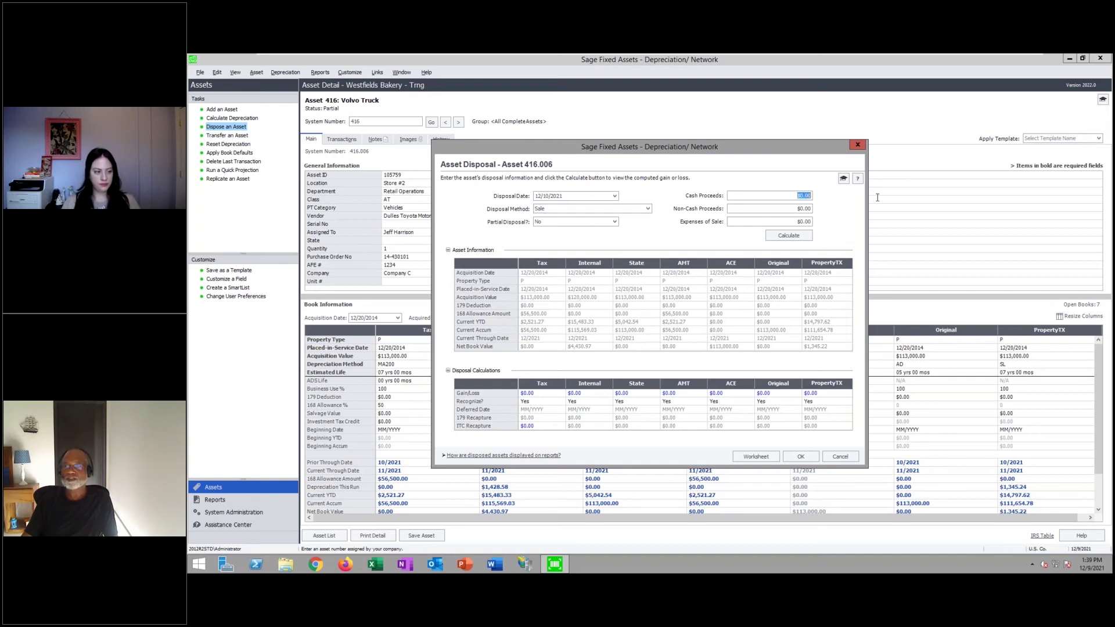
pyautogui.write('4000')
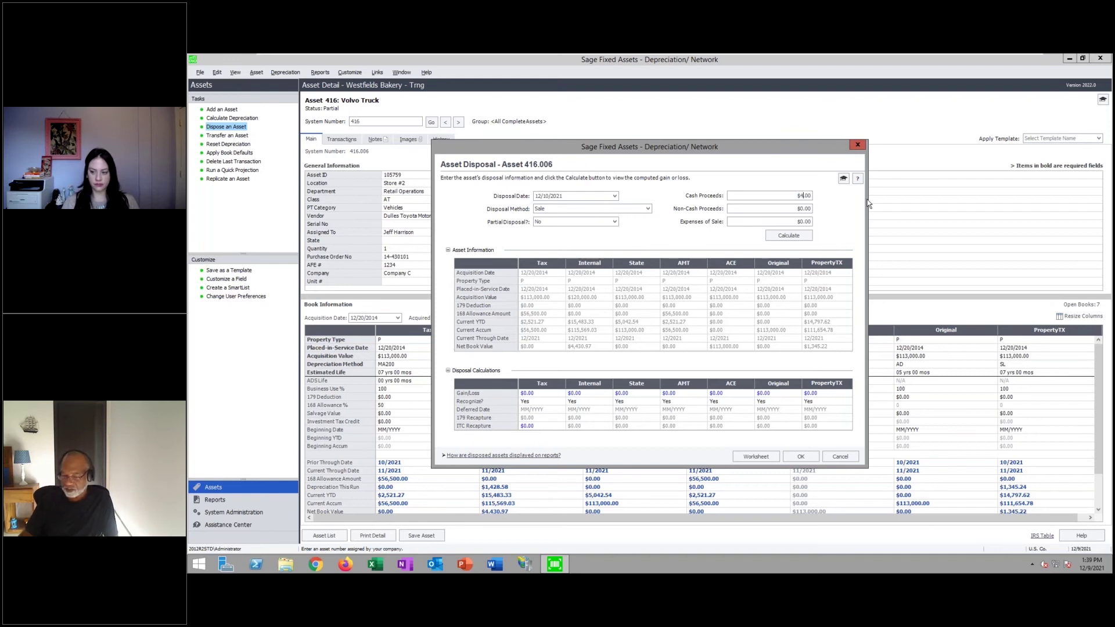
pyautogui.click(795, 221)
pyautogui.write('350')
pyautogui.click(793, 237)
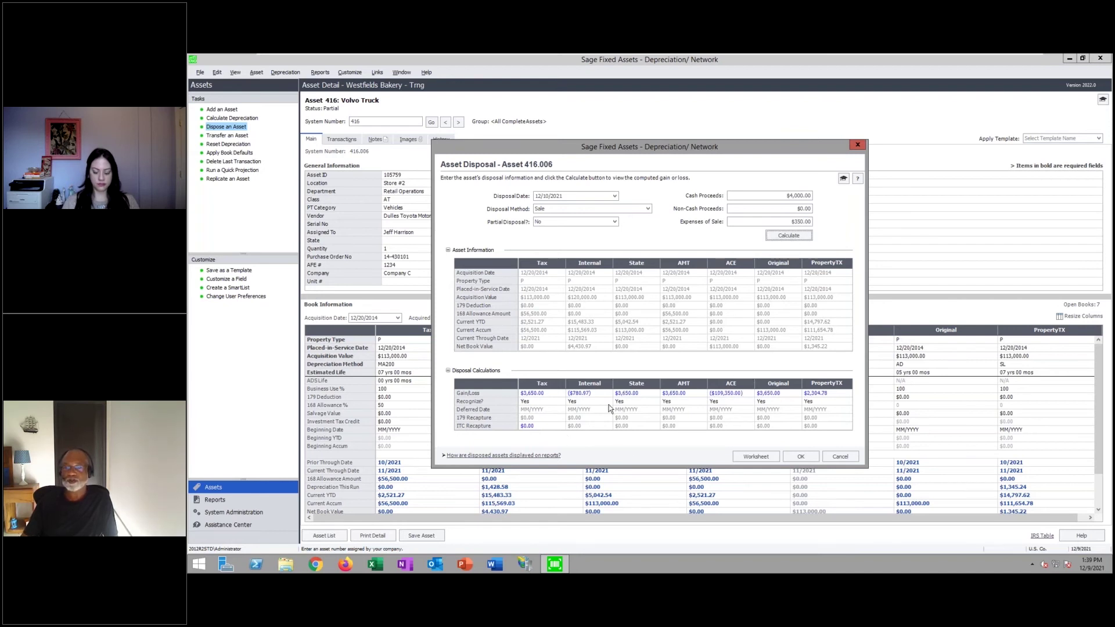
# Move the Asset Disposal window aside from the asset's book information and inspect the Tax book's Recognize? setting.
pyautogui.moveTo(716, 151); pyautogui.dragTo(892, 109)
pyautogui.click(735, 360)
pyautogui.click(737, 359)
pyautogui.click(737, 360)
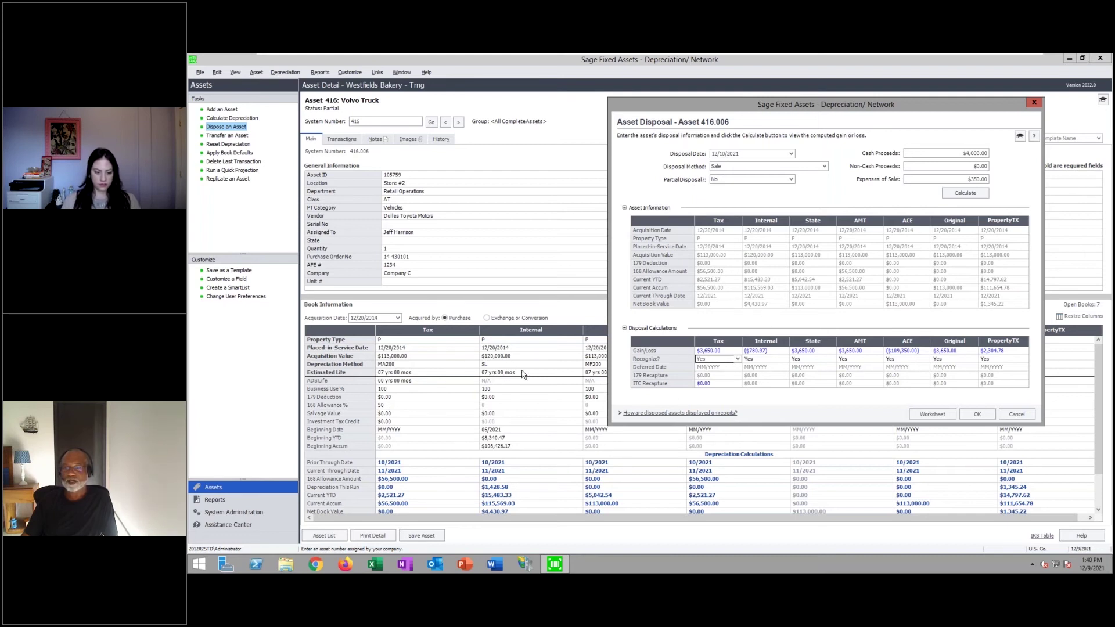
pyautogui.moveTo(834, 110); pyautogui.dragTo(892, 114)
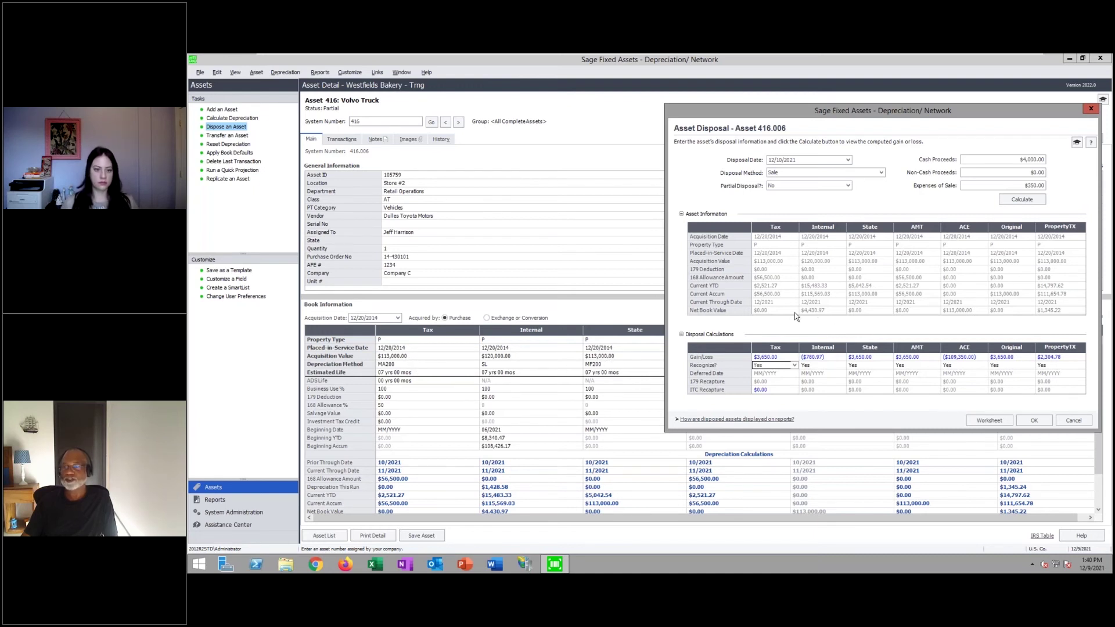
# Complete the disposal of asset 416 and go to its transaction details.
pyautogui.click(1034, 419)
pyautogui.click(718, 339)
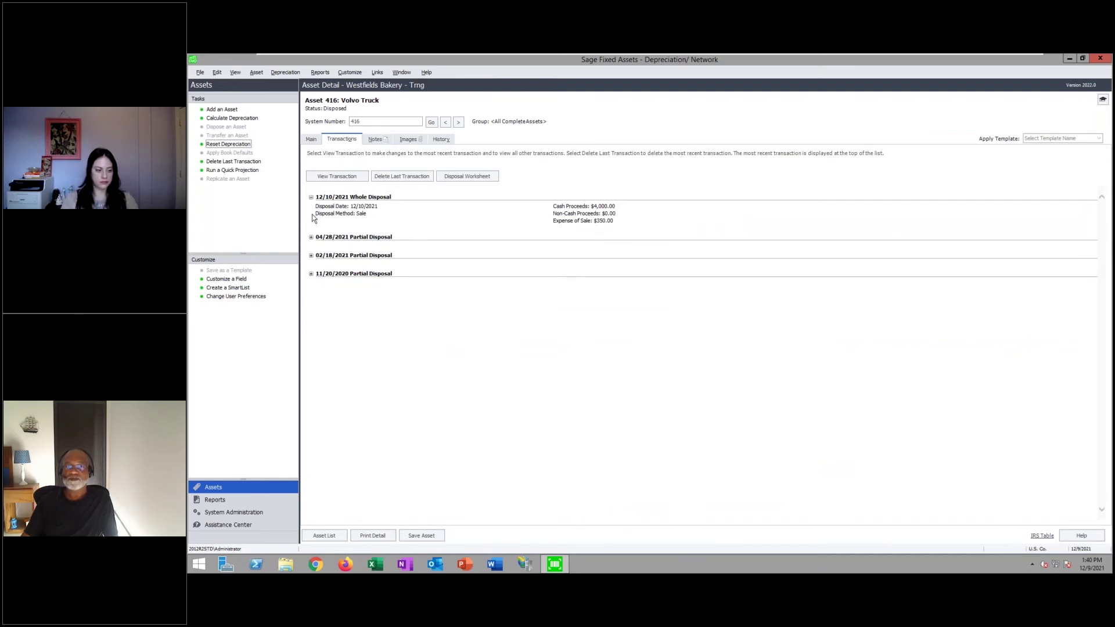
# Expand the three earlier partial disposals of asset 416 and examine each one's disposal amount.
pyautogui.click(310, 237)
pyautogui.click(310, 284)
pyautogui.click(311, 331)
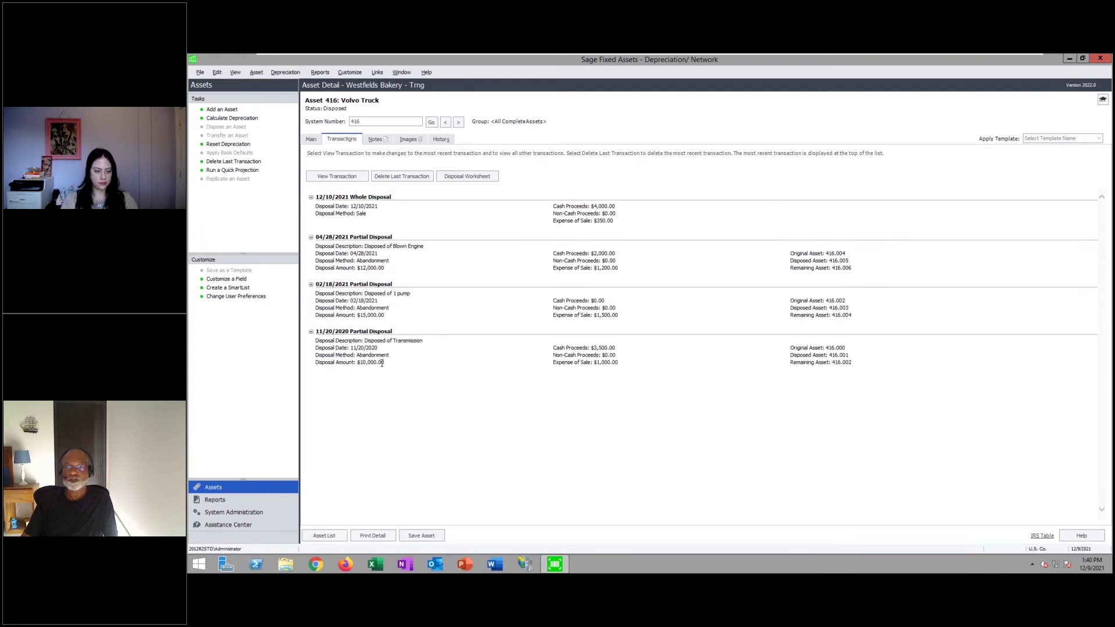
pyautogui.moveTo(381, 364); pyautogui.dragTo(355, 363)
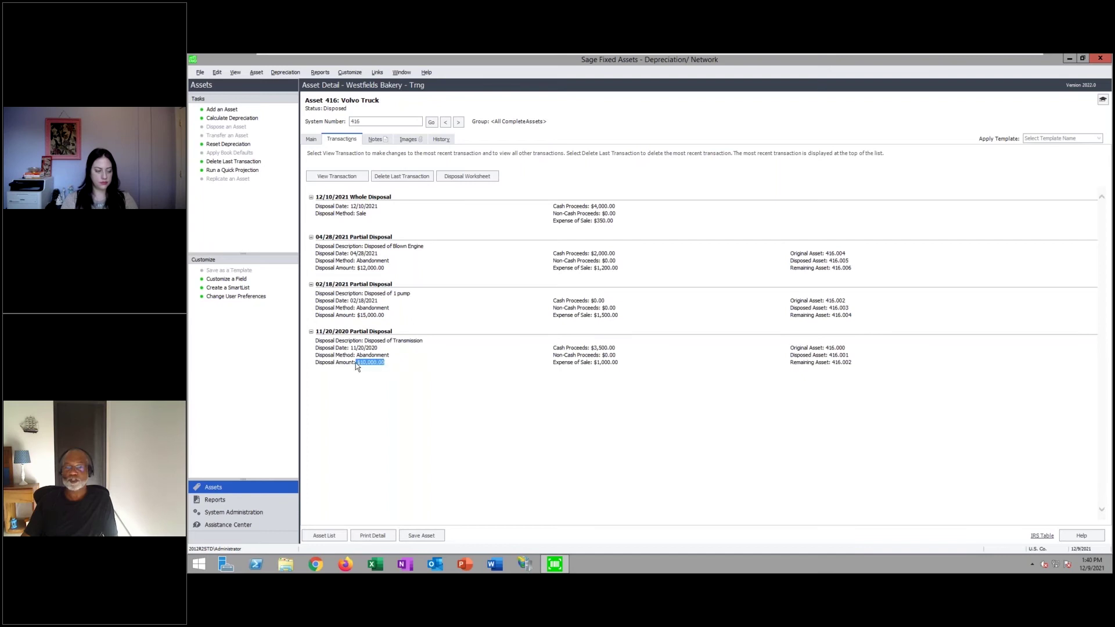
pyautogui.moveTo(385, 315); pyautogui.dragTo(345, 310)
pyautogui.moveTo(385, 268); pyautogui.dragTo(337, 268)
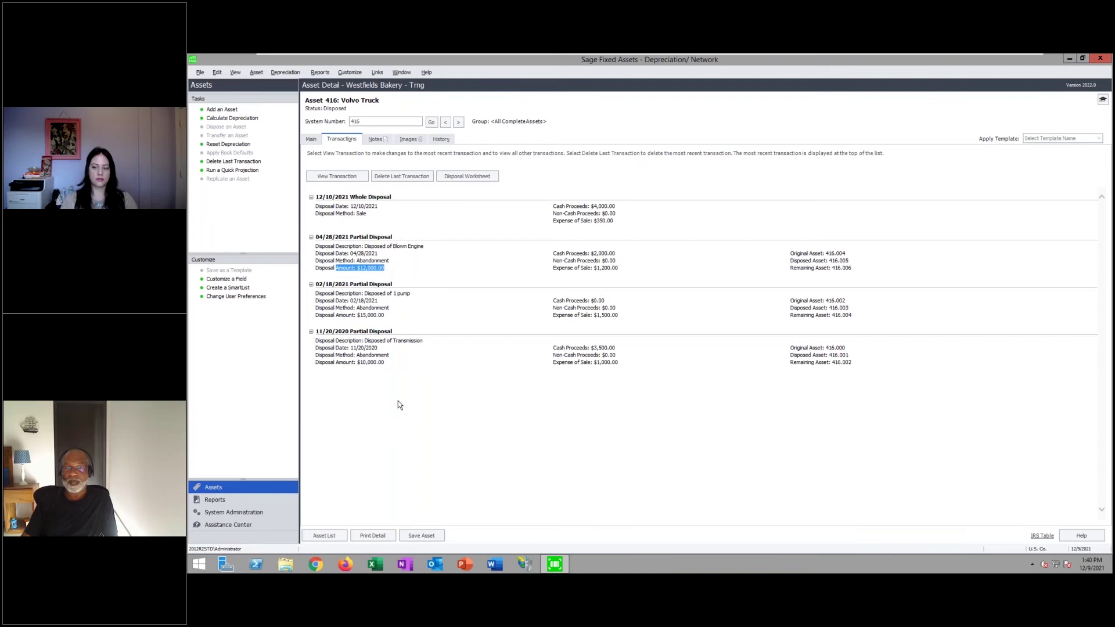
# Check the disposed asset's main details and expand the disposal entry at the end of its history, returning to the main details.
pyautogui.click(313, 139)
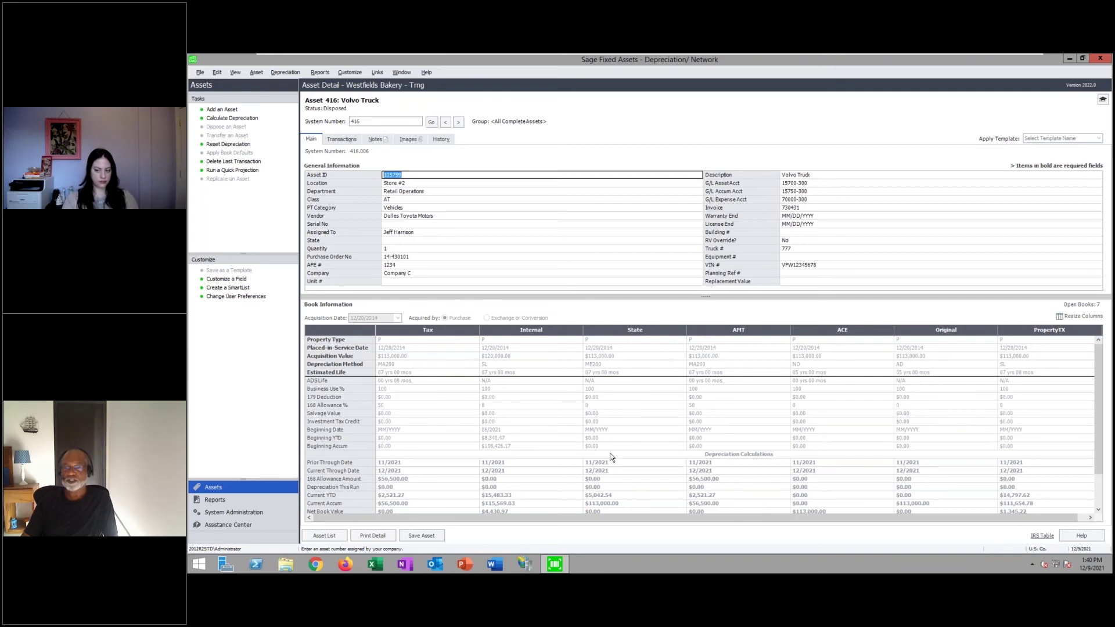
pyautogui.click(449, 141)
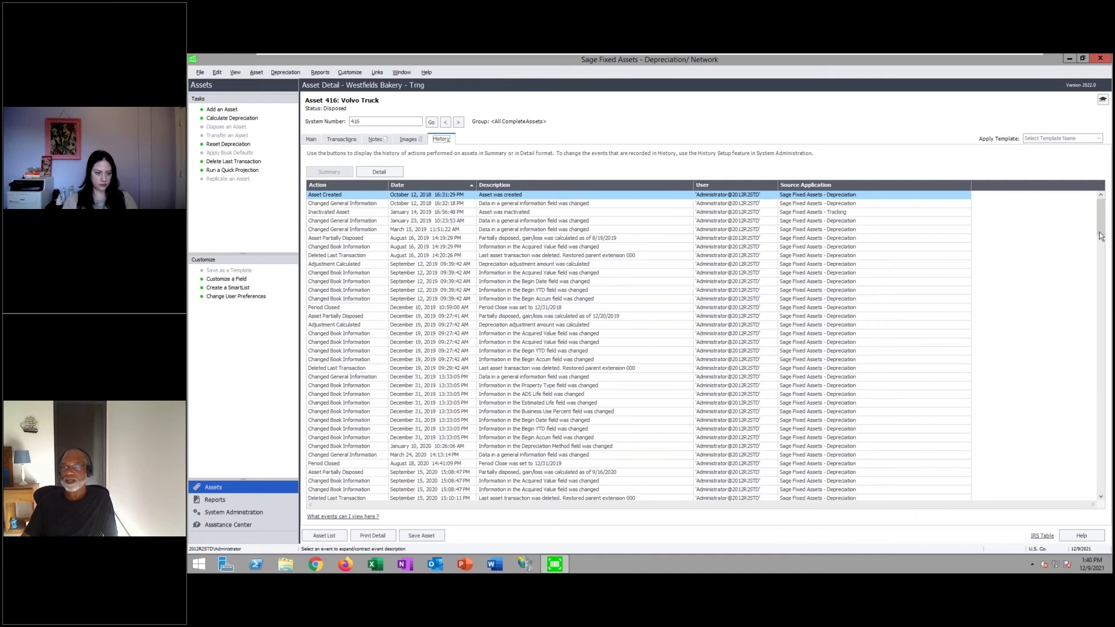
pyautogui.moveTo(1101, 228); pyautogui.dragTo(1101, 482)
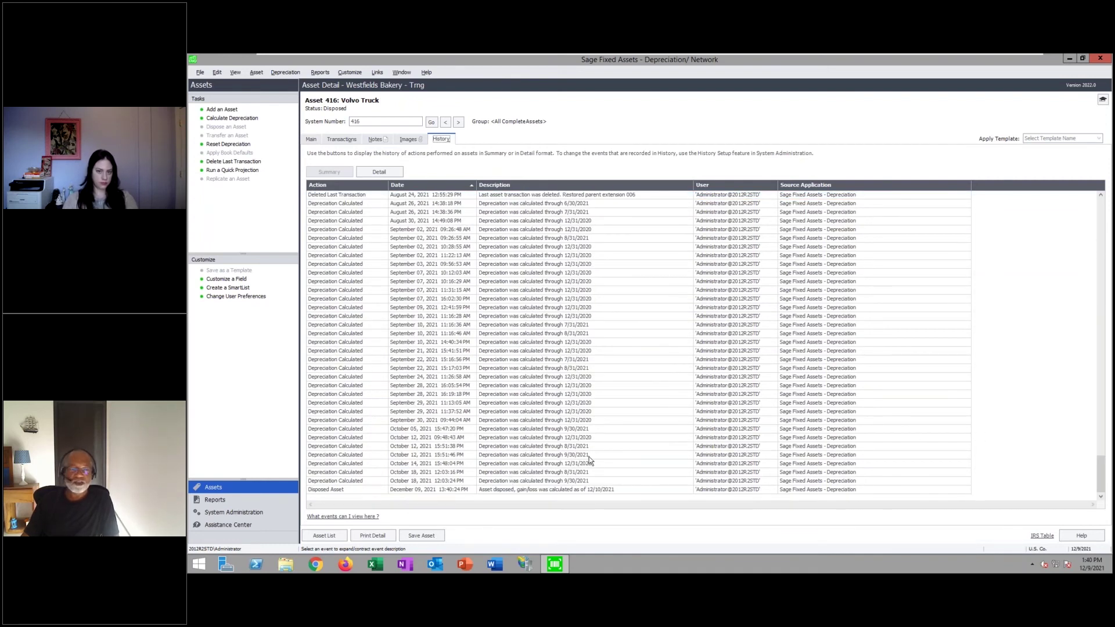
pyautogui.click(367, 488)
pyautogui.click(386, 491)
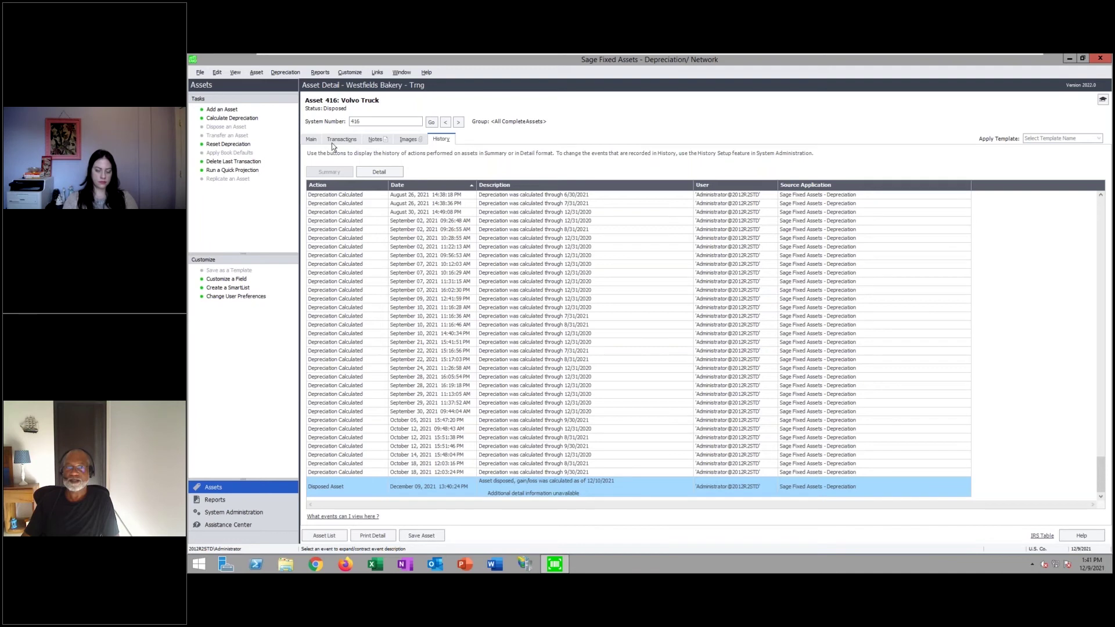
pyautogui.click(312, 140)
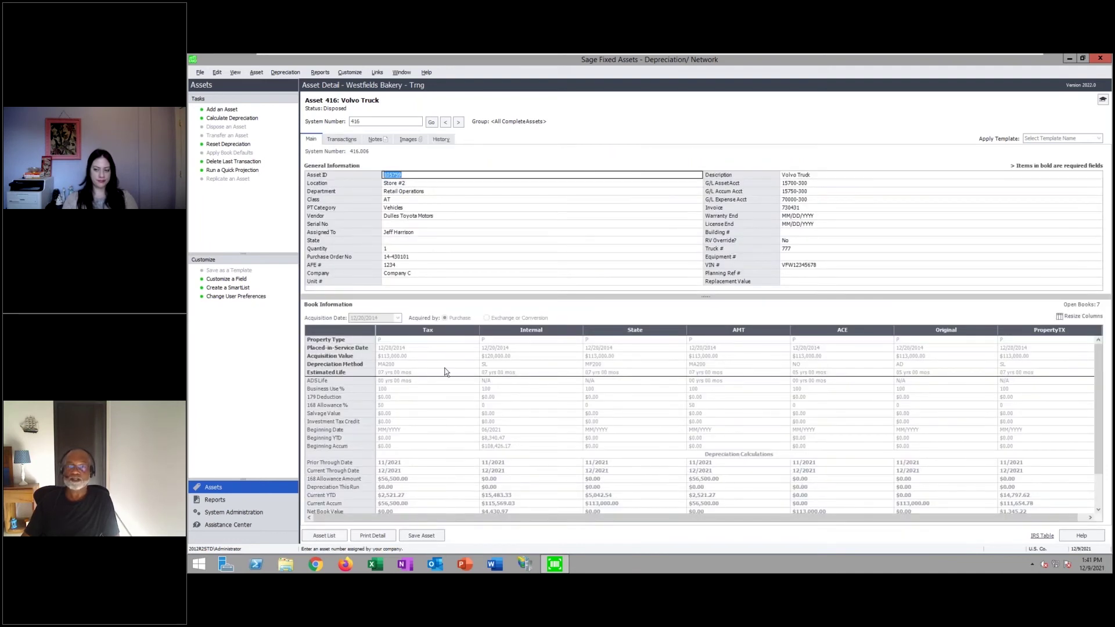
# Delete asset 416's last transaction, the whole disposal dated 12/10/2021.
pyautogui.click(343, 141)
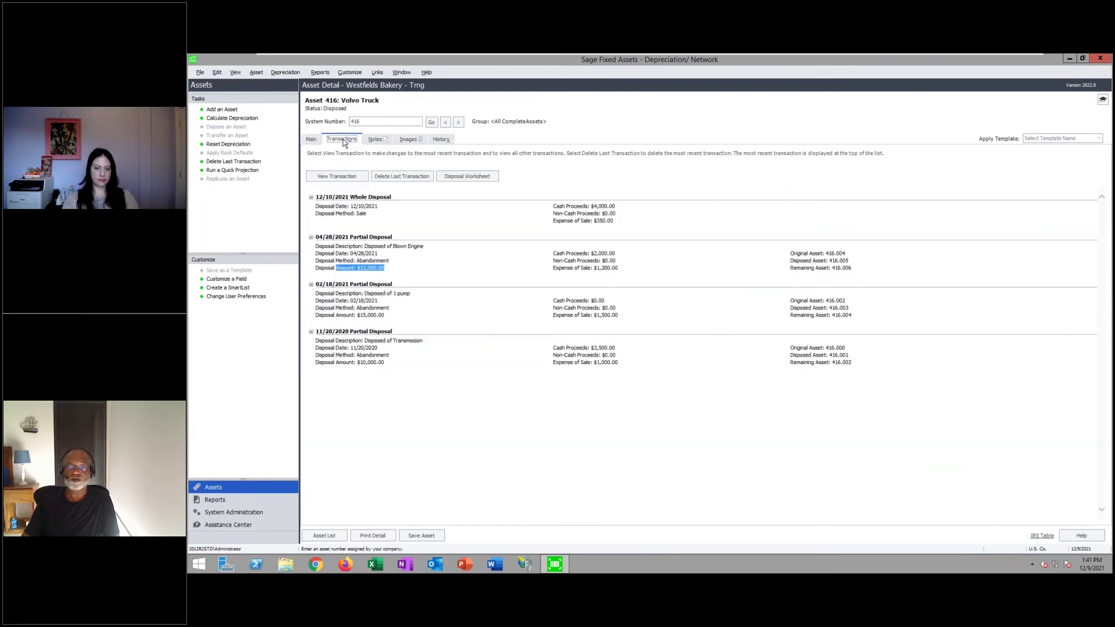
pyautogui.click(413, 176)
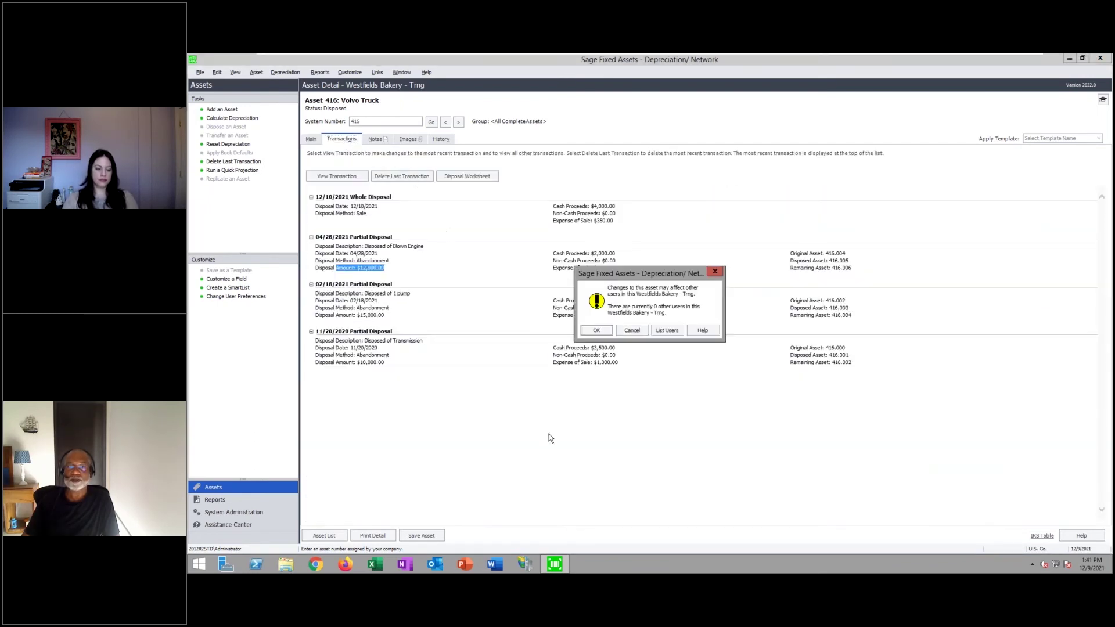
pyautogui.click(600, 330)
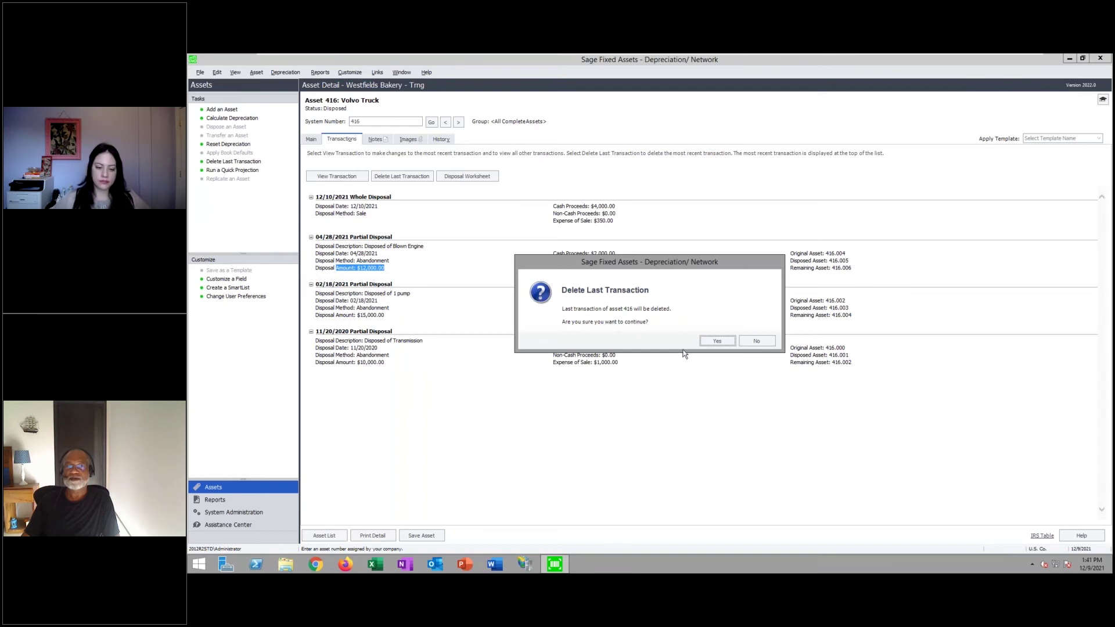
pyautogui.click(716, 341)
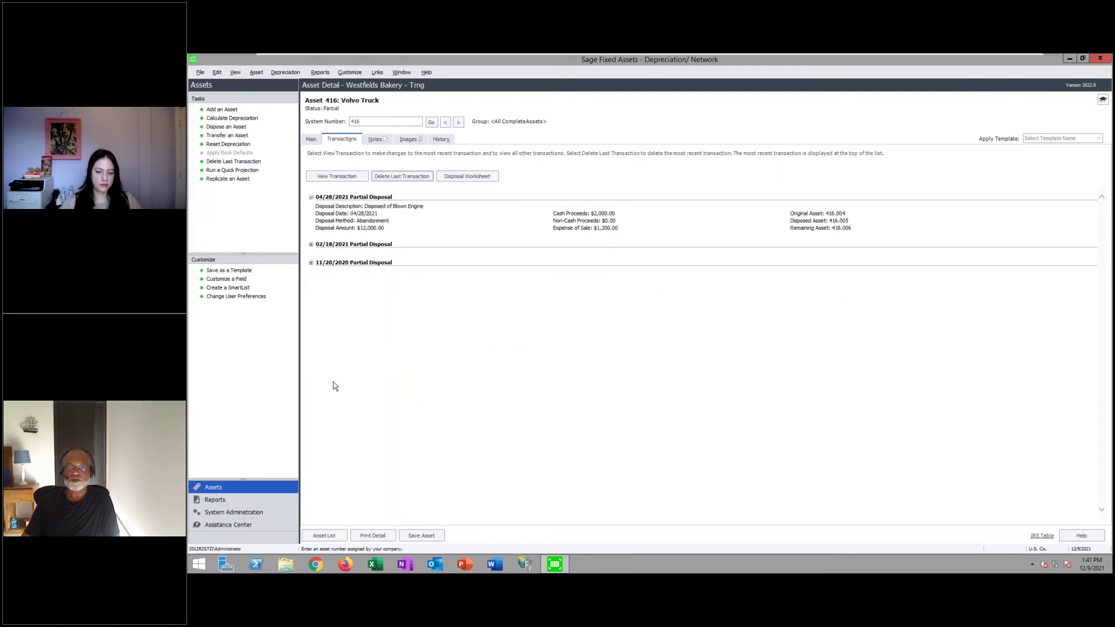
# Check asset 416's main details and expand the latest Disposed Asset and Deleted Last Transaction entries in its history.
pyautogui.click(310, 139)
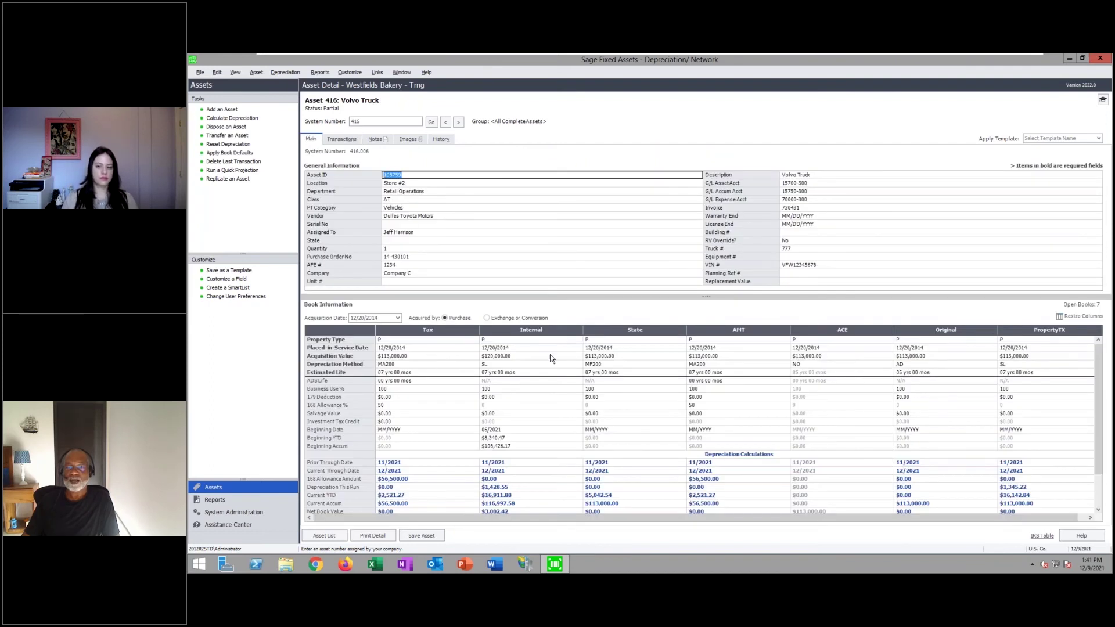
pyautogui.click(442, 140)
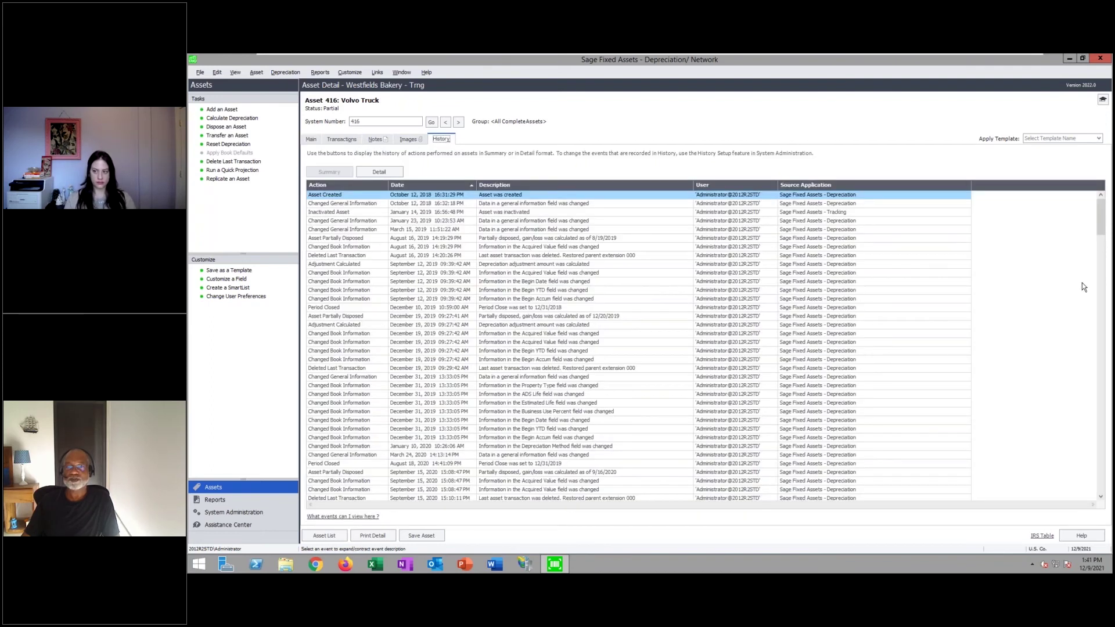
pyautogui.moveTo(1100, 218); pyautogui.dragTo(1100, 476)
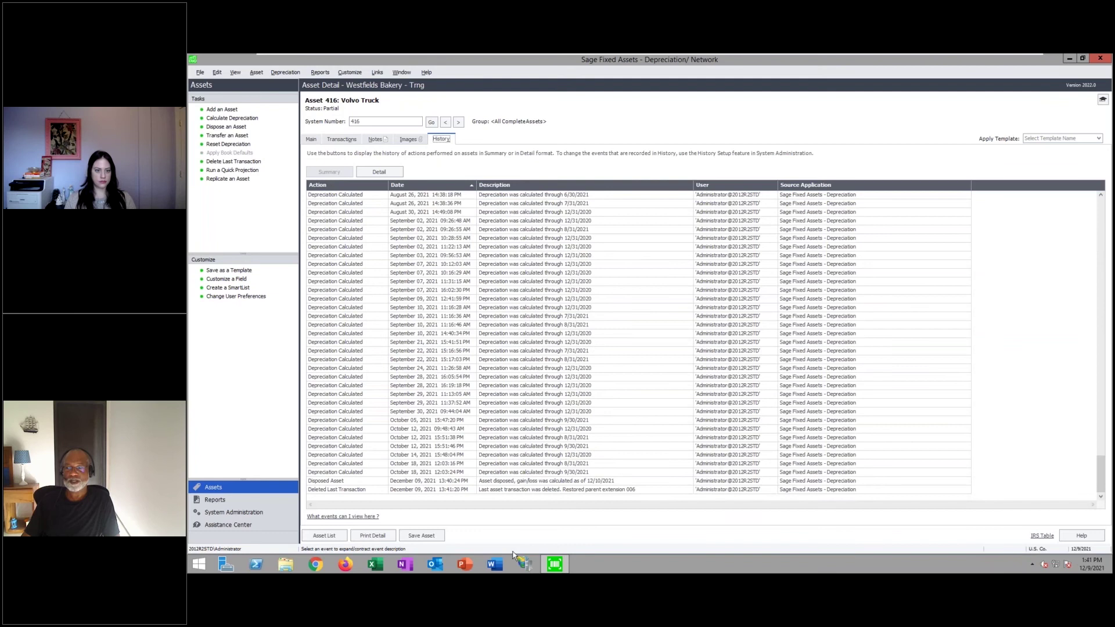
pyautogui.click(522, 482)
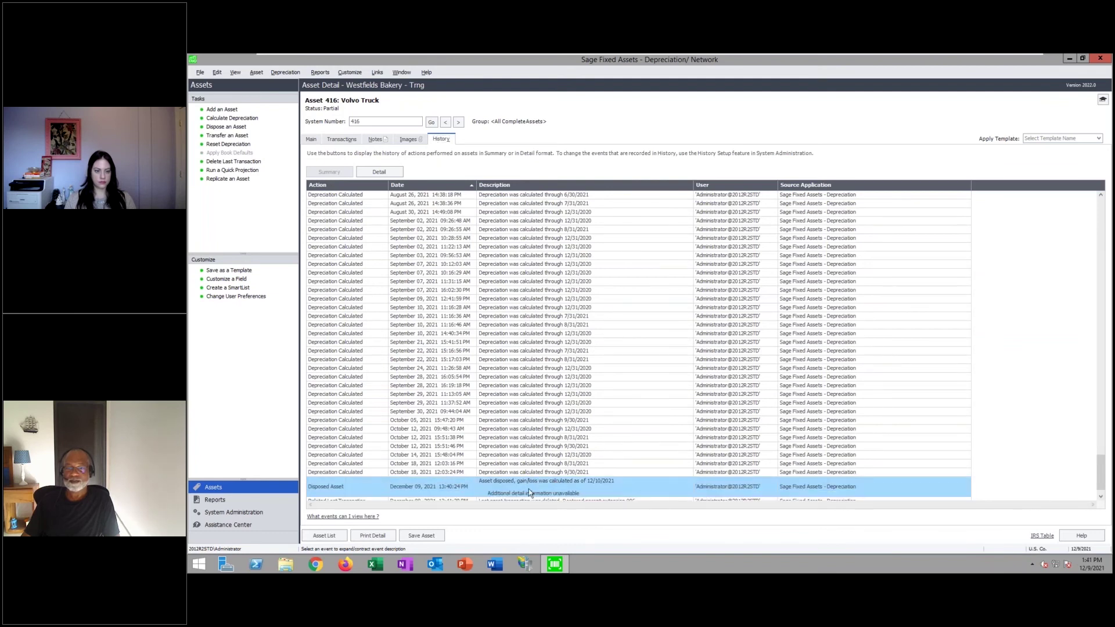
pyautogui.click(511, 498)
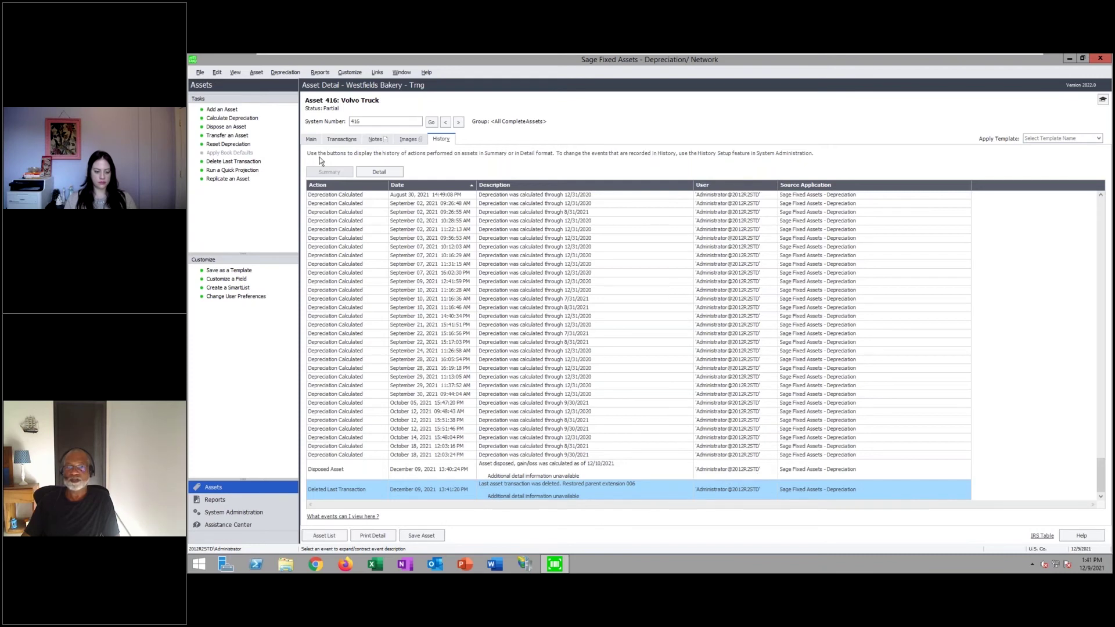
pyautogui.click(311, 140)
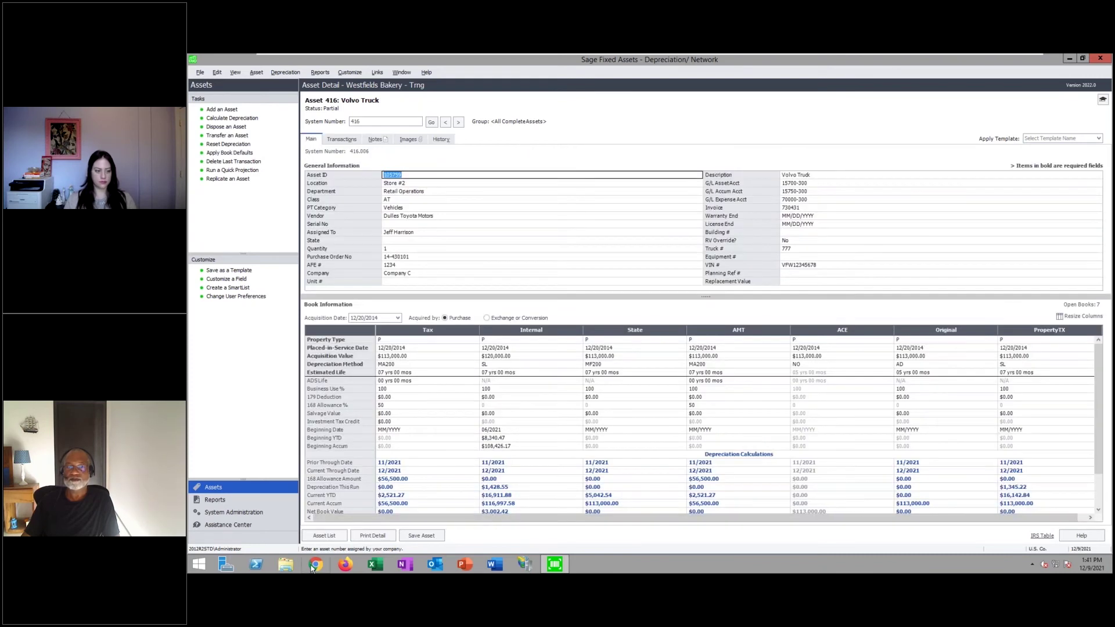
# Open asset 448, Volvo Truck, from the asset list and examine the disposal amount of its existing partial disposal.
pyautogui.click(324, 536)
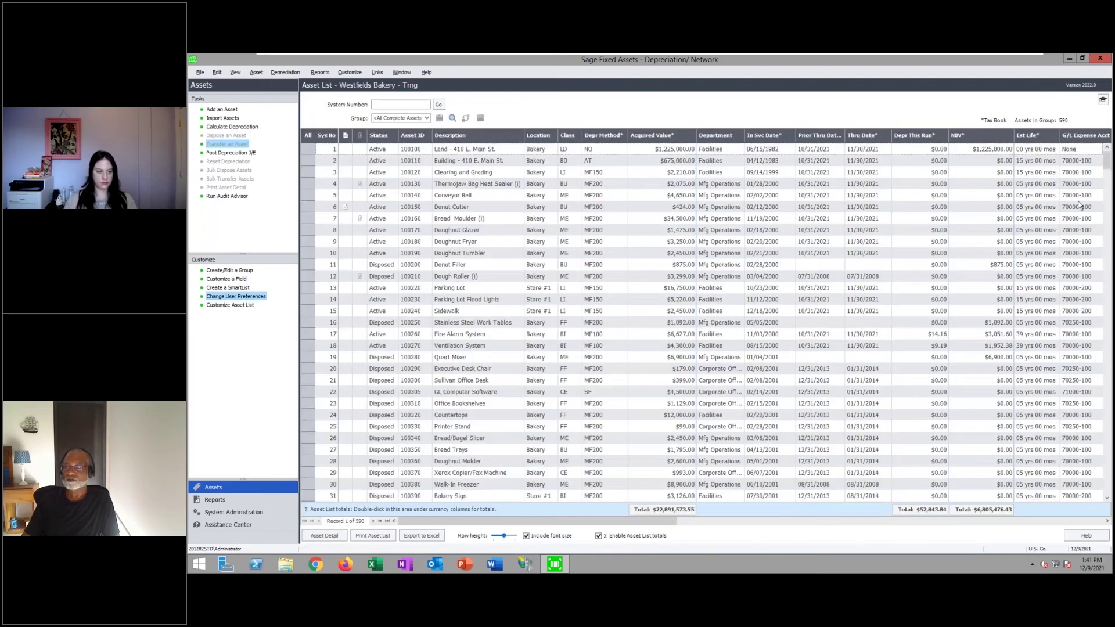
pyautogui.moveTo(1106, 164); pyautogui.dragTo(1106, 407)
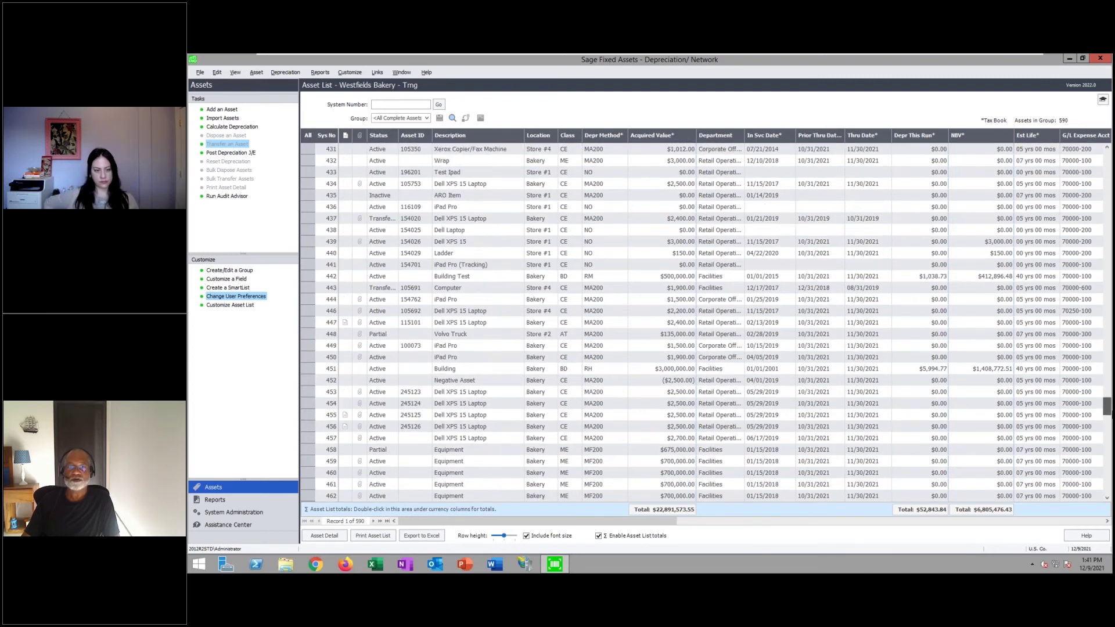
pyautogui.doubleClick(480, 340)
pyautogui.click(341, 139)
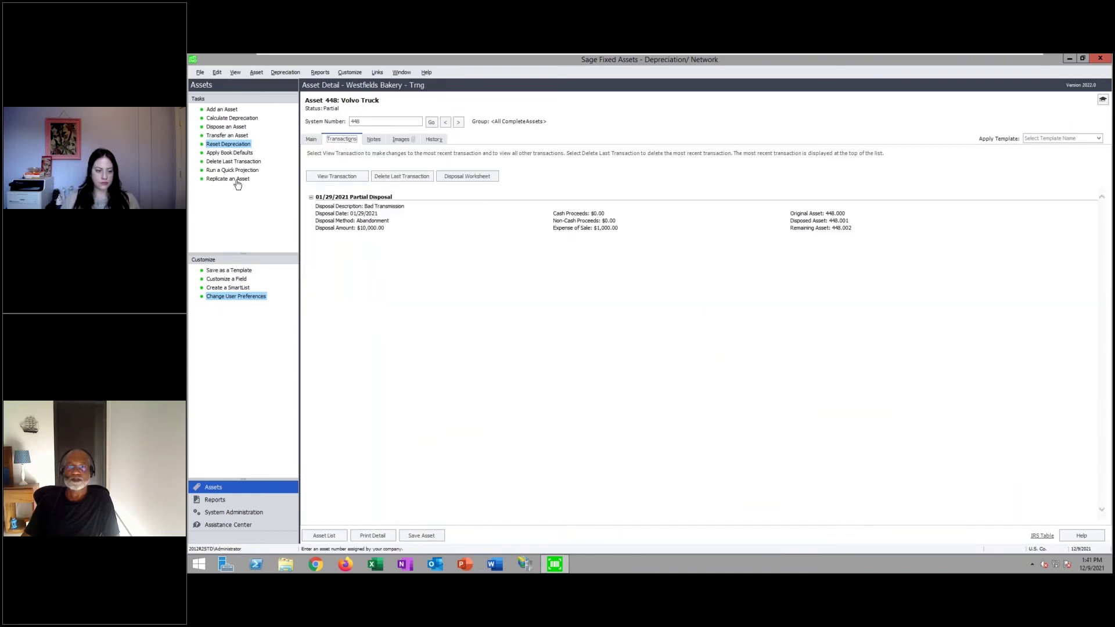
pyautogui.moveTo(384, 228); pyautogui.dragTo(337, 229)
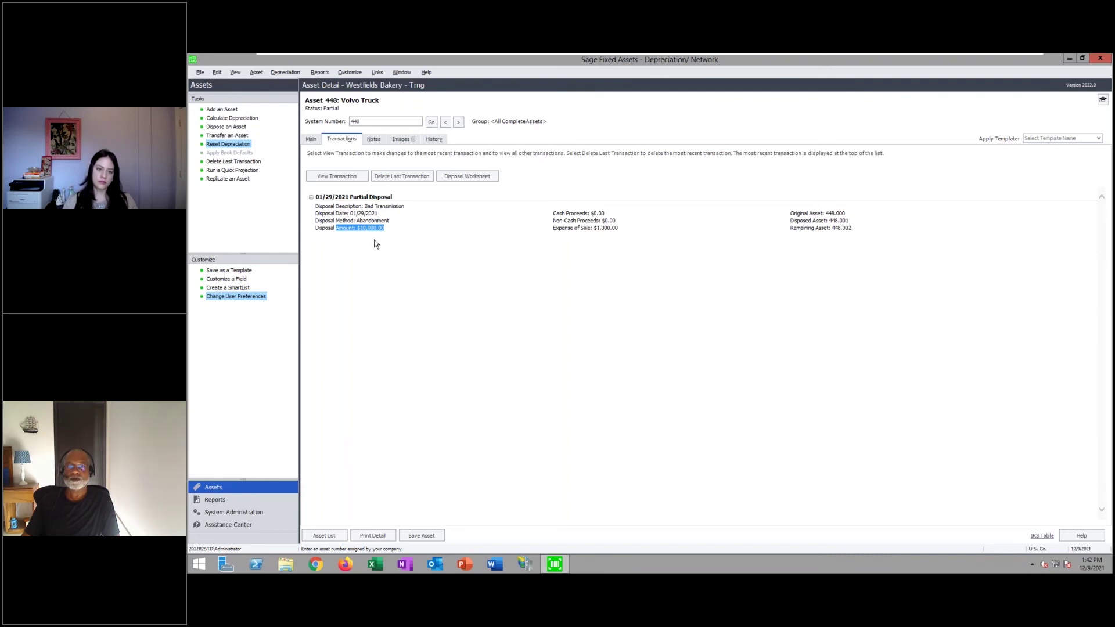
# Inspect asset 448's acquisition values in the Tax and Internal books.
pyautogui.click(311, 140)
pyautogui.click(400, 356)
pyautogui.click(514, 355)
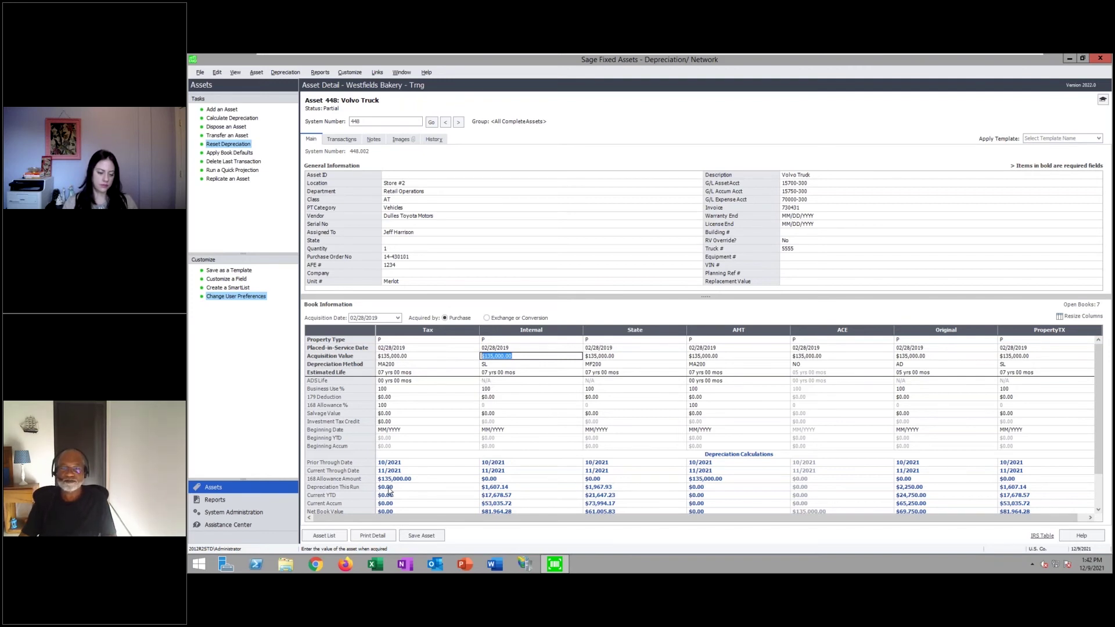
# Start a partial disposal of asset 448 dated 12/09/2021 with Abandonment as the disposal method.
pyautogui.click(229, 127)
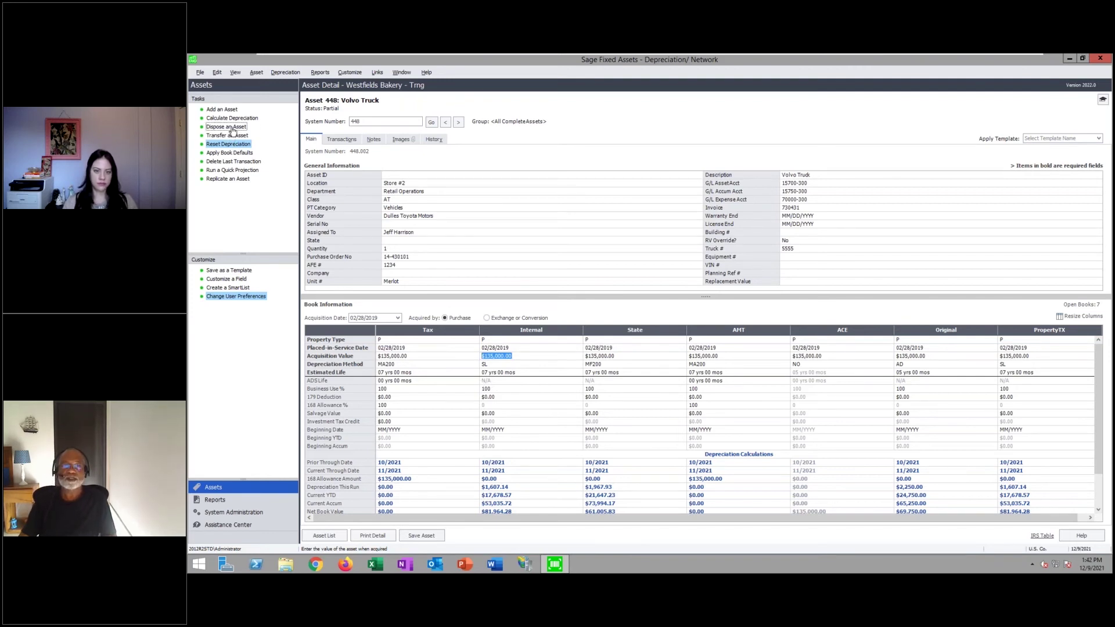
pyautogui.click(614, 197)
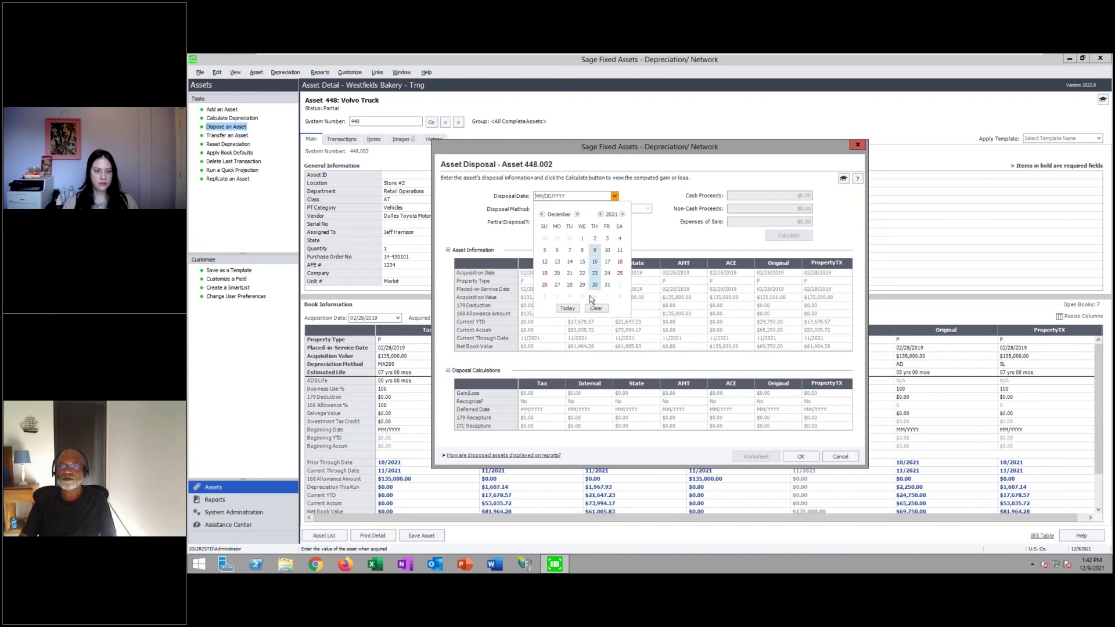
pyautogui.click(572, 312)
pyautogui.click(648, 209)
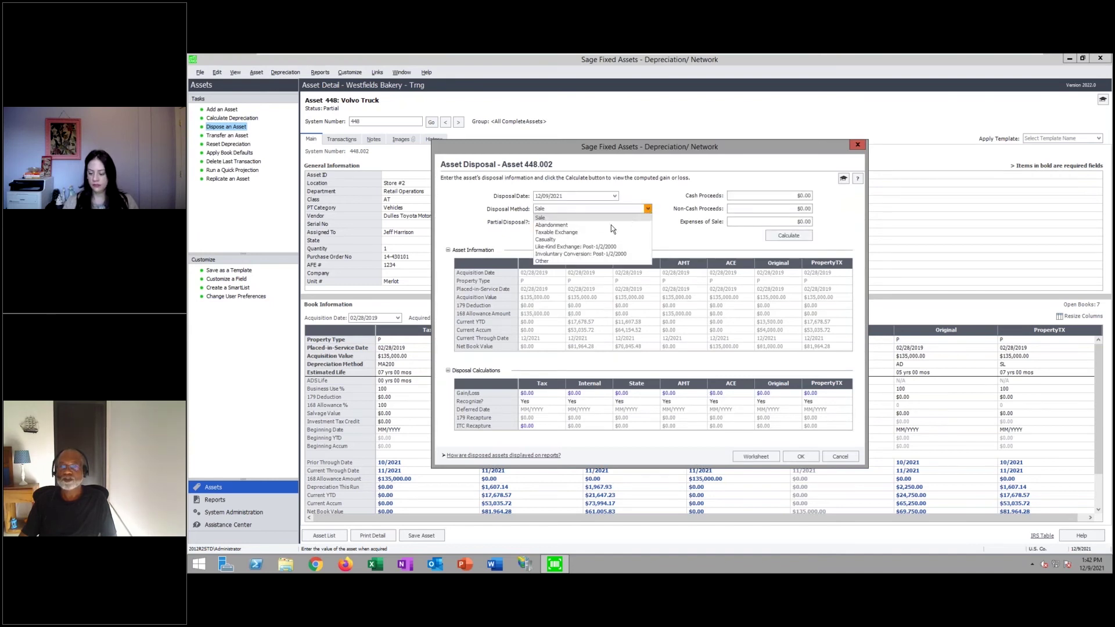
pyautogui.click(605, 226)
pyautogui.click(615, 222)
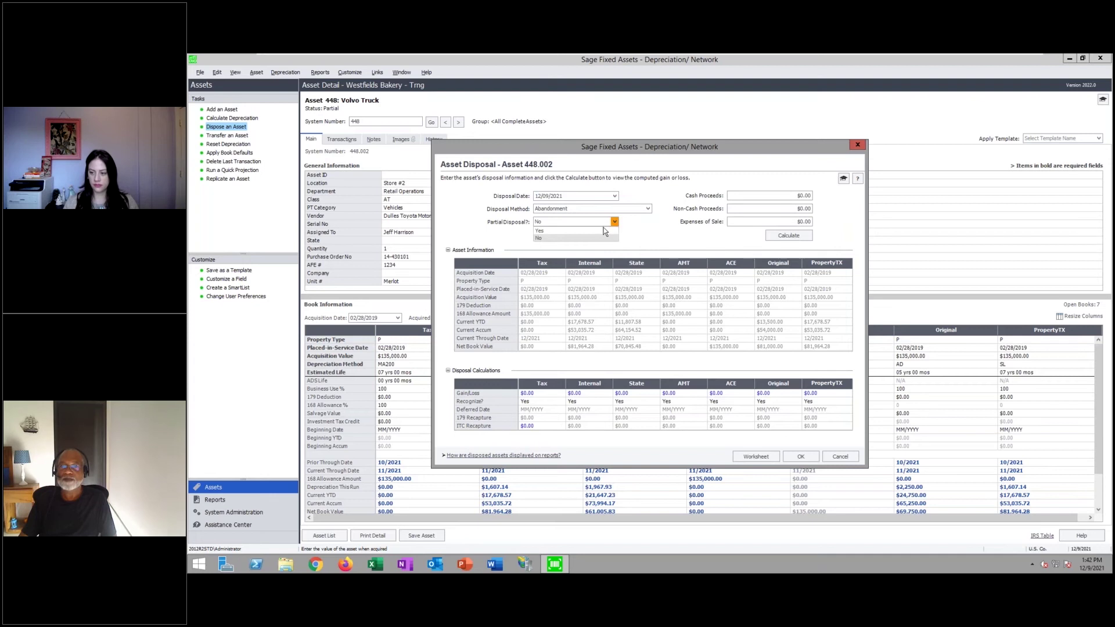
pyautogui.click(594, 231)
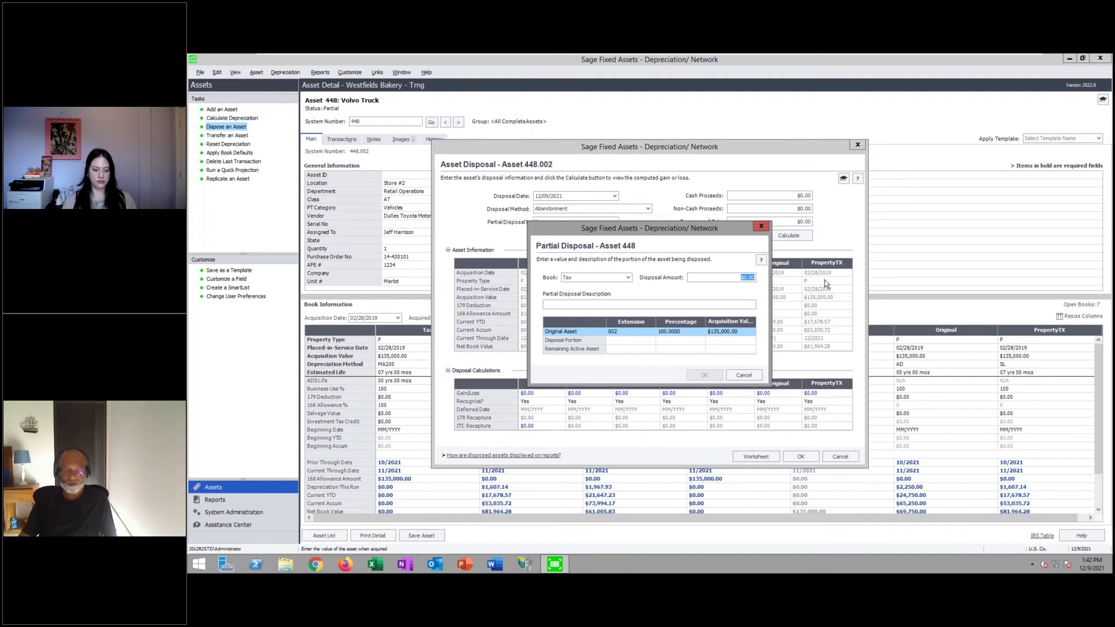
# Set the Tax book's partial disposal amount to $15,000 and enter the description "Disposed part X".
pyautogui.write('15,00')
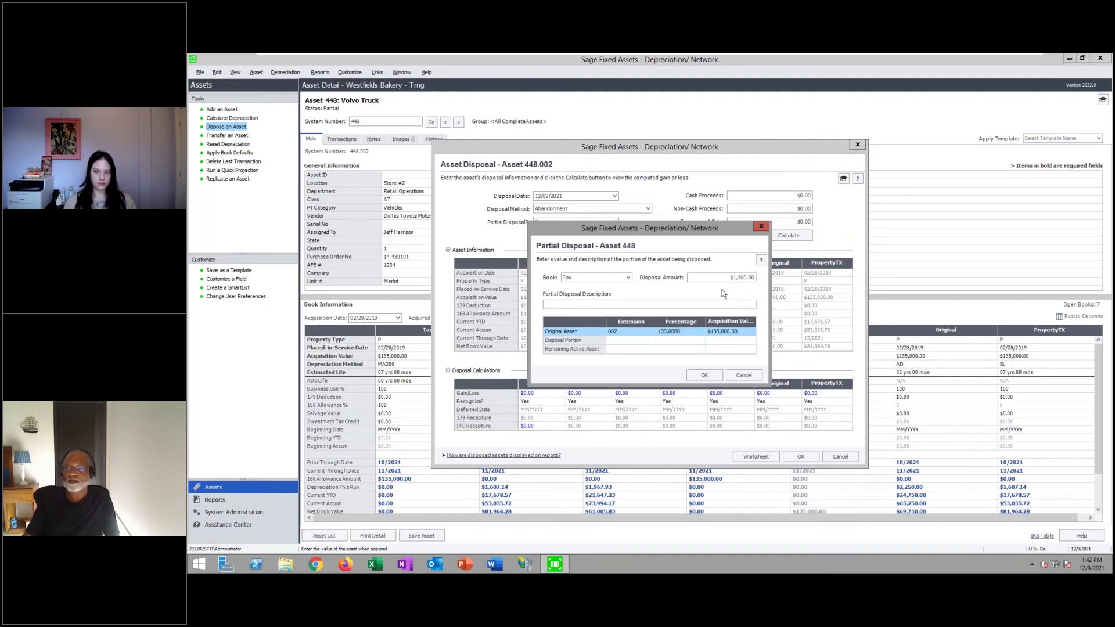
pyautogui.write('0')
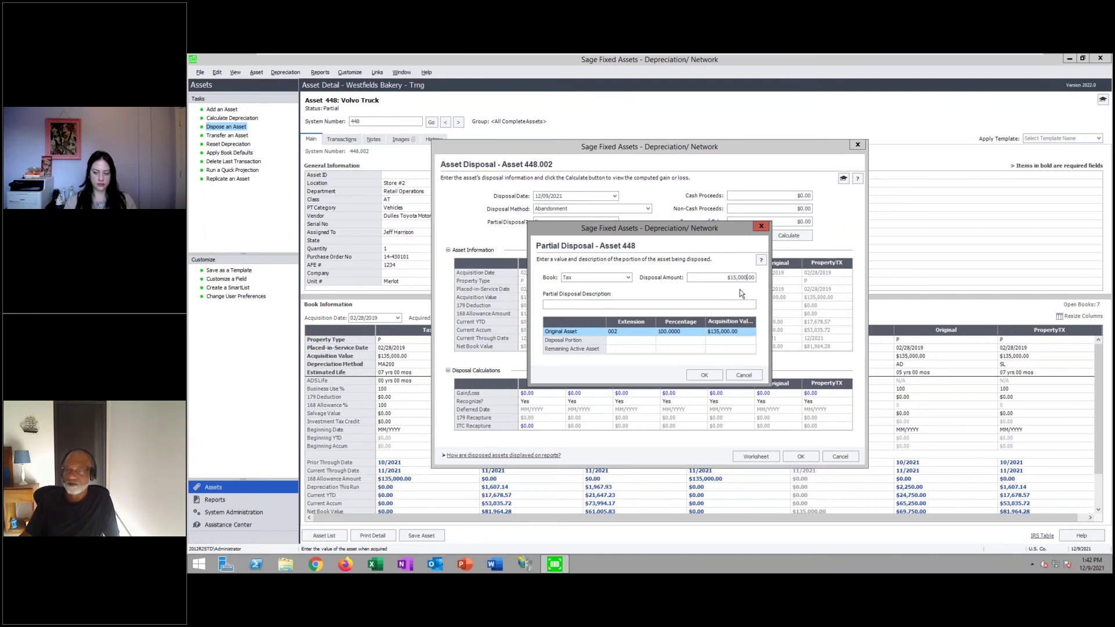
pyautogui.press('Tab')
pyautogui.write('Dispo')
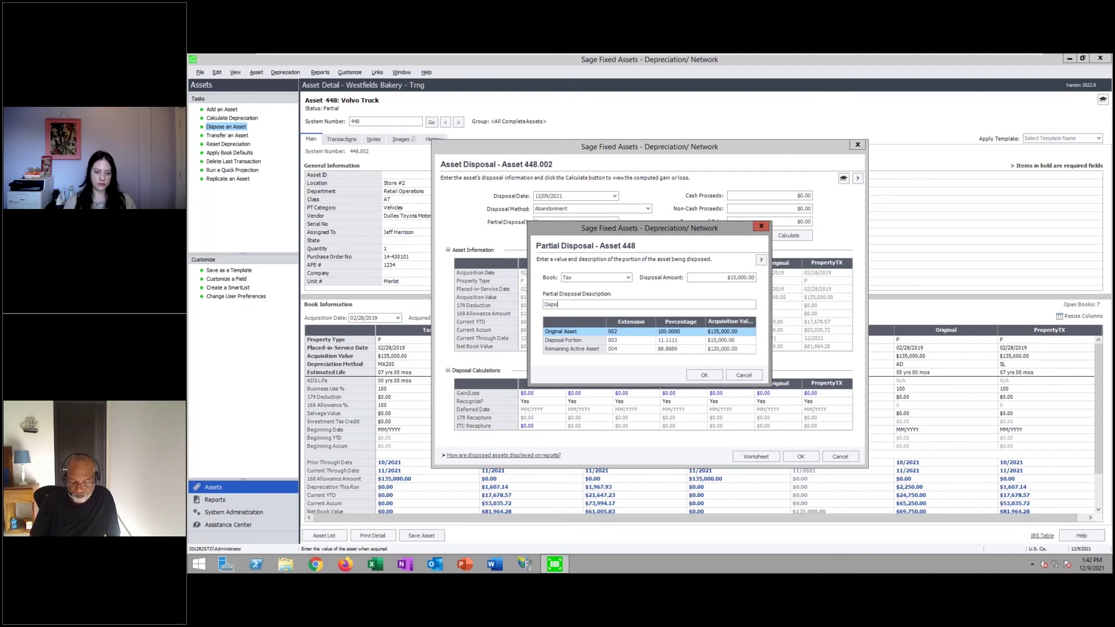
pyautogui.write('sed part X')
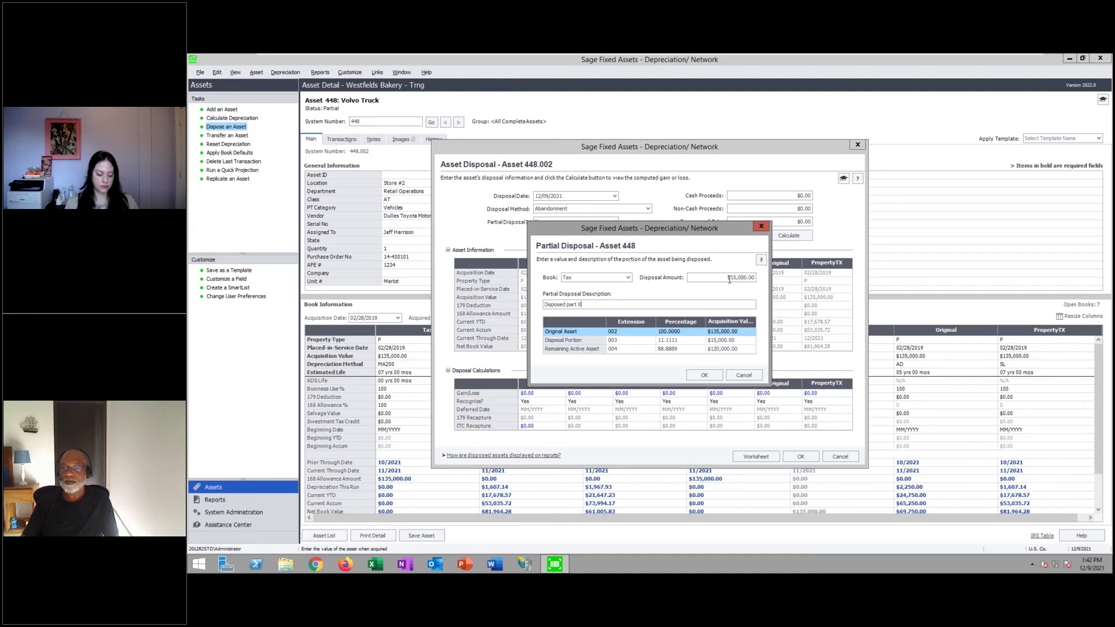
# Accept the disposed portion, complete the partial disposal of asset 448 and go to its transaction details.
pyautogui.click(704, 375)
pyautogui.click(799, 455)
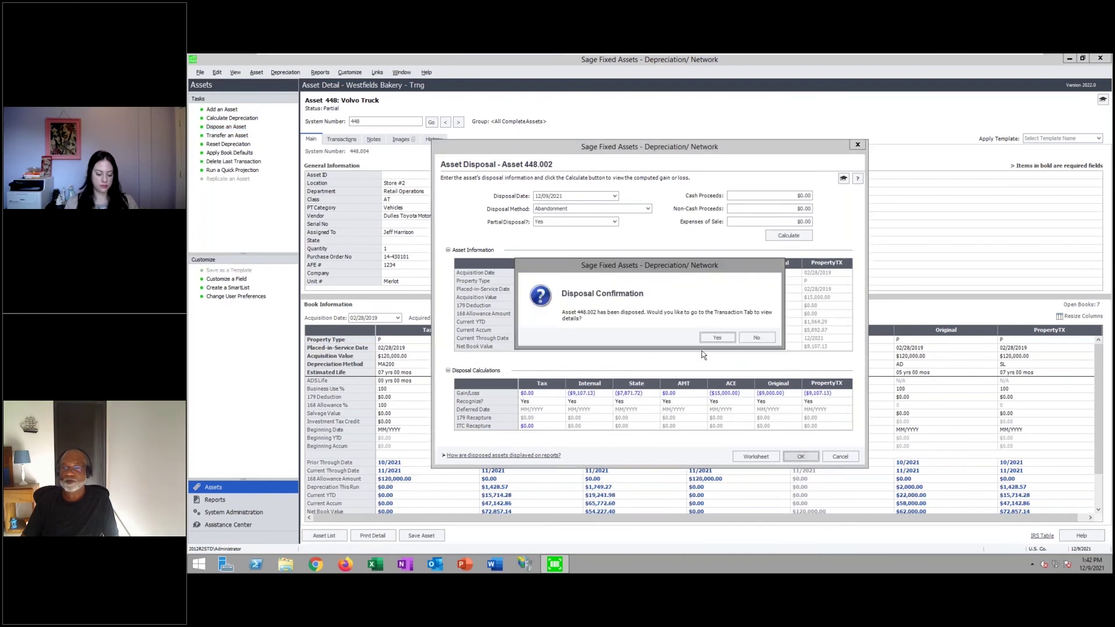
pyautogui.click(716, 338)
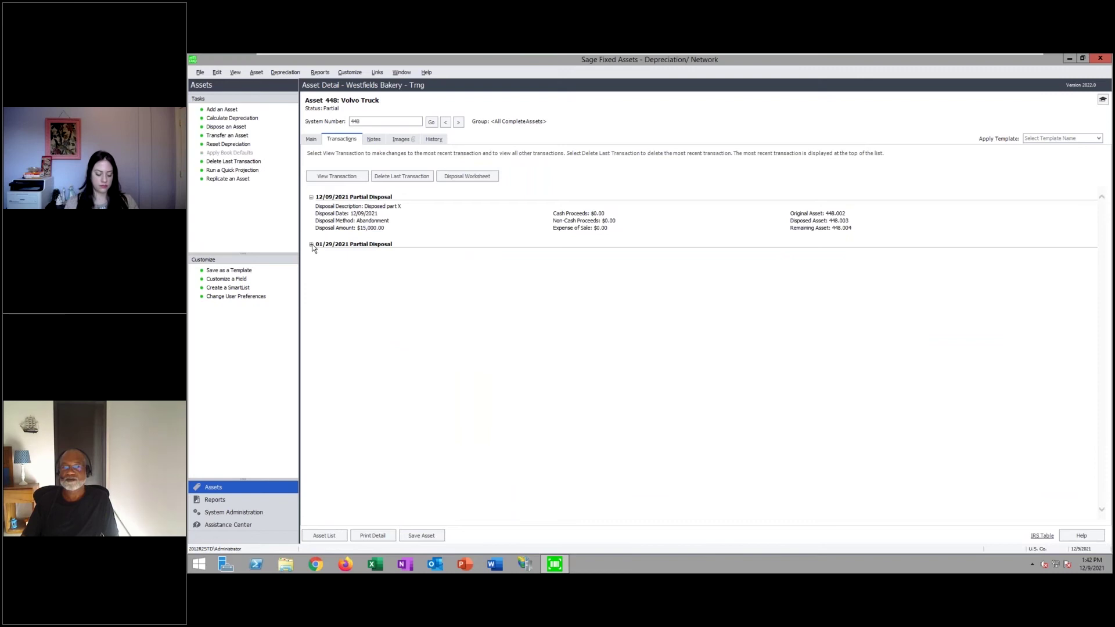
# Compare the amounts of asset 448's two partial disposals and check its acquisition values in the Tax and Internal books.
pyautogui.click(311, 244)
pyautogui.moveTo(372, 278); pyautogui.dragTo(337, 275)
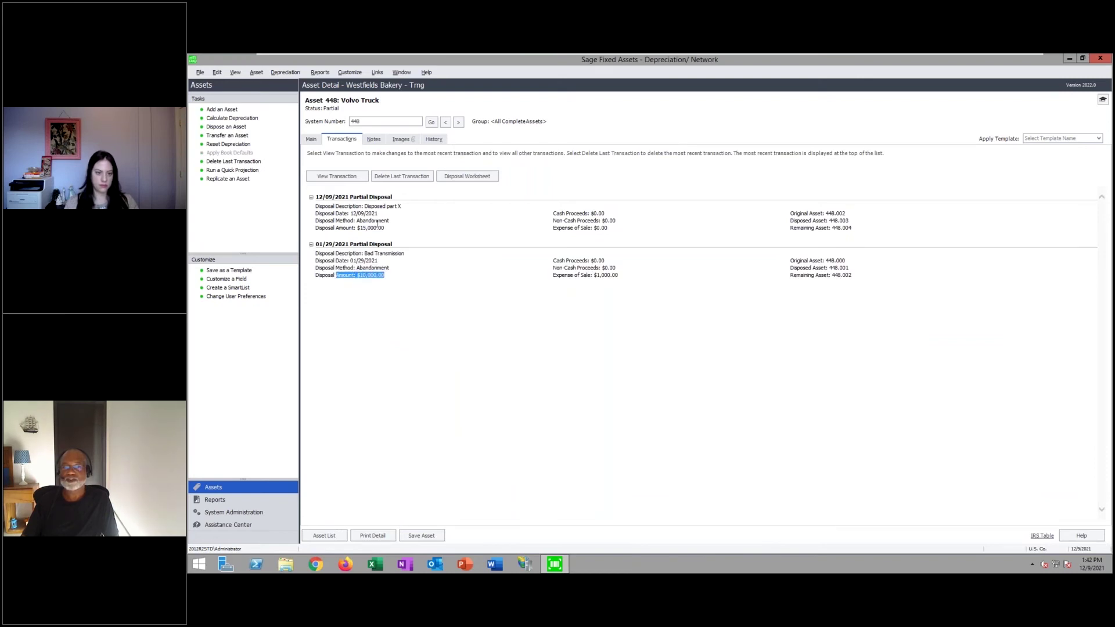
pyautogui.moveTo(384, 229); pyautogui.dragTo(337, 228)
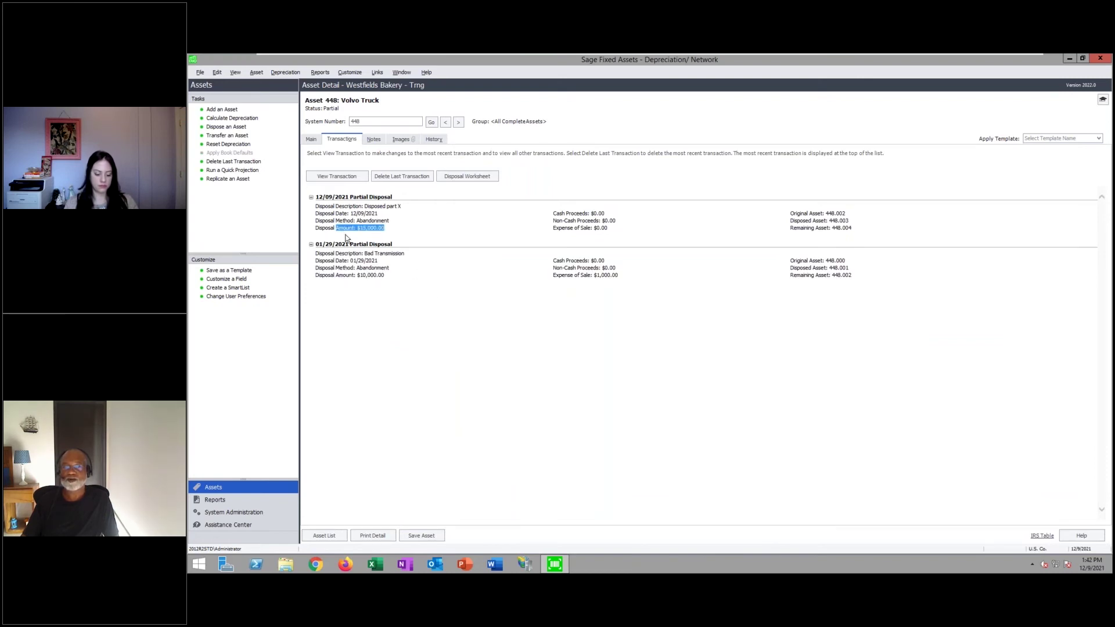
pyautogui.click(312, 140)
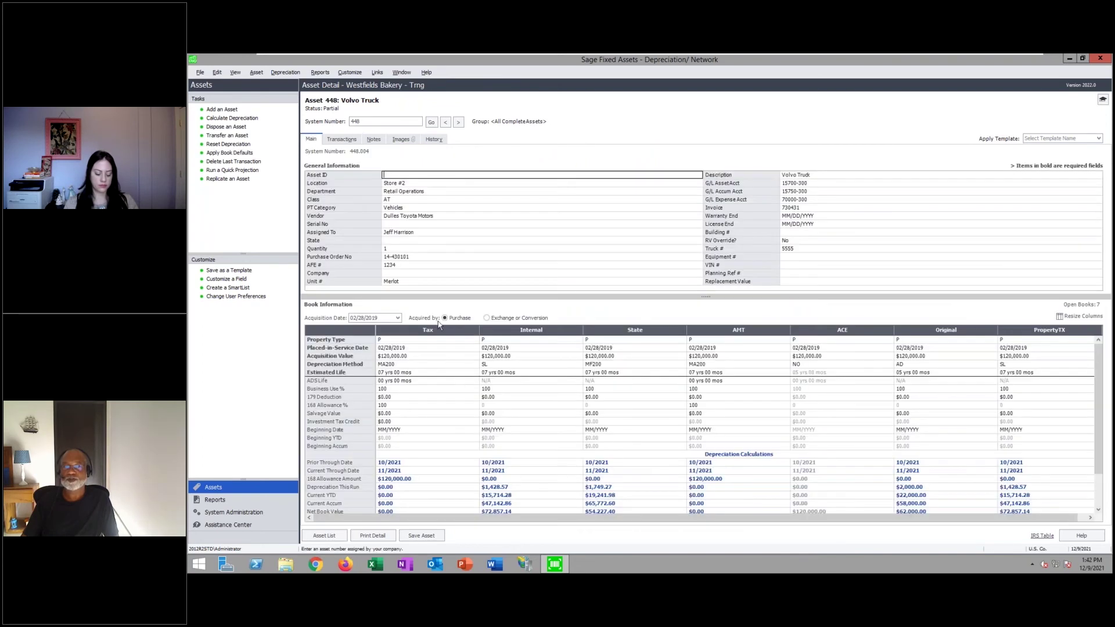
pyautogui.click(393, 357)
pyautogui.click(510, 356)
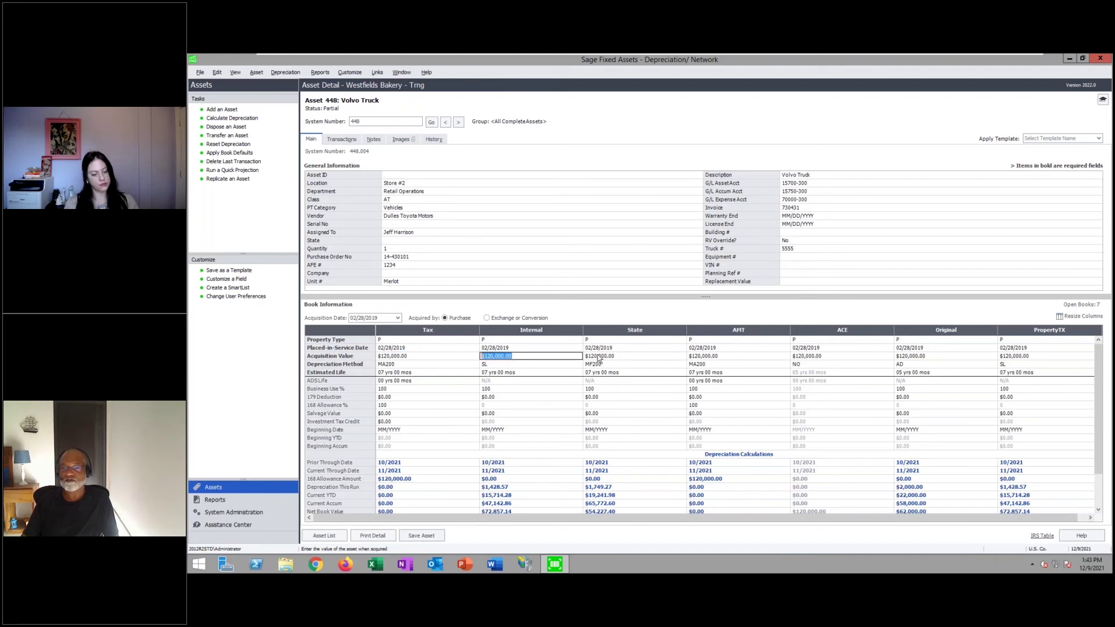
# Examine the details of the latest partial disposal and book information change entries in asset 448's history.
pyautogui.click(433, 139)
pyautogui.moveTo(1100, 232); pyautogui.dragTo(1104, 493)
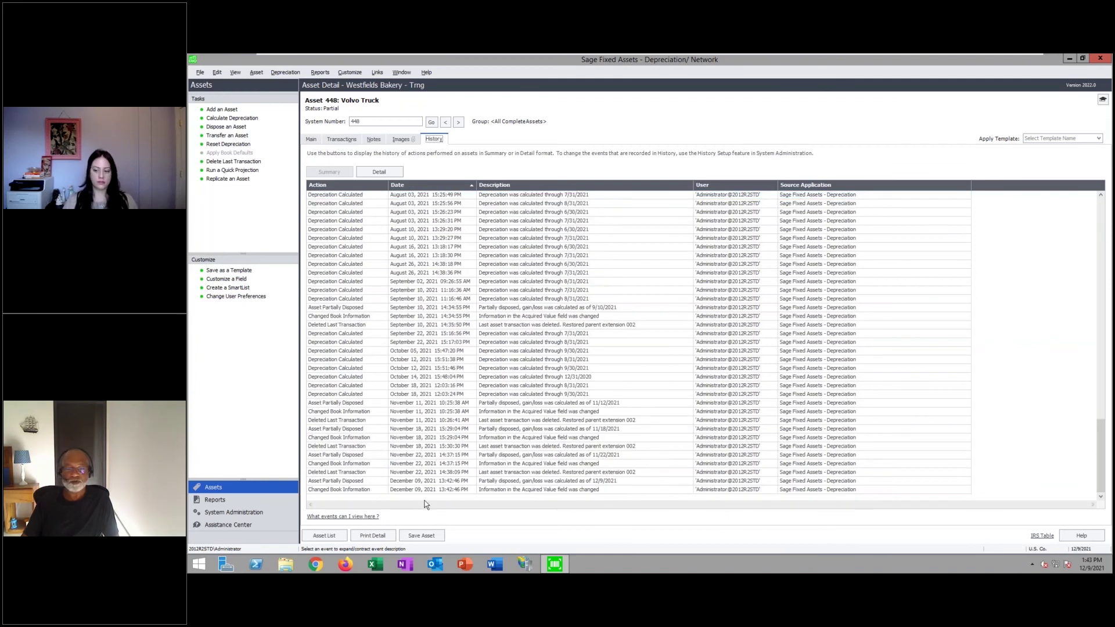
pyautogui.click(440, 481)
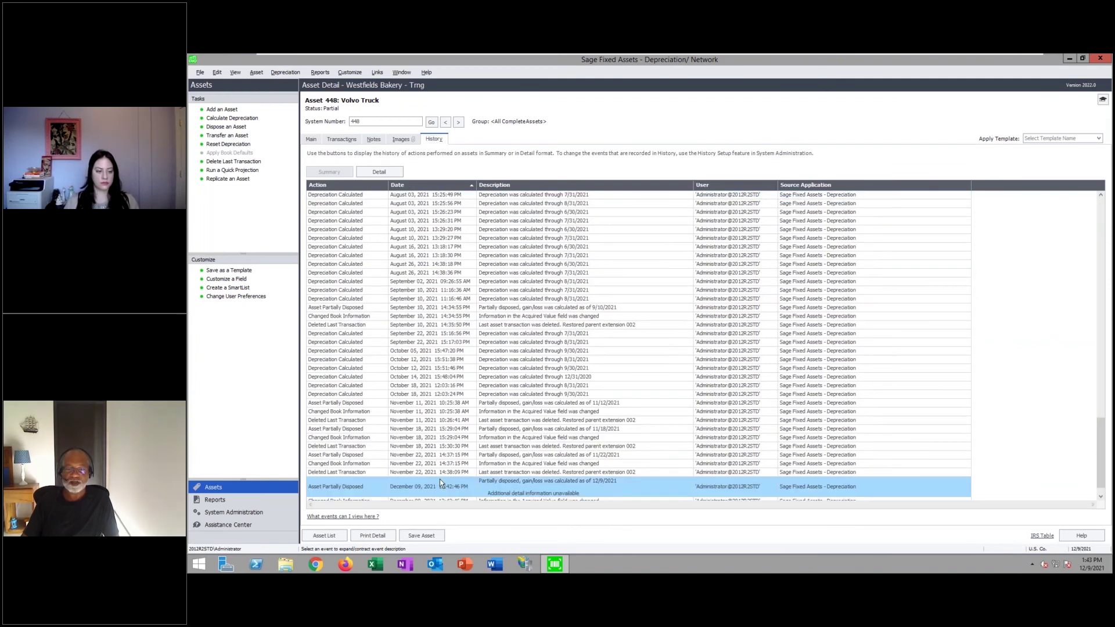
pyautogui.click(448, 492)
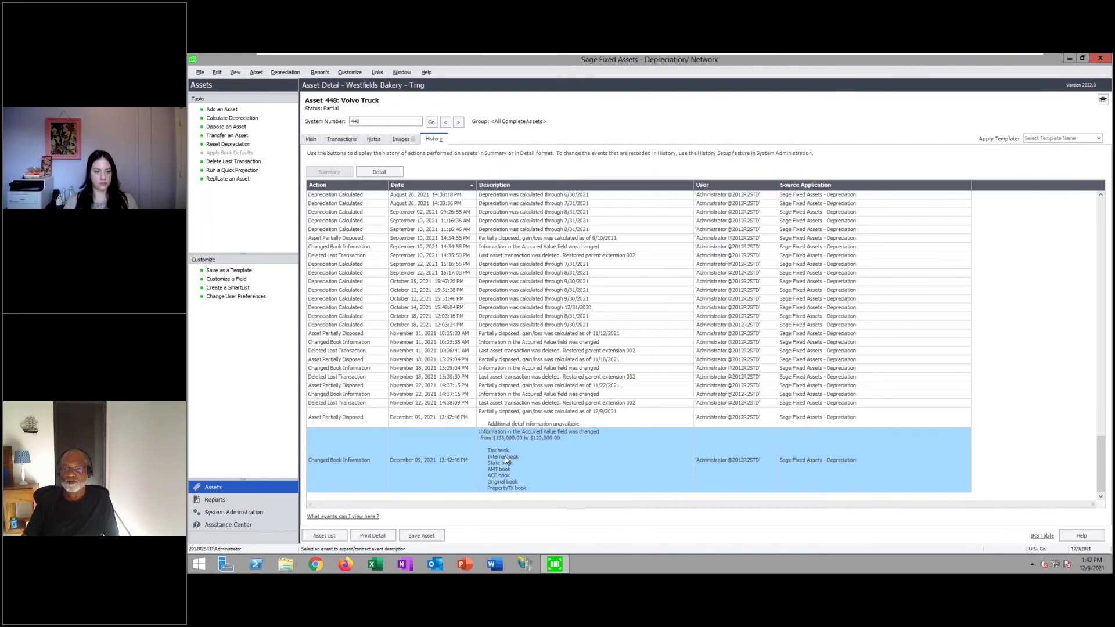
# Delete asset 448's last transaction, the 12/09/2021 partial disposal, and return to the asset list.
pyautogui.click(312, 139)
pyautogui.click(341, 139)
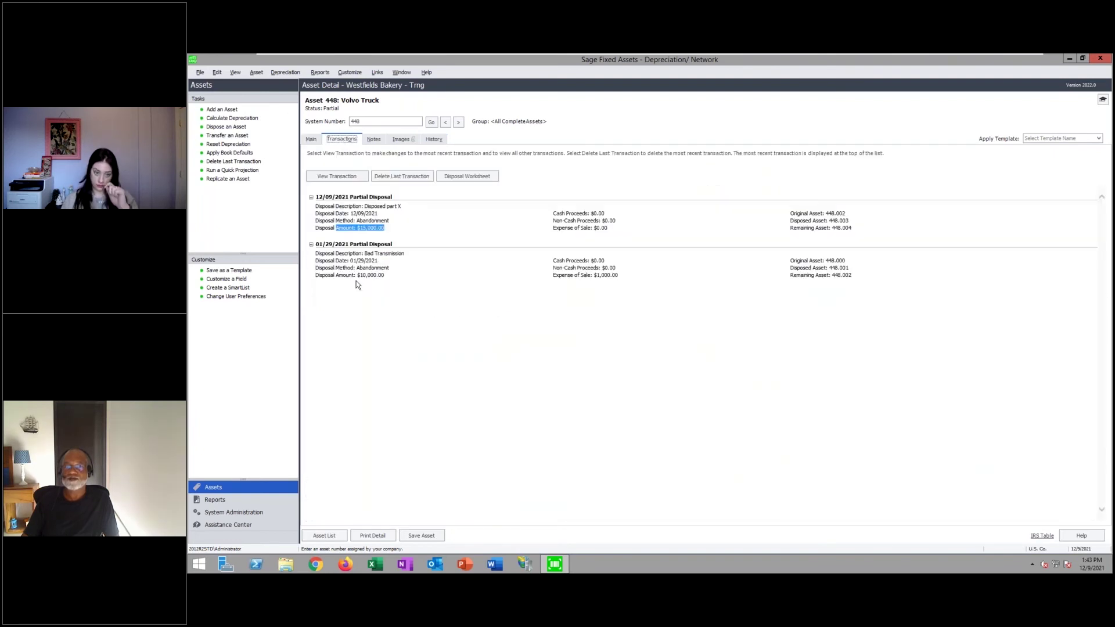
pyautogui.click(409, 178)
pyautogui.click(596, 329)
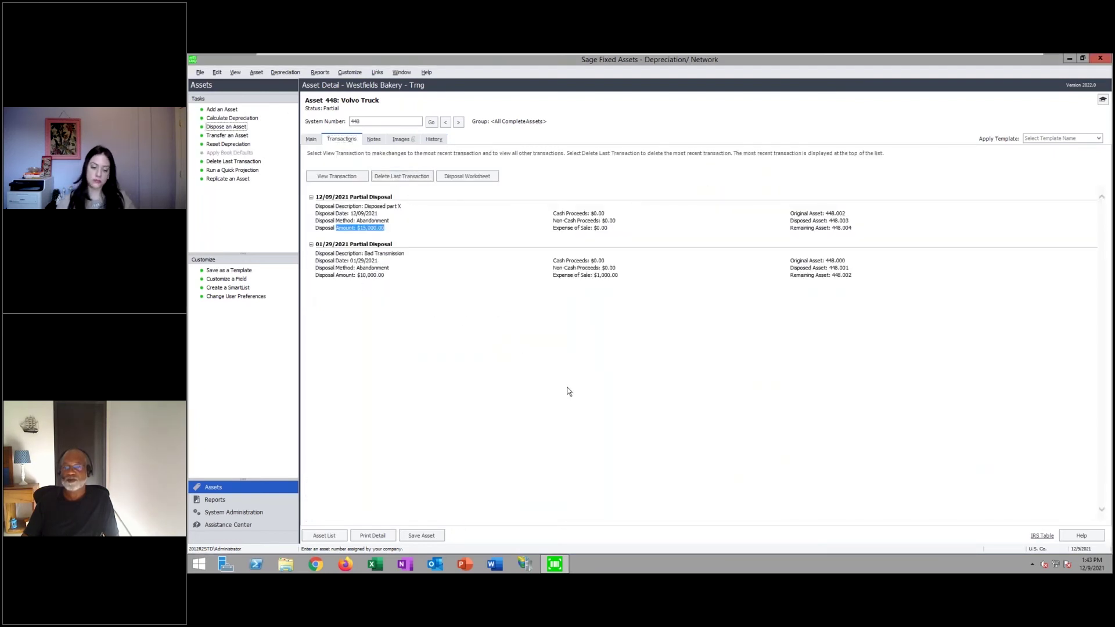
pyautogui.click(716, 340)
pyautogui.click(311, 140)
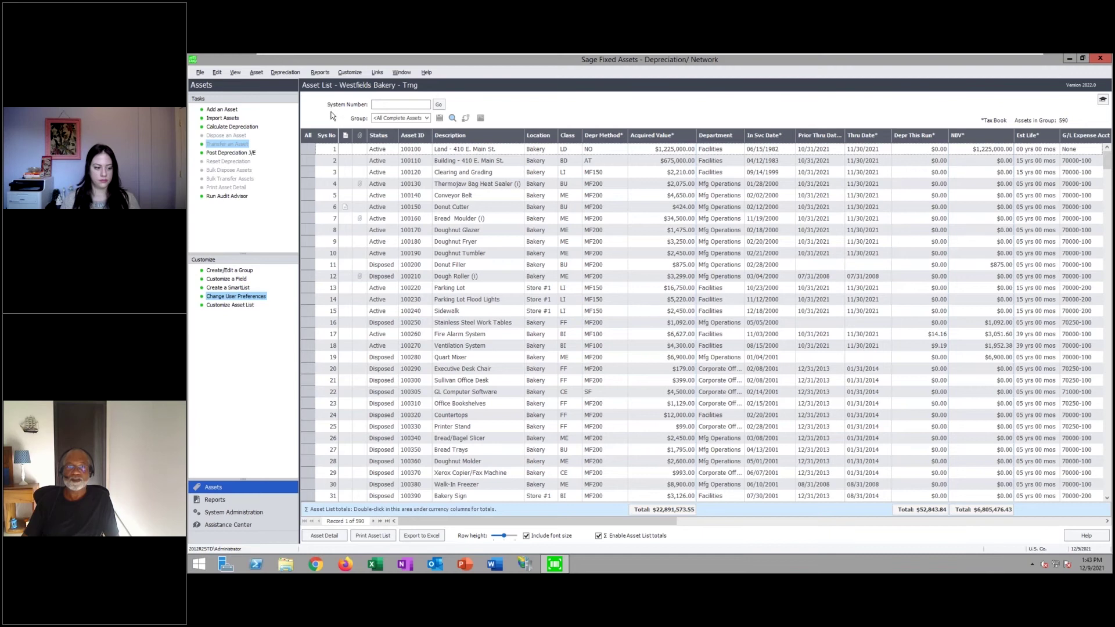
# Open the Disposal report definition and set its date range from 01/01/2020 to 12/09/2021.
pyautogui.click(320, 72)
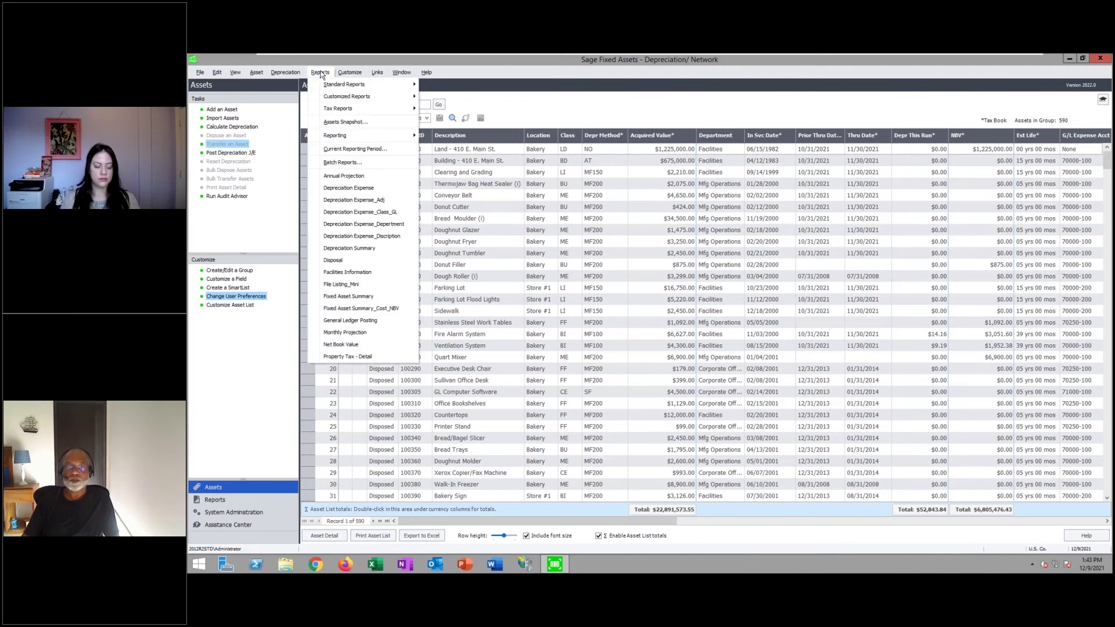
pyautogui.click(332, 260)
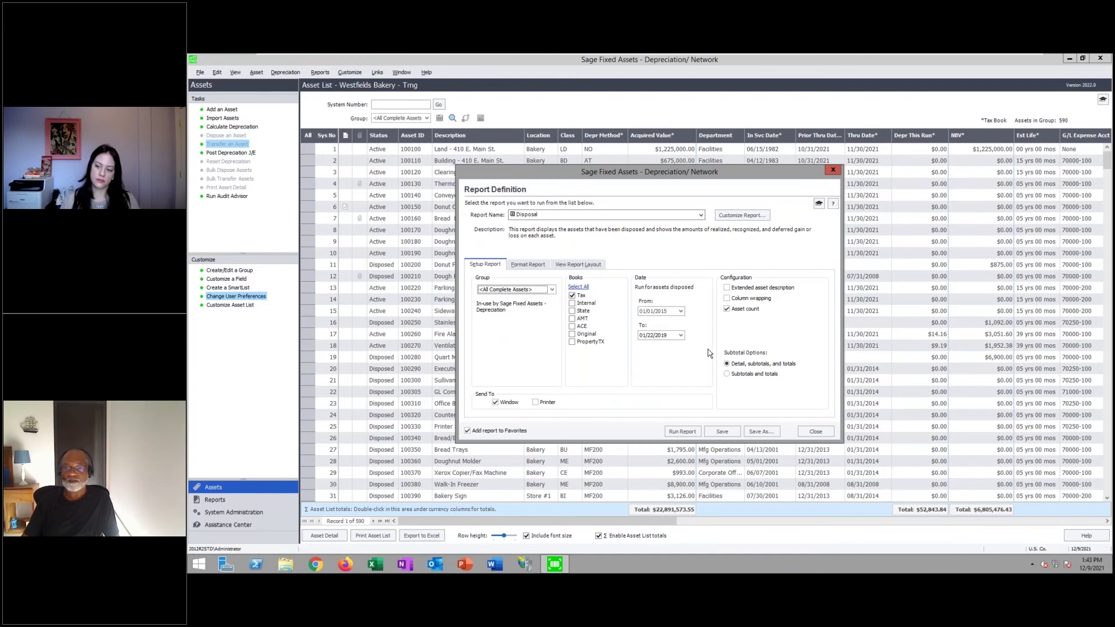
pyautogui.click(681, 335)
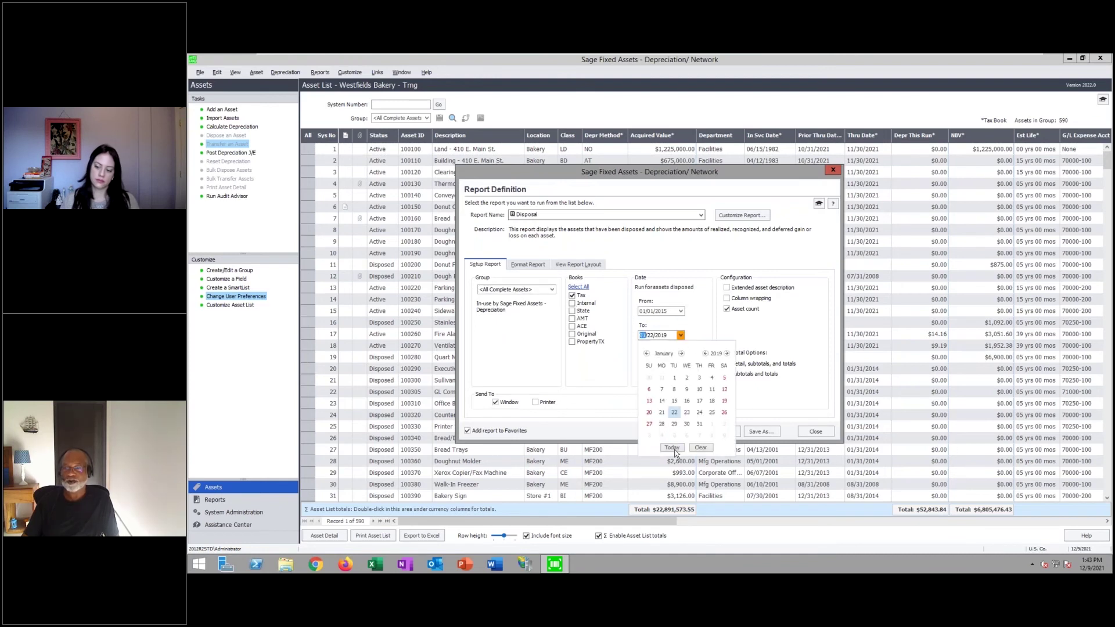
pyautogui.click(671, 448)
pyautogui.click(663, 311)
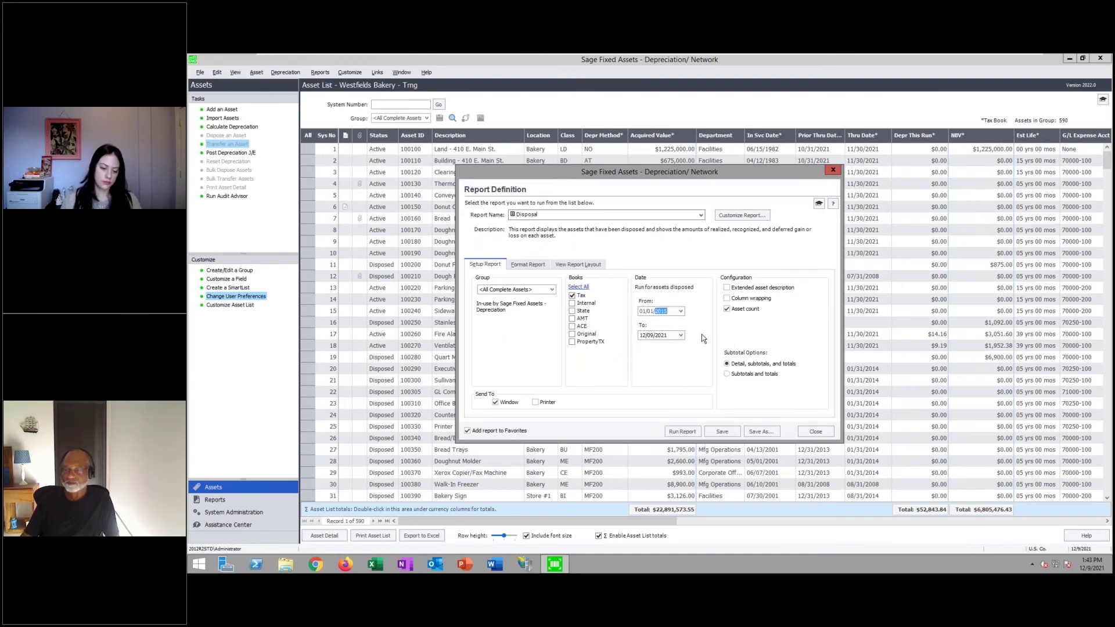
pyautogui.press('Up')
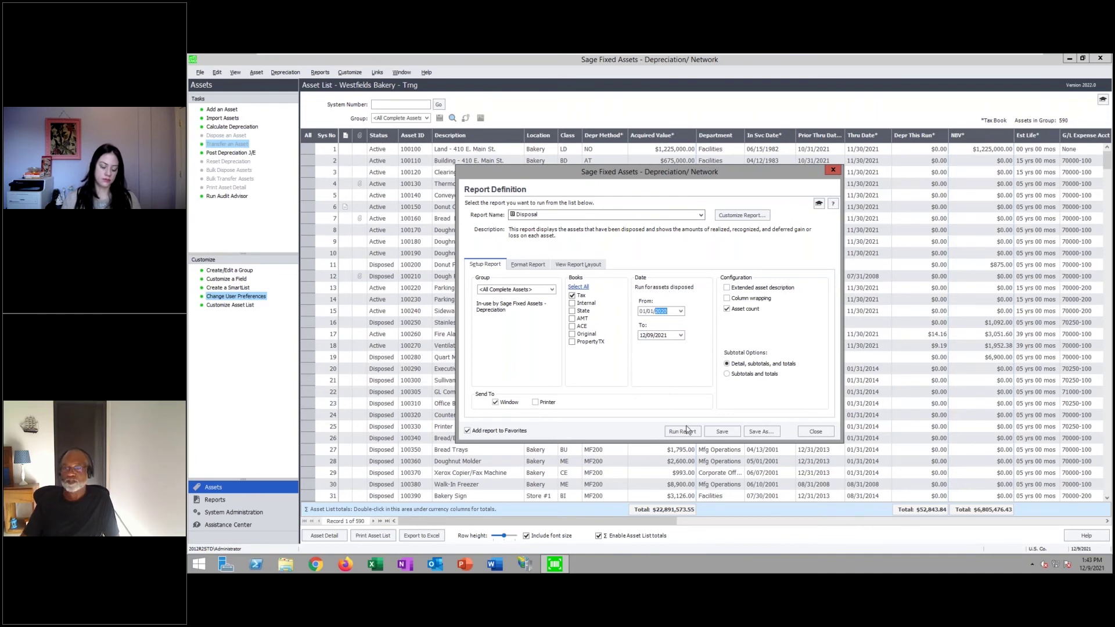
# Check the Disposal report's sort and format options and run the report for the Tax book.
pyautogui.click(537, 265)
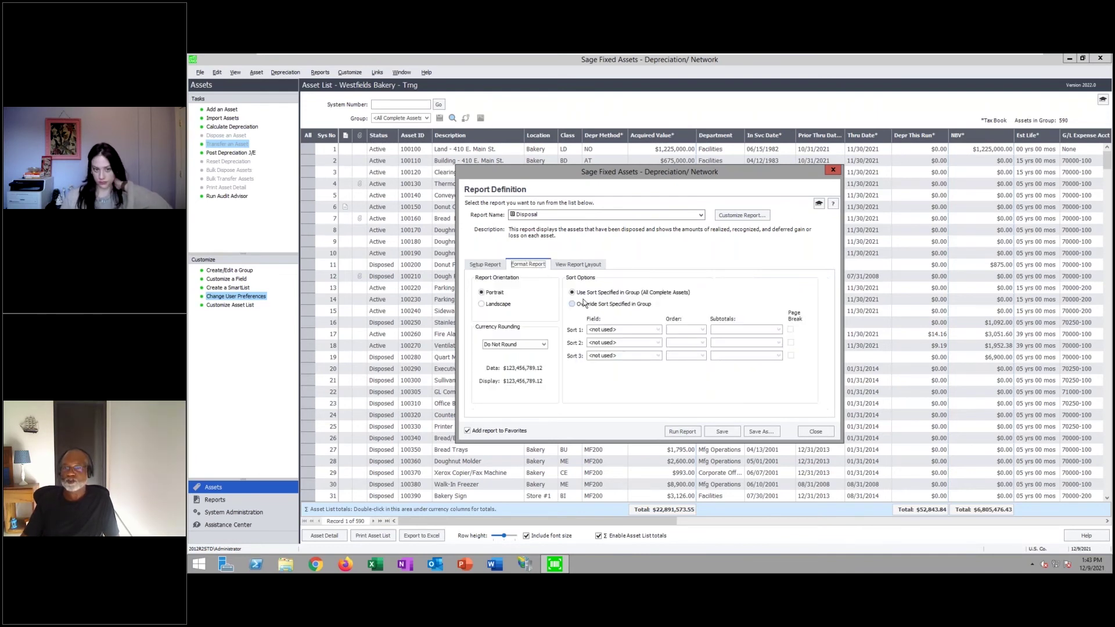
pyautogui.click(485, 264)
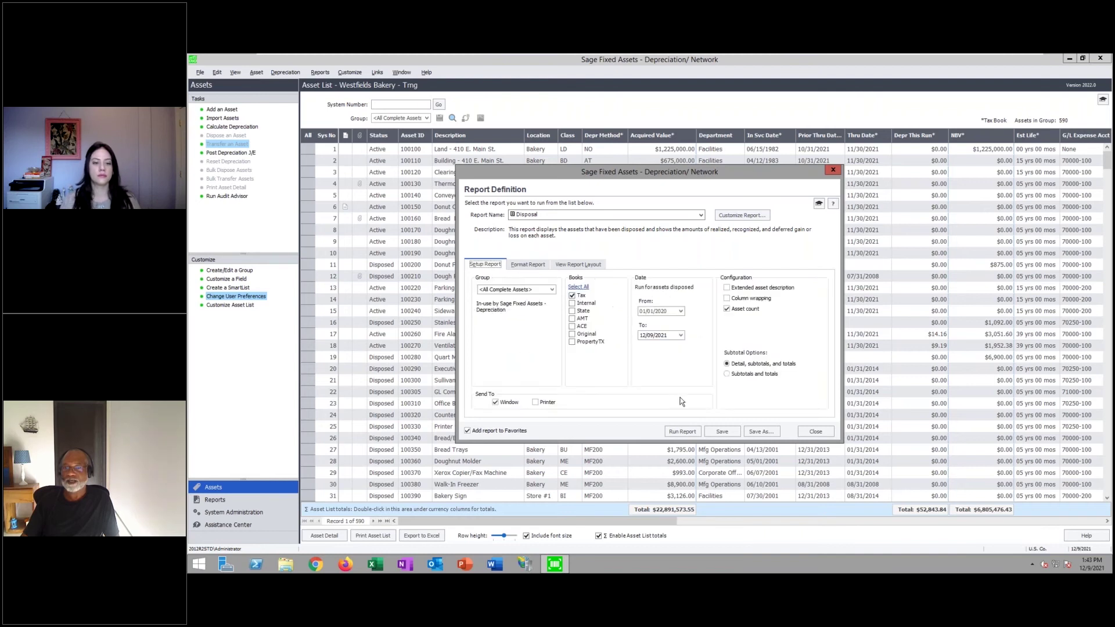
pyautogui.click(682, 432)
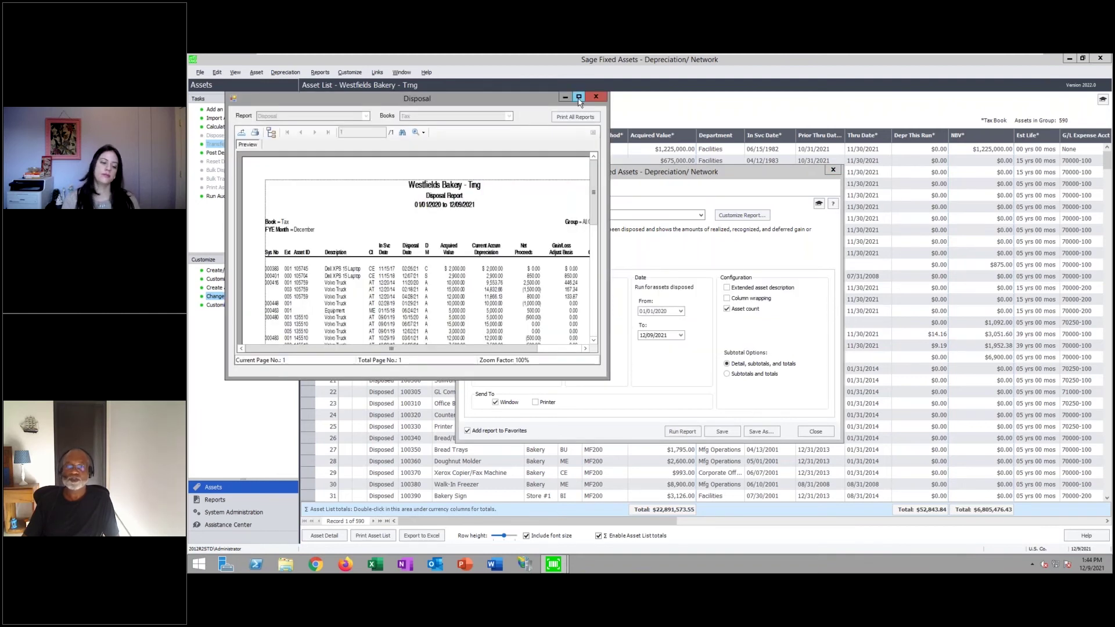
# Enlarge the Disposal report to 200%, review the disposed assets and their gains and losses, and close the report and its definition.
pyautogui.click(580, 91)
pyautogui.click(381, 91)
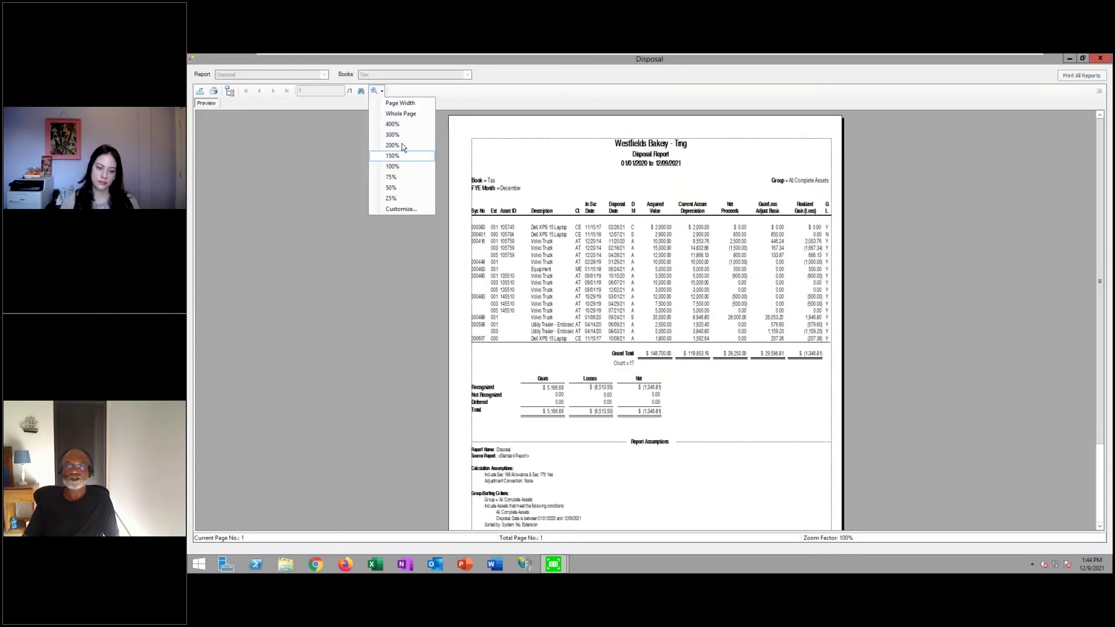
pyautogui.click(392, 145)
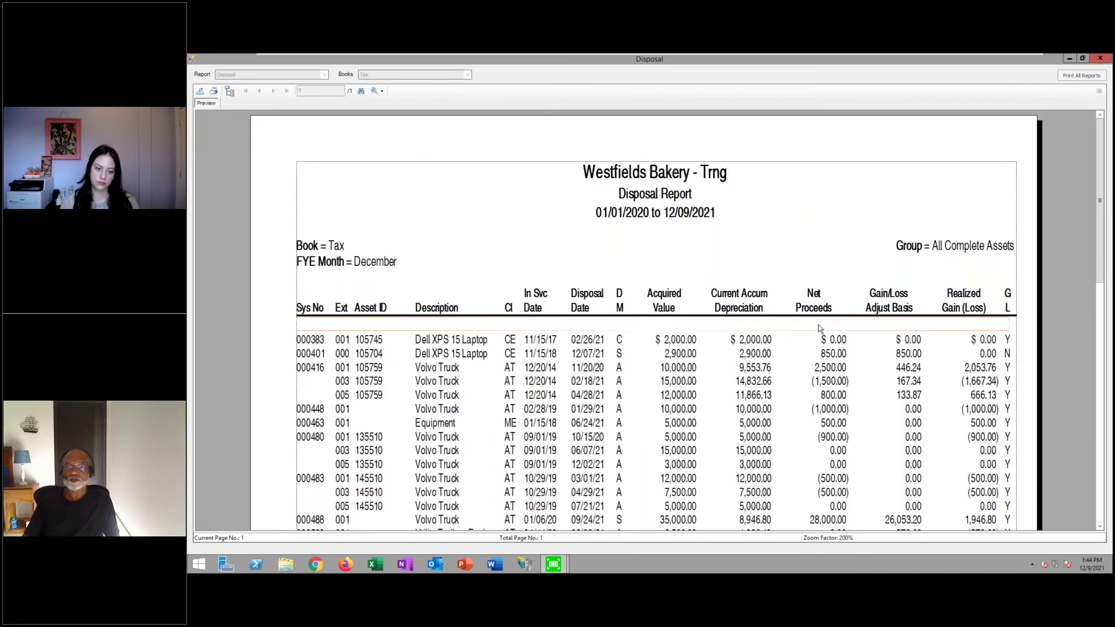
pyautogui.scroll(-1, 818, 325)
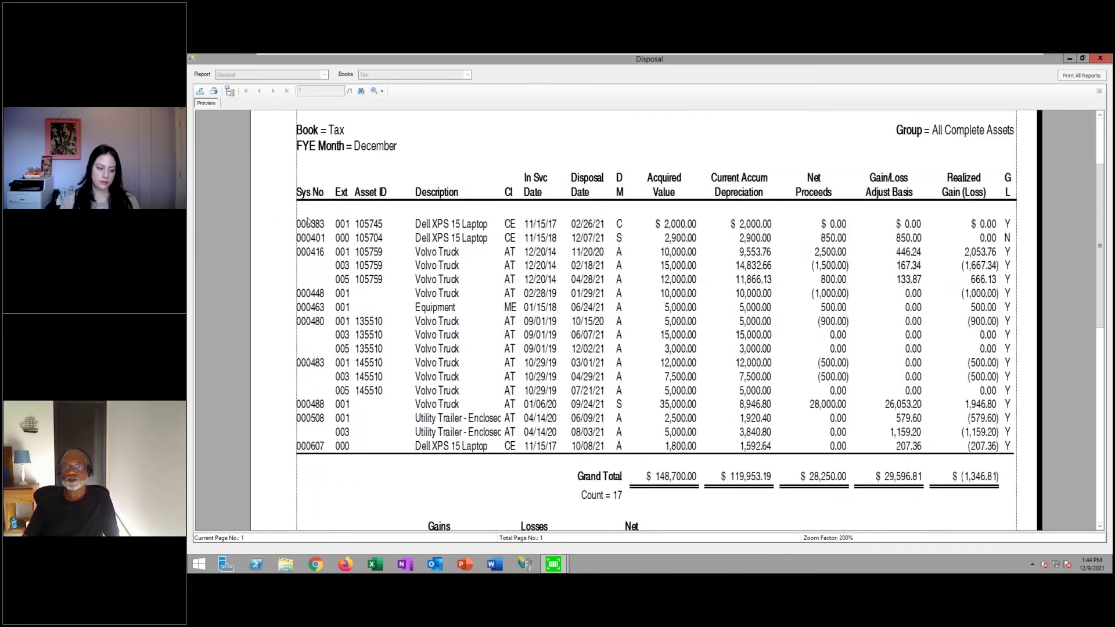
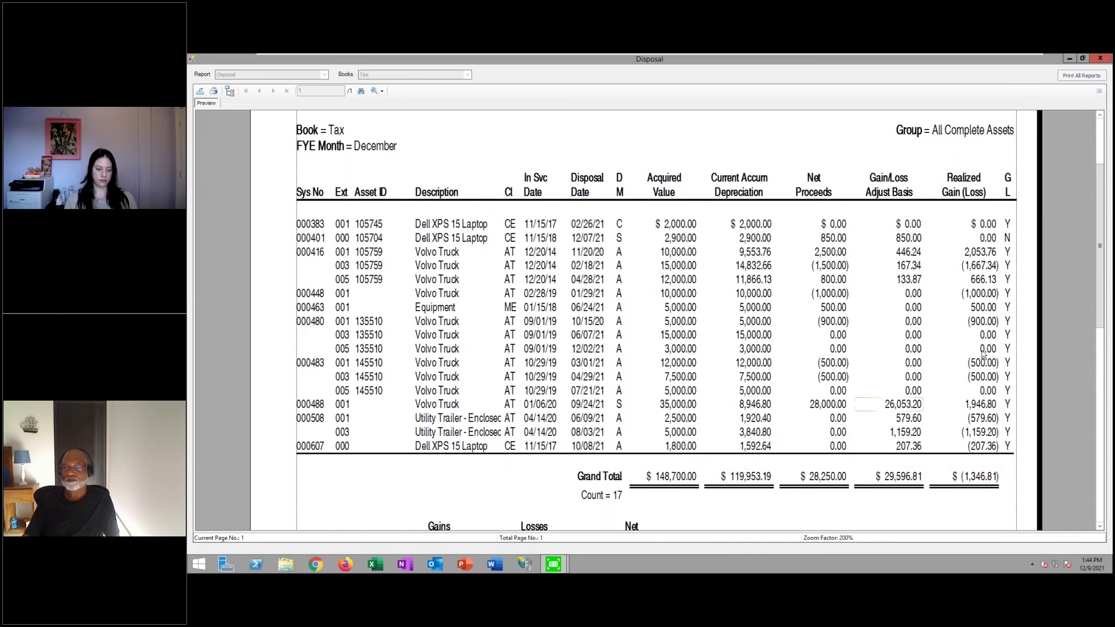
pyautogui.scroll(-2, 1029, 271)
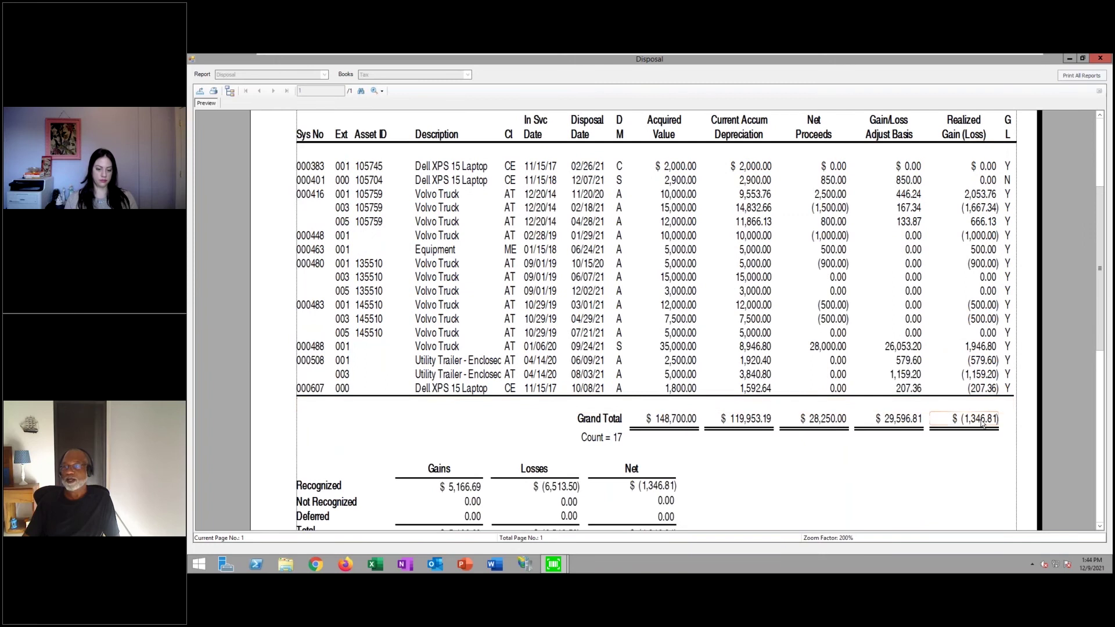
pyautogui.scroll(-2, 982, 425)
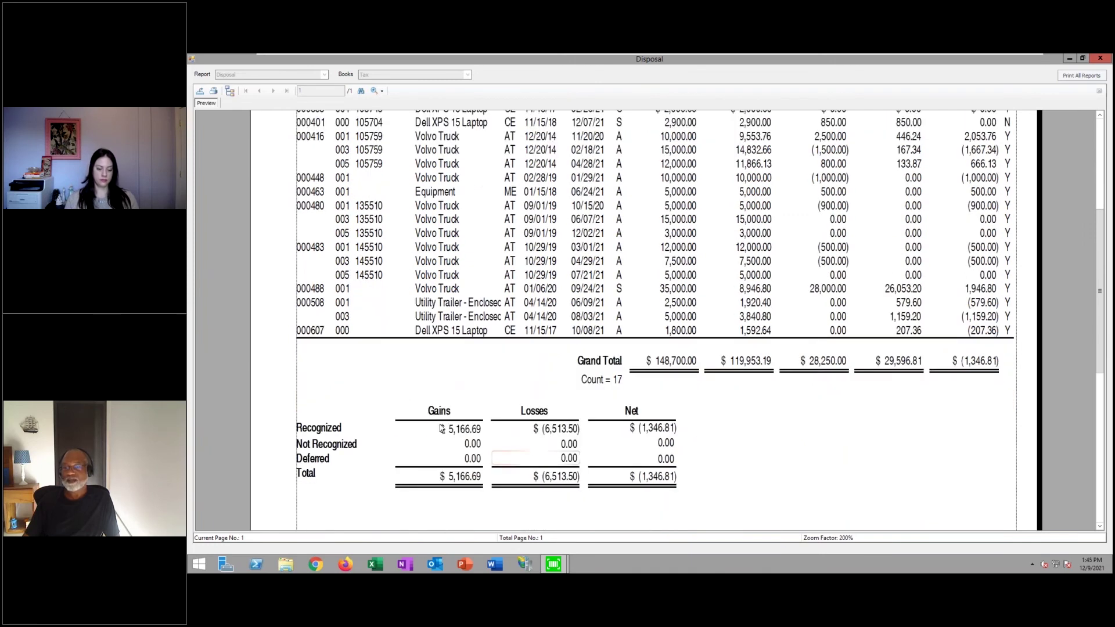
pyautogui.scroll(4, 816, 436)
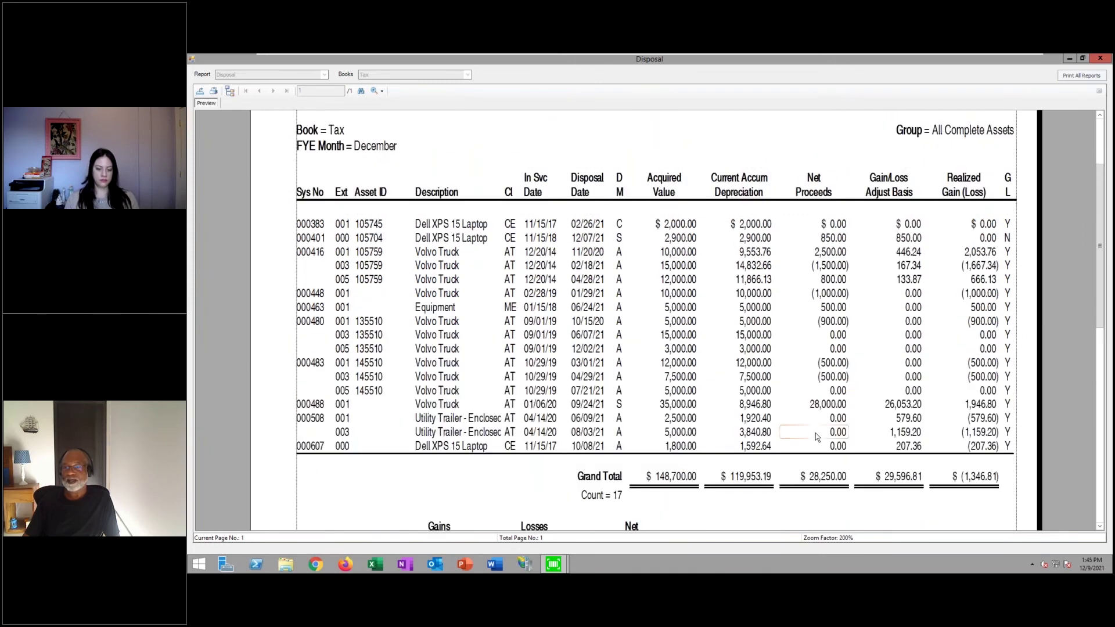
pyautogui.scroll(2, 815, 433)
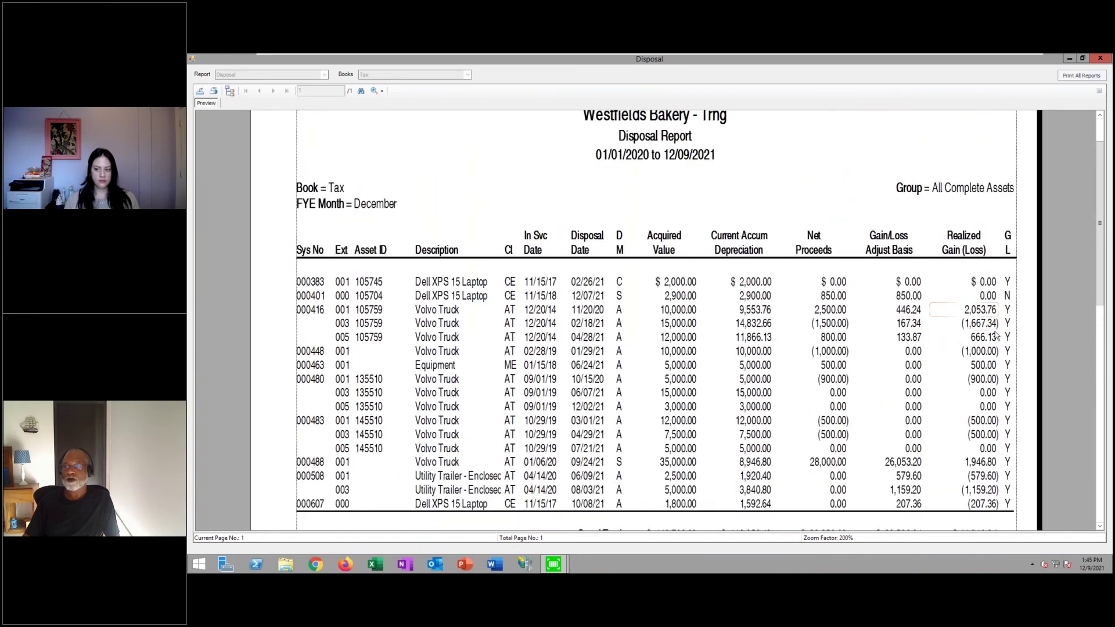
pyautogui.click(1100, 60)
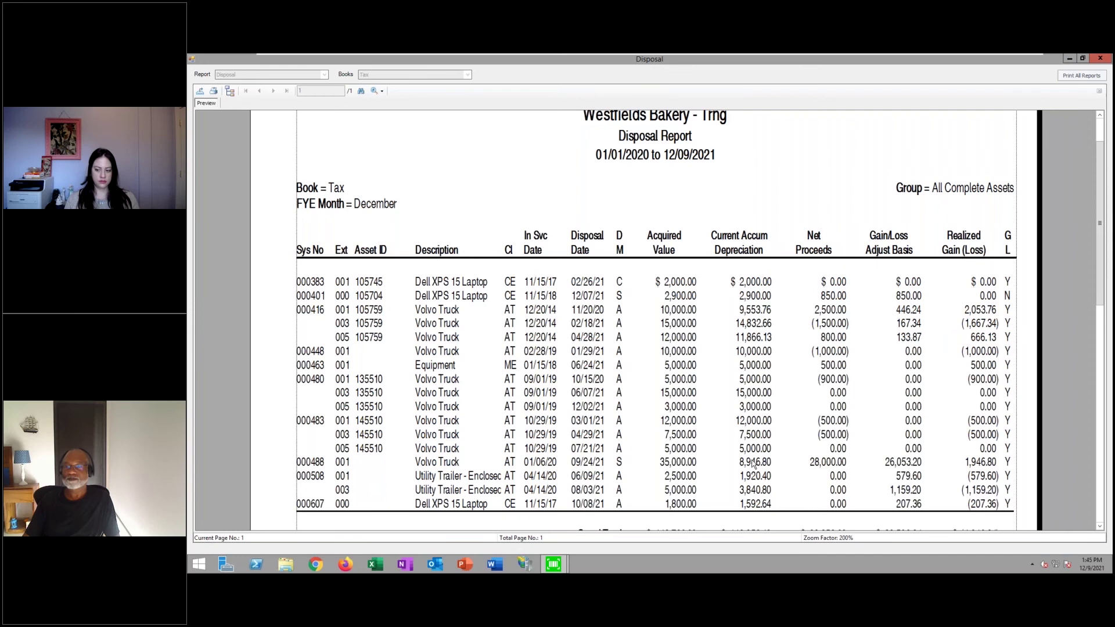
pyautogui.click(815, 433)
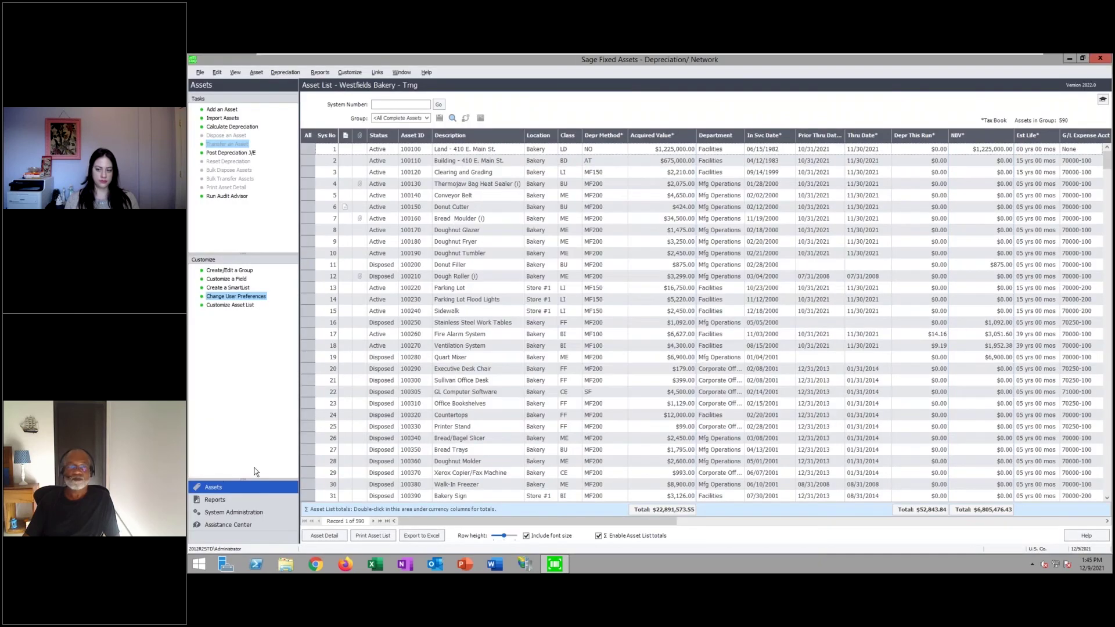
# Calculate depreciation through 11/2021 for all complete assets in every book, with the report's window output turned off.
pyautogui.click(281, 72)
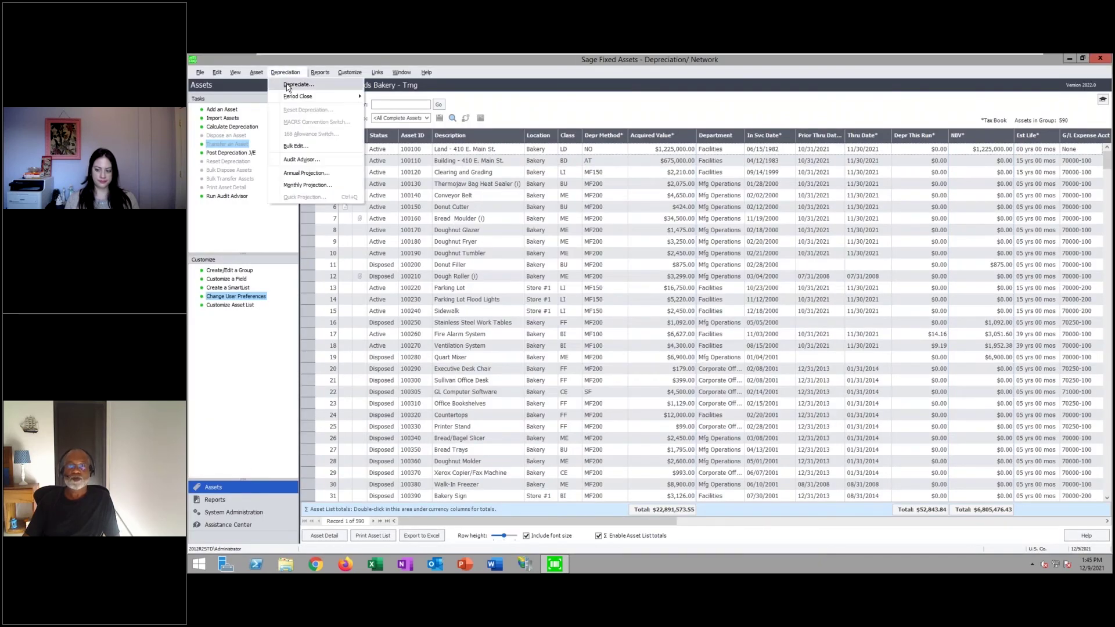
pyautogui.click(288, 86)
pyautogui.click(608, 330)
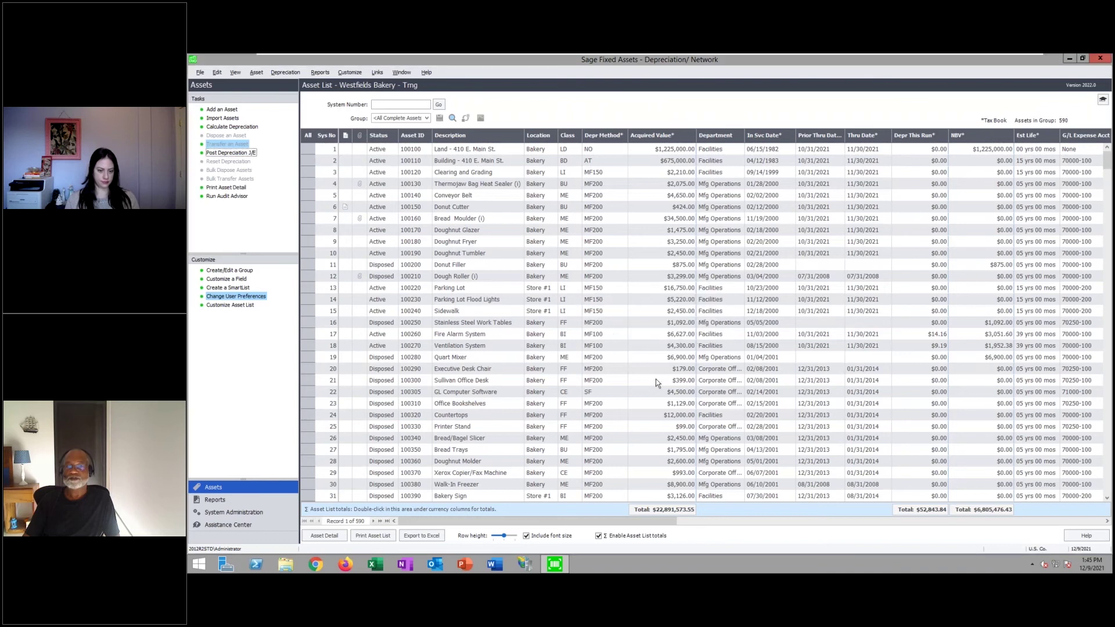
pyautogui.click(582, 271)
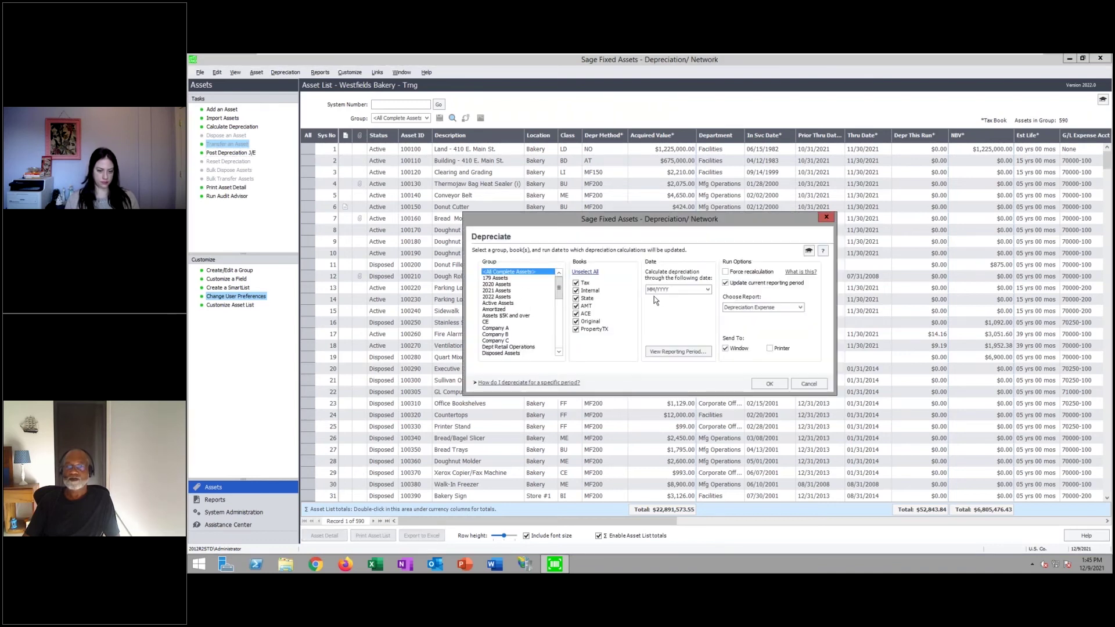
pyautogui.click(651, 290)
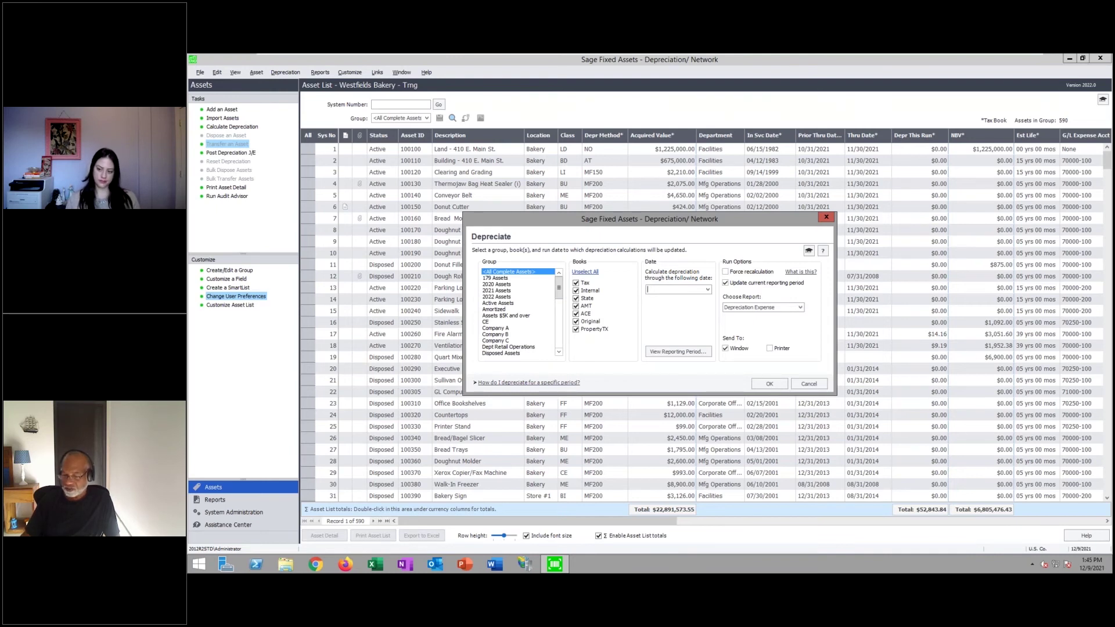
pyautogui.write('11/2021')
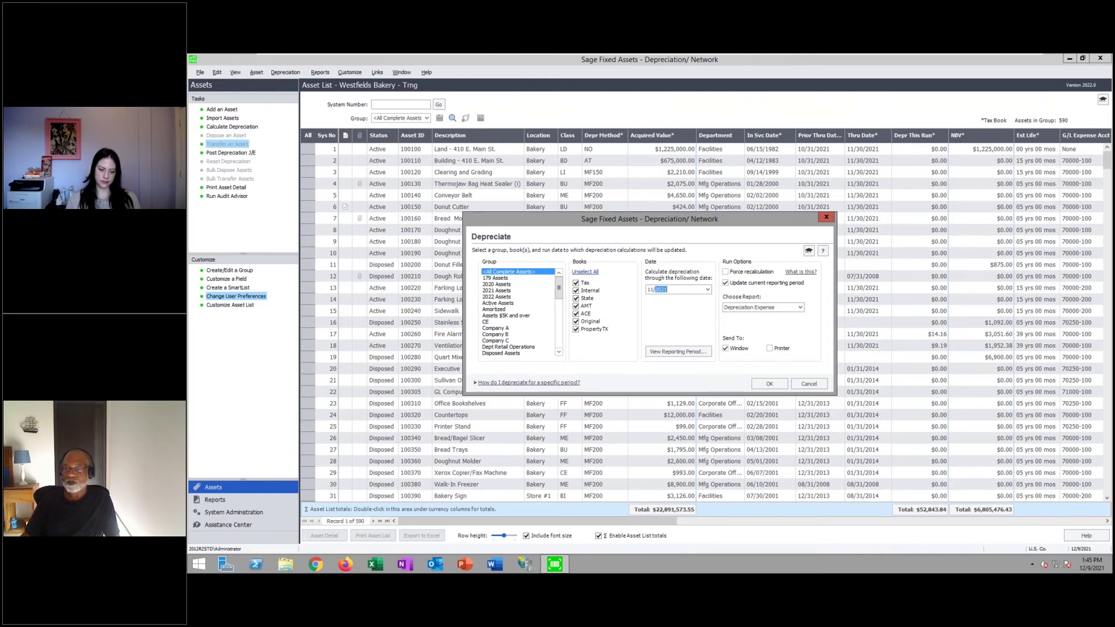
pyautogui.click(736, 348)
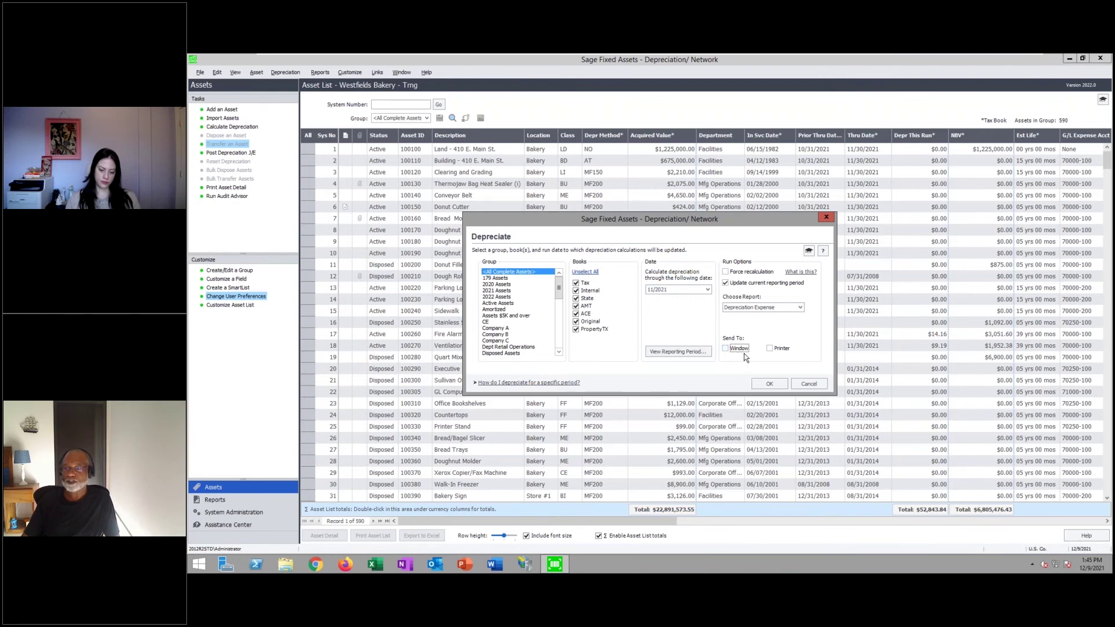
pyautogui.click(769, 383)
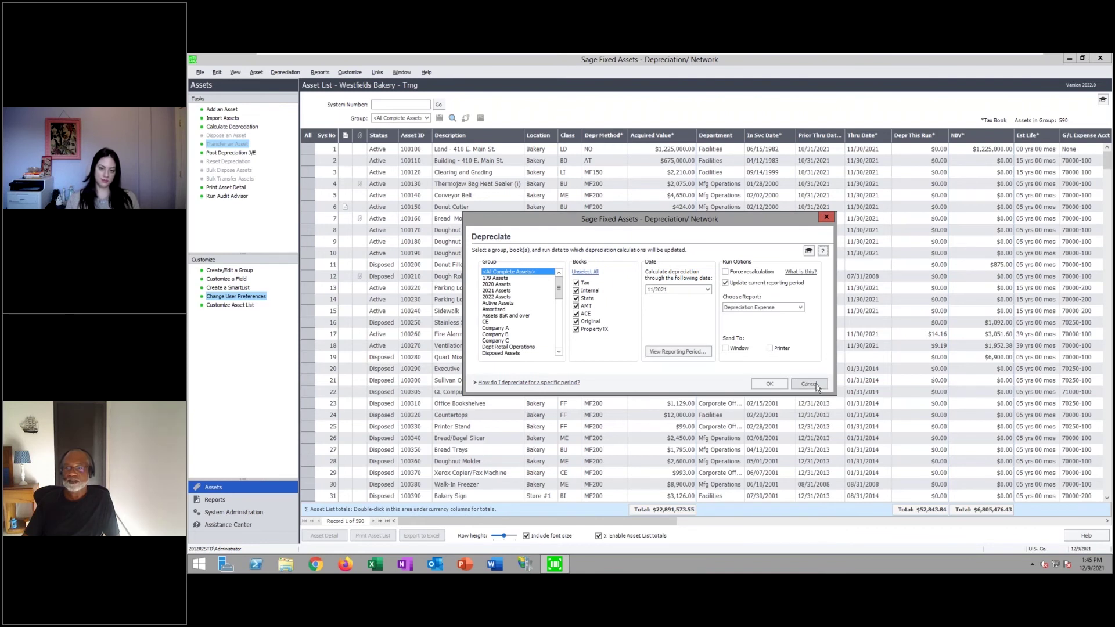
pyautogui.click(810, 384)
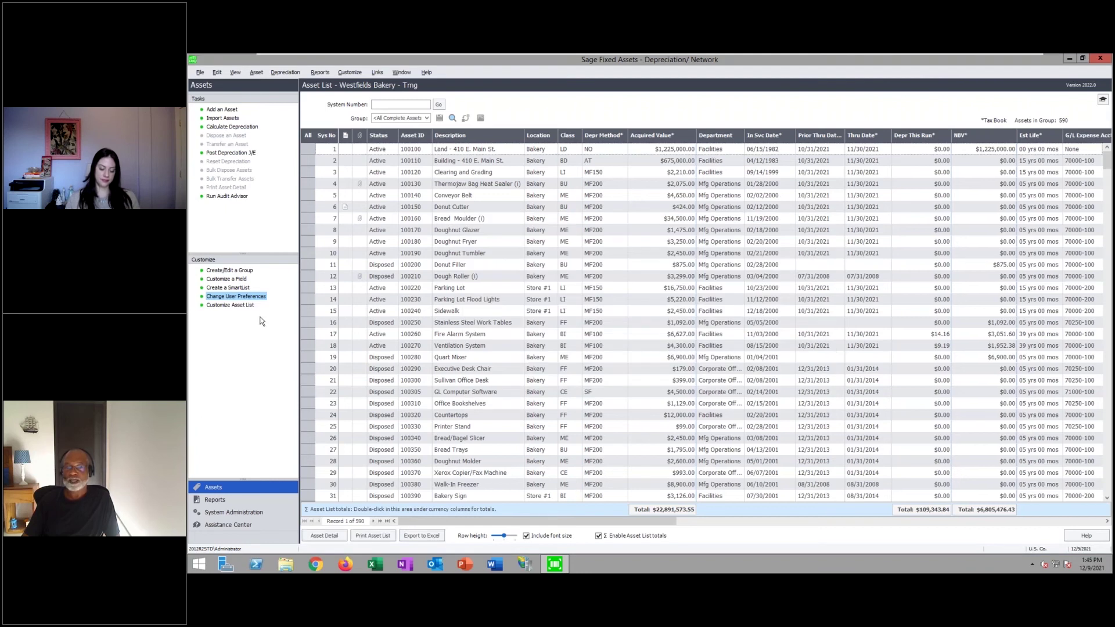
# Check the asset list's field selection without changing it, and open assets 494 and 522 to examine their depreciation calculations.
pyautogui.click(235, 306)
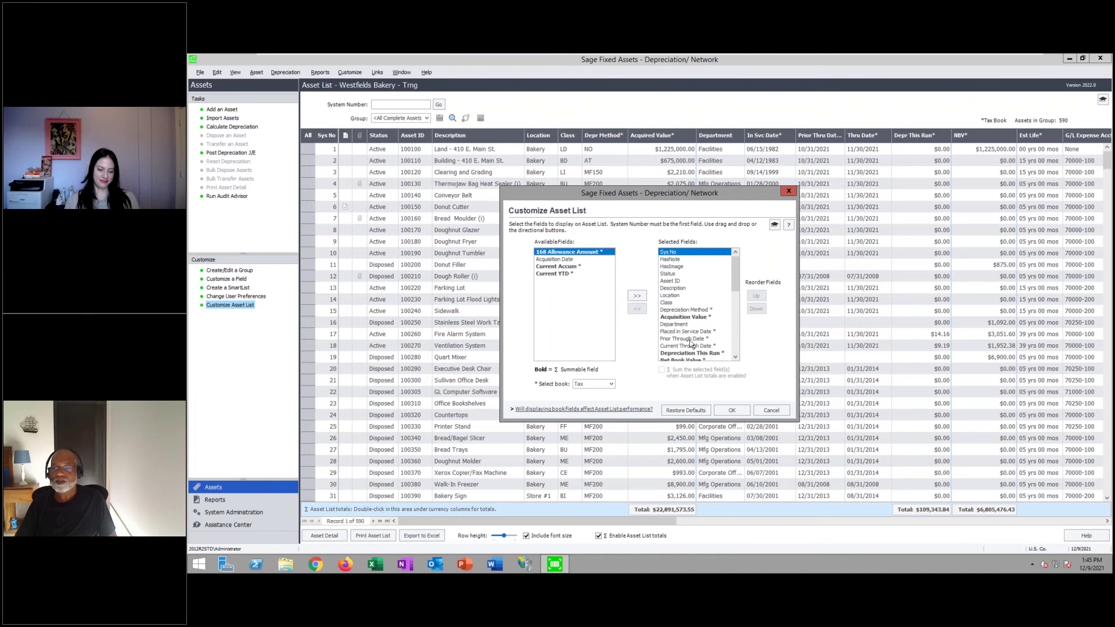
pyautogui.click(771, 410)
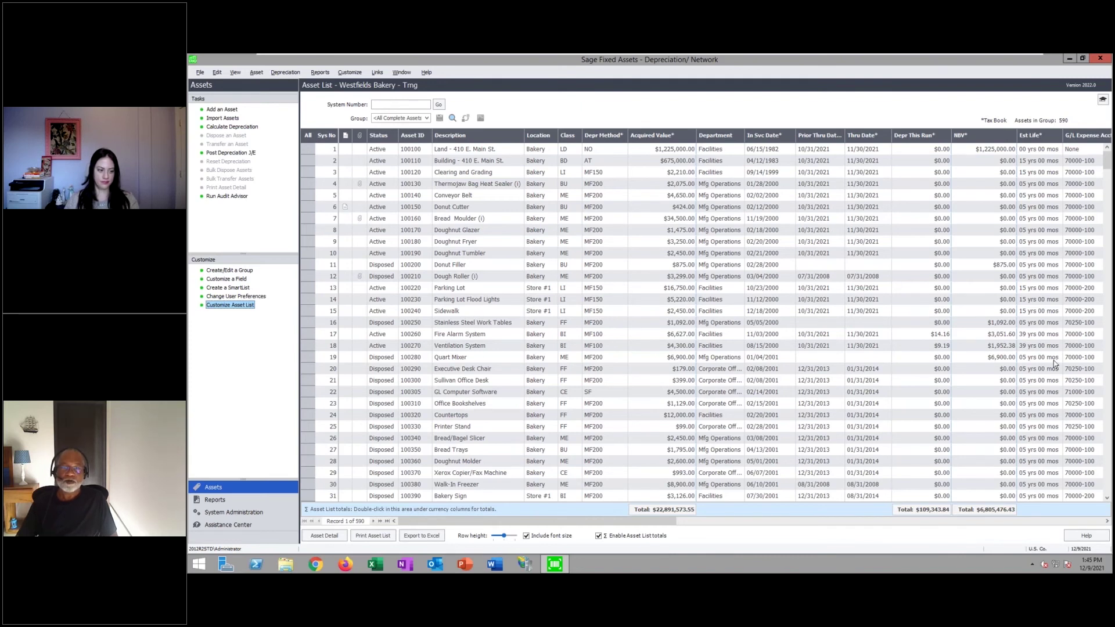
pyautogui.moveTo(1106, 166); pyautogui.dragTo(1107, 435)
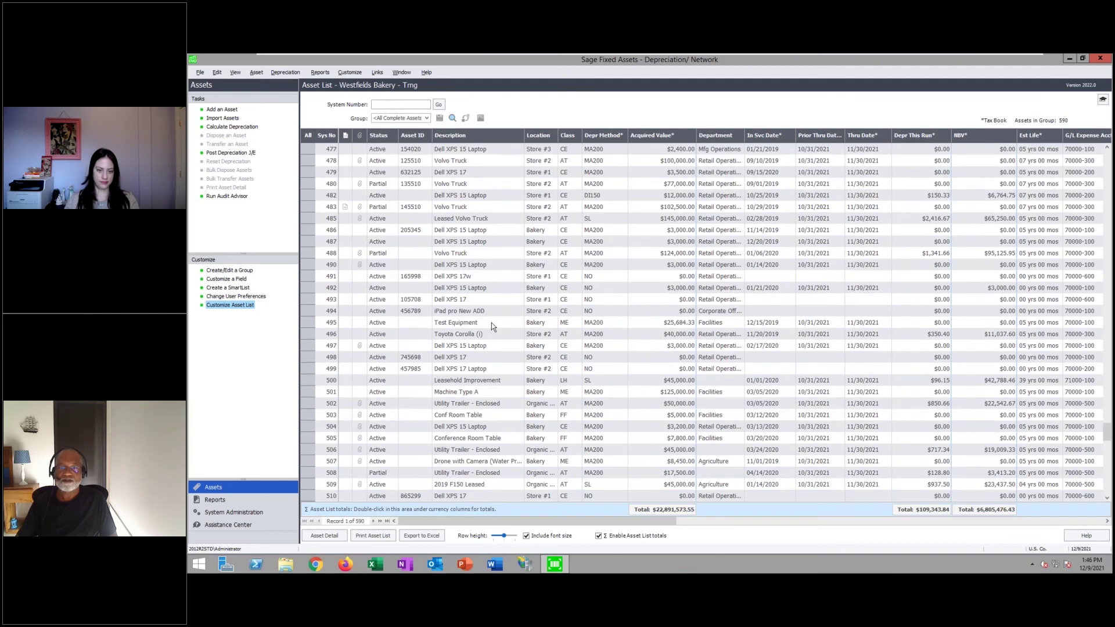
pyautogui.doubleClick(491, 311)
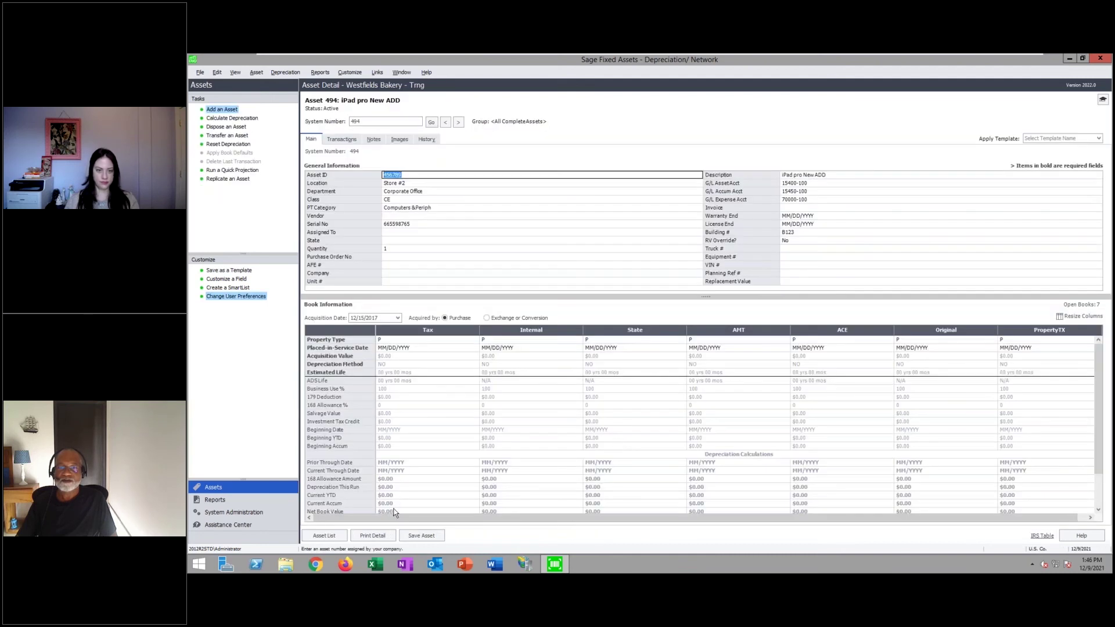
pyautogui.click(325, 536)
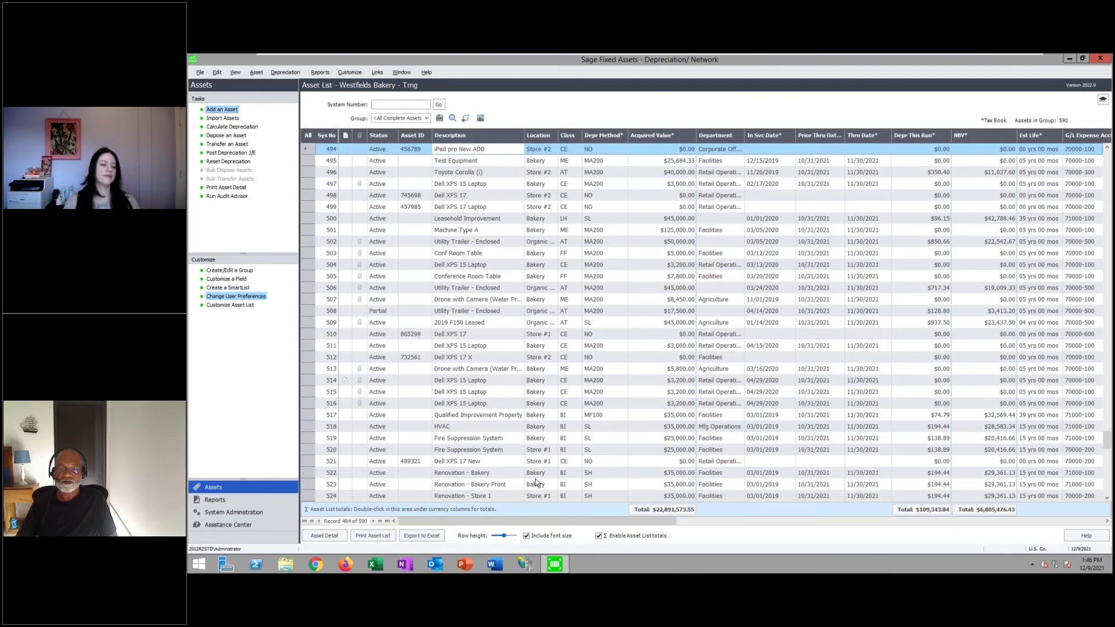
pyautogui.doubleClick(539, 475)
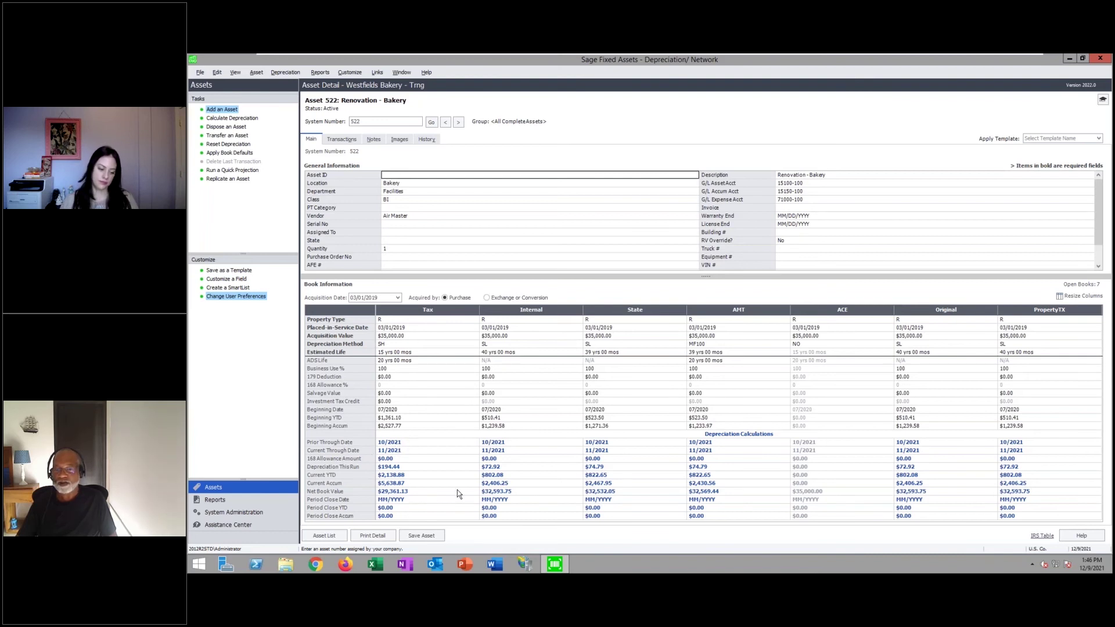
# Find the Depreciation Expense report among all reports and open its definition.
pyautogui.click(214, 499)
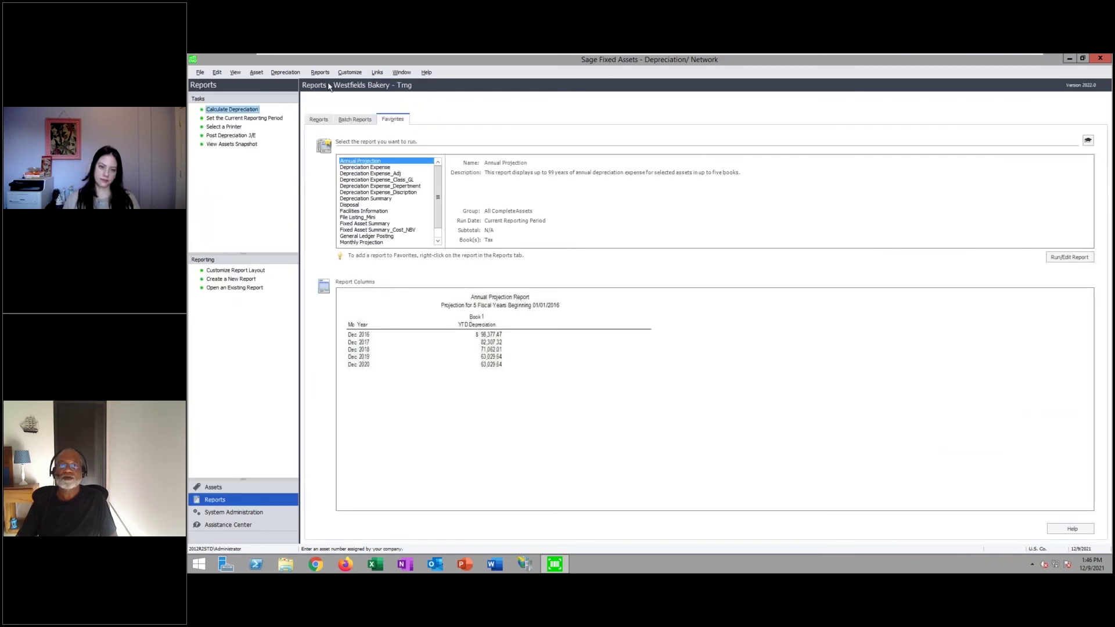
pyautogui.click(318, 120)
pyautogui.scroll(-1, 437, 187)
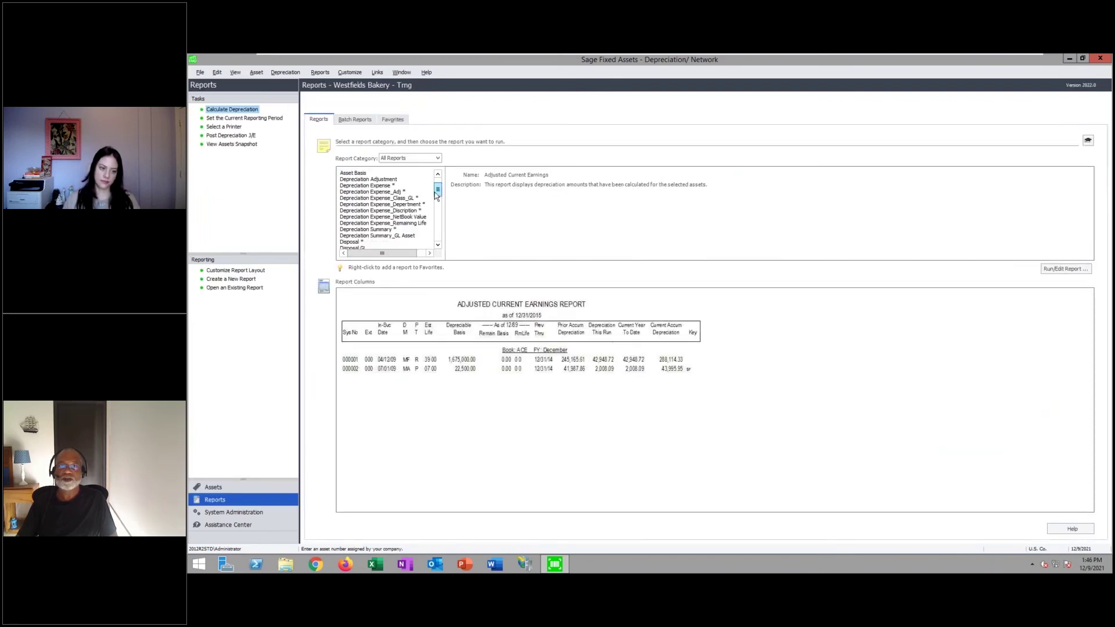
pyautogui.click(377, 187)
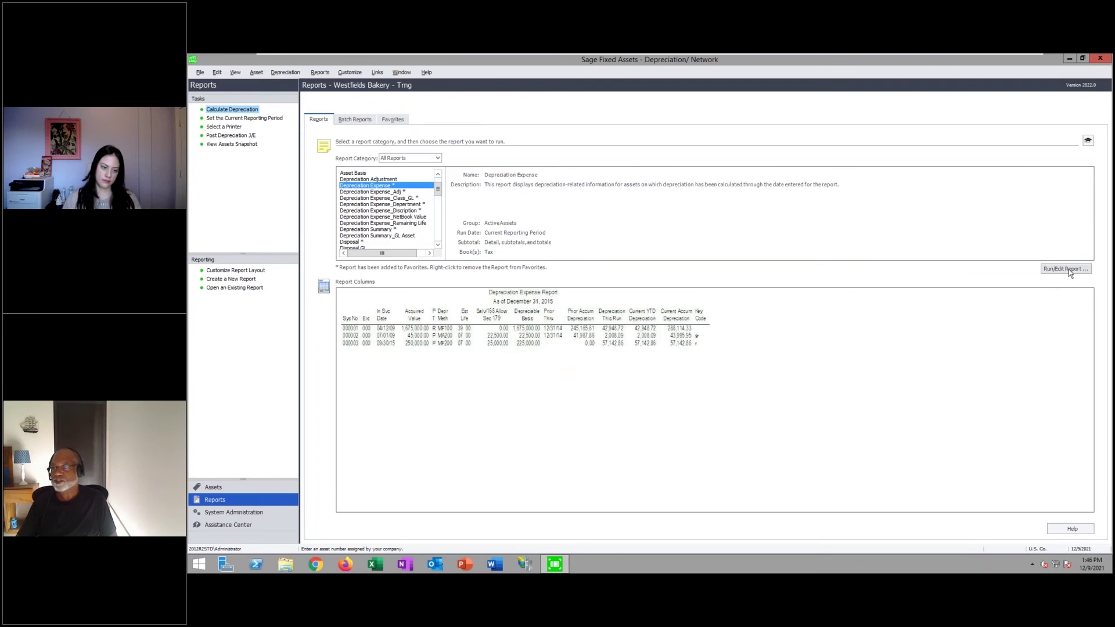
pyautogui.press('Return')
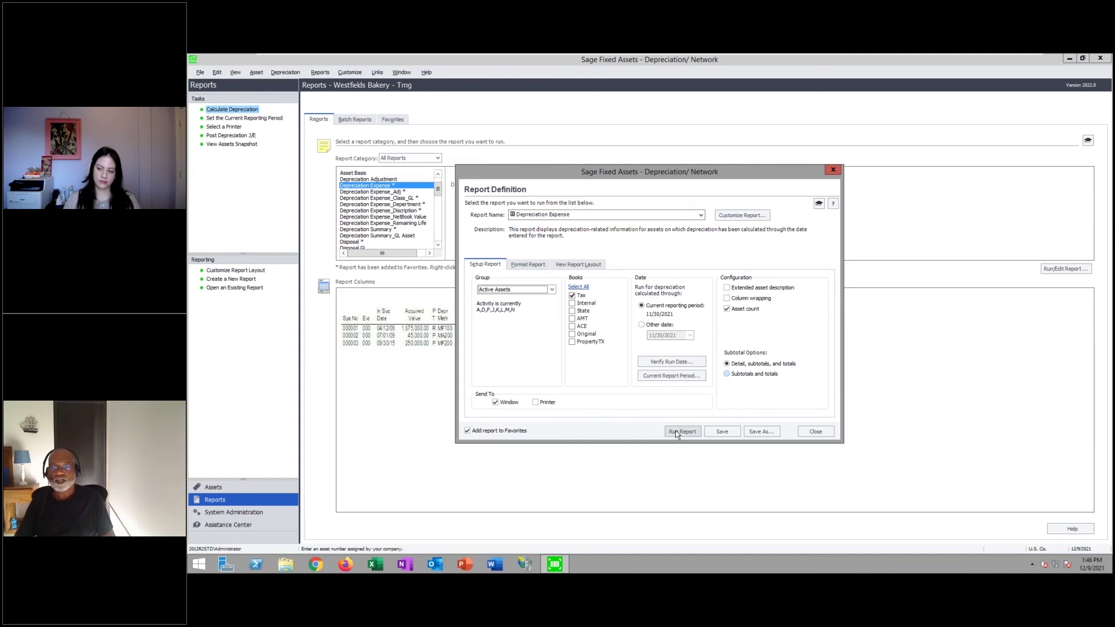
# Check the Depreciation Expense report's sort options and column customization, and run it on Active Assets for the Tax book.
pyautogui.click(527, 264)
pyautogui.click(571, 304)
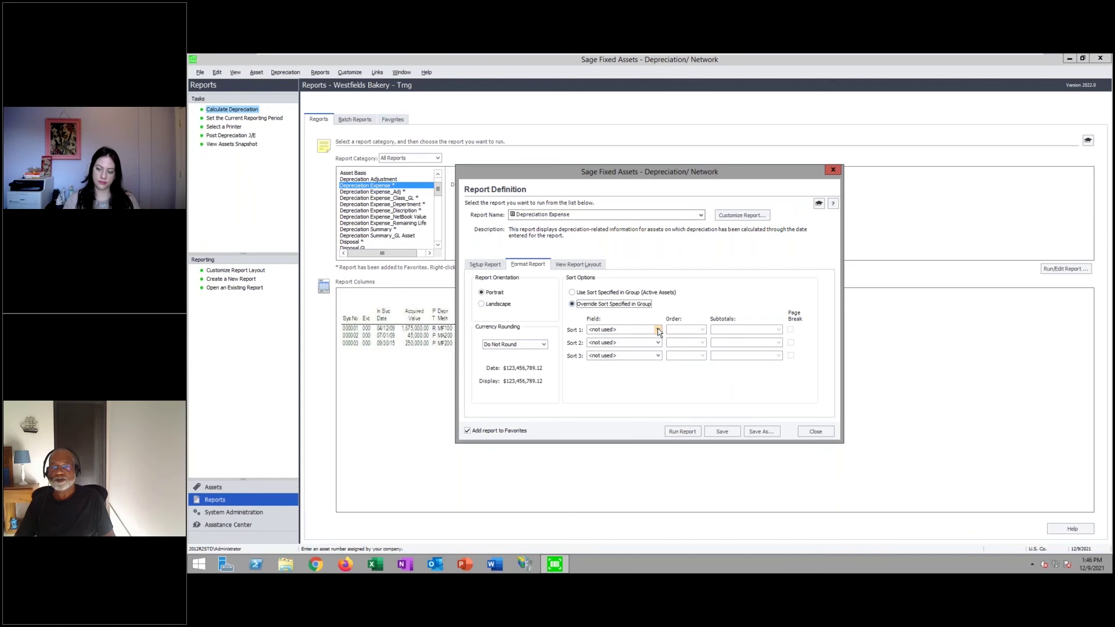
pyautogui.click(657, 329)
pyautogui.click(572, 292)
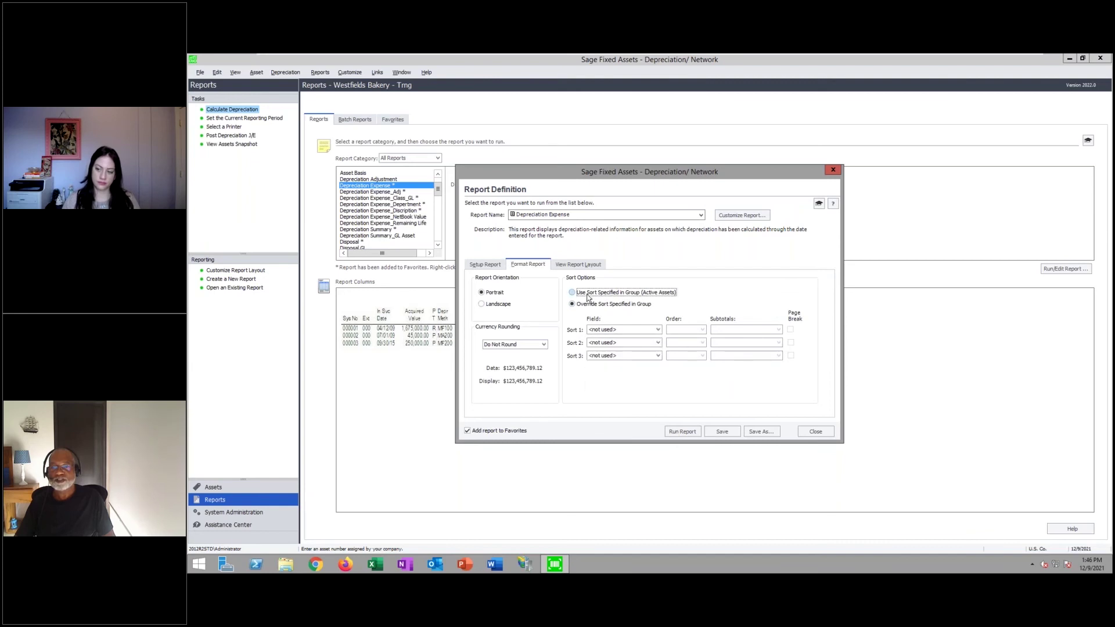
pyautogui.click(741, 215)
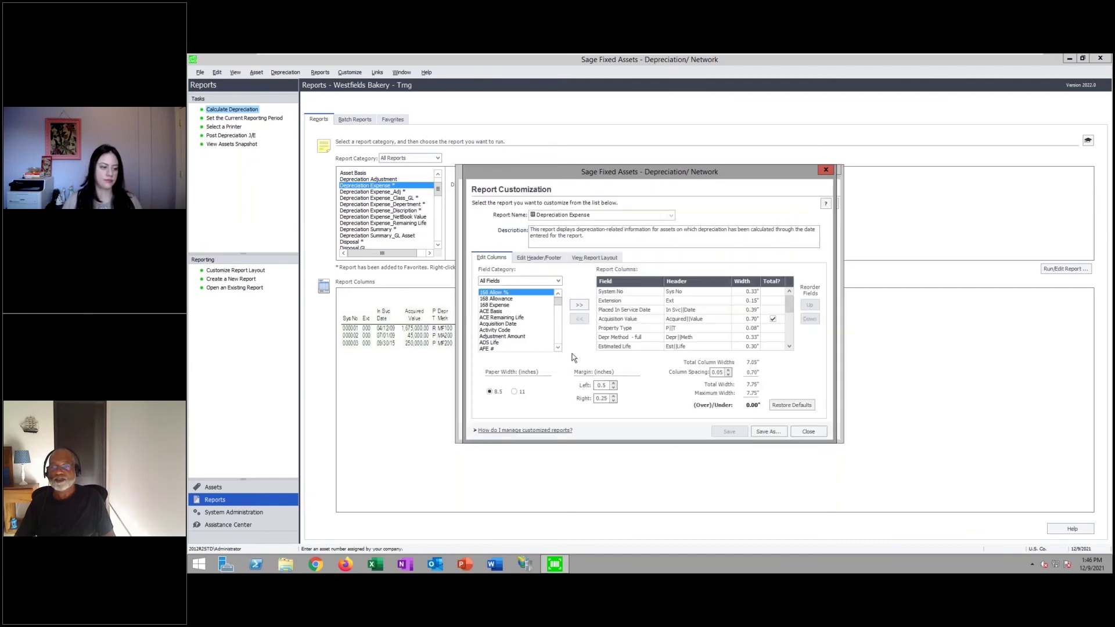
pyautogui.click(810, 433)
pyautogui.click(486, 265)
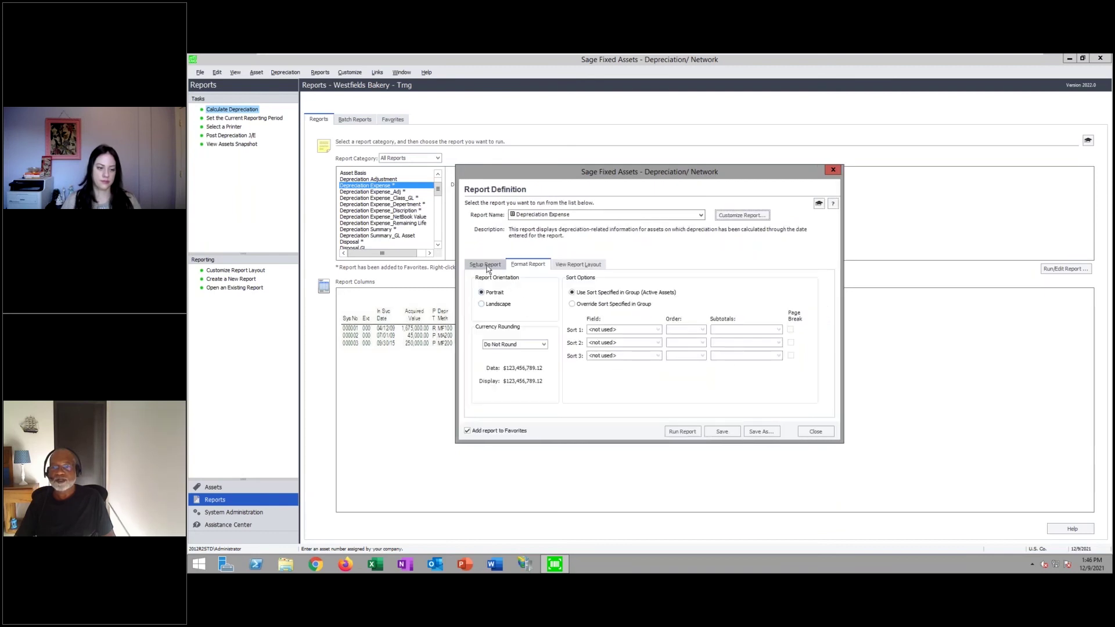
pyautogui.click(684, 432)
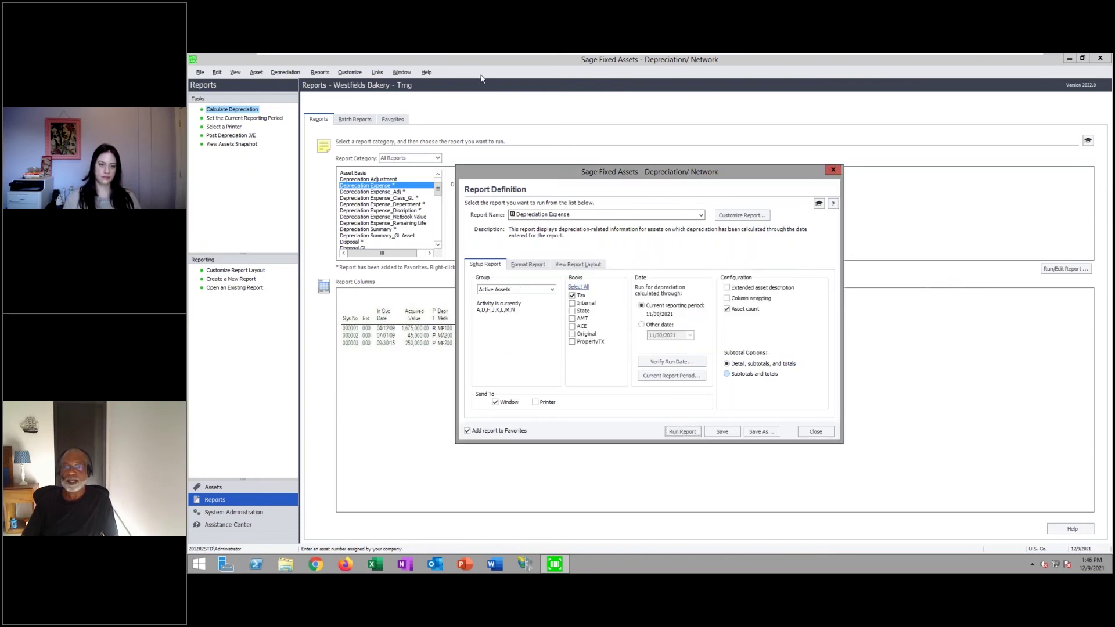
# Enlarge the Depreciation Expense report to 200%, examine its grand totals and column headings, and close the report and its definition.
pyautogui.click(553, 71)
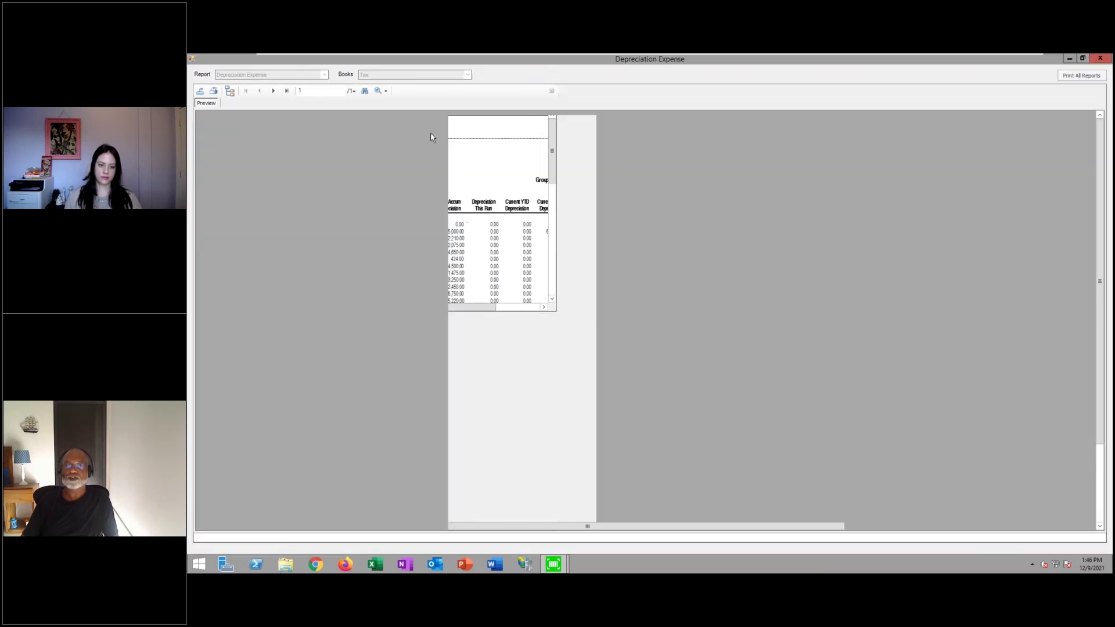
pyautogui.click(389, 91)
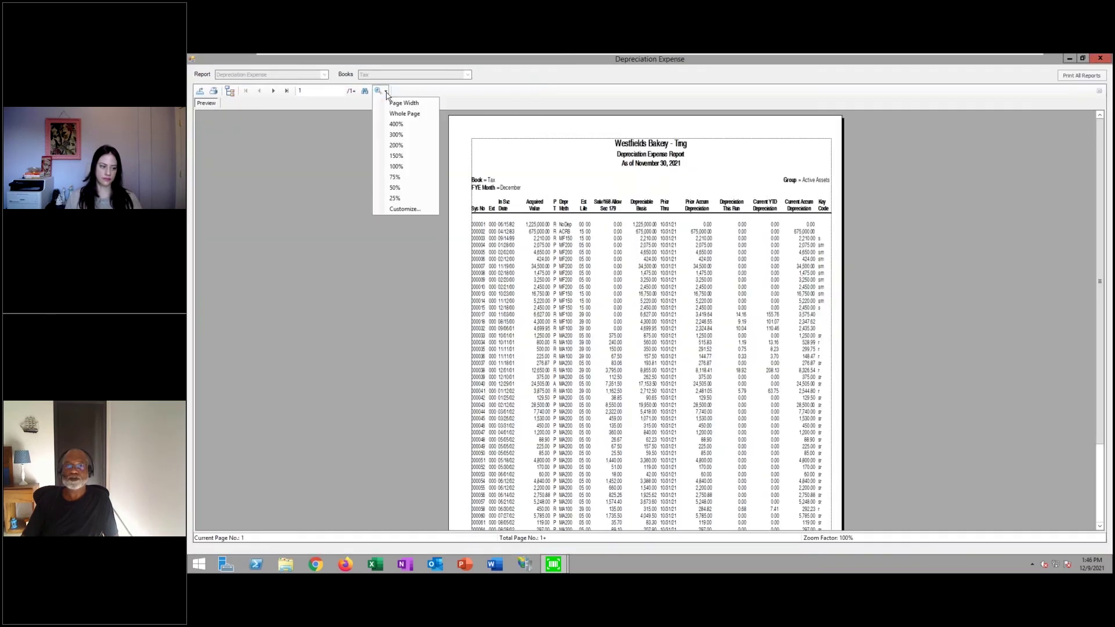
pyautogui.click(412, 146)
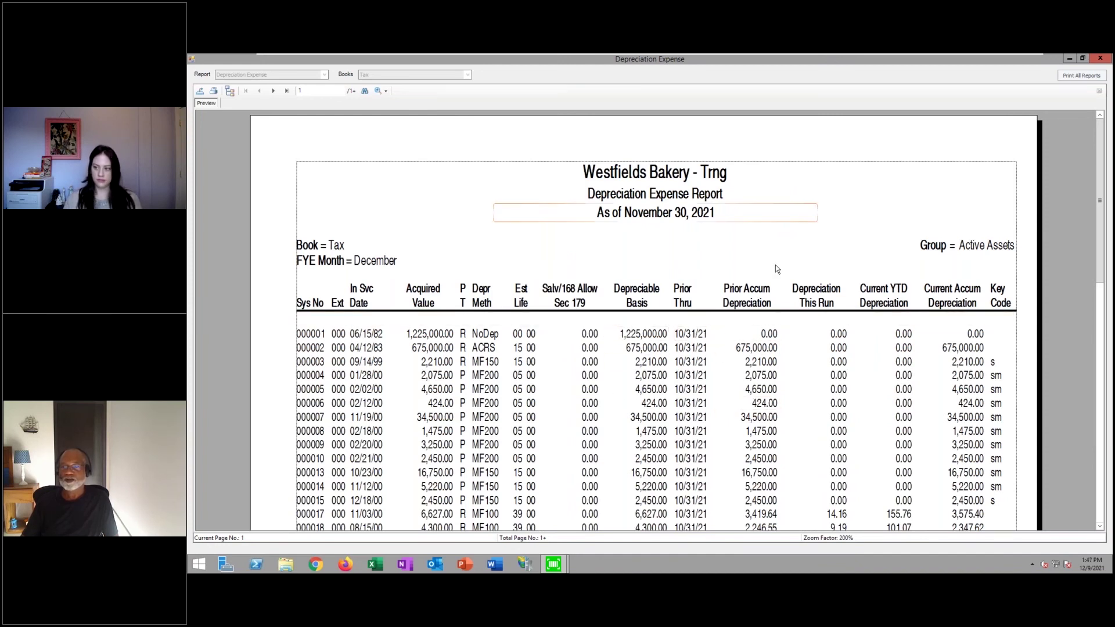
pyautogui.click(286, 90)
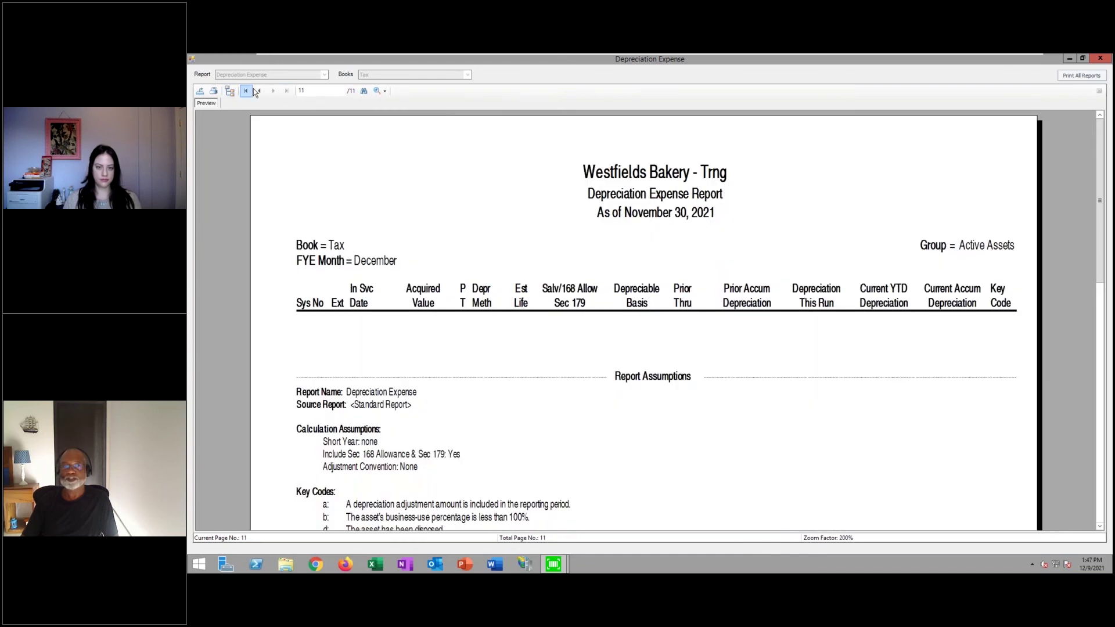
pyautogui.click(259, 90)
pyautogui.scroll(-10, 823, 311)
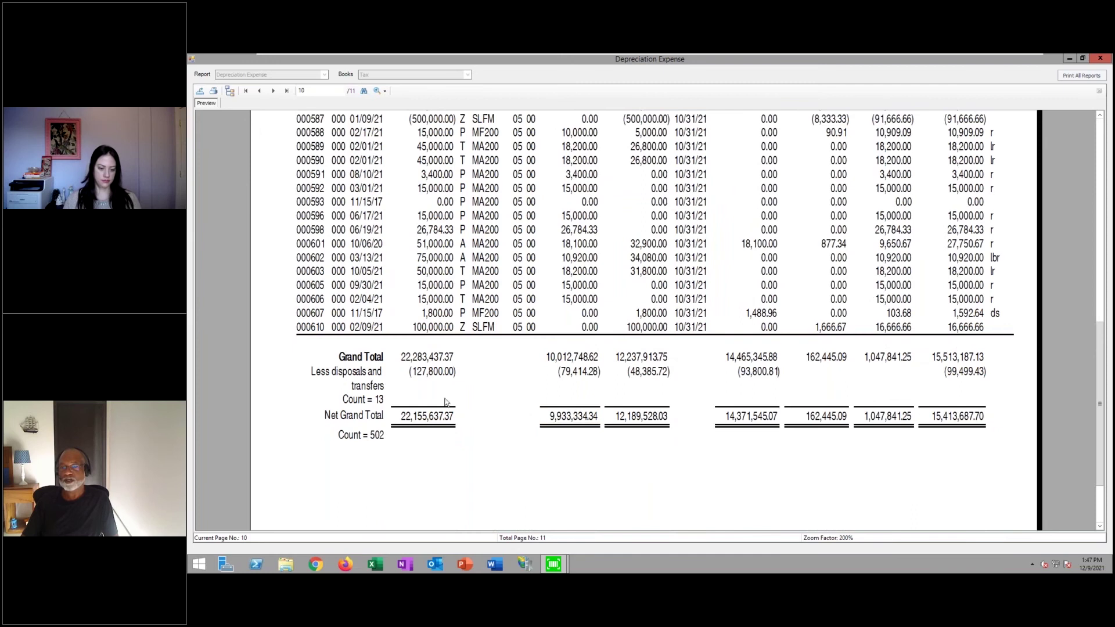
pyautogui.scroll(10, 959, 370)
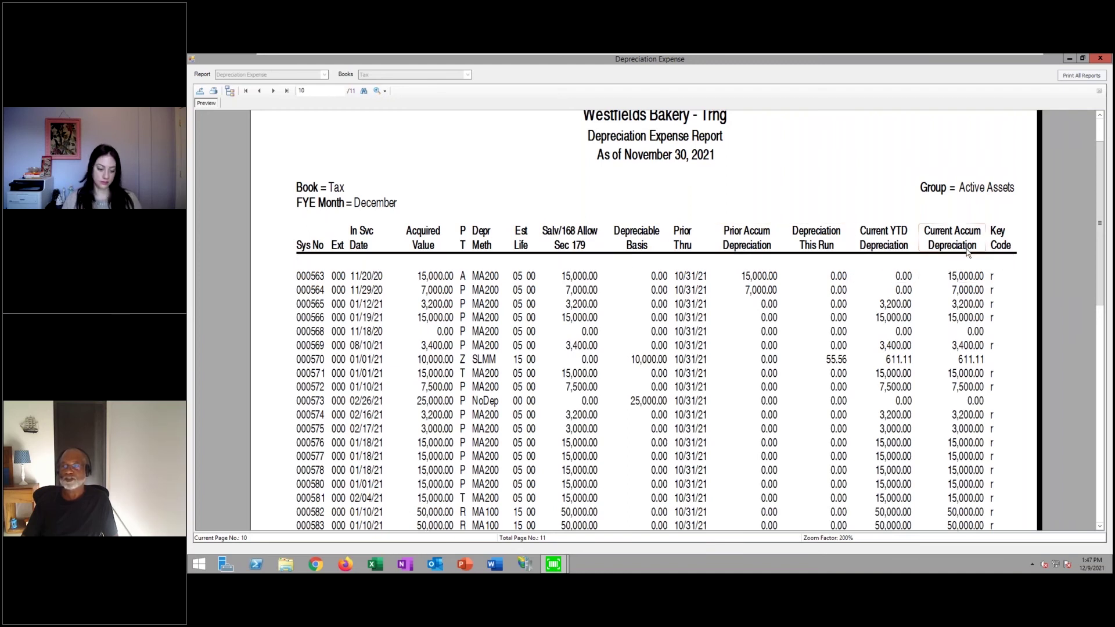
pyautogui.click(1100, 59)
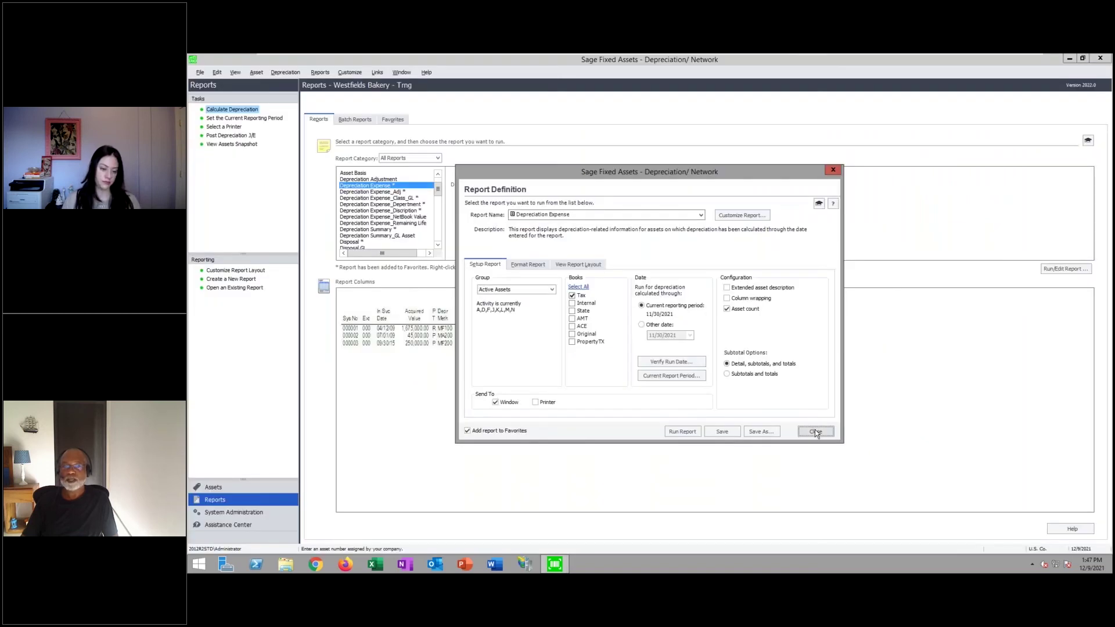
pyautogui.click(814, 430)
# Open the General Ledger Posting report and run it on all complete assets for the Internal book at the current reporting period.
pyautogui.scroll(-6, 432, 226)
pyautogui.scroll(-4, 432, 226)
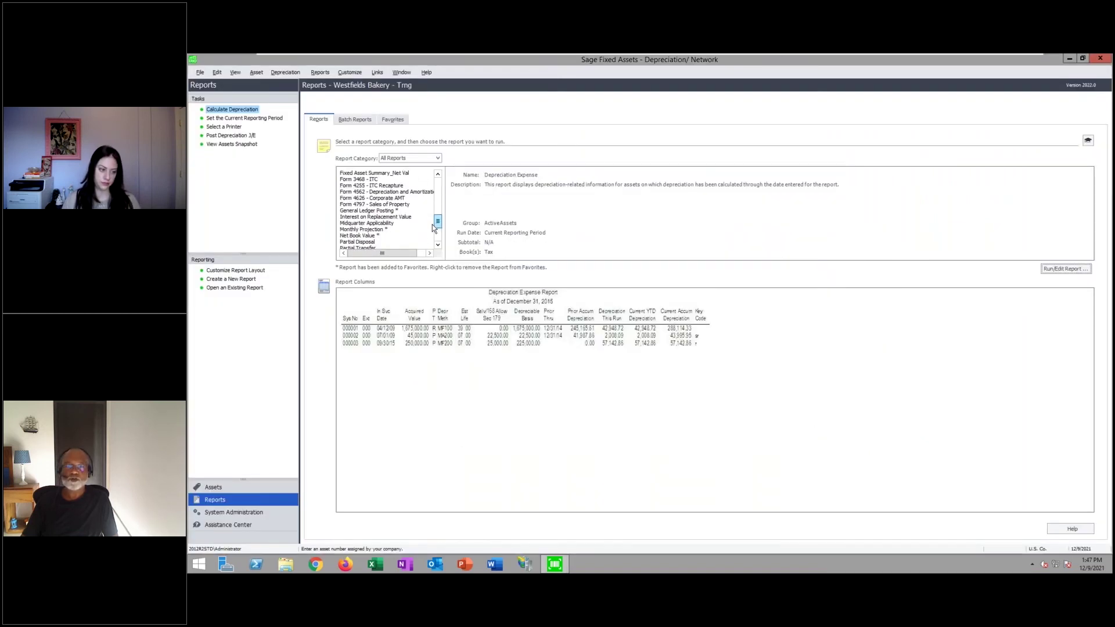
pyautogui.scroll(1, 432, 231)
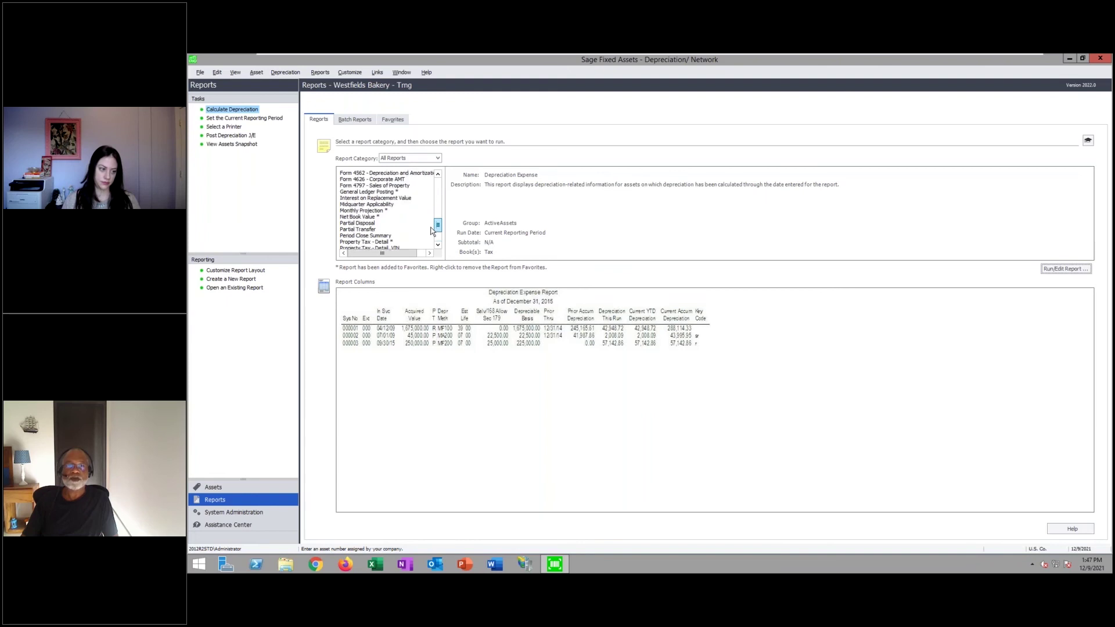
pyautogui.click(365, 192)
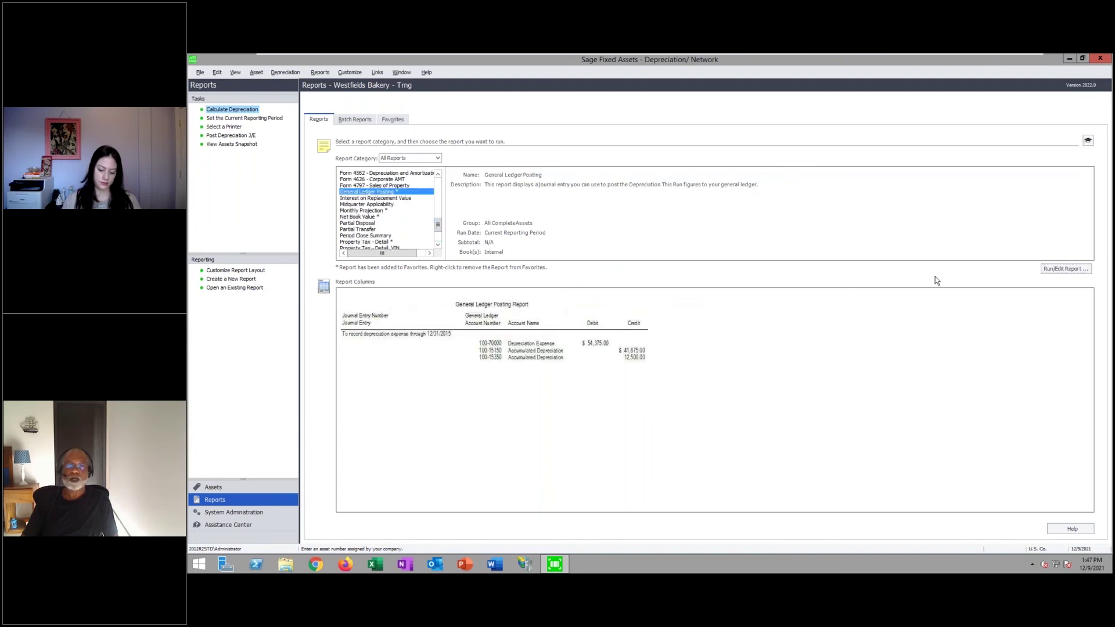
pyautogui.click(1058, 269)
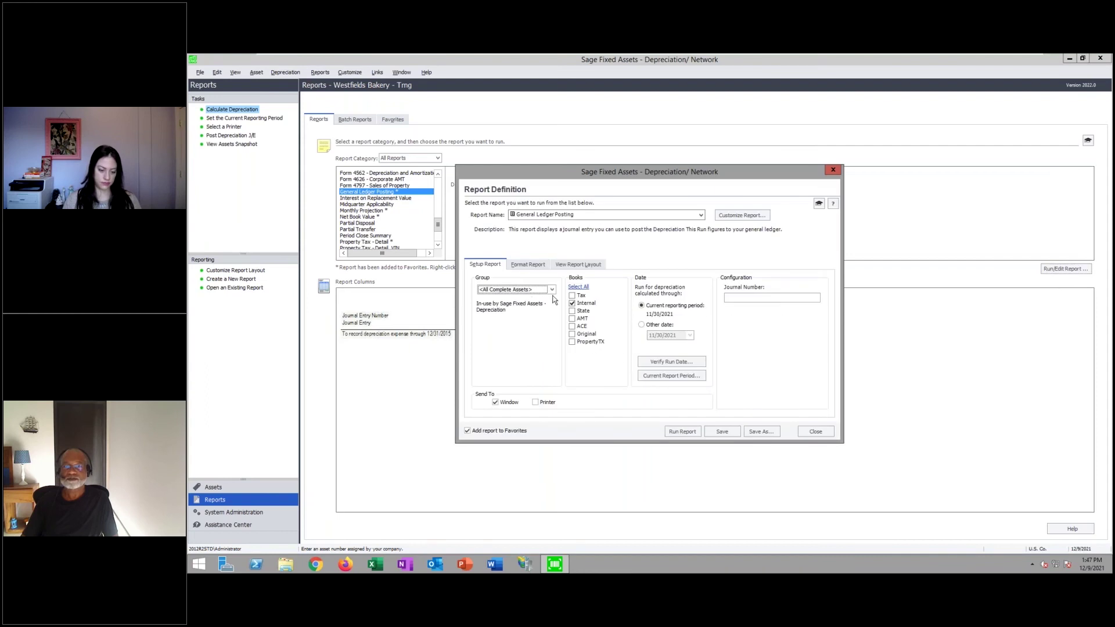
pyautogui.click(682, 432)
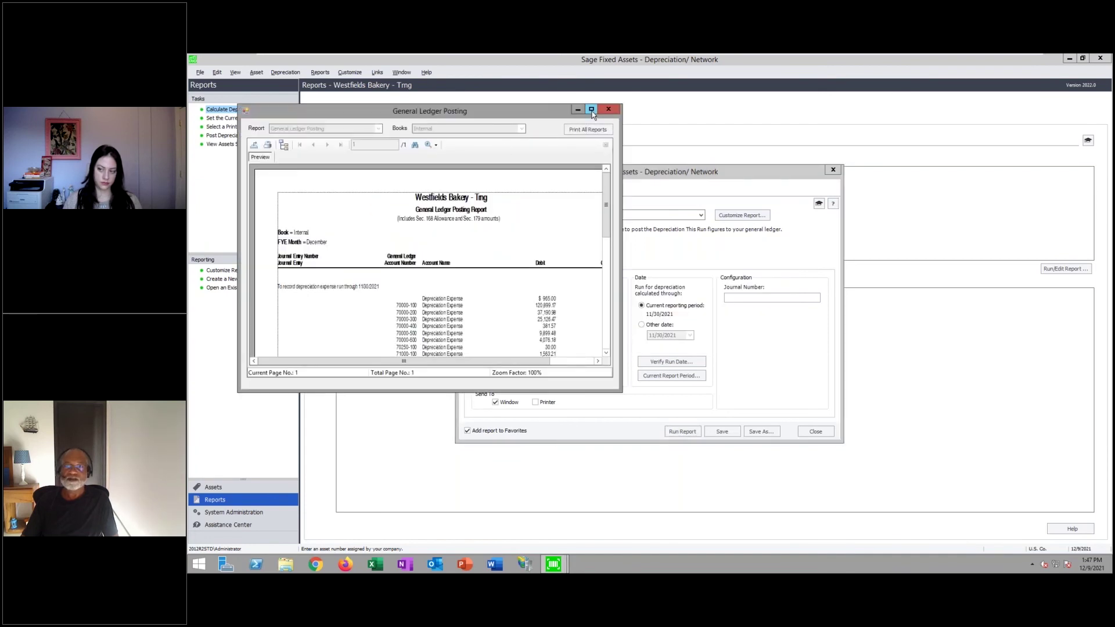
# Enlarge the General Ledger Posting report to 200%, examine its journal entry lines, and drill down into depreciation expense account 70000-300.
pyautogui.click(591, 109)
pyautogui.click(382, 91)
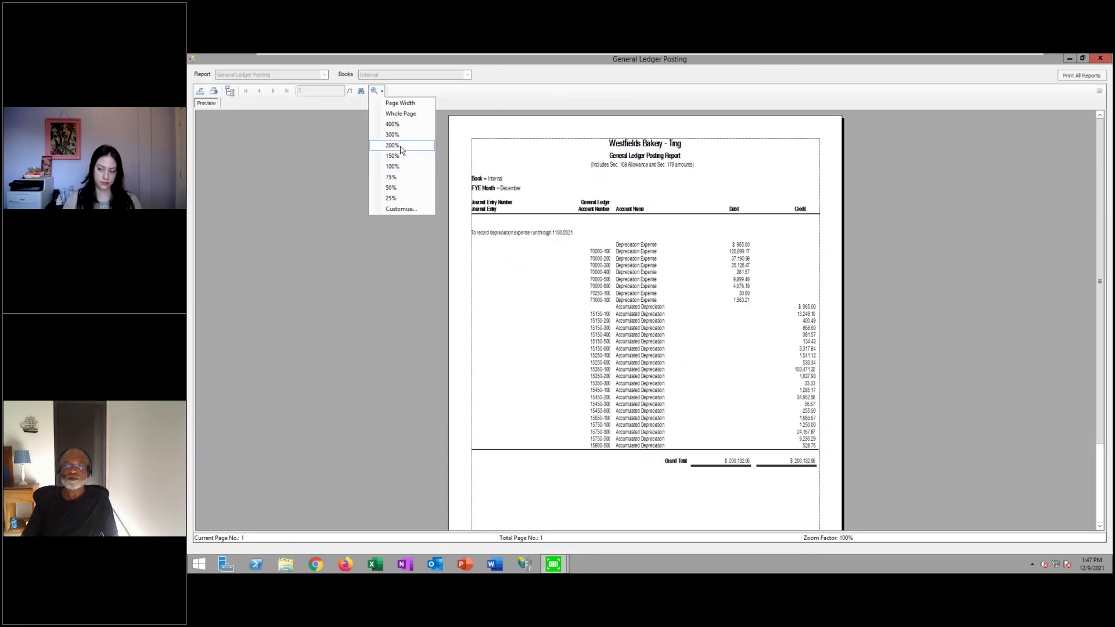
pyautogui.click(384, 144)
pyautogui.scroll(-2, 1020, 395)
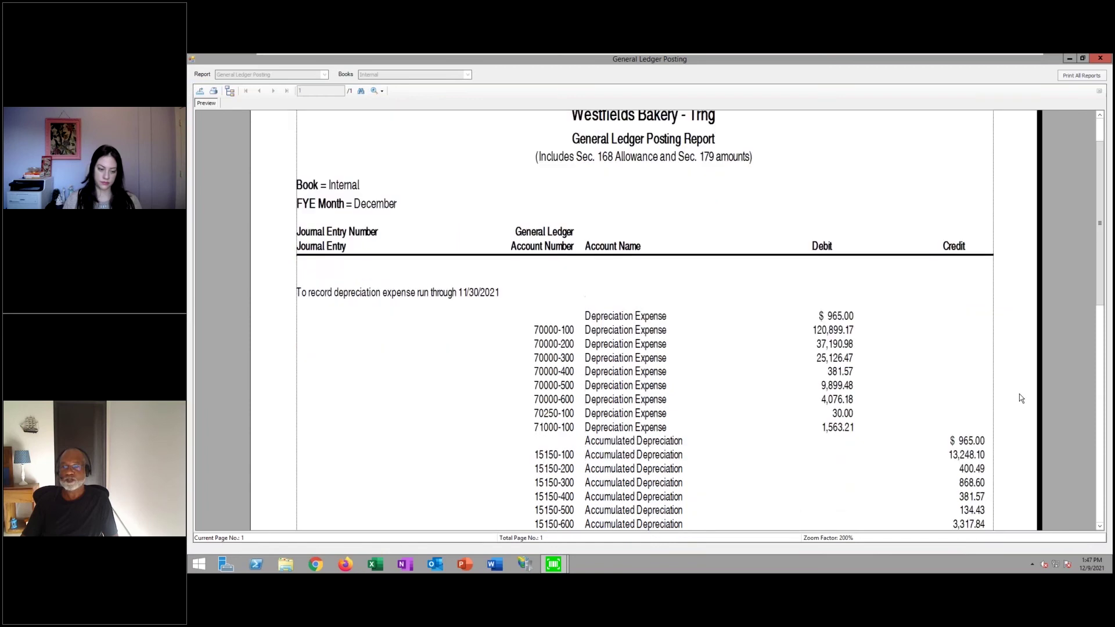
pyautogui.scroll(-1, 1019, 393)
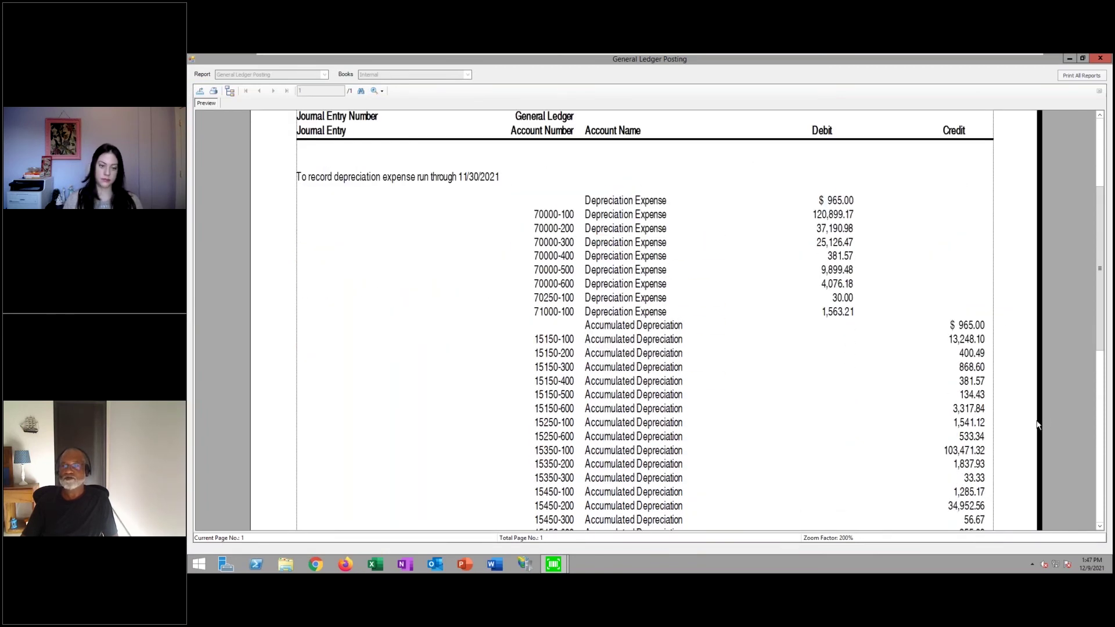
pyautogui.scroll(-4, 1037, 424)
pyautogui.scroll(4, 1032, 420)
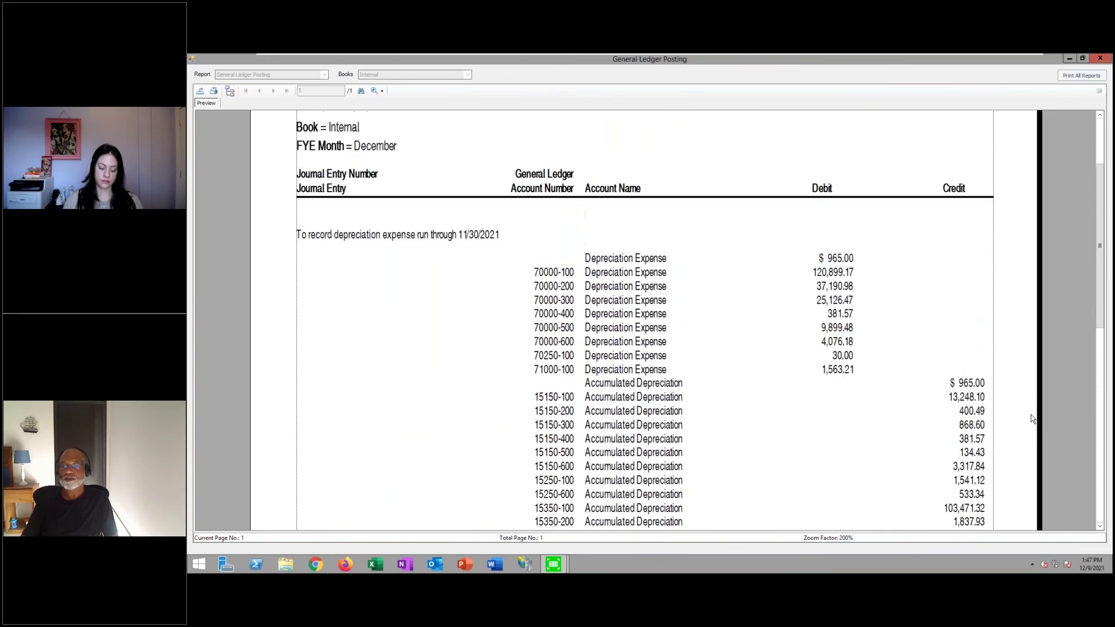
pyautogui.doubleClick(630, 301)
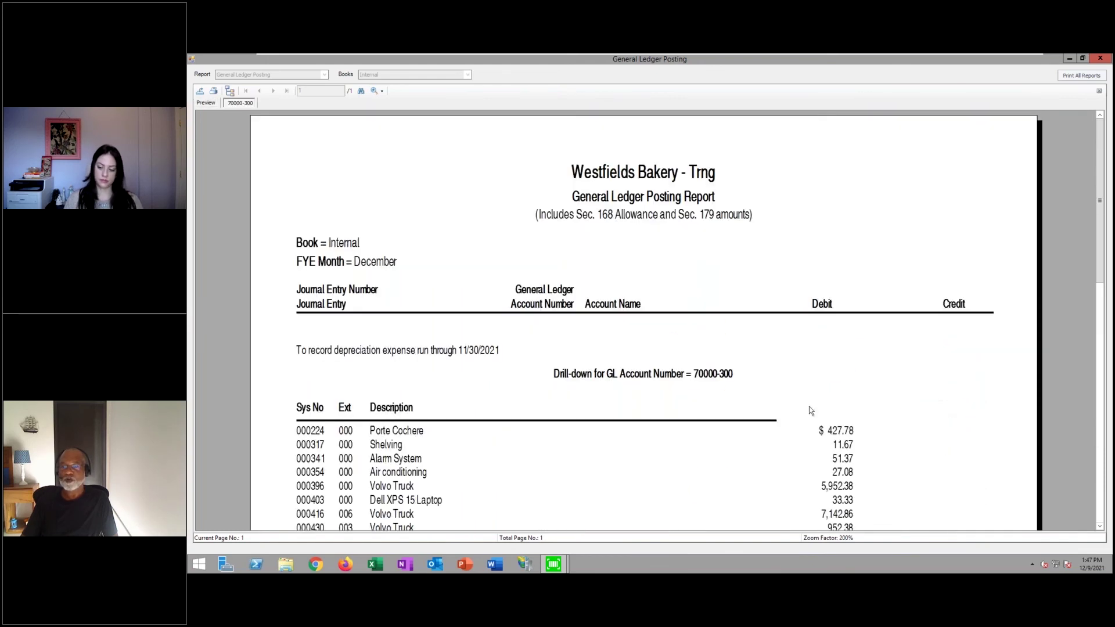
pyautogui.click(207, 103)
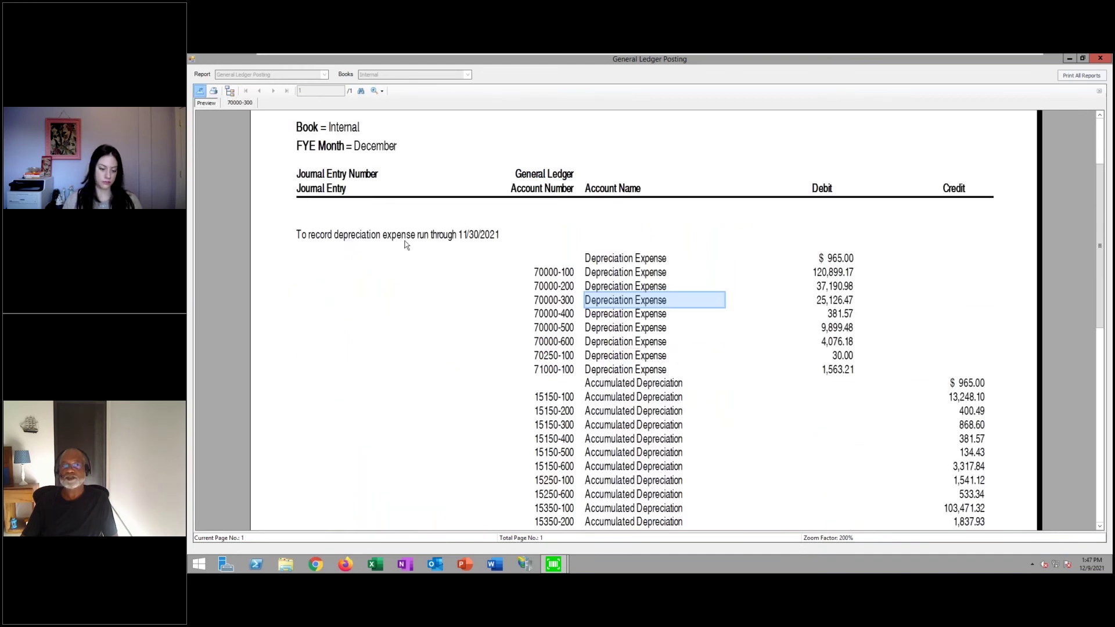
# Check the file formats for exporting the General Ledger Posting report without exporting, and close the report and its definition.
pyautogui.click(808, 402)
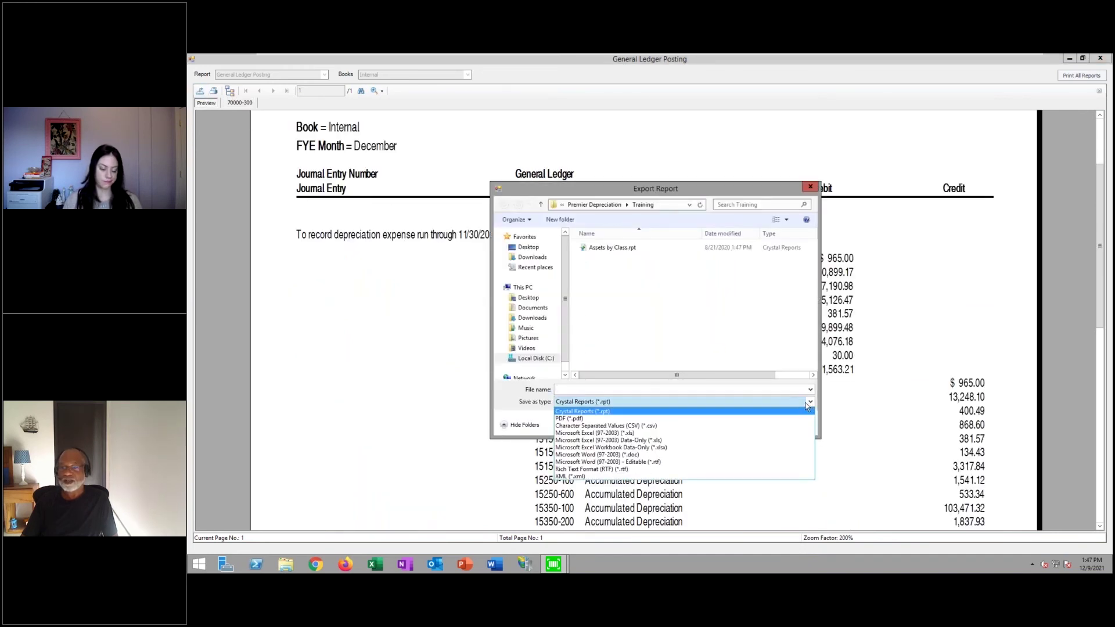
pyautogui.click(811, 412)
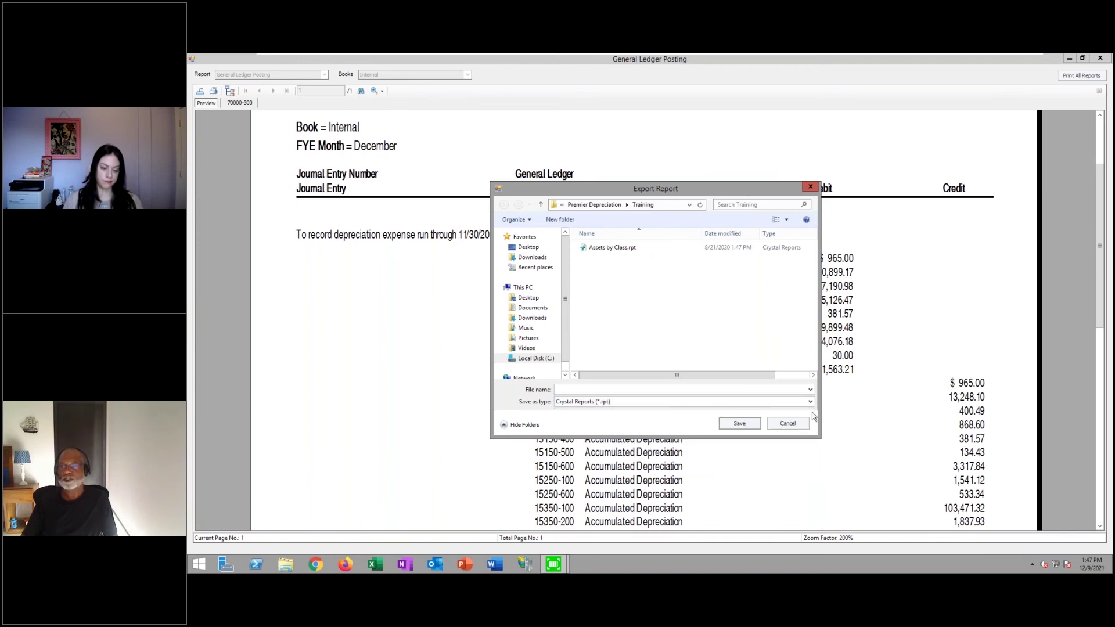
pyautogui.click(790, 425)
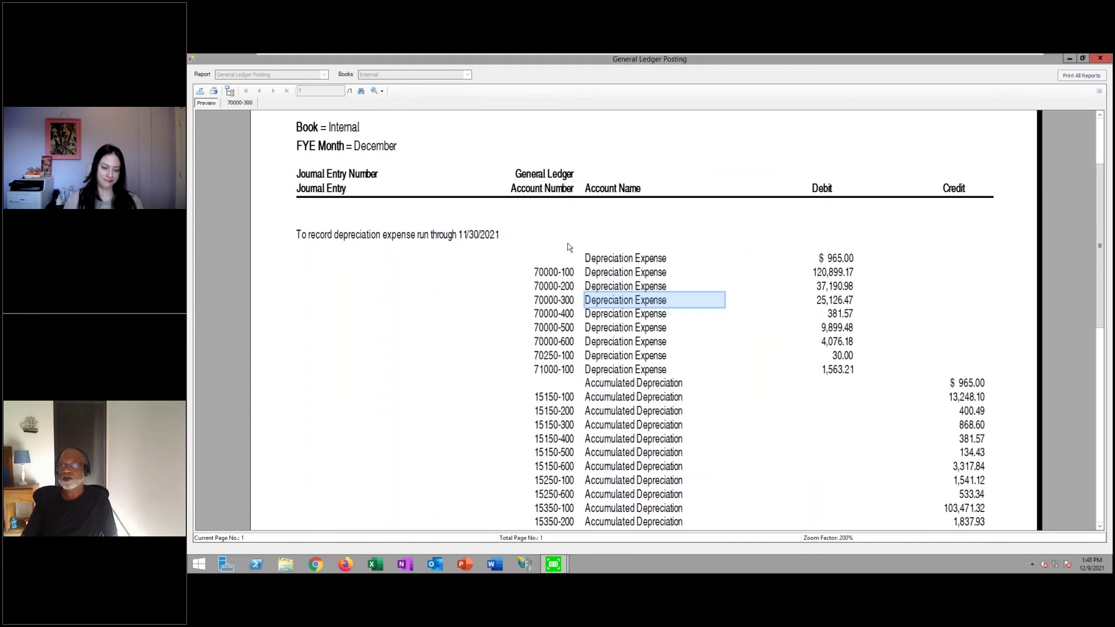
pyautogui.click(1100, 58)
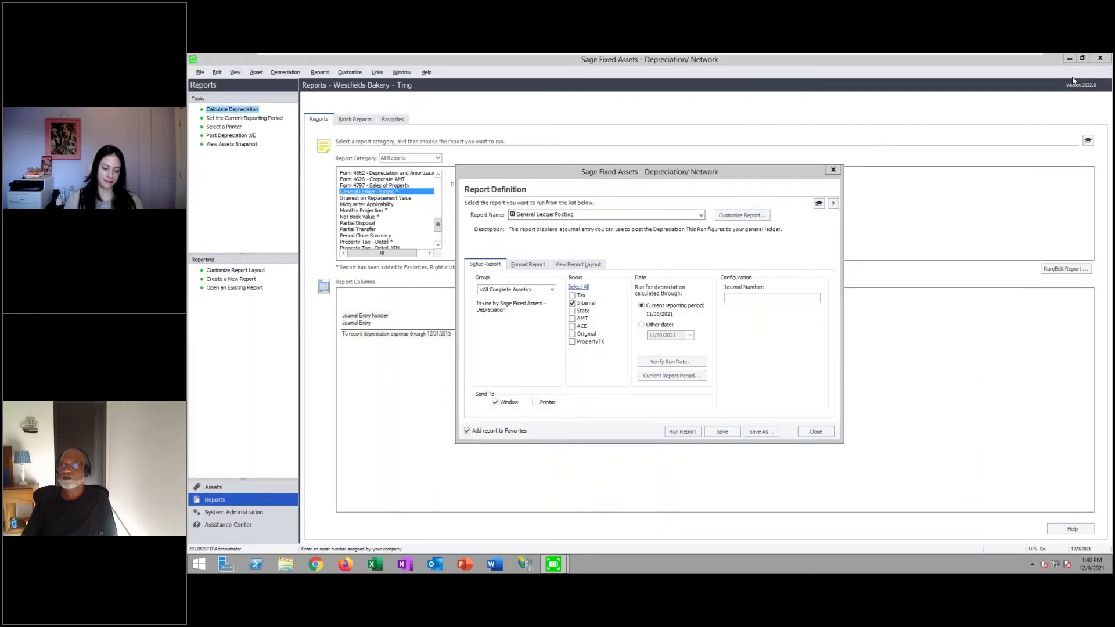
pyautogui.click(814, 430)
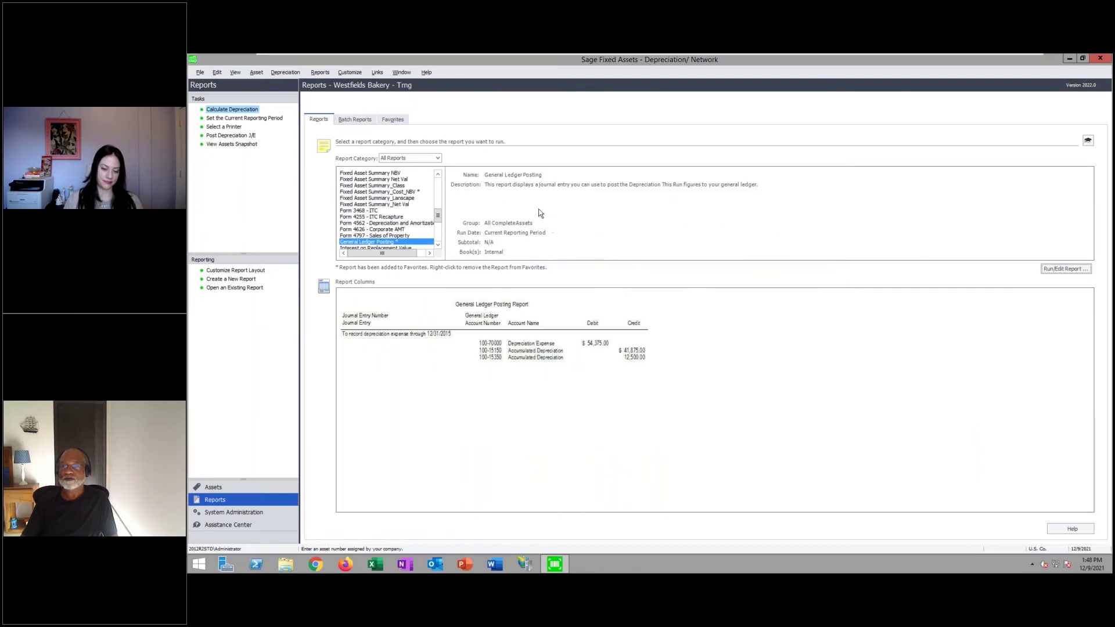
# Review the accounting packages with depreciation links and start the Sage Intacct link, allowing the current company to close.
pyautogui.click(378, 72)
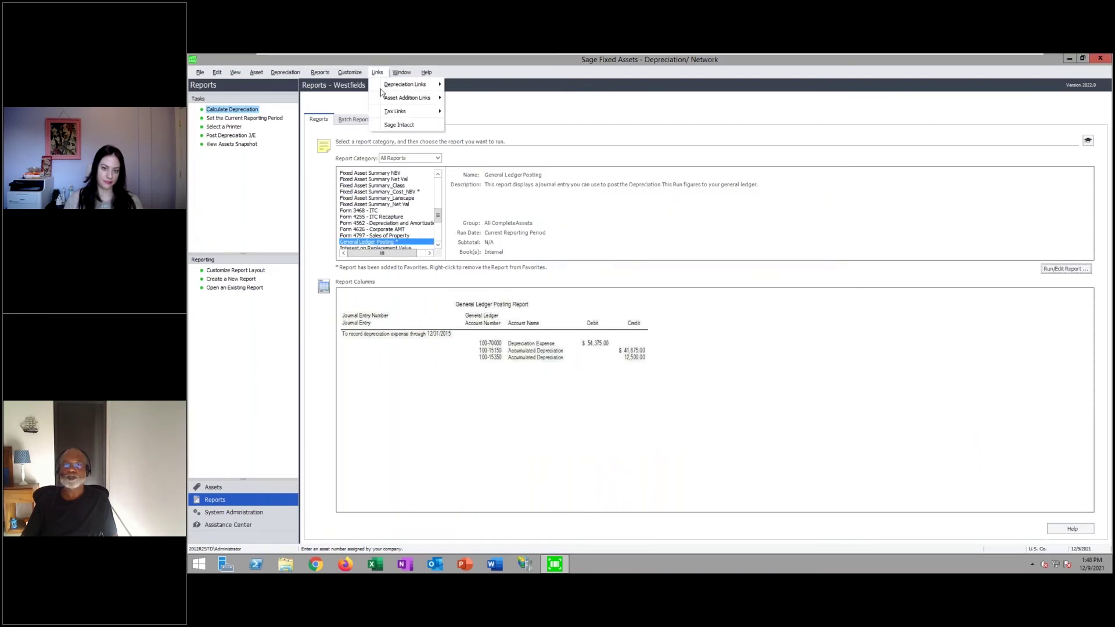
pyautogui.moveTo(402, 89)
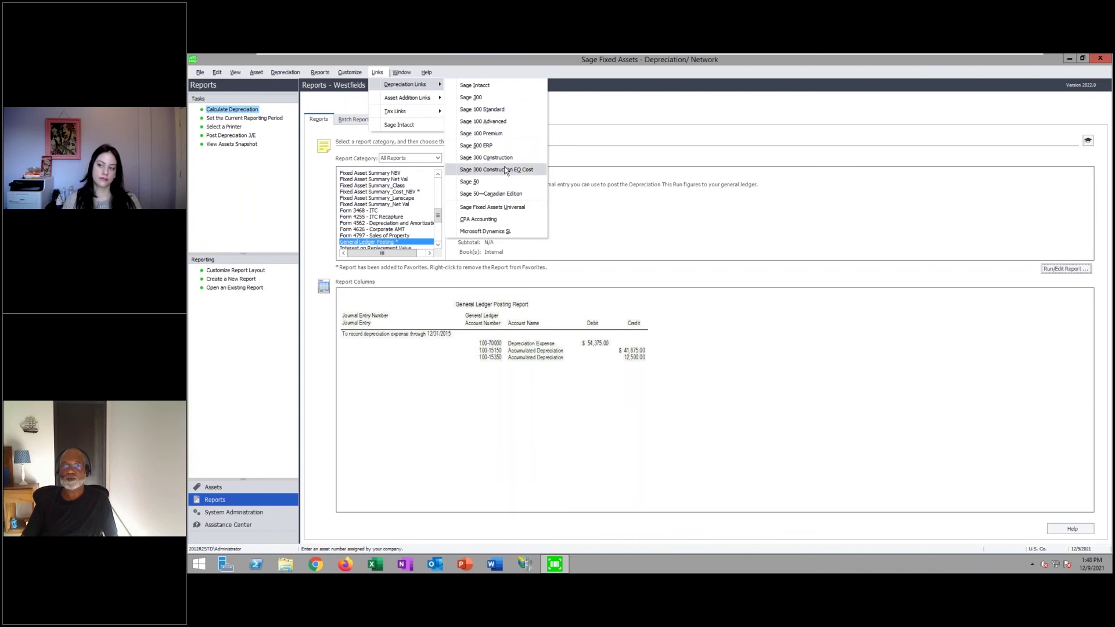
pyautogui.click(403, 126)
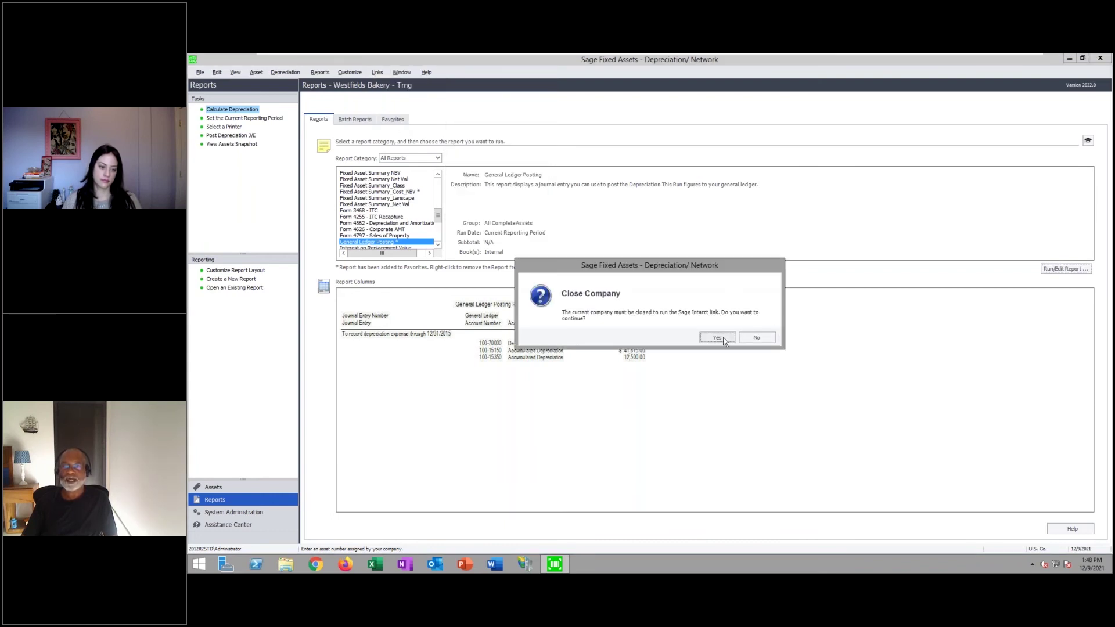
pyautogui.click(720, 338)
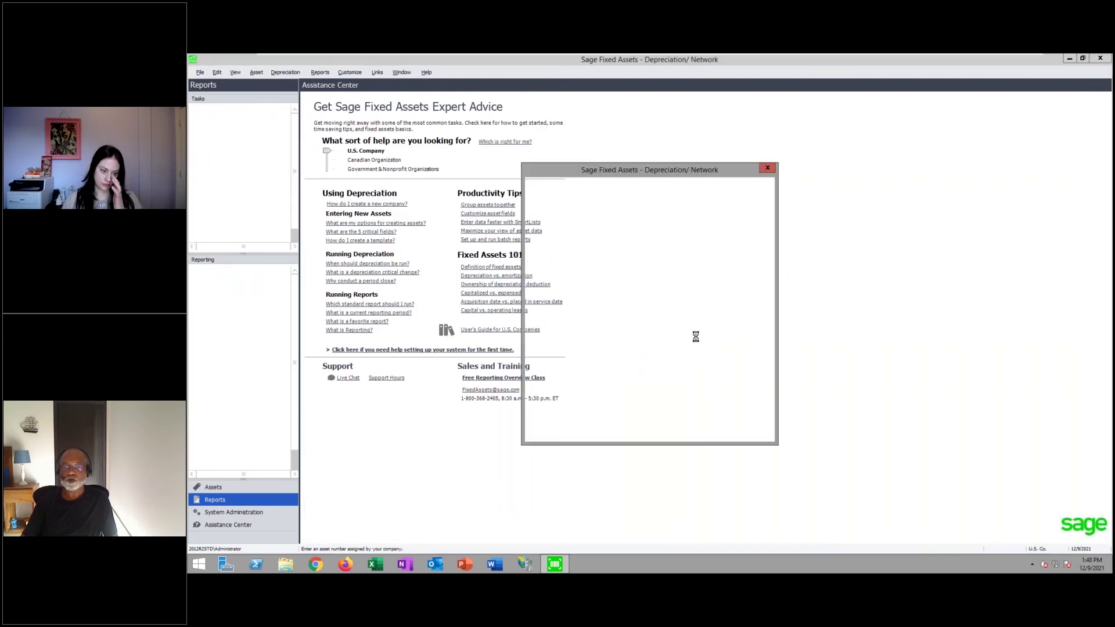
# Select company Westfields Bakery - Trng and the Internal book for the Intacct journal entry, and check its journal and dimension mapping settings.
pyautogui.click(749, 236)
pyautogui.scroll(-2, 697, 267)
pyautogui.click(692, 294)
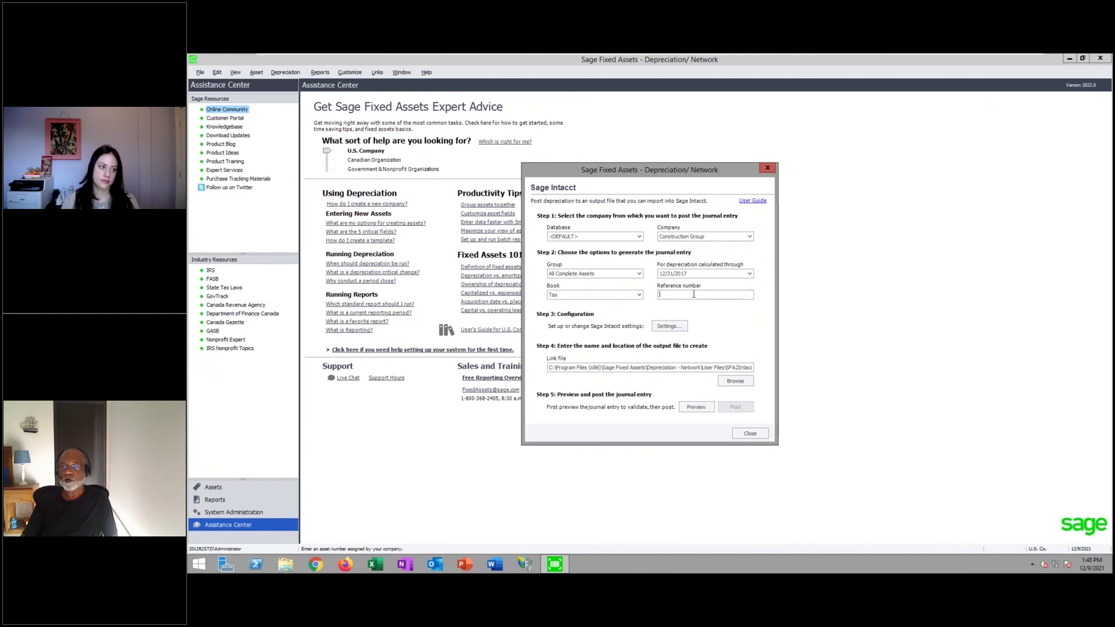
pyautogui.click(748, 236)
pyautogui.scroll(-2, 714, 267)
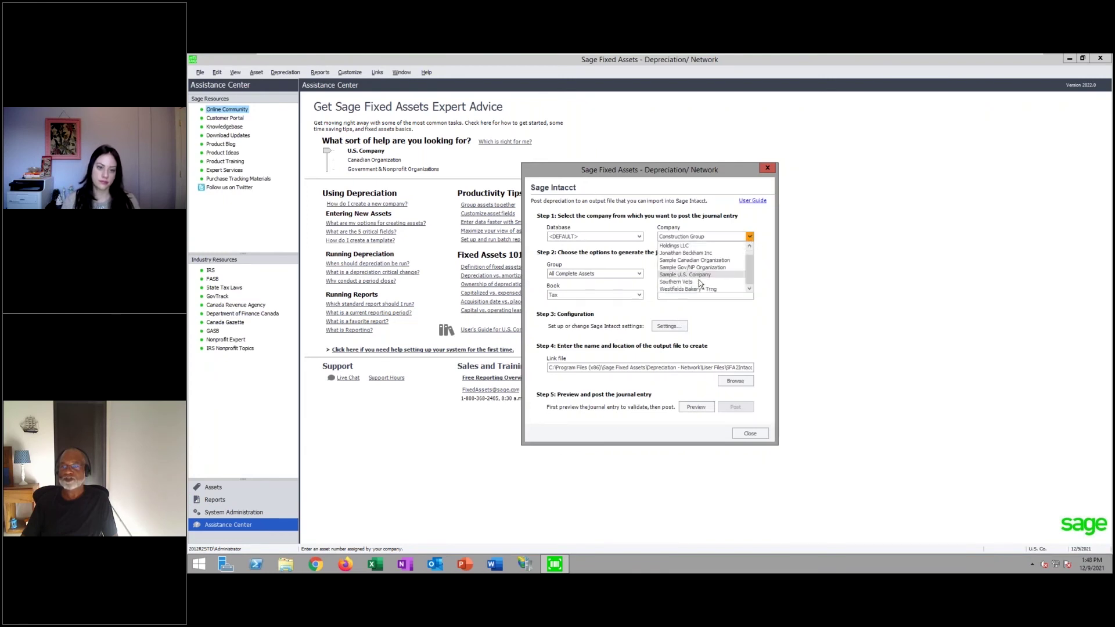
pyautogui.click(696, 288)
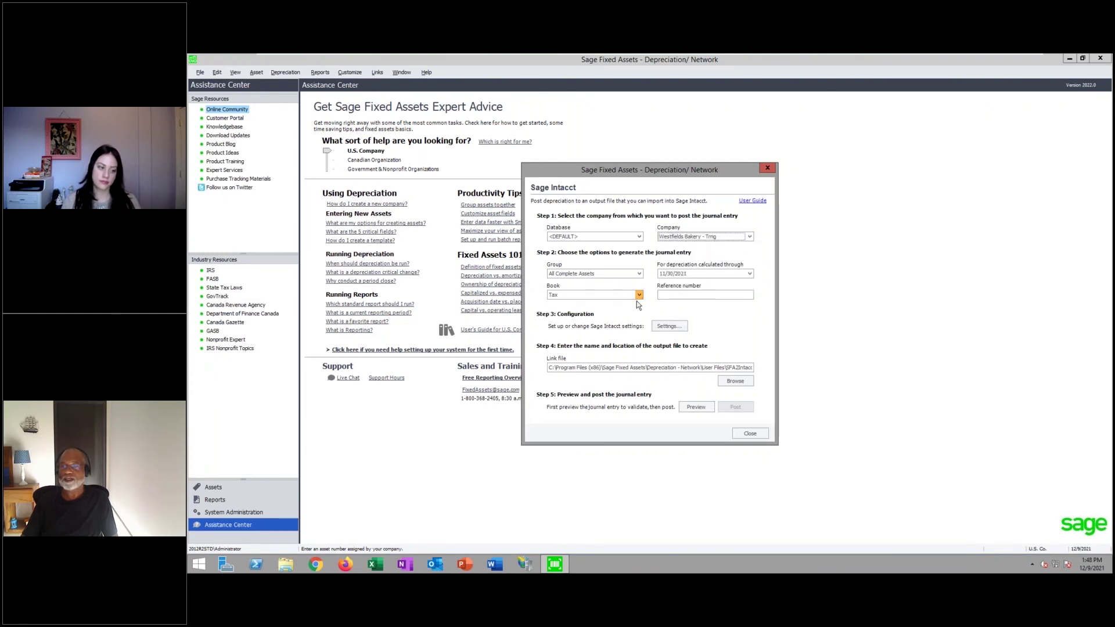
pyautogui.click(639, 295)
pyautogui.click(601, 312)
pyautogui.click(669, 326)
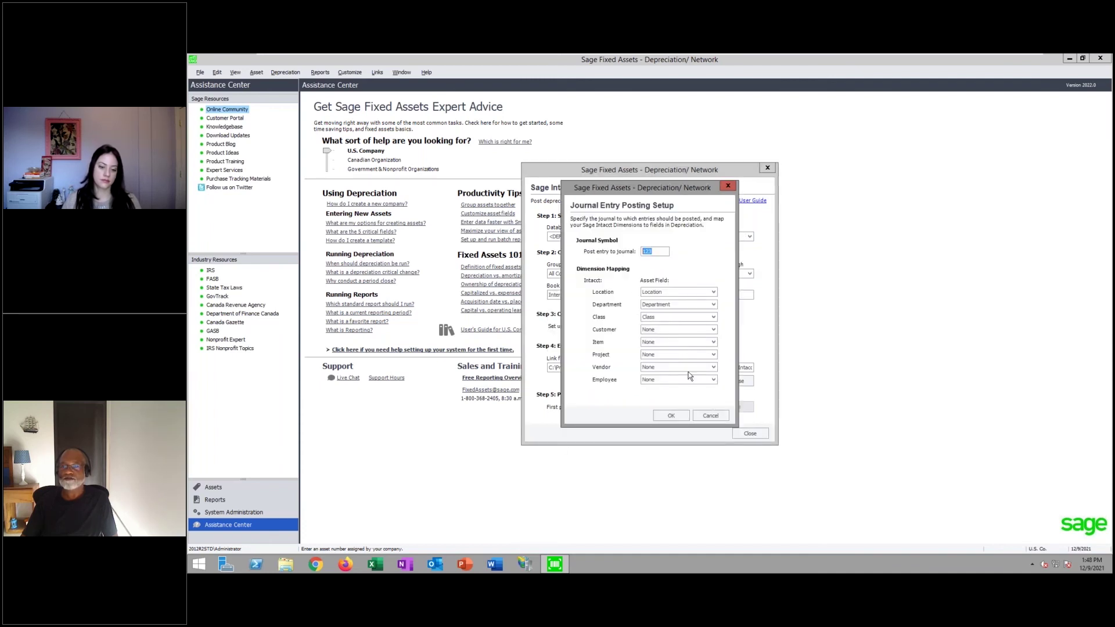
pyautogui.click(721, 417)
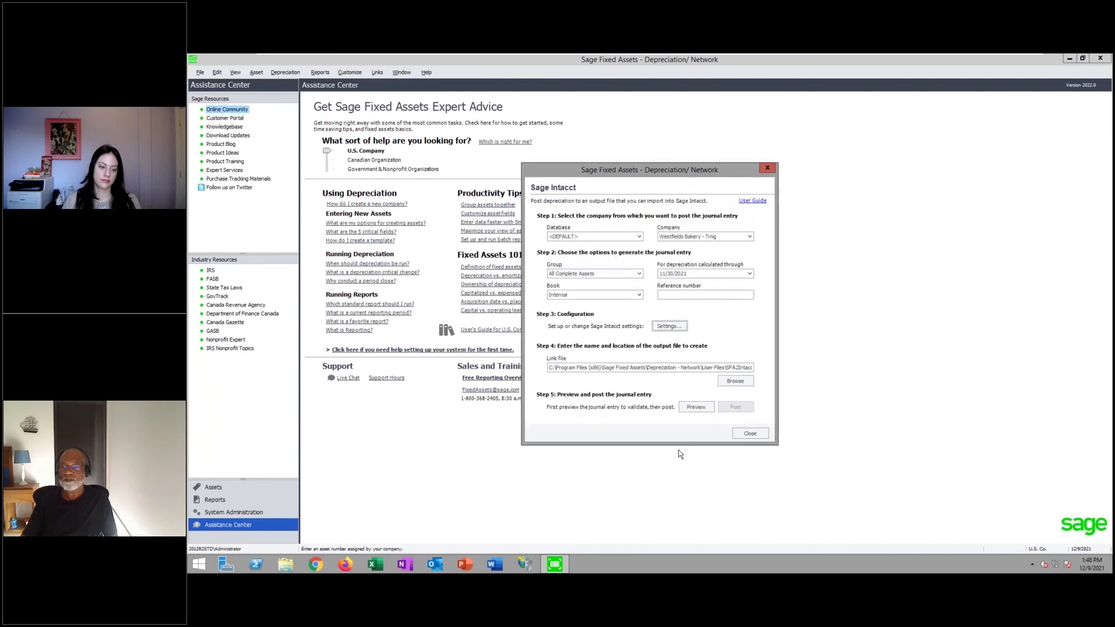
# Preview the Sage Intacct journal entry for the Internal book, and close the preview and the link without posting.
pyautogui.click(696, 408)
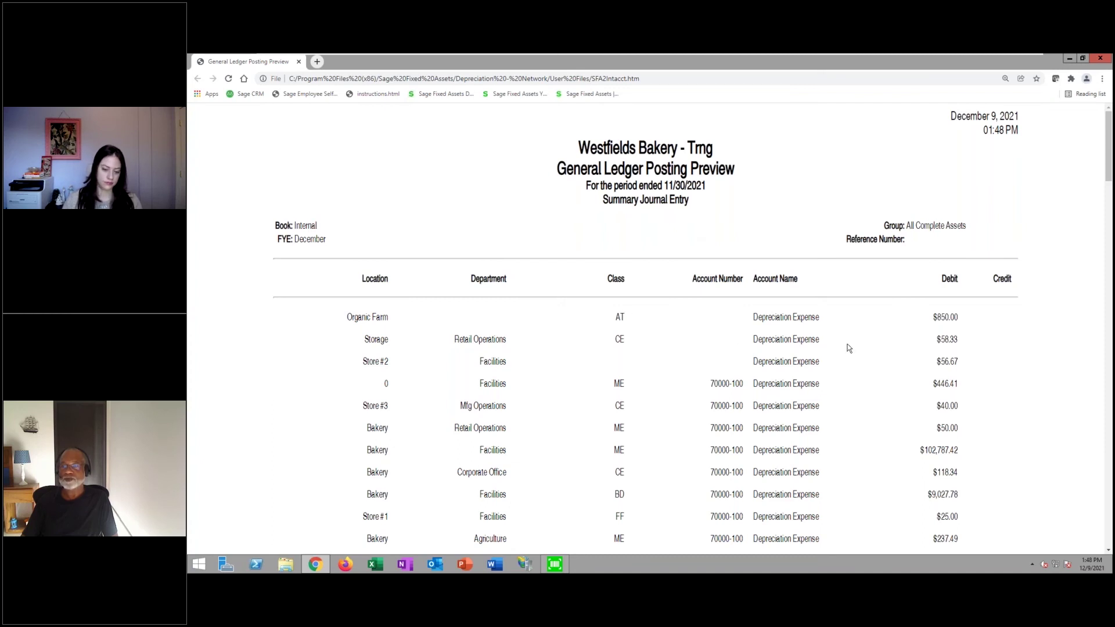
pyautogui.click(1099, 58)
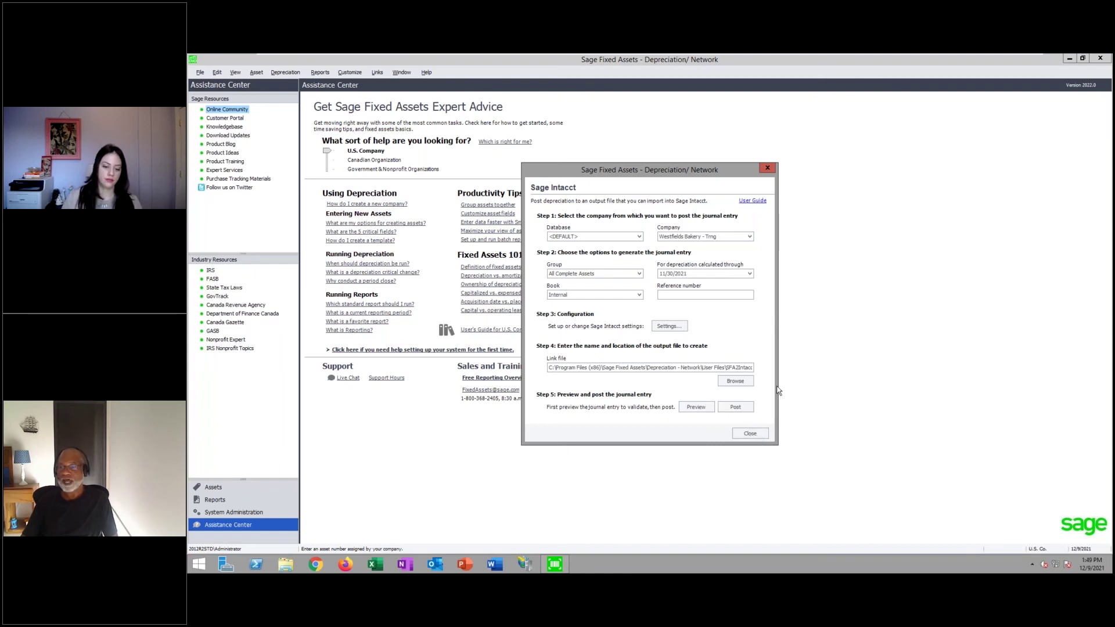
pyautogui.click(749, 433)
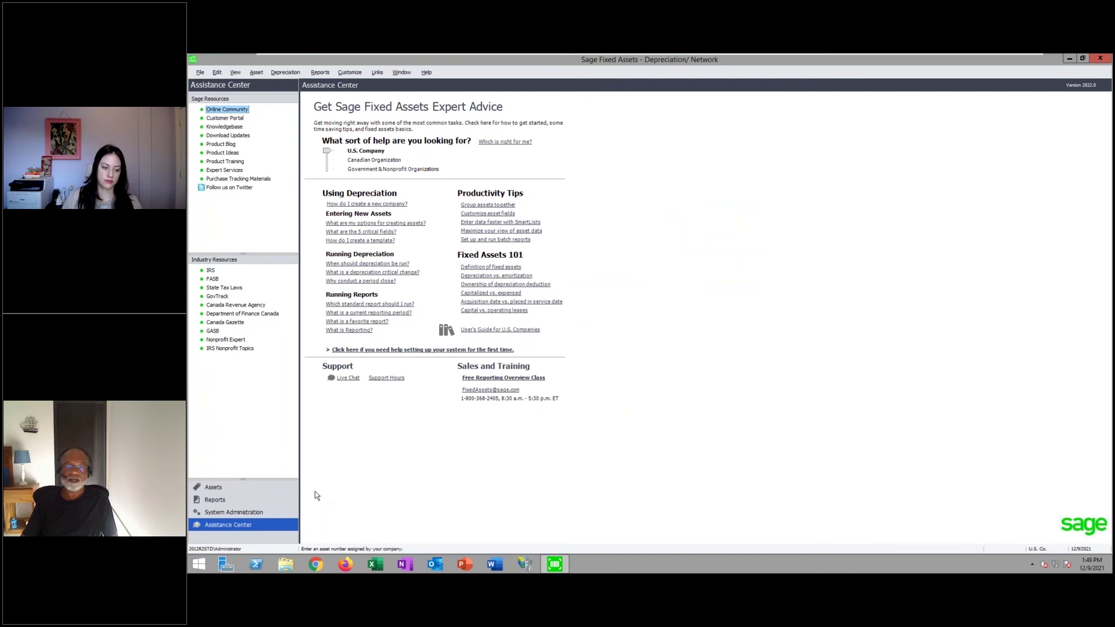
# Reopen the company Westfields Bakery - Trng.
pyautogui.click(200, 72)
pyautogui.press('Escape')
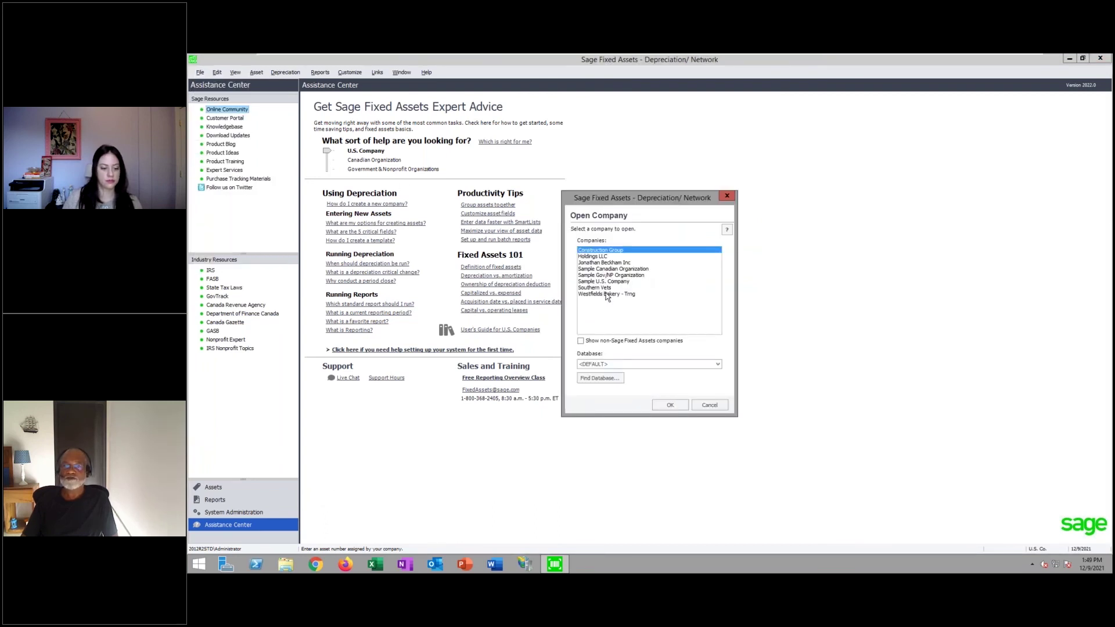
pyautogui.click(605, 292)
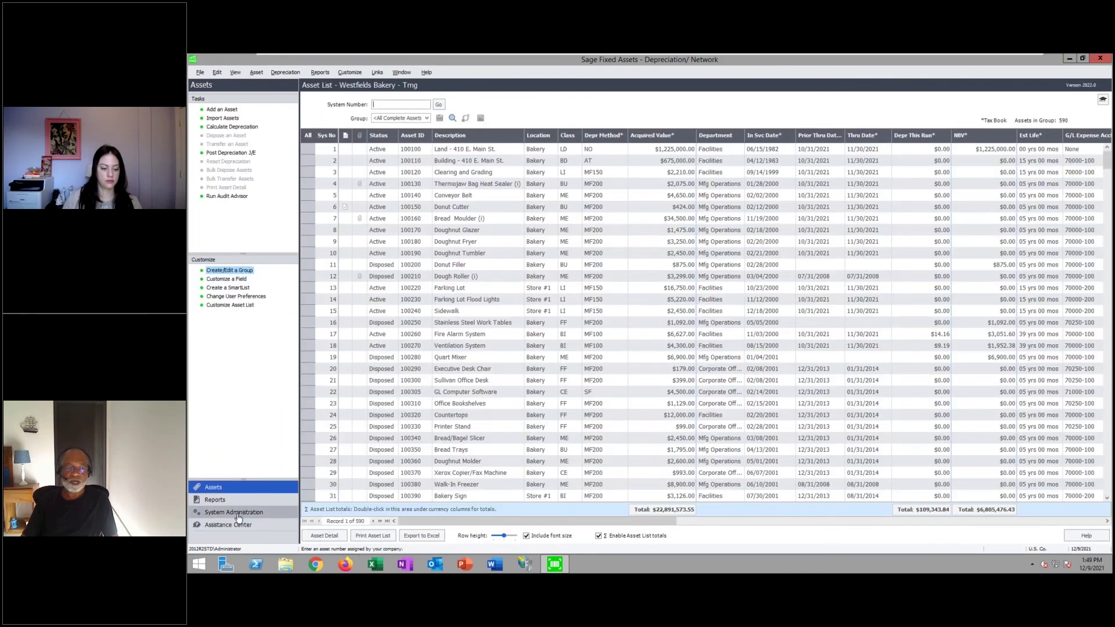
# Run the Form 4562 – Depreciation and Amortization report on all complete assets for the Tax book, with the fiscal year beginning 01/2020.
pyautogui.click(215, 499)
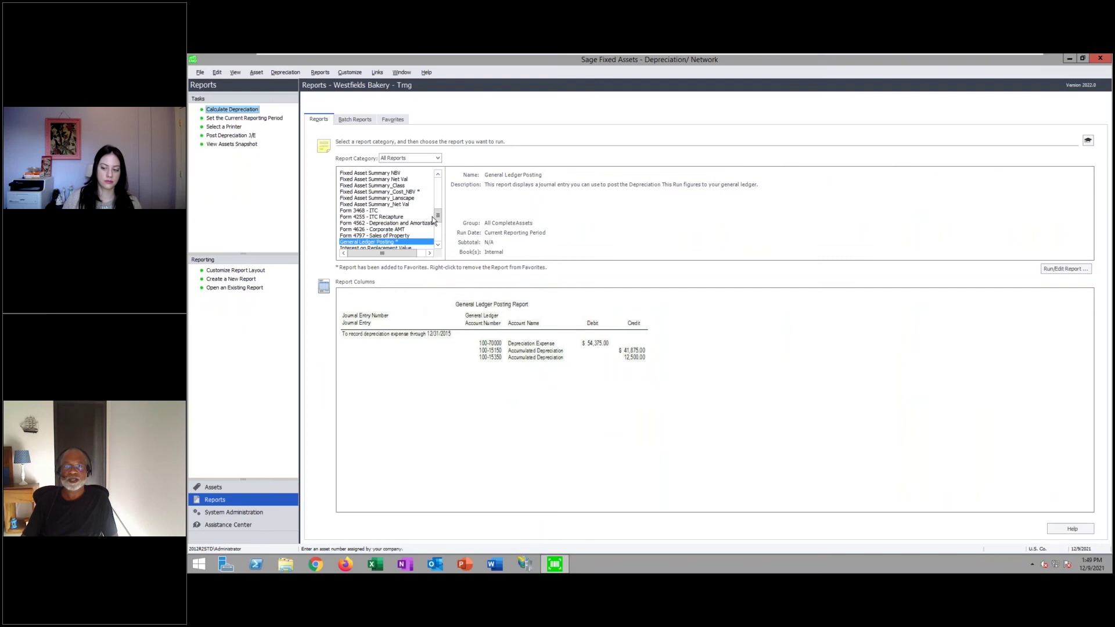
pyautogui.moveTo(439, 218)
pyautogui.mouseDown()
pyautogui.moveTo(438, 204)
pyautogui.moveTo(437, 223)
pyautogui.mouseUp()
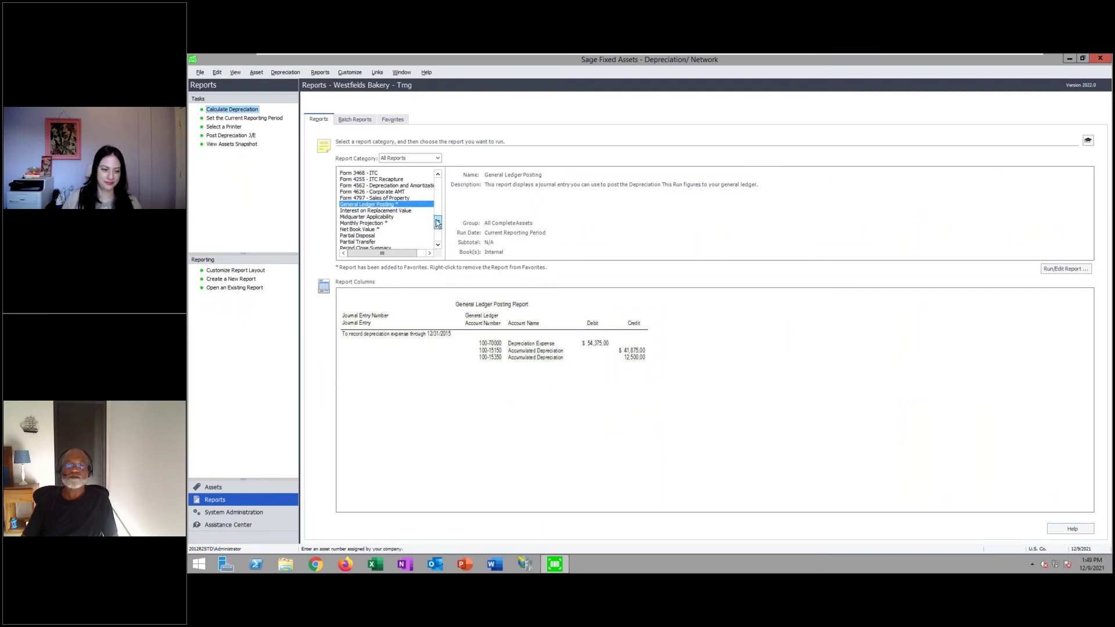
pyautogui.click(392, 185)
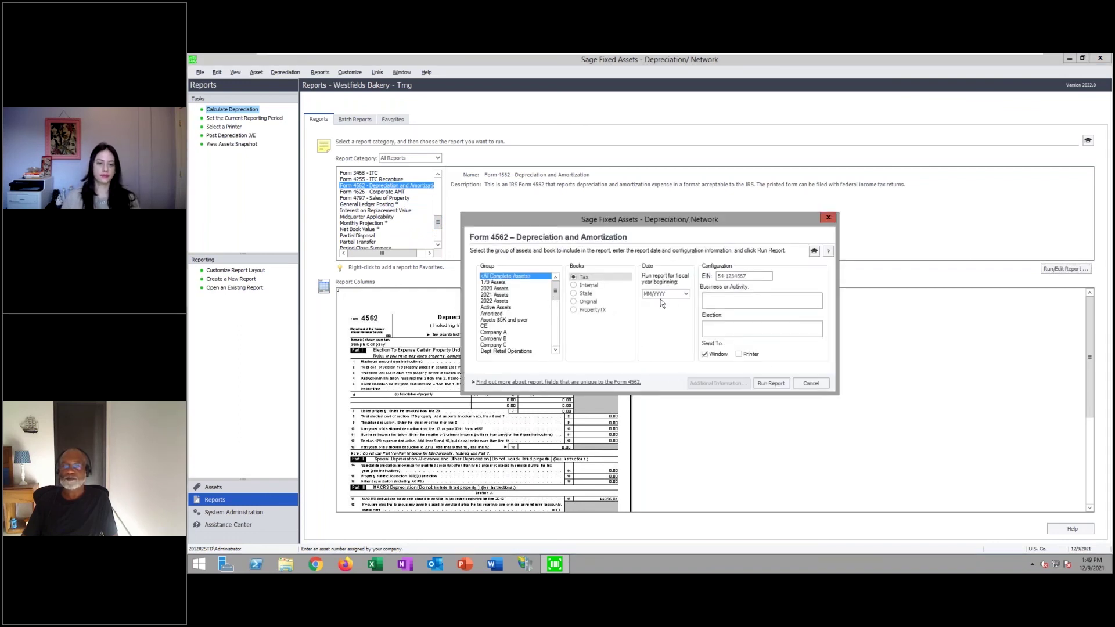
pyautogui.click(671, 291)
pyautogui.write('01/2')
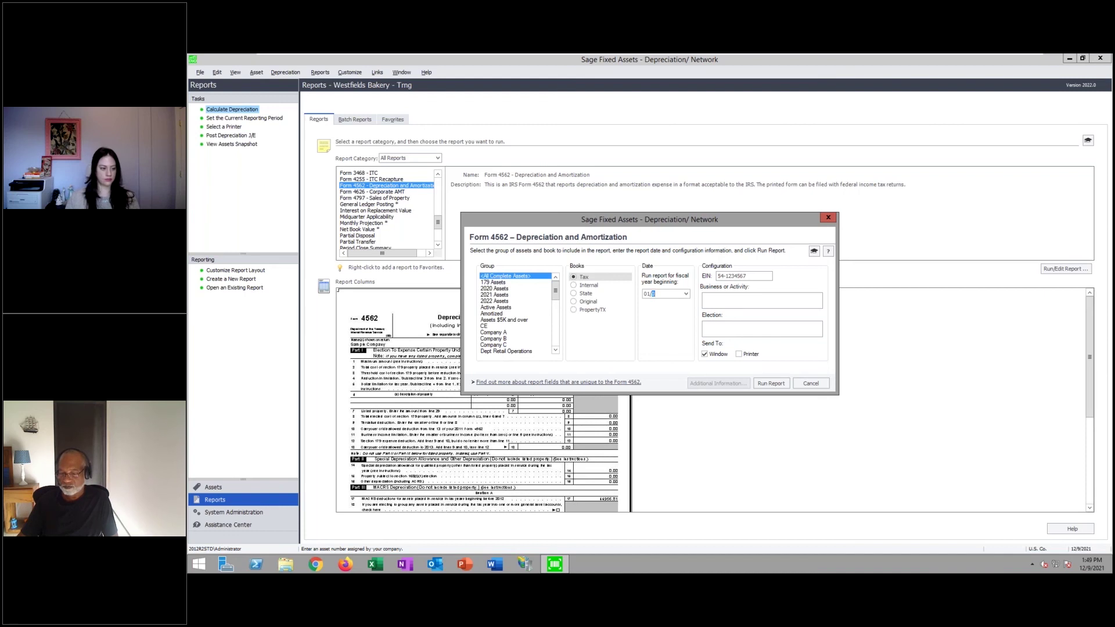
pyautogui.write('020')
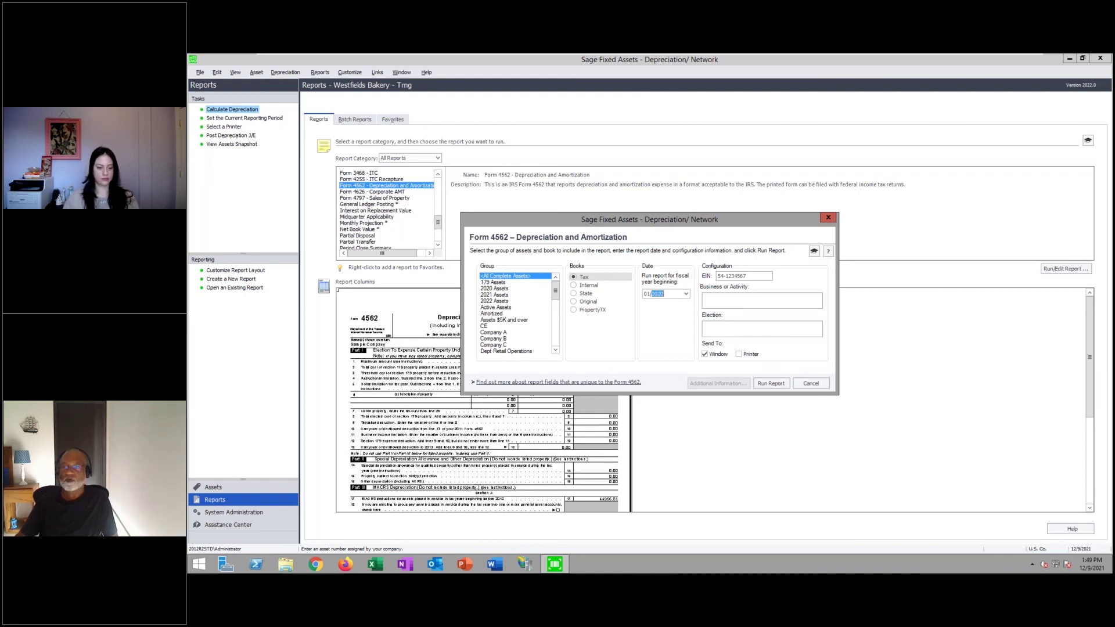
pyautogui.click(778, 384)
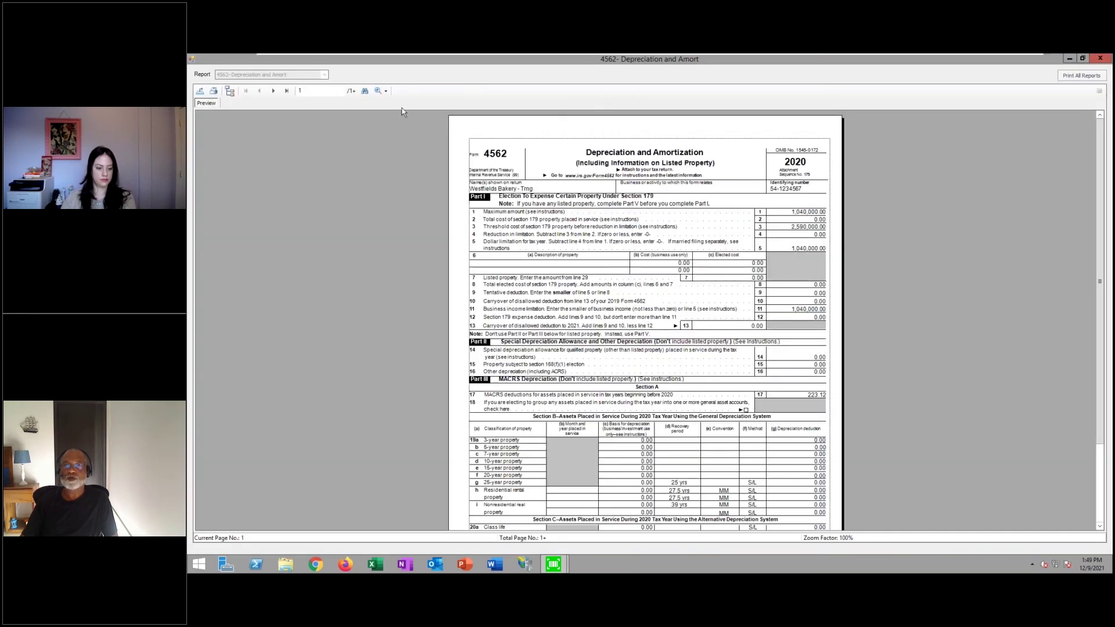
# Enlarge Form 4562 to 200% and examine both pages, through Part VI Amortization.
pyautogui.click(387, 93)
pyautogui.click(401, 147)
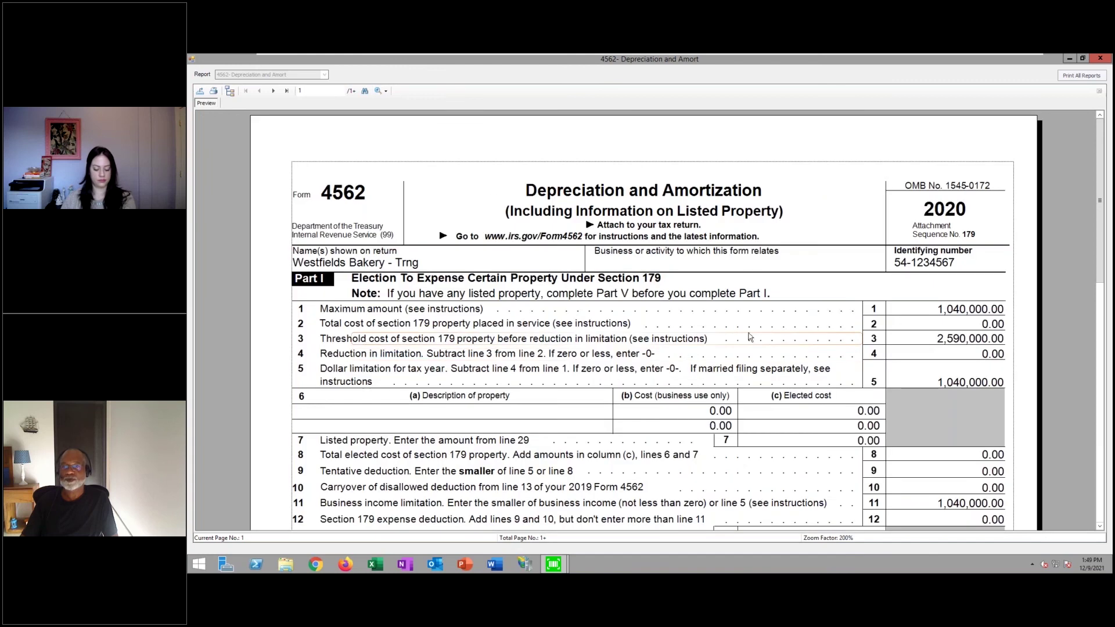
pyautogui.scroll(-15, 767, 343)
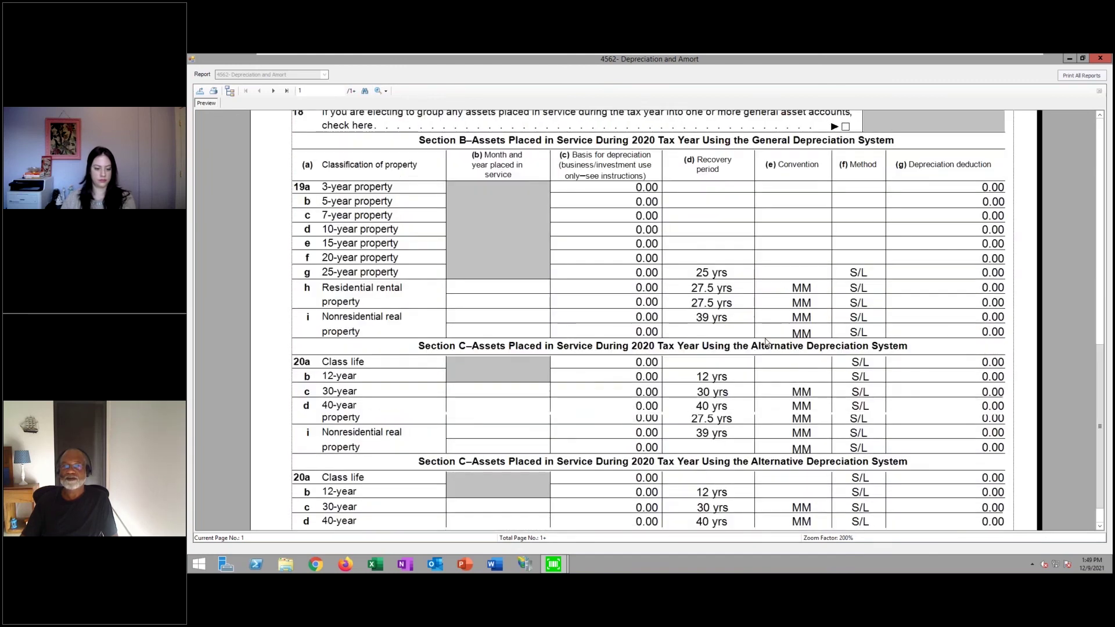
pyautogui.click(273, 90)
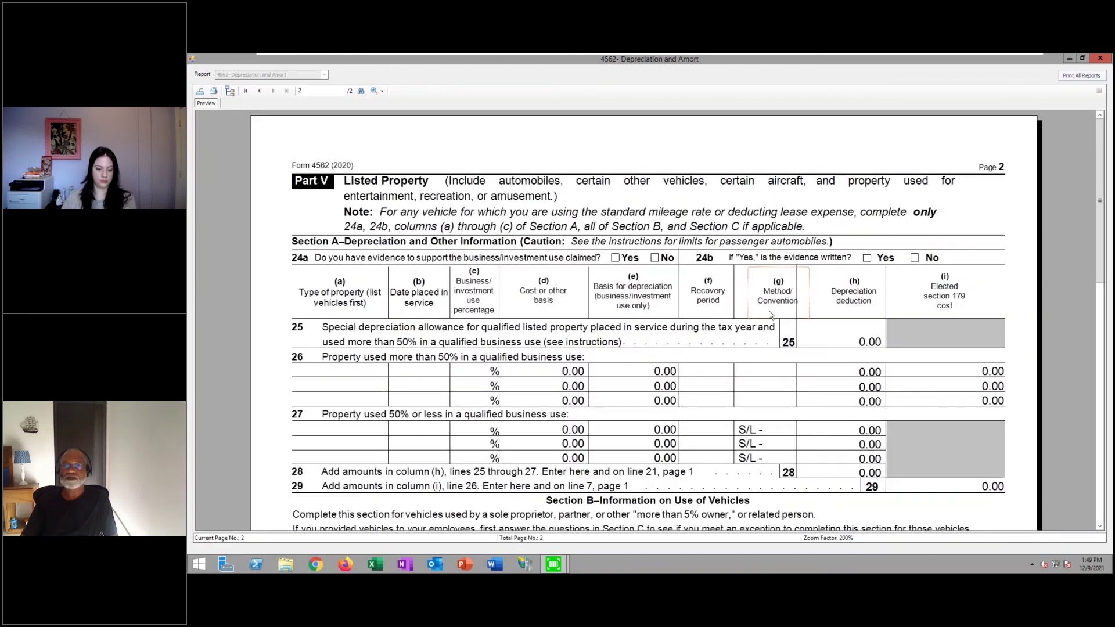
pyautogui.scroll(-8, 769, 316)
pyautogui.scroll(-3, 770, 314)
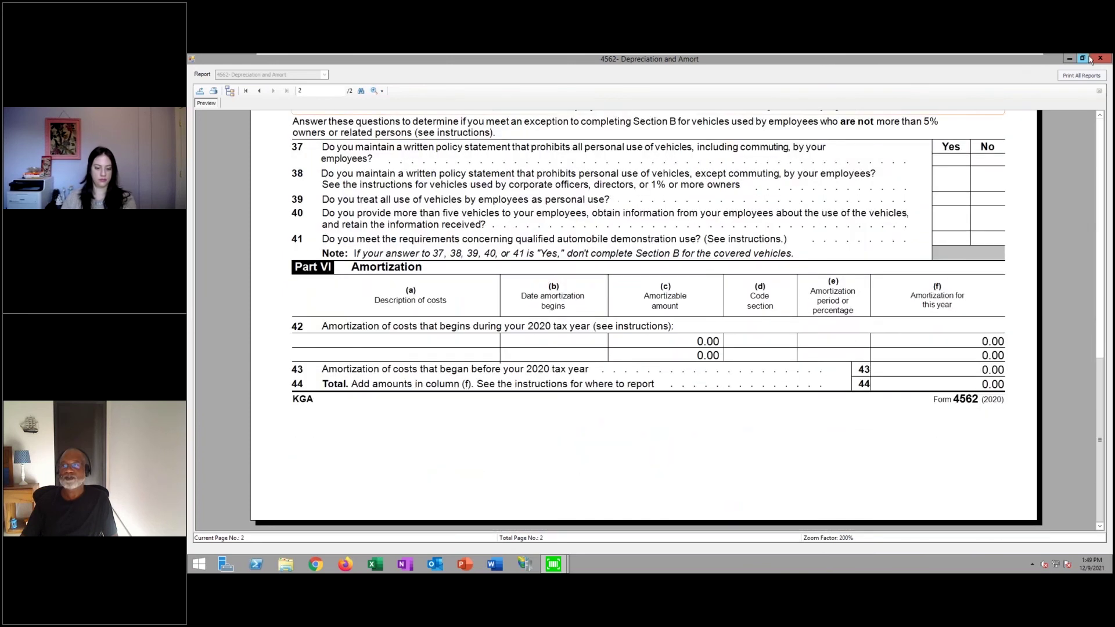
# Close Form 4562 and its setup, and look over the descriptions and samples of the Transfer and Tax Expense reports.
pyautogui.press('Escape')
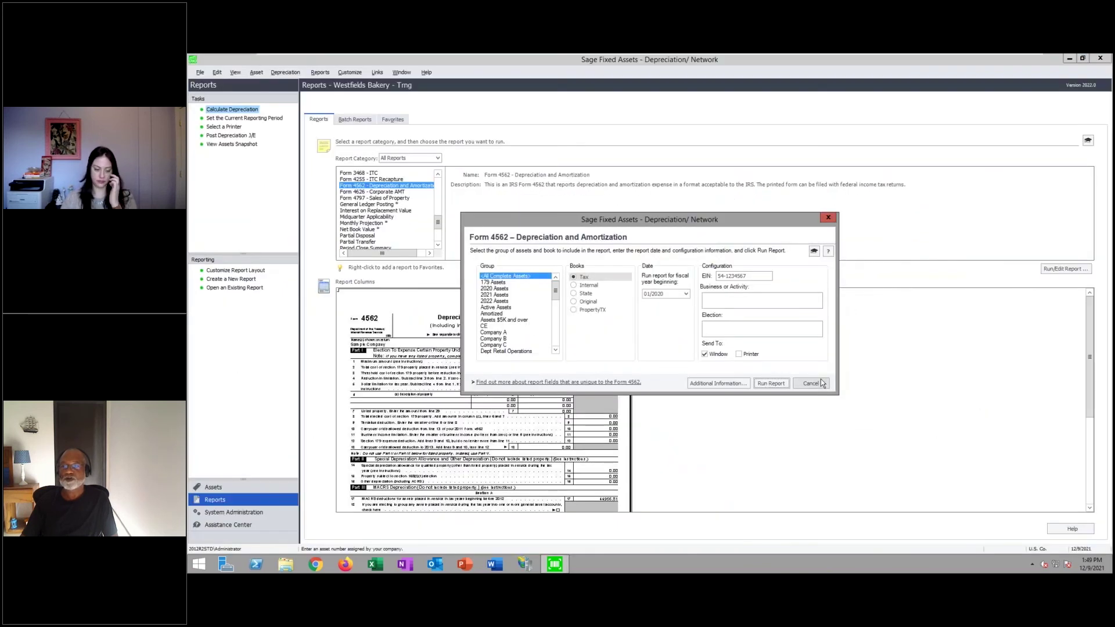
pyautogui.click(812, 383)
pyautogui.moveTo(438, 227); pyautogui.dragTo(437, 237)
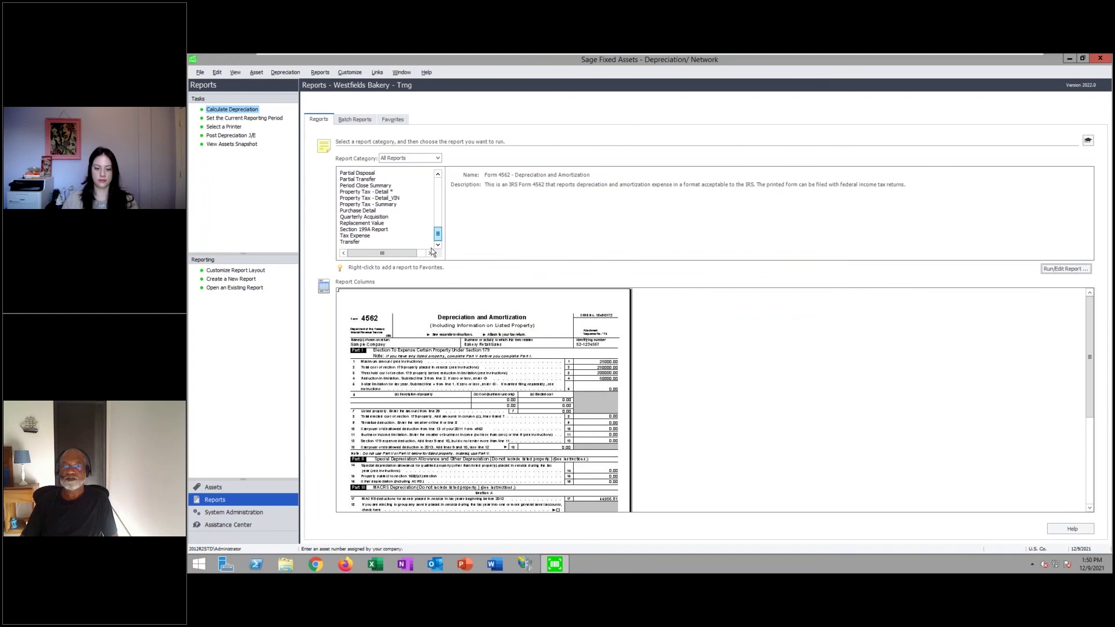
pyautogui.click(368, 243)
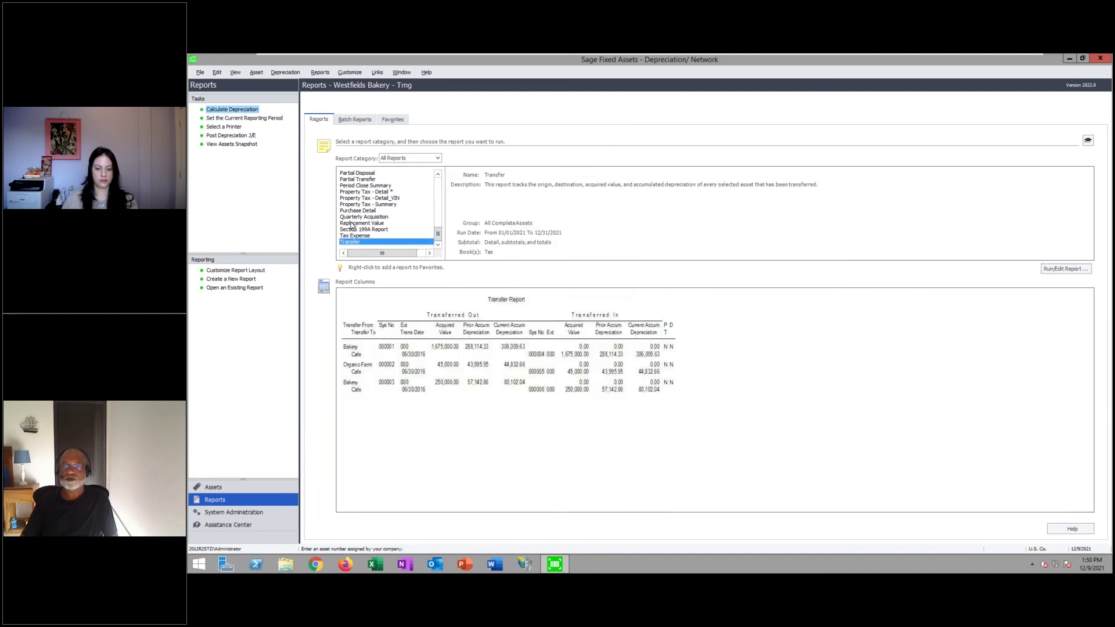
pyautogui.click(366, 237)
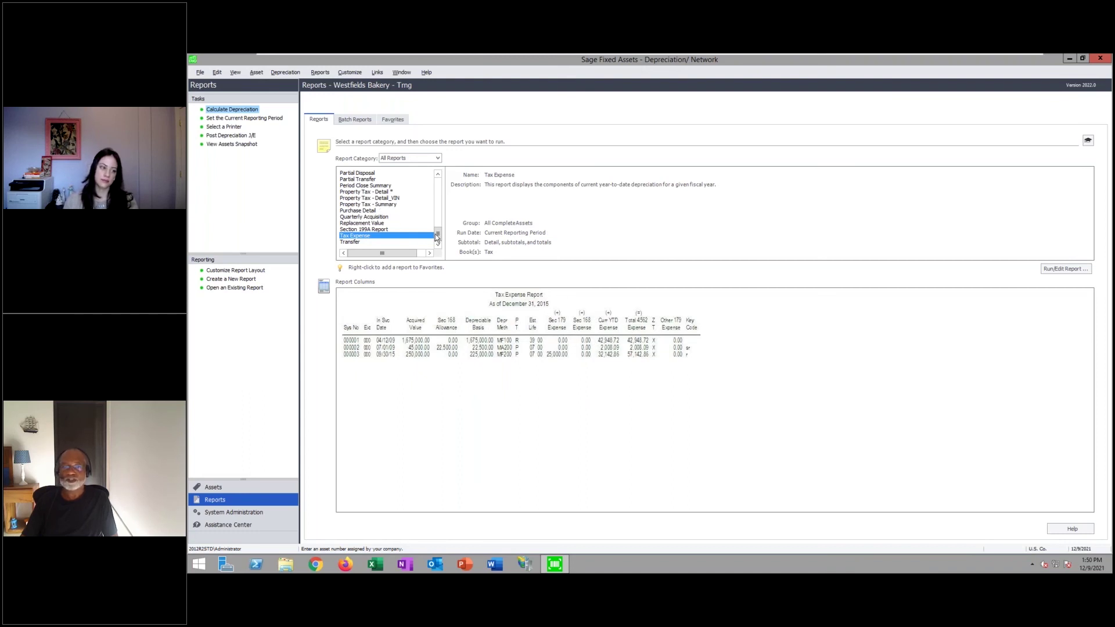
# Run the Form 4797 – Sales of Property worksheet on all complete assets for the Tax book, with the fiscal year beginning 01/2019.
pyautogui.moveTo(438, 234); pyautogui.dragTo(438, 226)
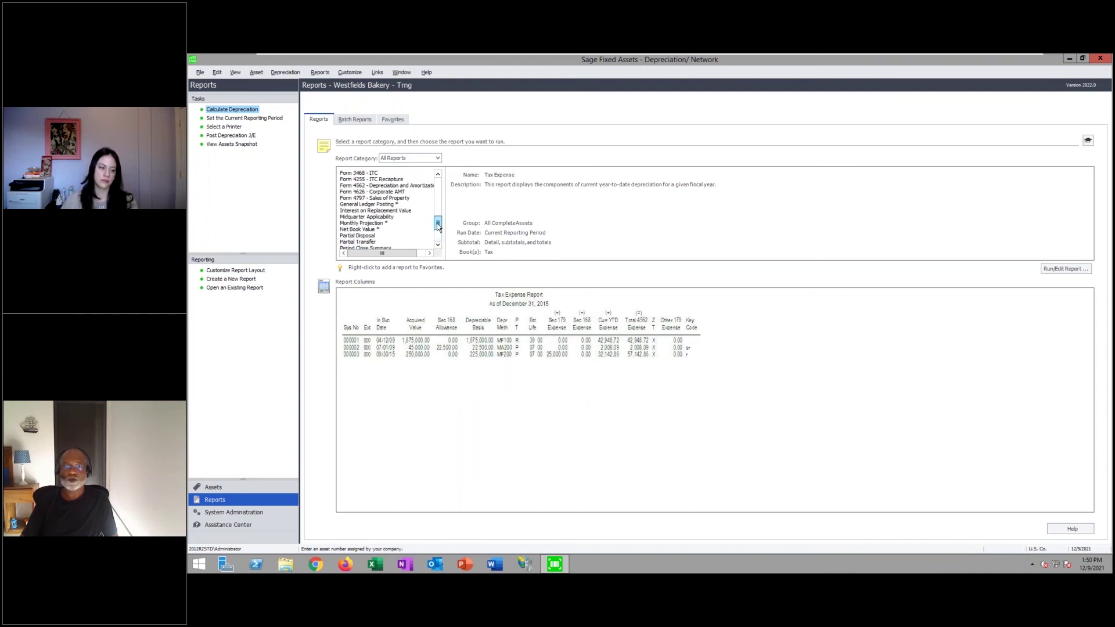
pyautogui.click(385, 199)
pyautogui.click(1081, 271)
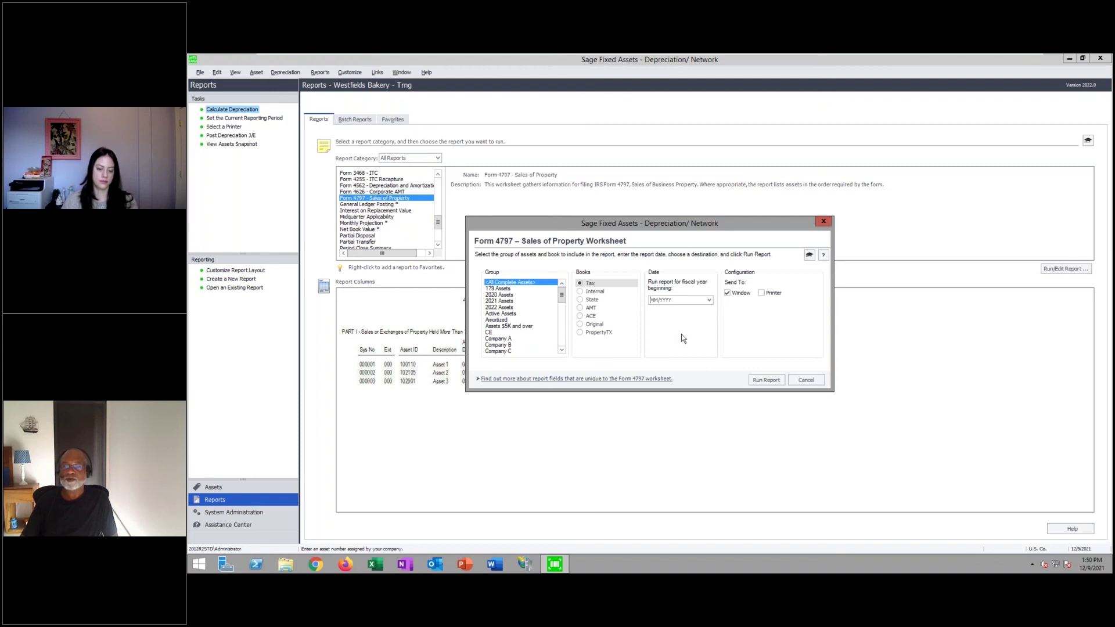
pyautogui.write('01/2019')
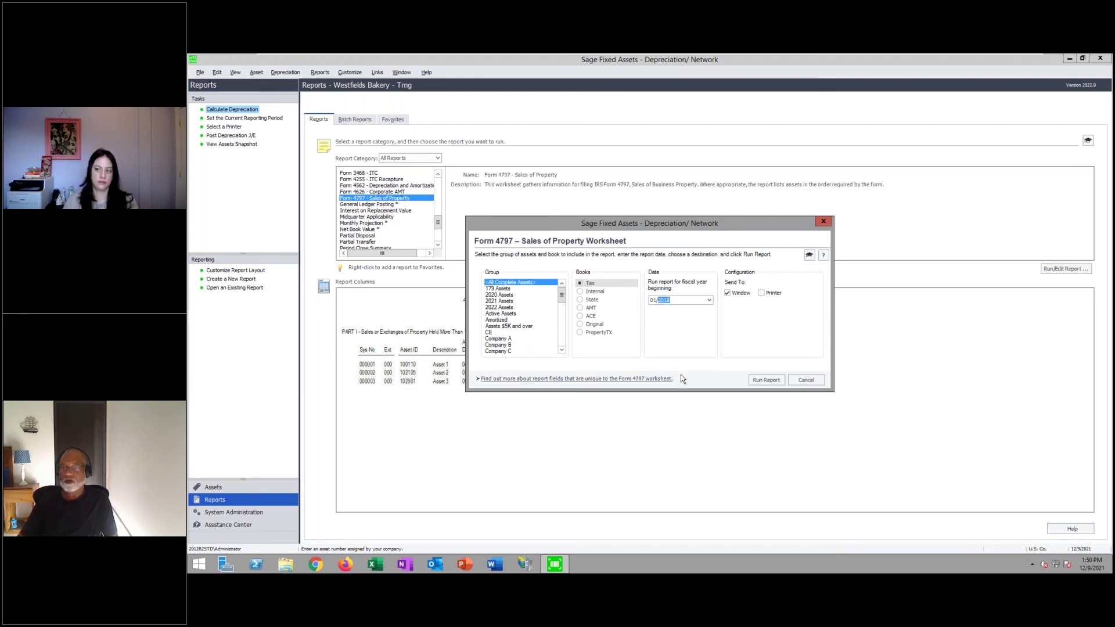
pyautogui.click(768, 380)
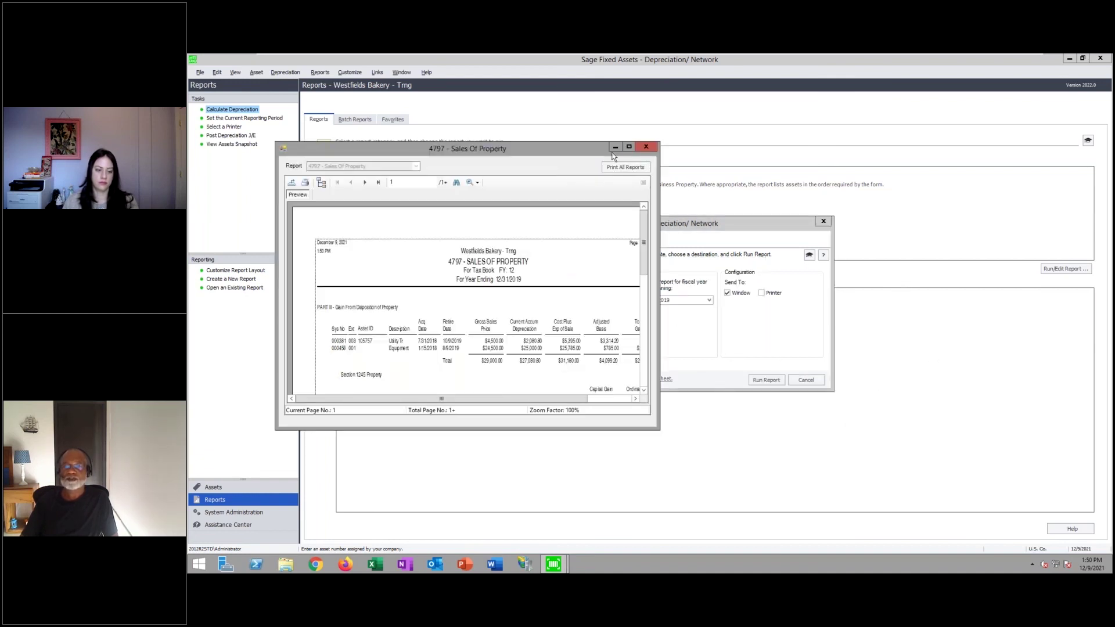
# Enlarge the Form 4797 worksheet to 200%, examine the gains and losses on pages 1 and 2, and close the report and its setup.
pyautogui.click(629, 147)
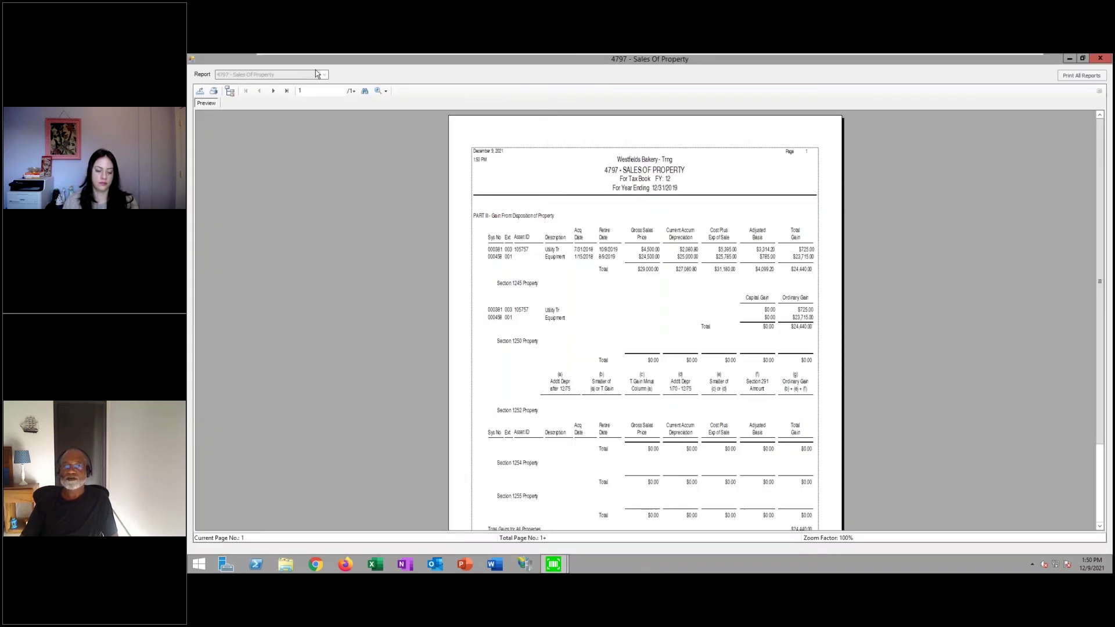
pyautogui.click(386, 92)
pyautogui.click(401, 146)
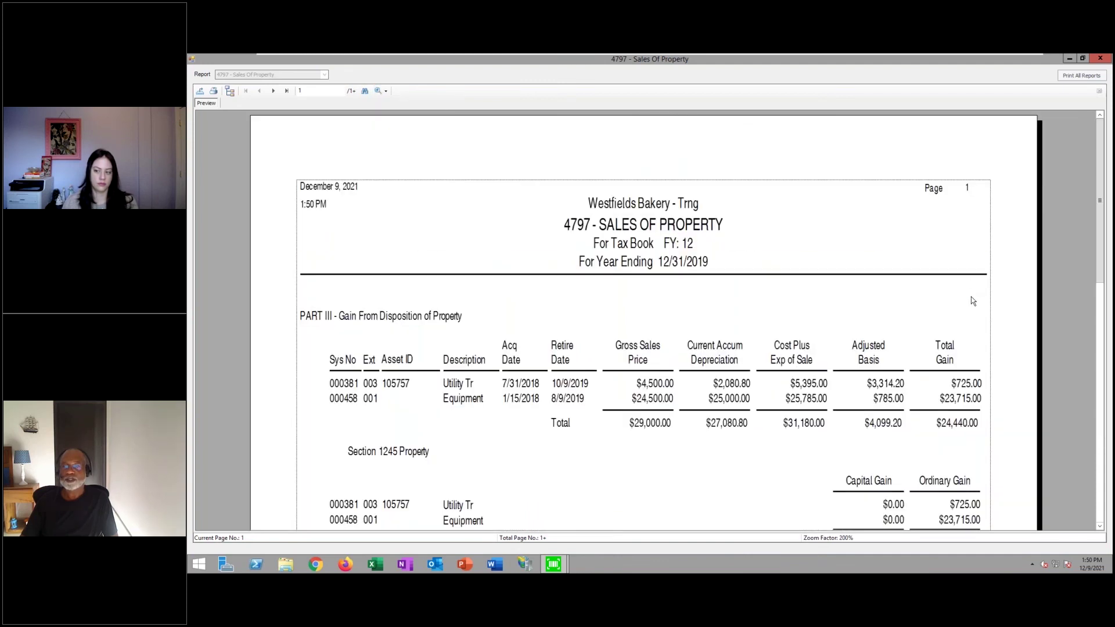
pyautogui.scroll(-1, 971, 297)
pyautogui.scroll(-5, 971, 298)
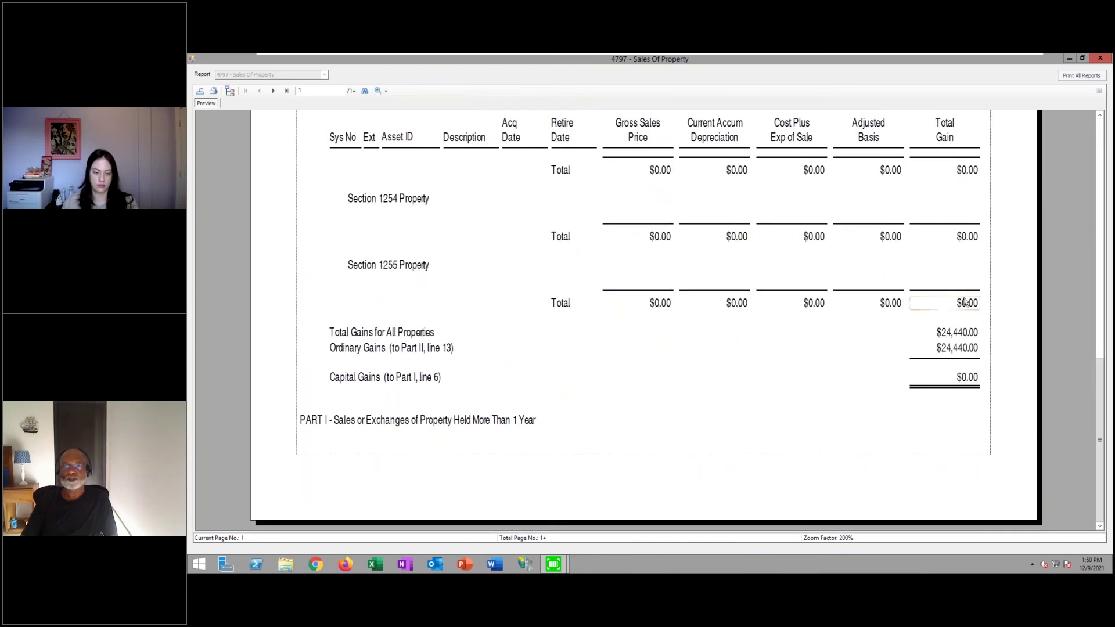
pyautogui.click(273, 91)
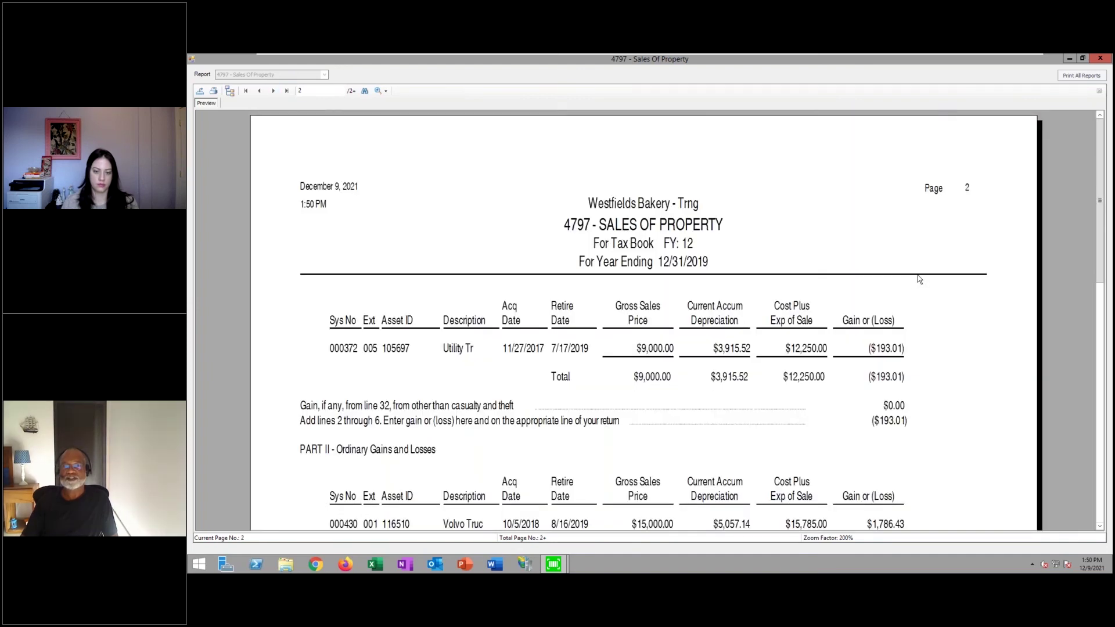
pyautogui.scroll(-3, 917, 274)
pyautogui.scroll(-3, 917, 276)
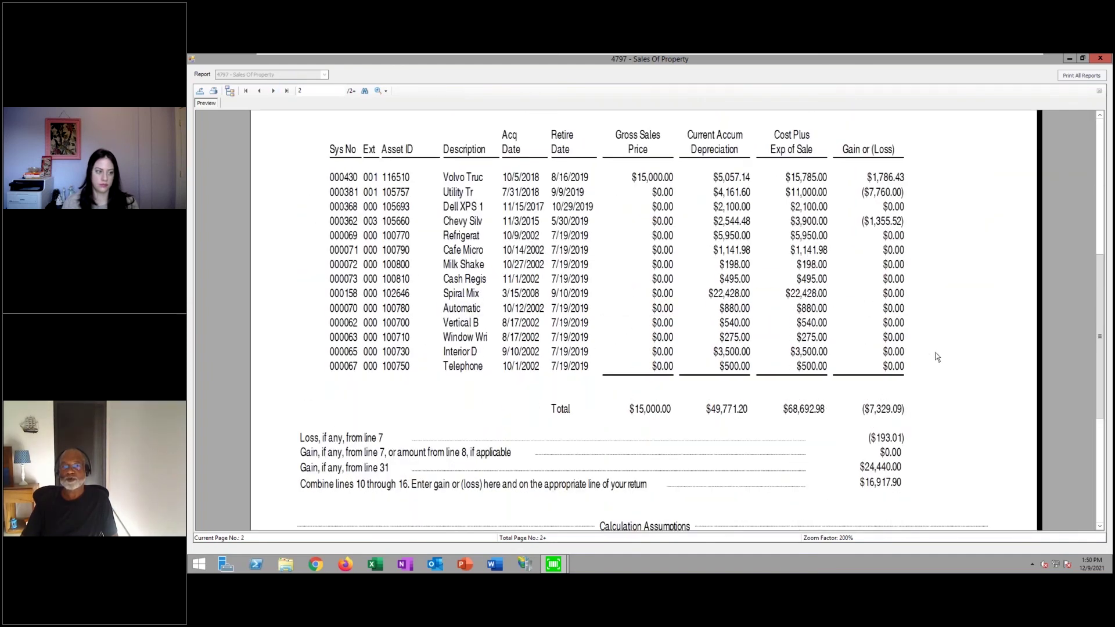
pyautogui.scroll(1, 968, 362)
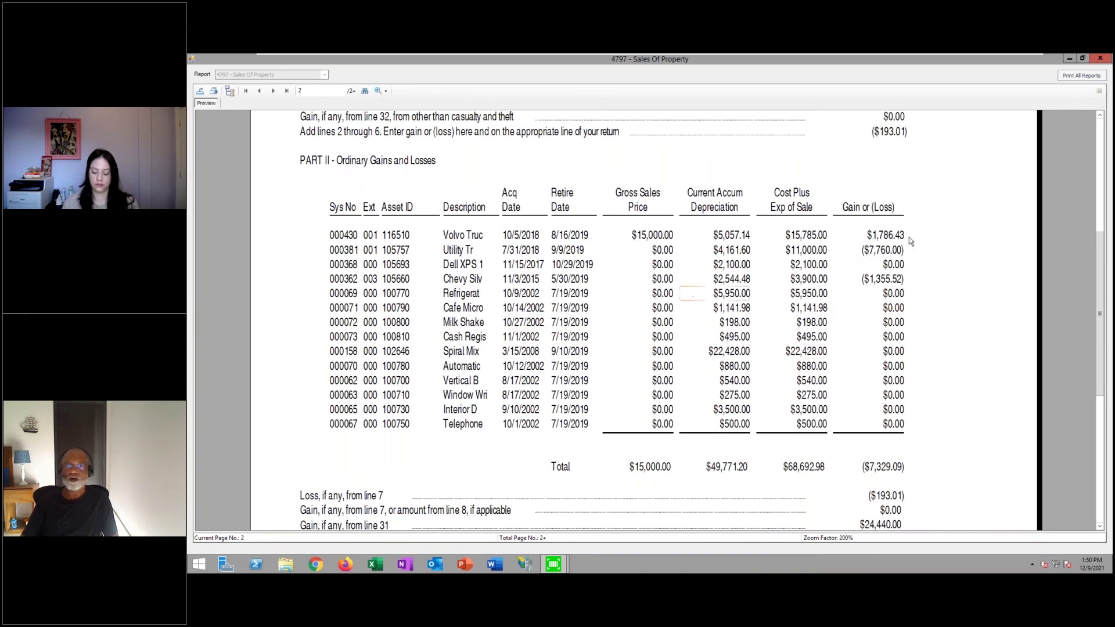
pyautogui.click(1100, 58)
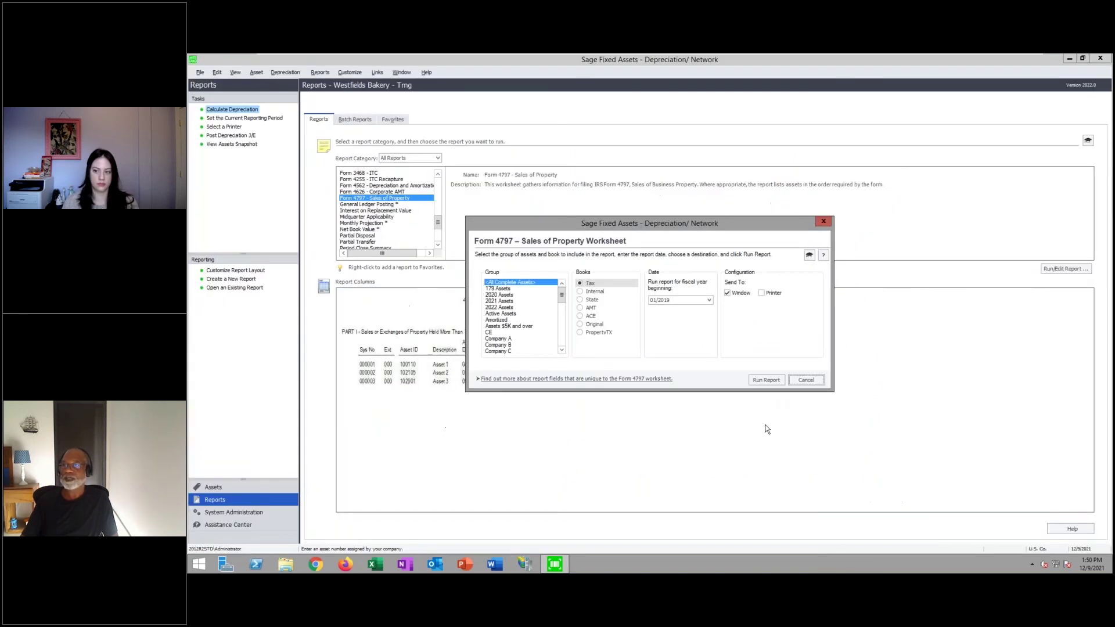
pyautogui.click(807, 380)
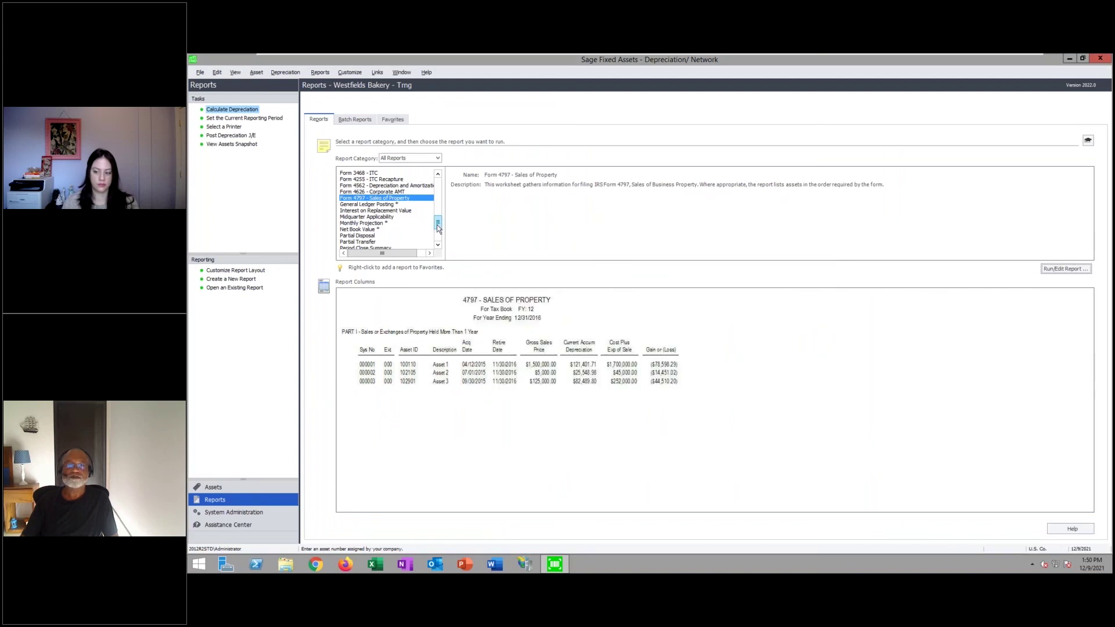
# Run the Fixed Asset Summary report on all complete assets for the Tax book through the current reporting period.
pyautogui.click(370, 230)
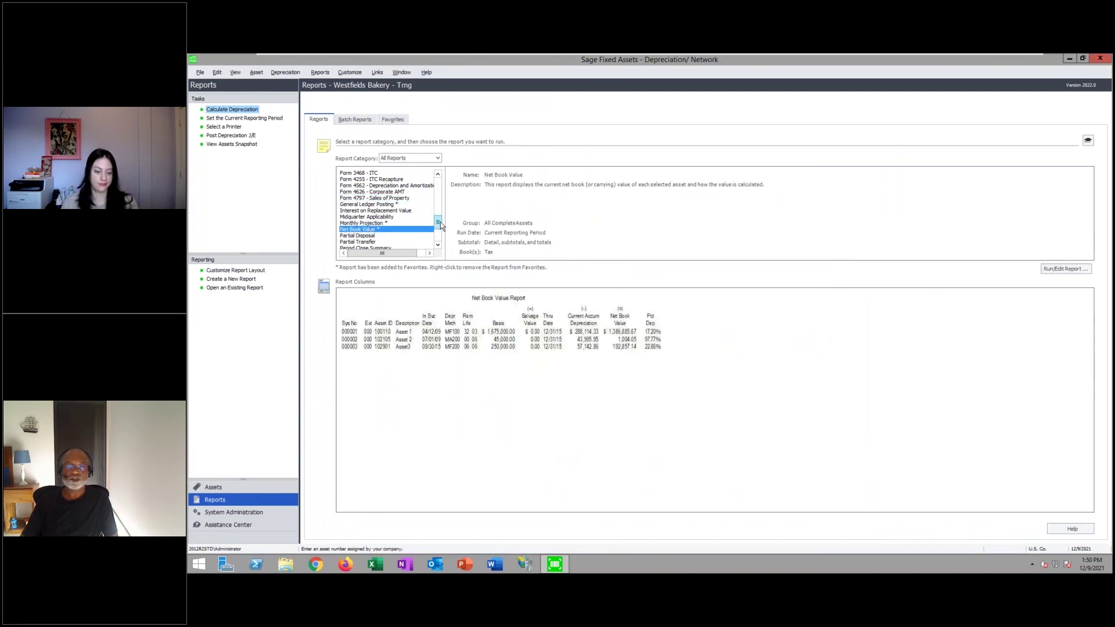
pyautogui.scroll(4, 440, 218)
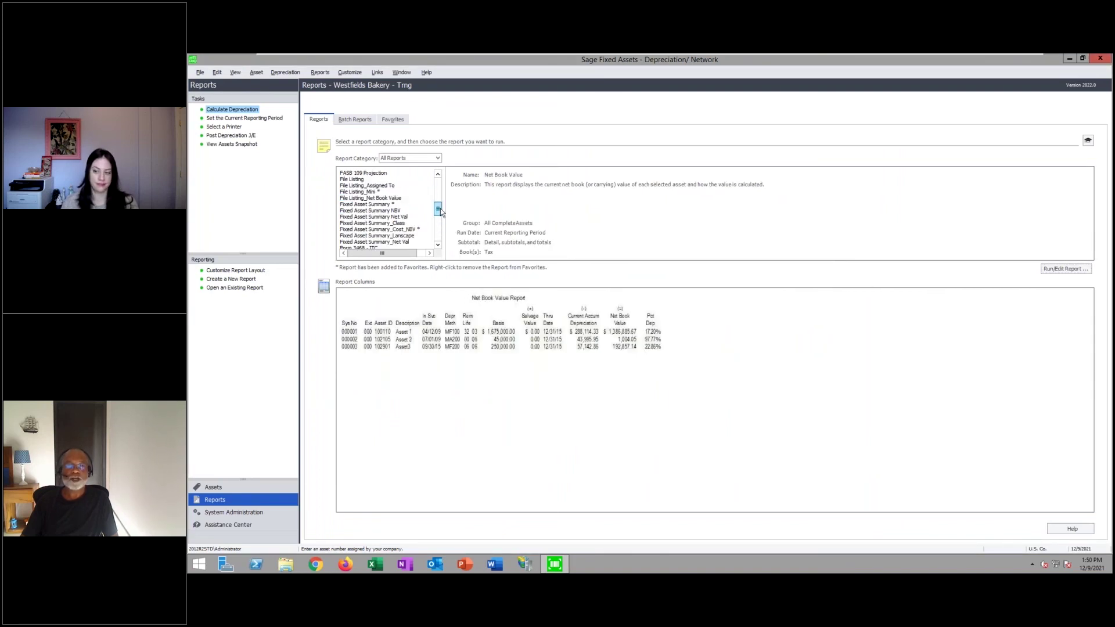
pyautogui.doubleClick(379, 205)
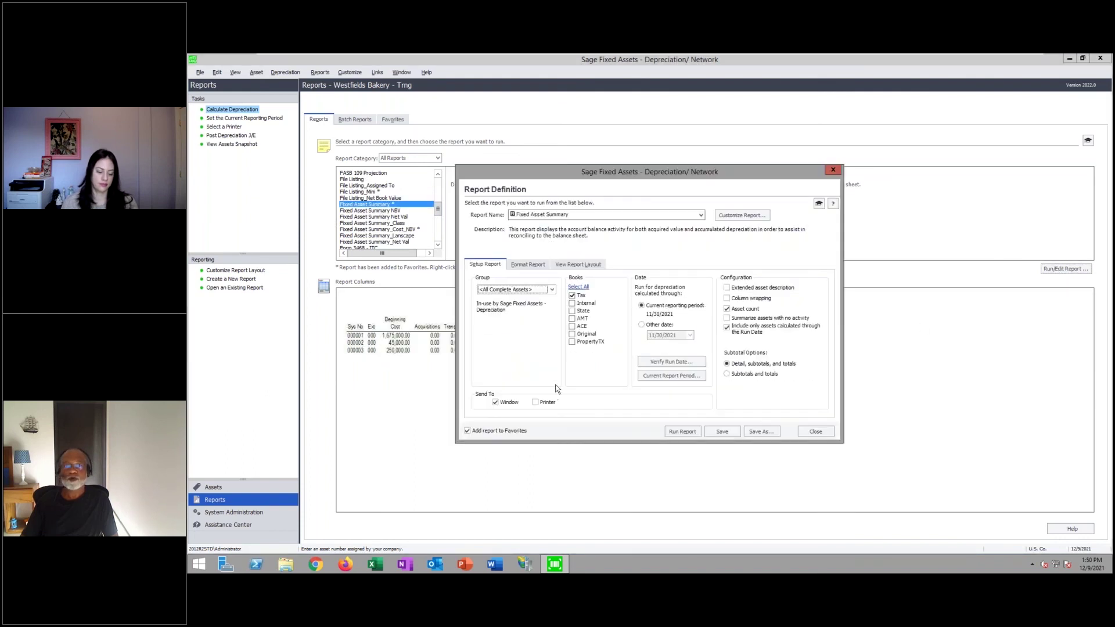
pyautogui.click(735, 317)
pyautogui.click(683, 432)
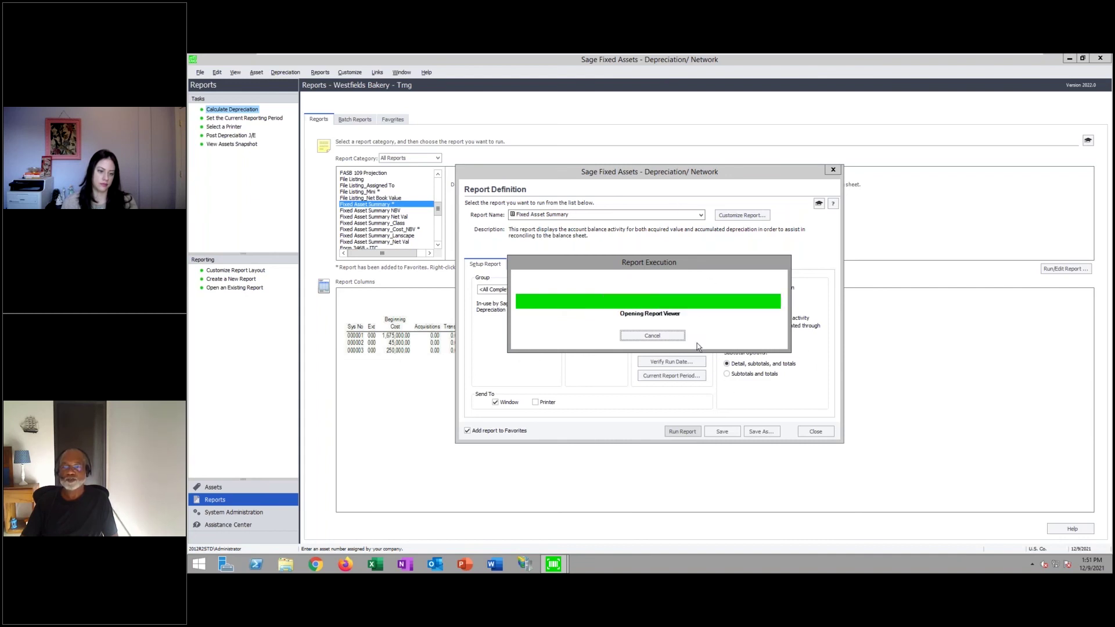
# Enlarge the Fixed Asset Summary report to 200% and examine its asset cost and accumulated depreciation columns.
pyautogui.click(552, 71)
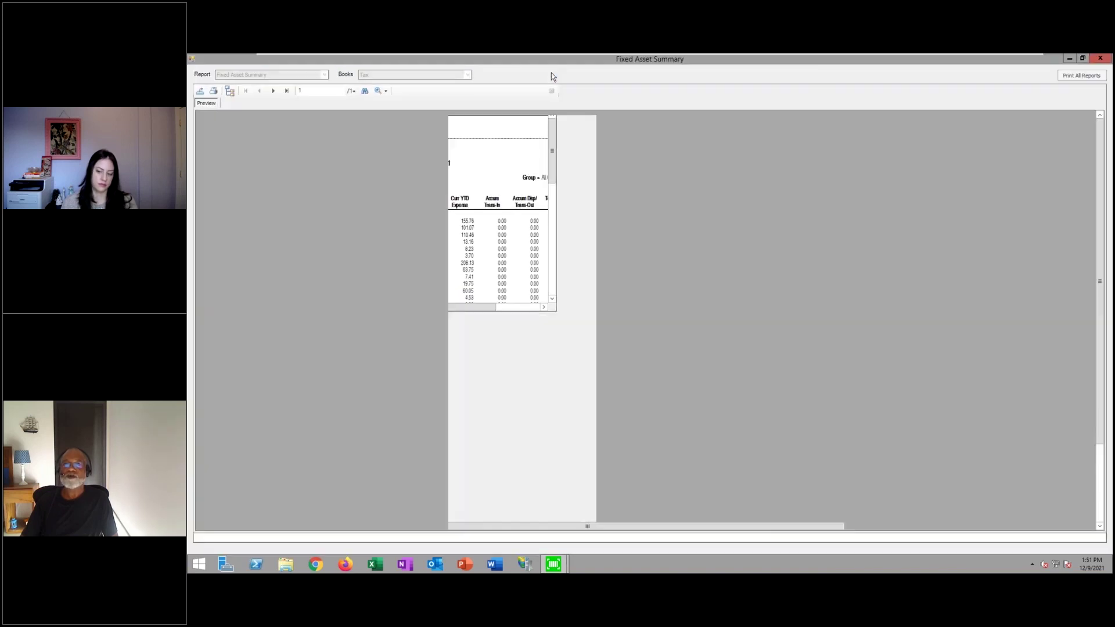
pyautogui.click(386, 90)
pyautogui.click(396, 145)
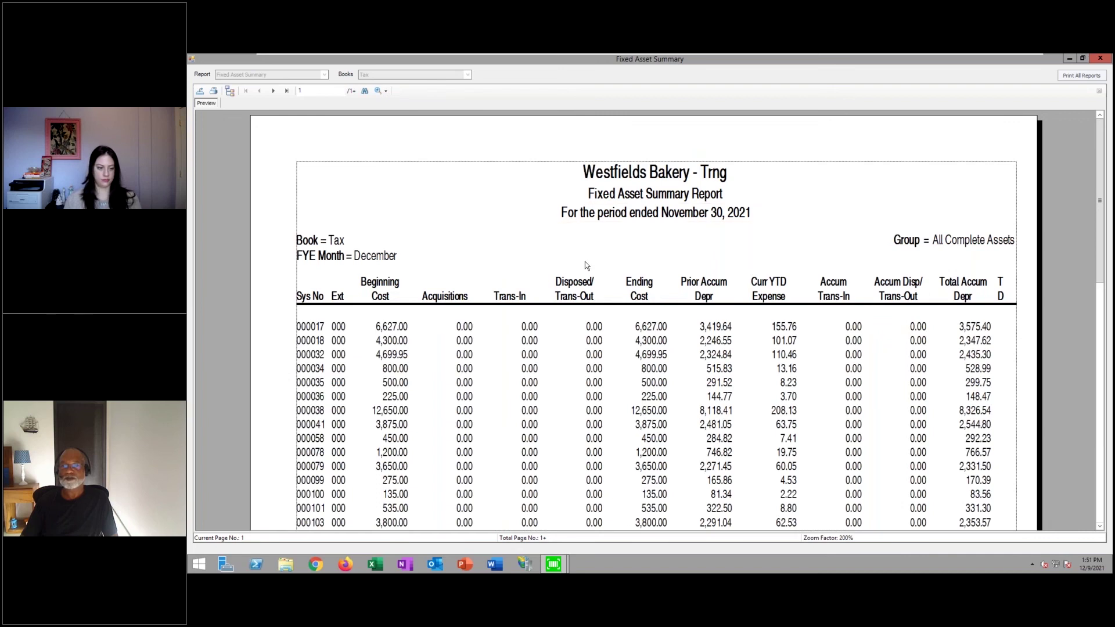
pyautogui.scroll(-2, 1014, 372)
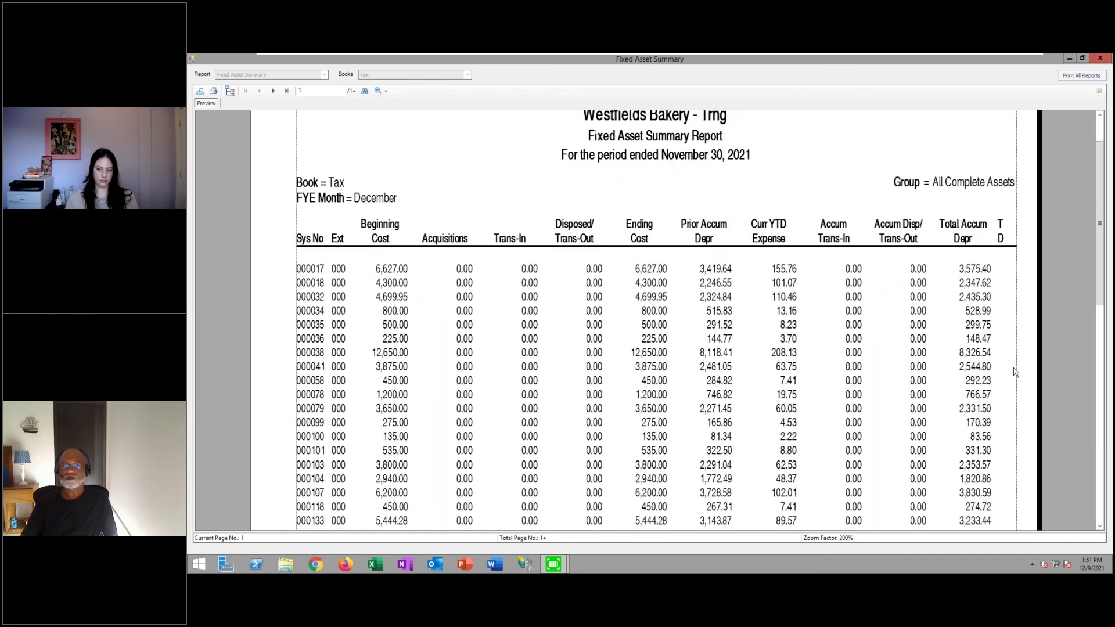
# Close the Fixed Asset Summary report and its definition, and switch to the Product Demonstration slide of the presentation.
pyautogui.click(1100, 60)
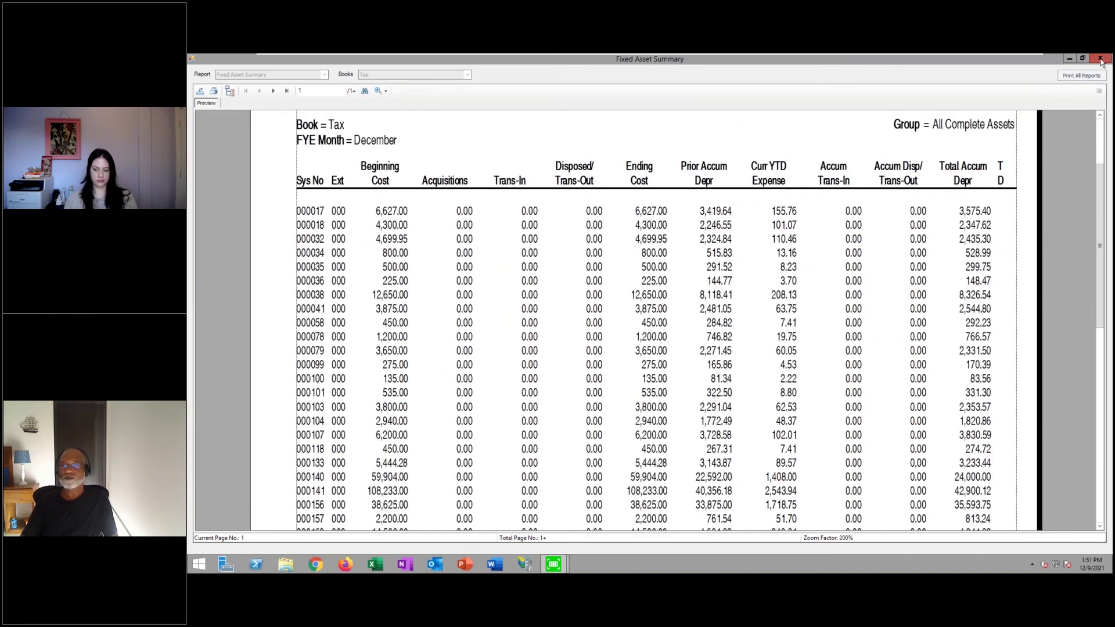
pyautogui.click(818, 433)
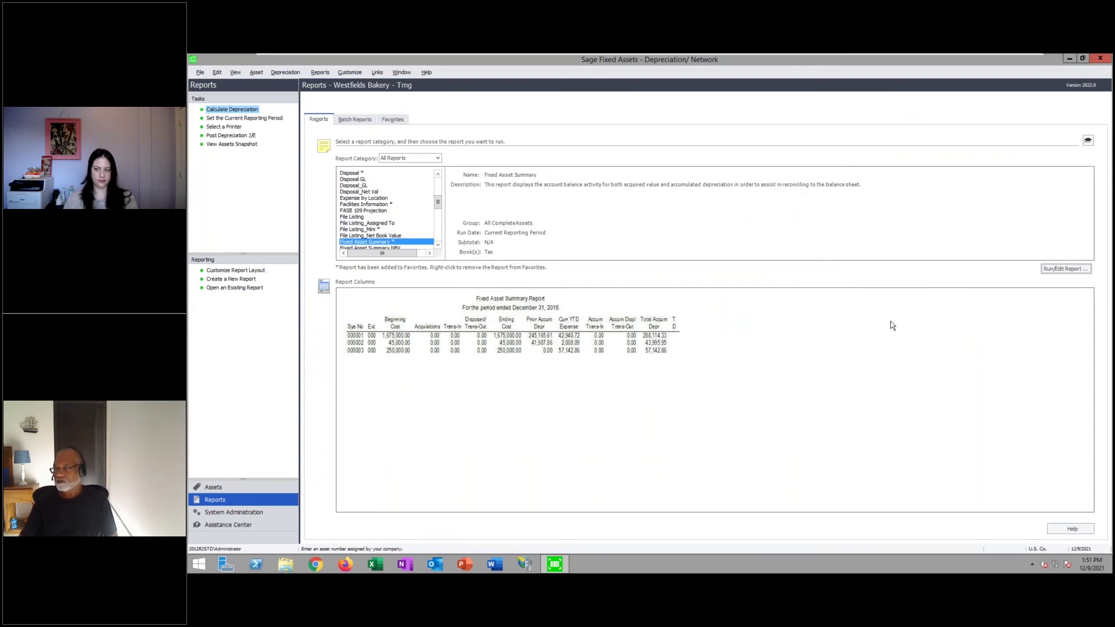
pyautogui.hotkey('alt', 'Tab')
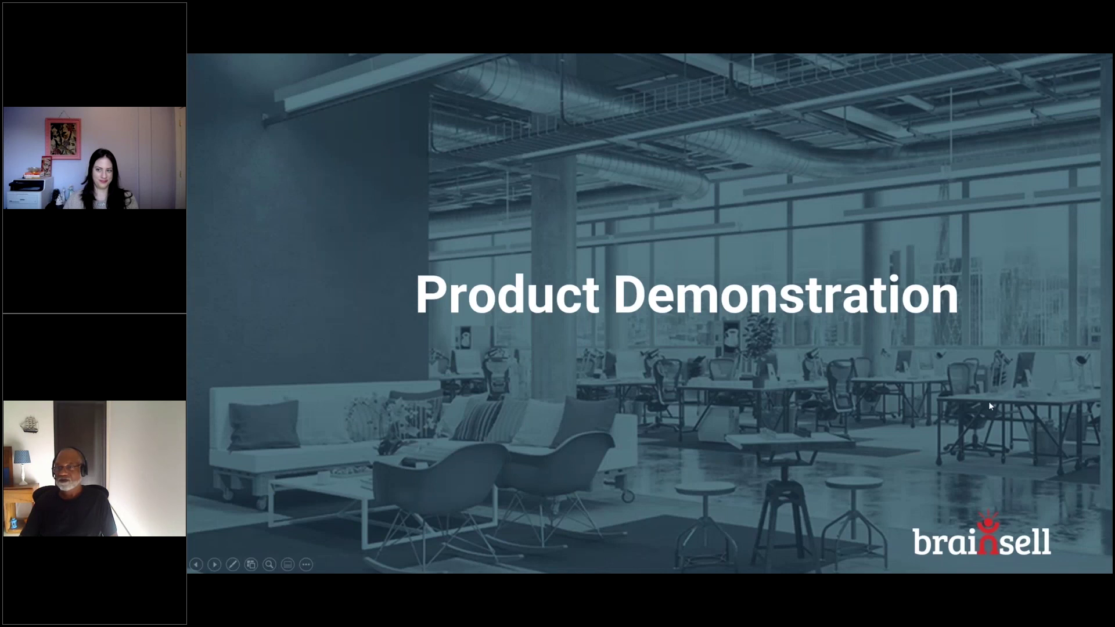